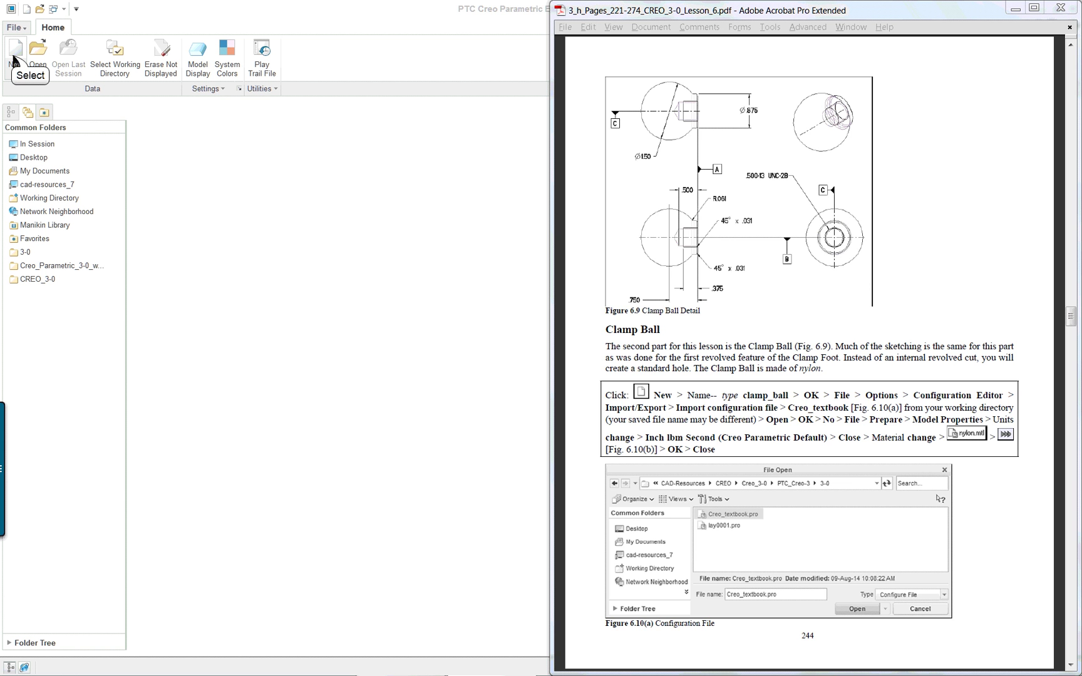
- Create a new solid part named clball1 with the default template
click(14, 60)
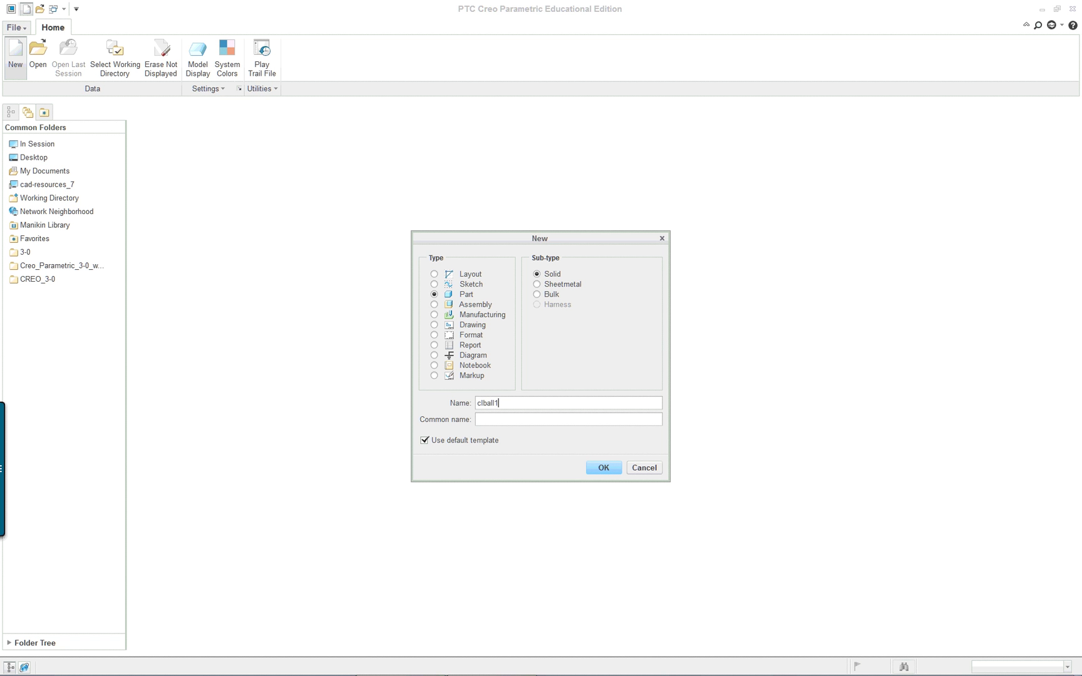
key(Return)
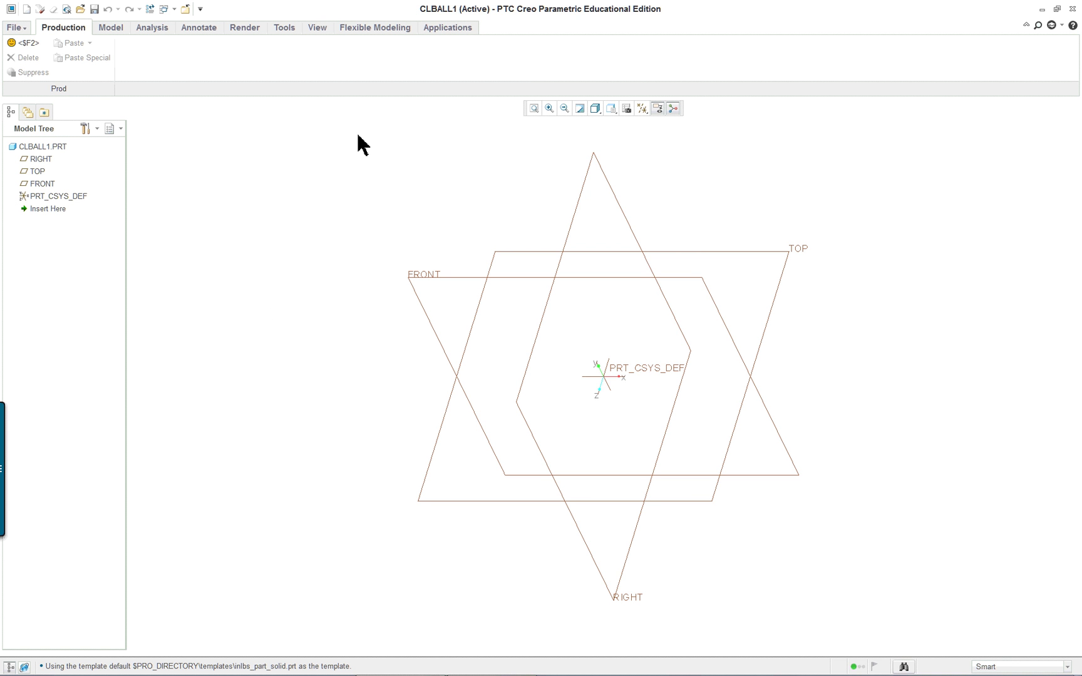
- Assign nylon.mtl as the CLBALL1 part's material in Model Properties
key(alt+Tab)
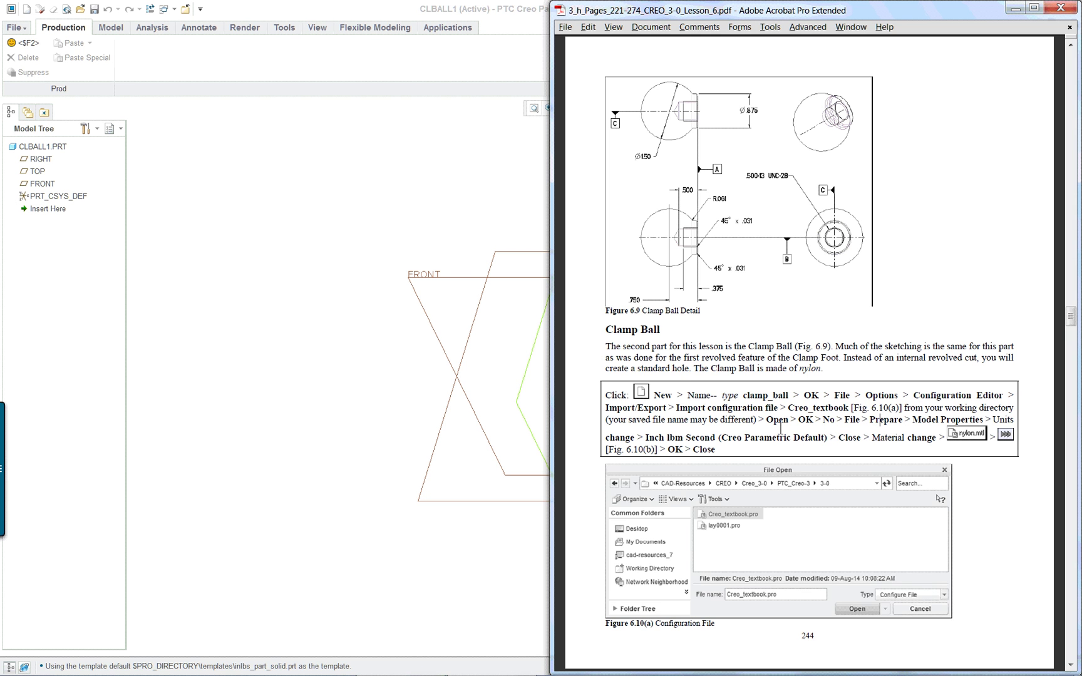
click(401, 300)
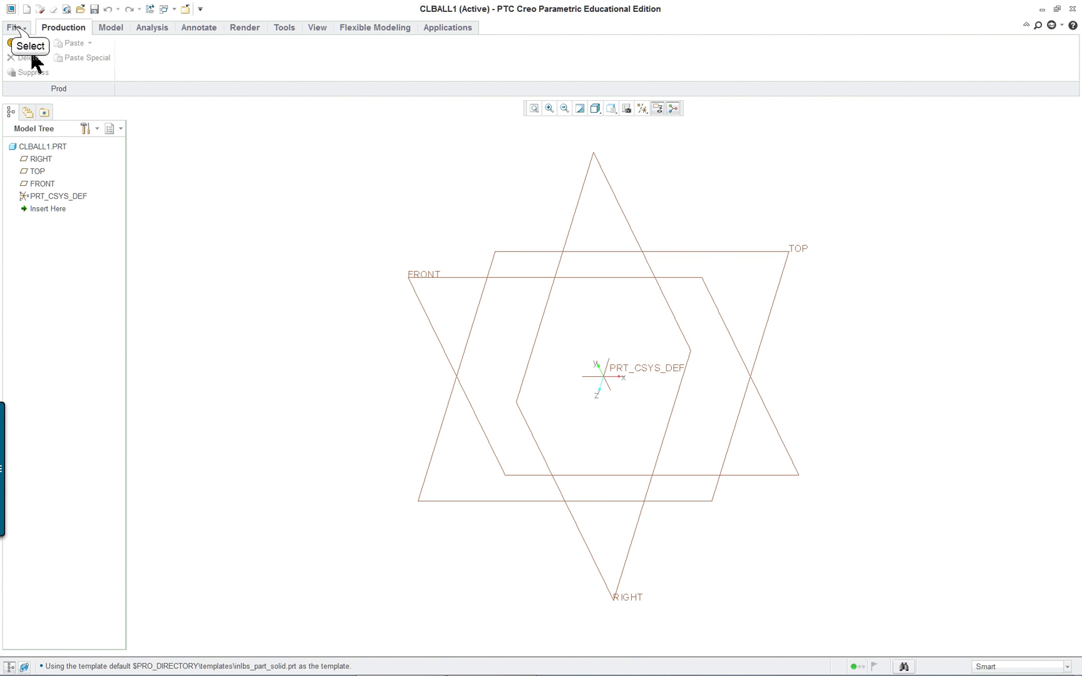
click(14, 27)
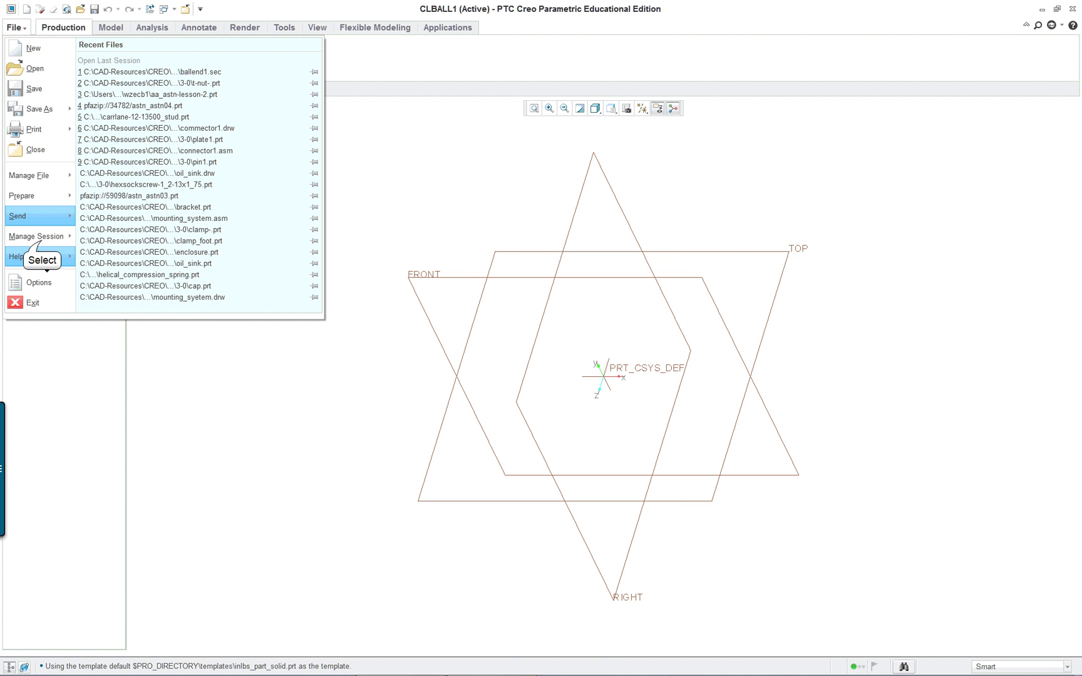
mouse_move(41, 237)
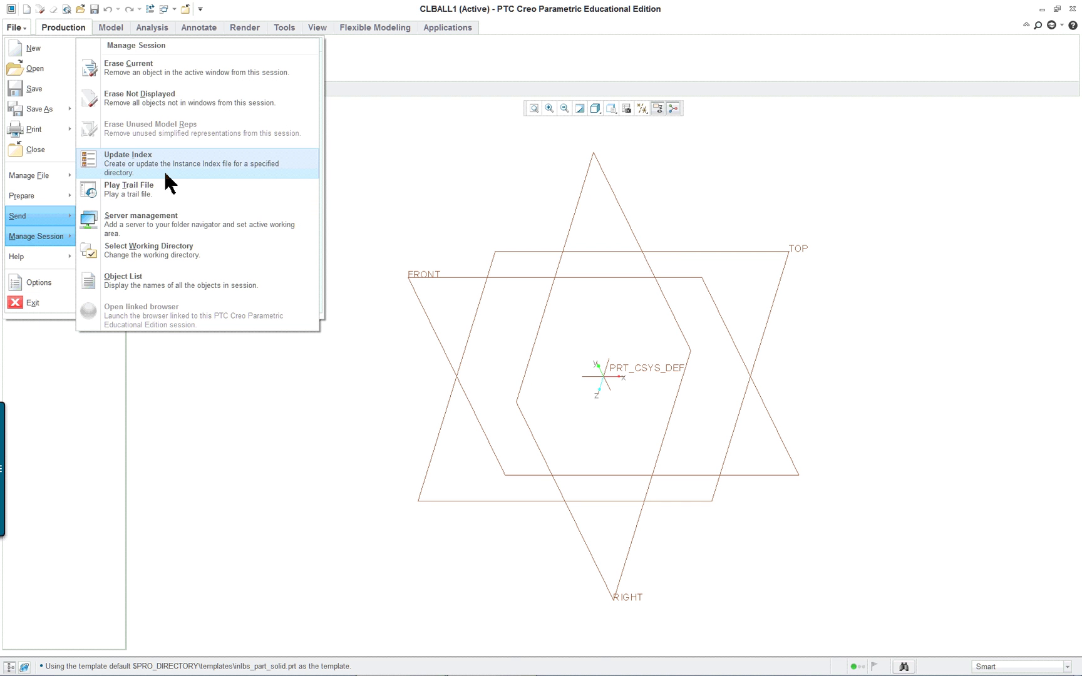
double_click(40, 237)
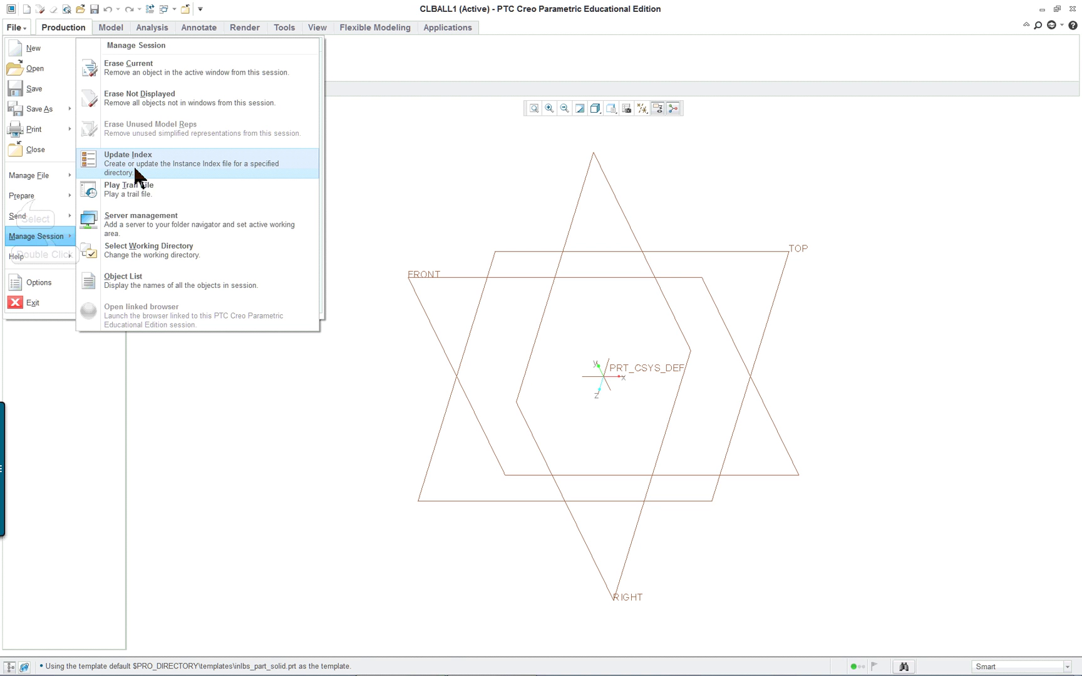
click(35, 199)
click(130, 72)
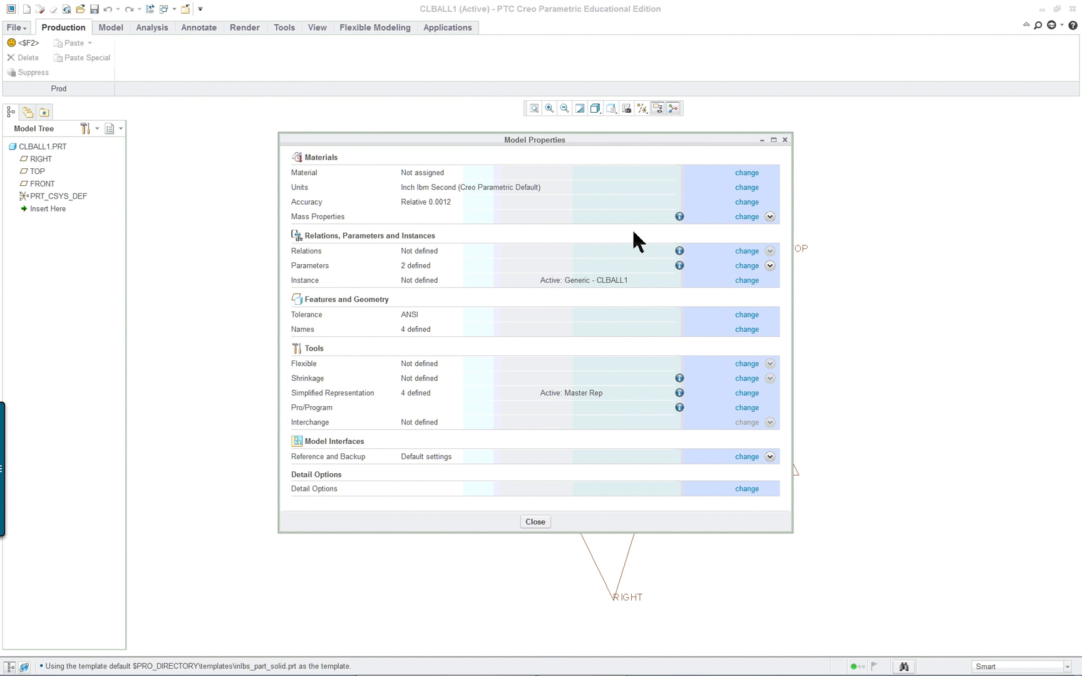
click(752, 175)
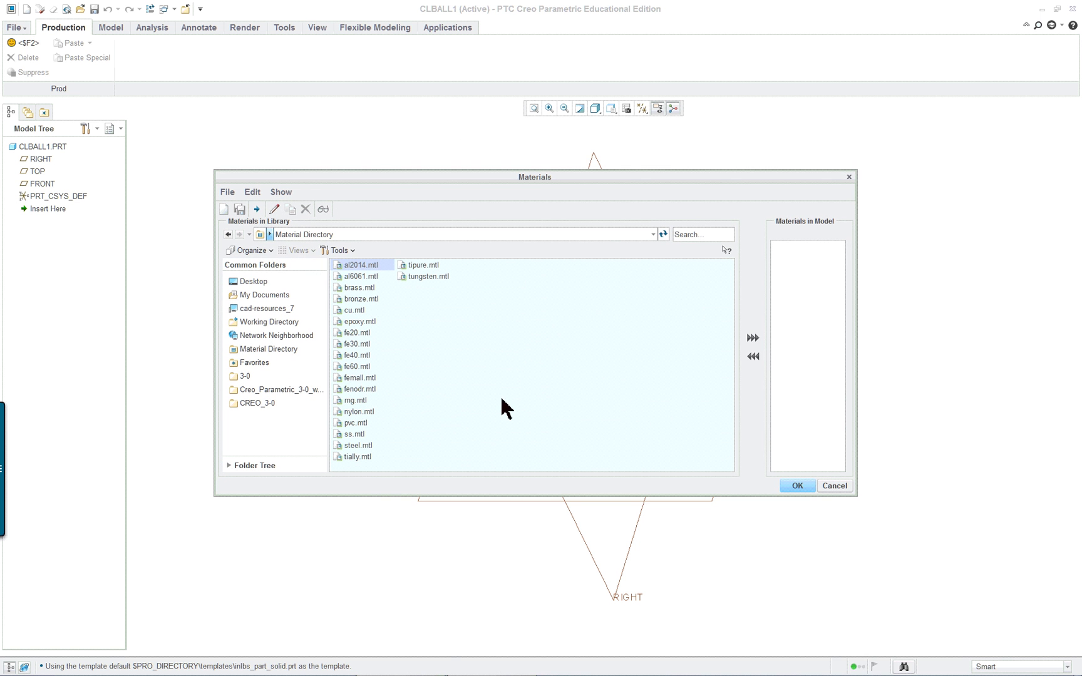
double_click(358, 456)
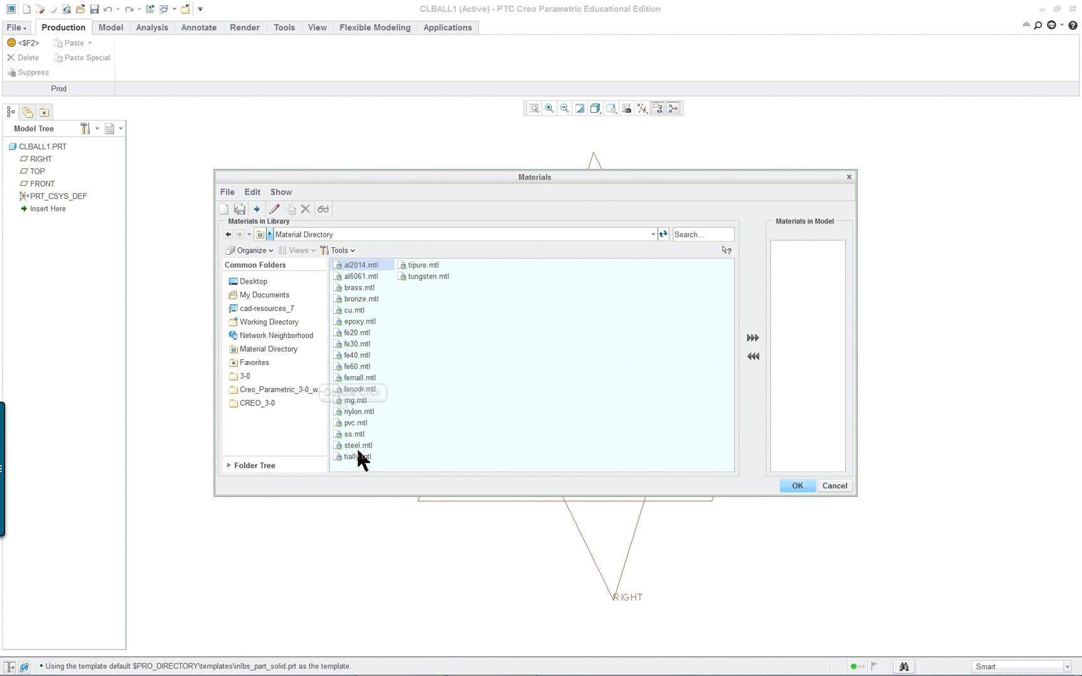
double_click(353, 413)
click(797, 486)
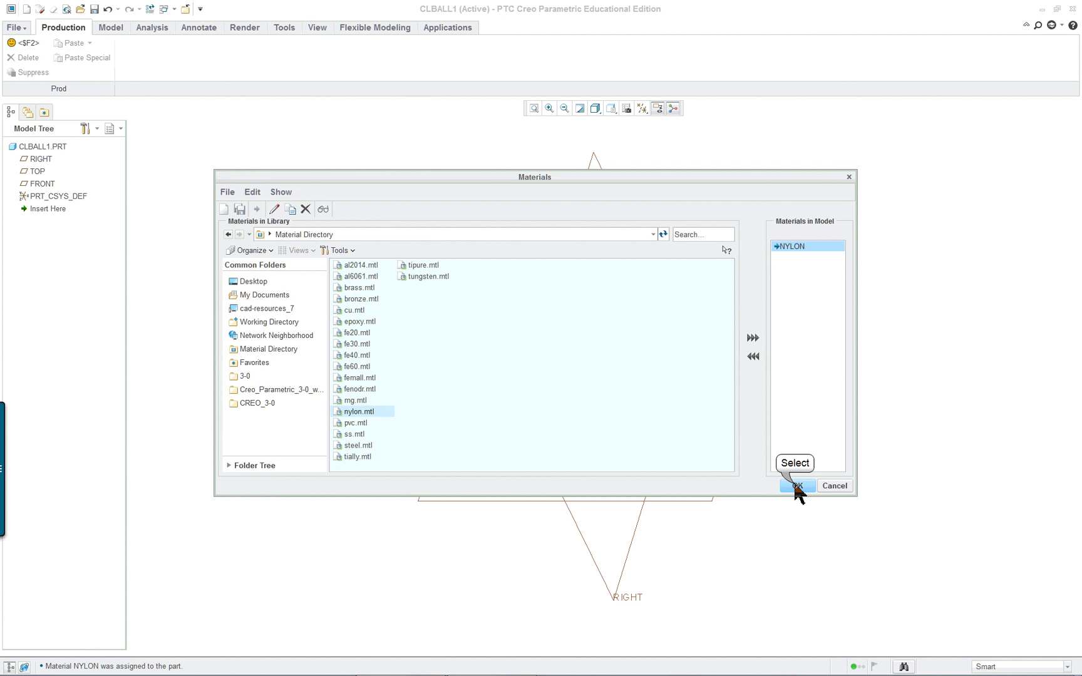
click(537, 523)
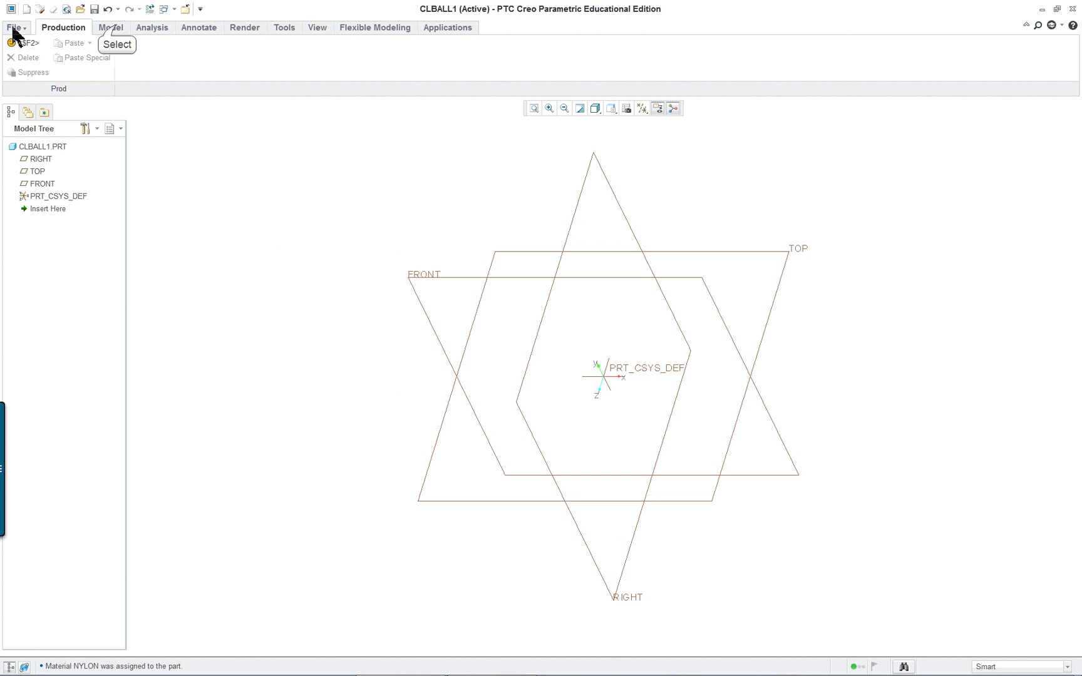
- Import the Creo_textbook.pro configuration file through the Configuration Editor
click(106, 27)
click(12, 27)
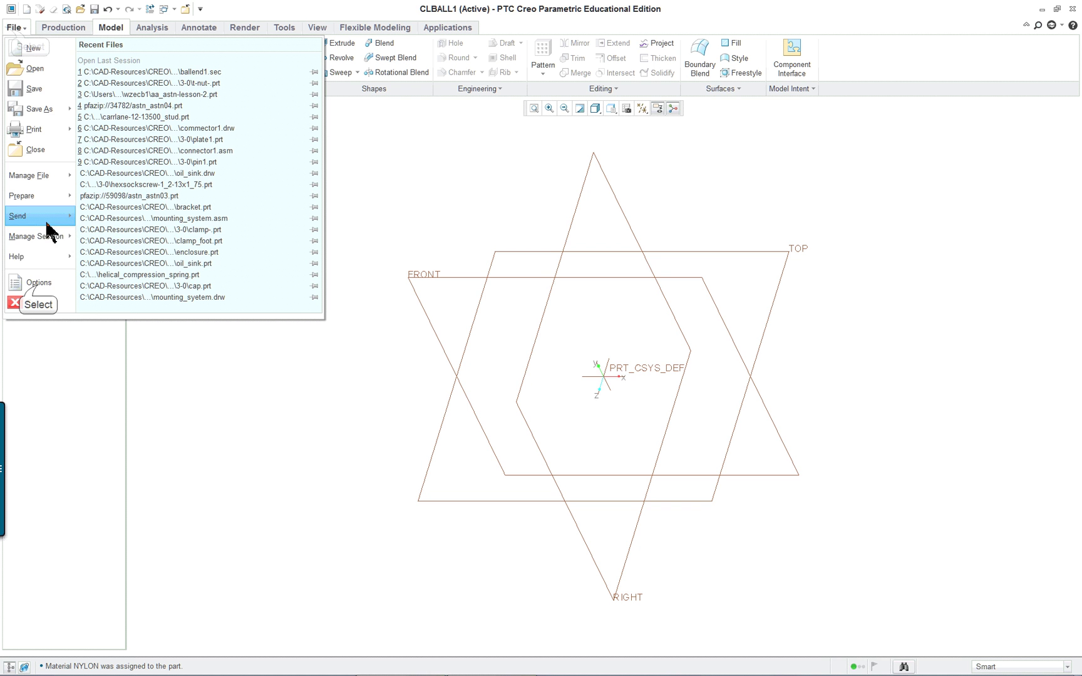
click(19, 283)
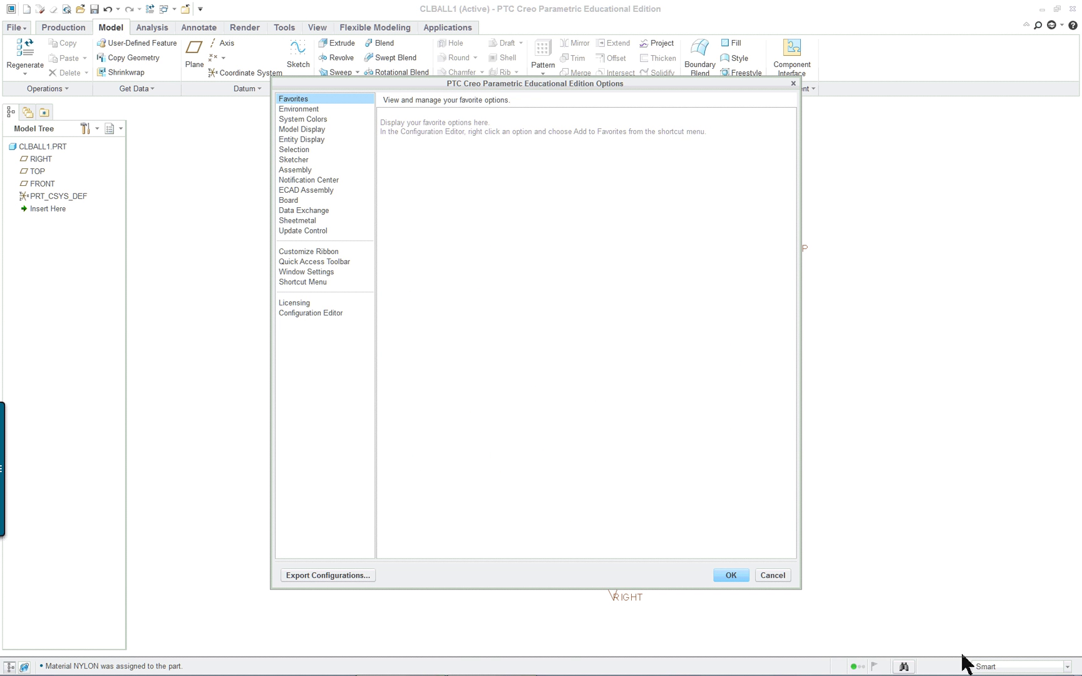
click(308, 313)
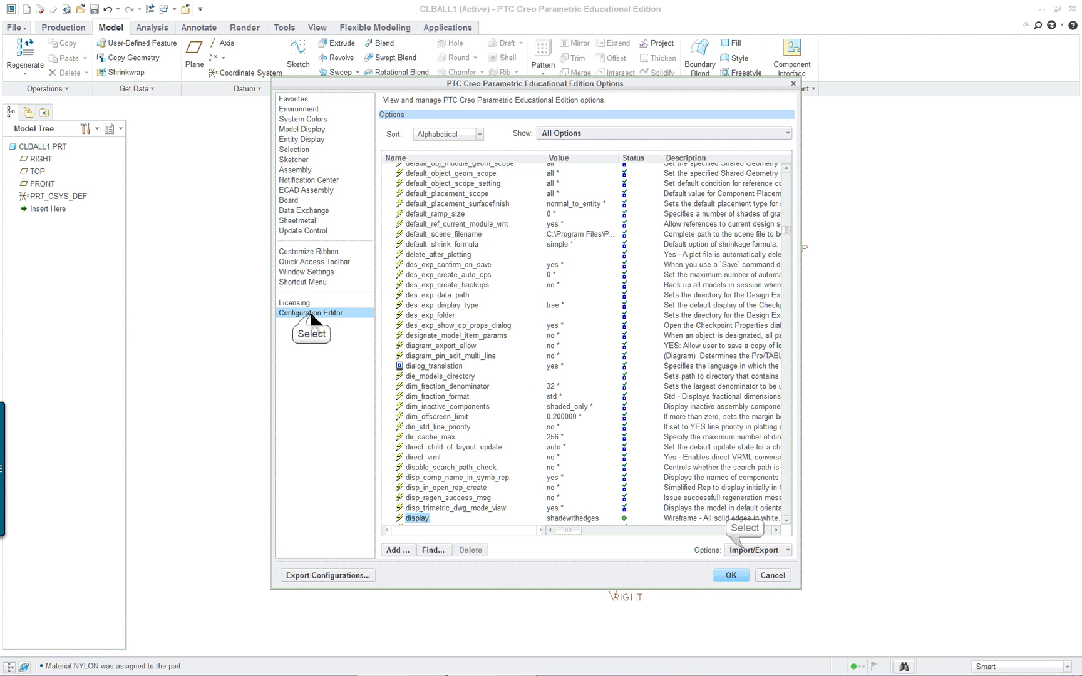
click(751, 550)
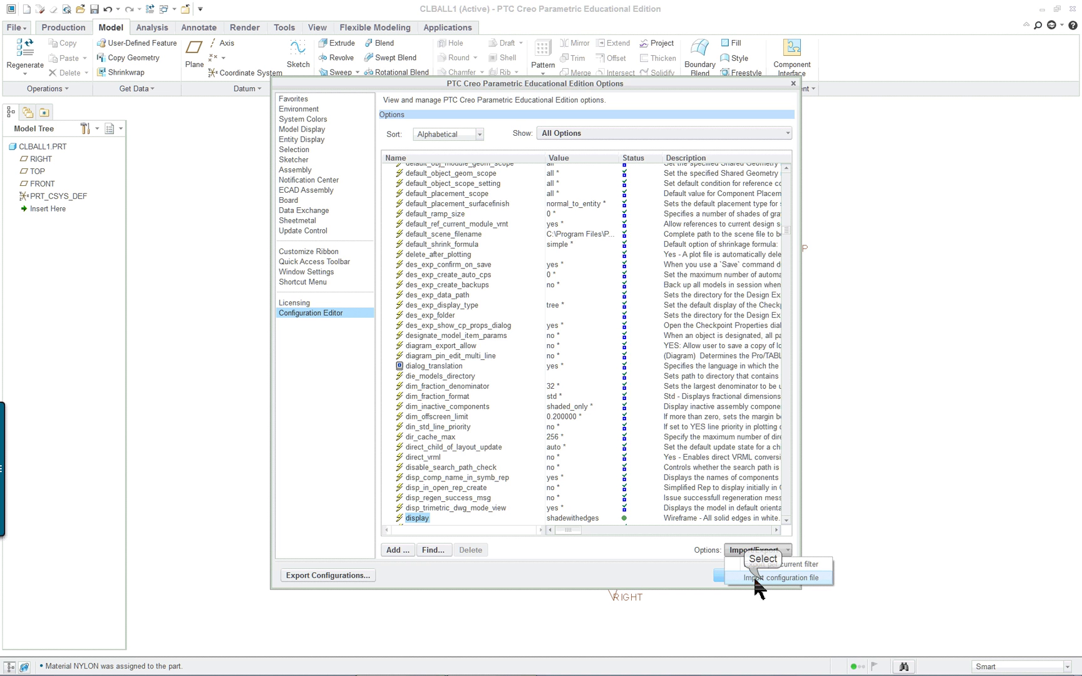
click(764, 578)
click(507, 279)
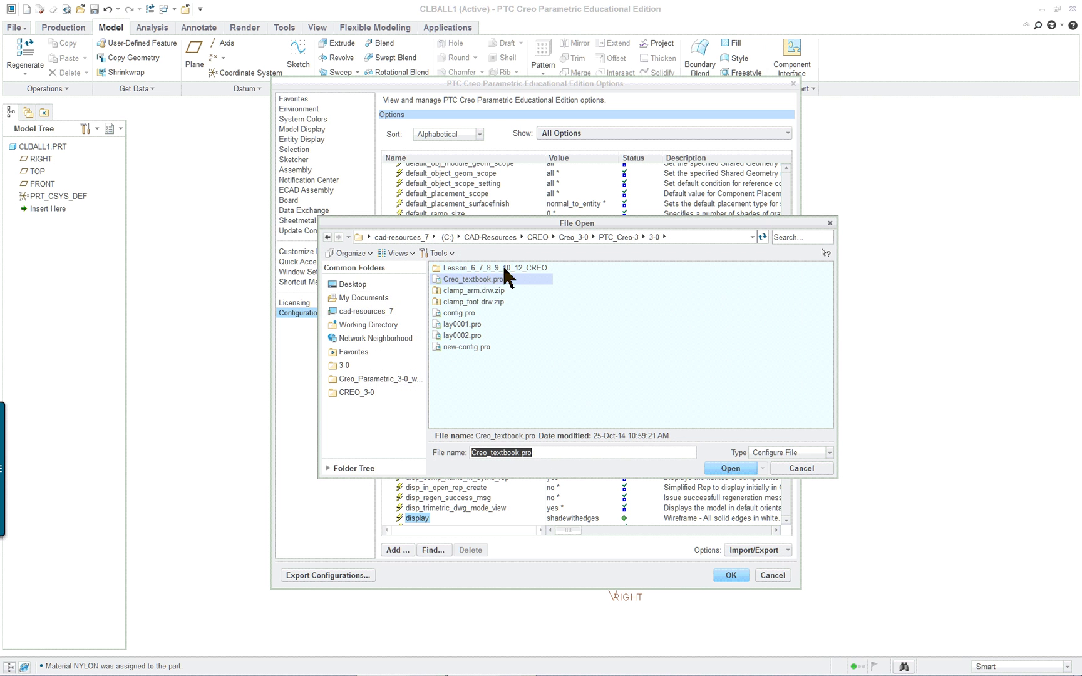
click(474, 280)
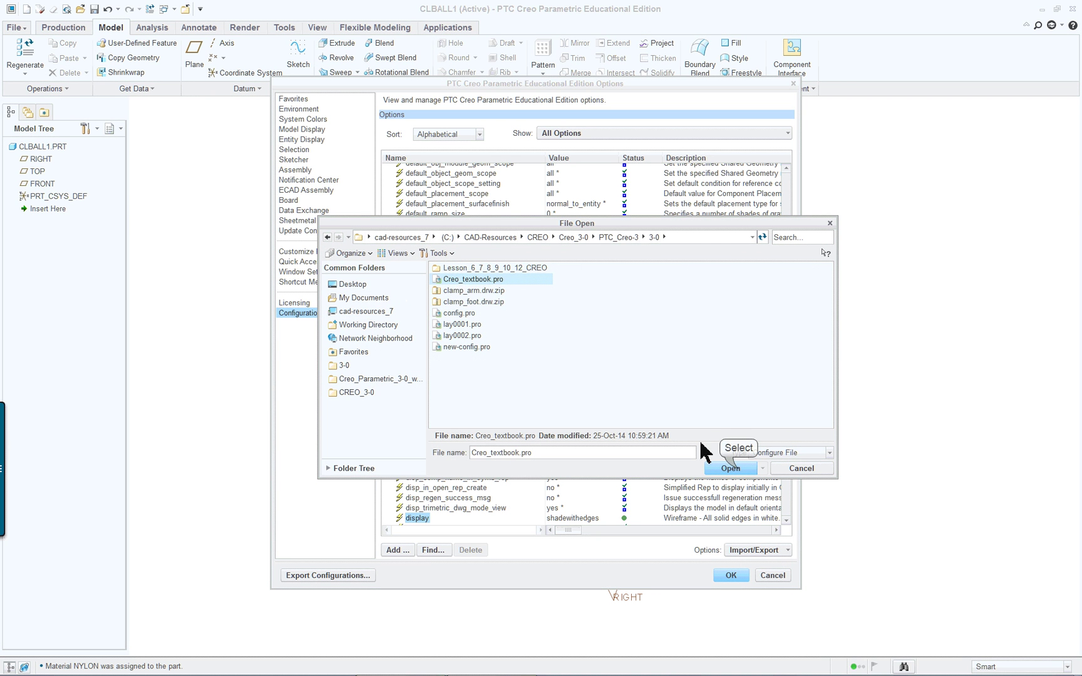
click(731, 470)
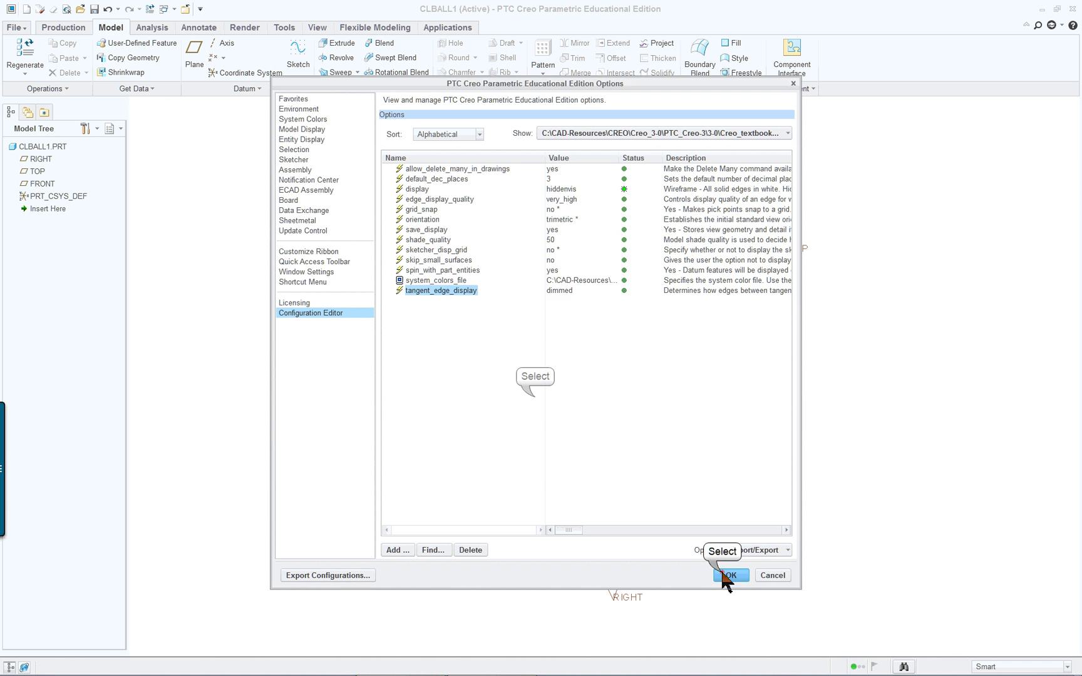
click(726, 576)
- Save the configuration settings back to Creo_textbook.pro
click(535, 397)
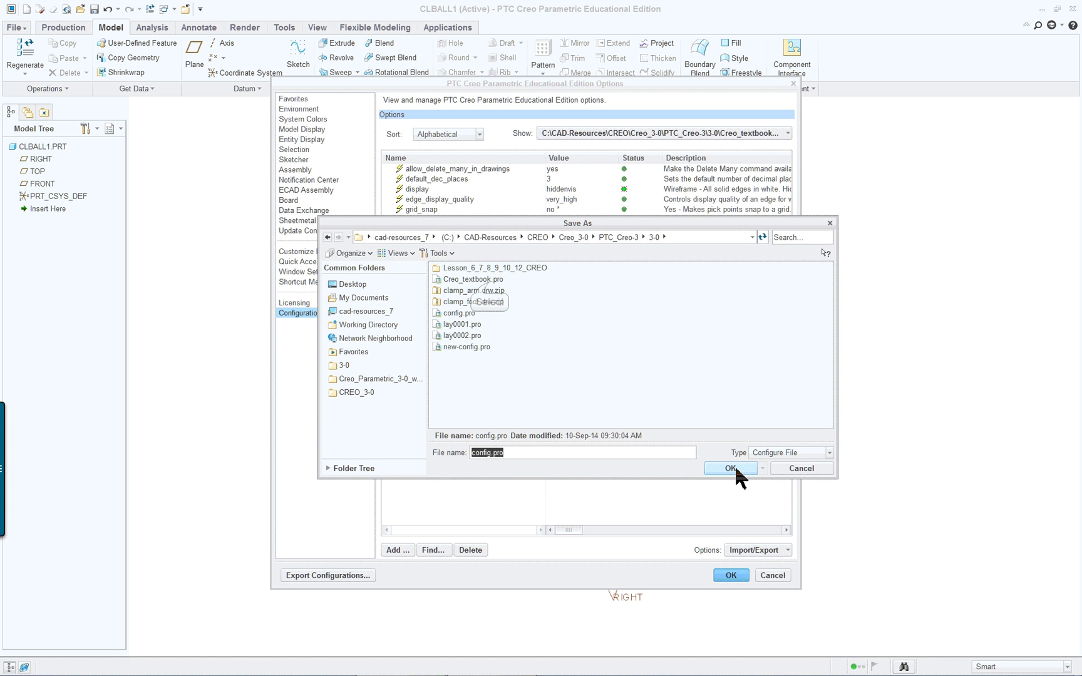
click(485, 280)
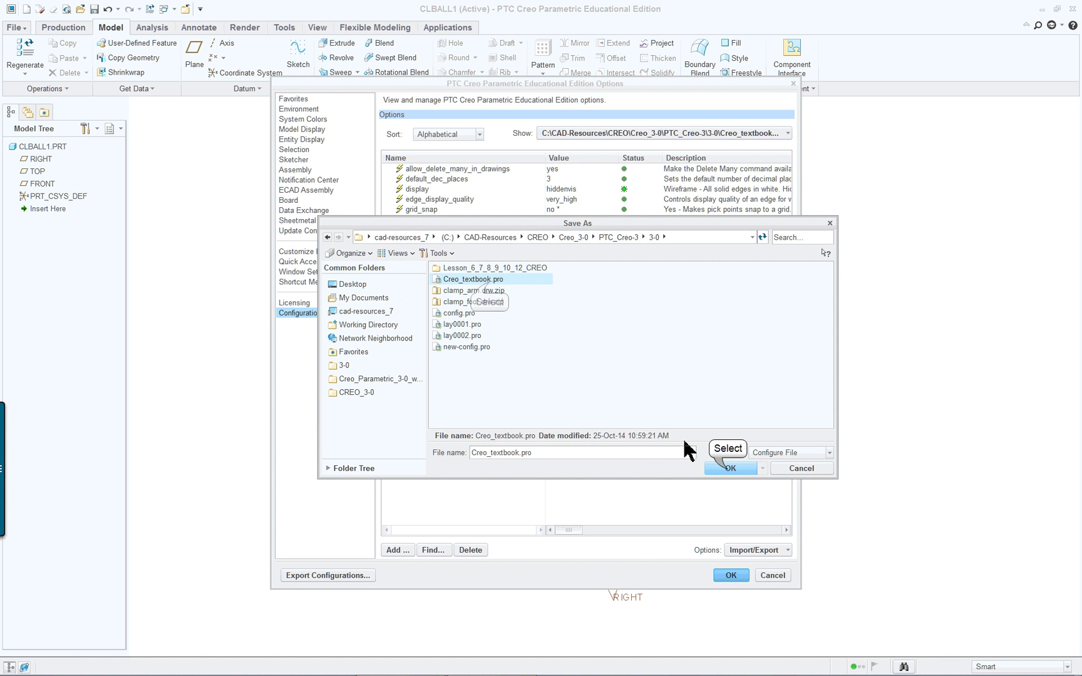
click(730, 469)
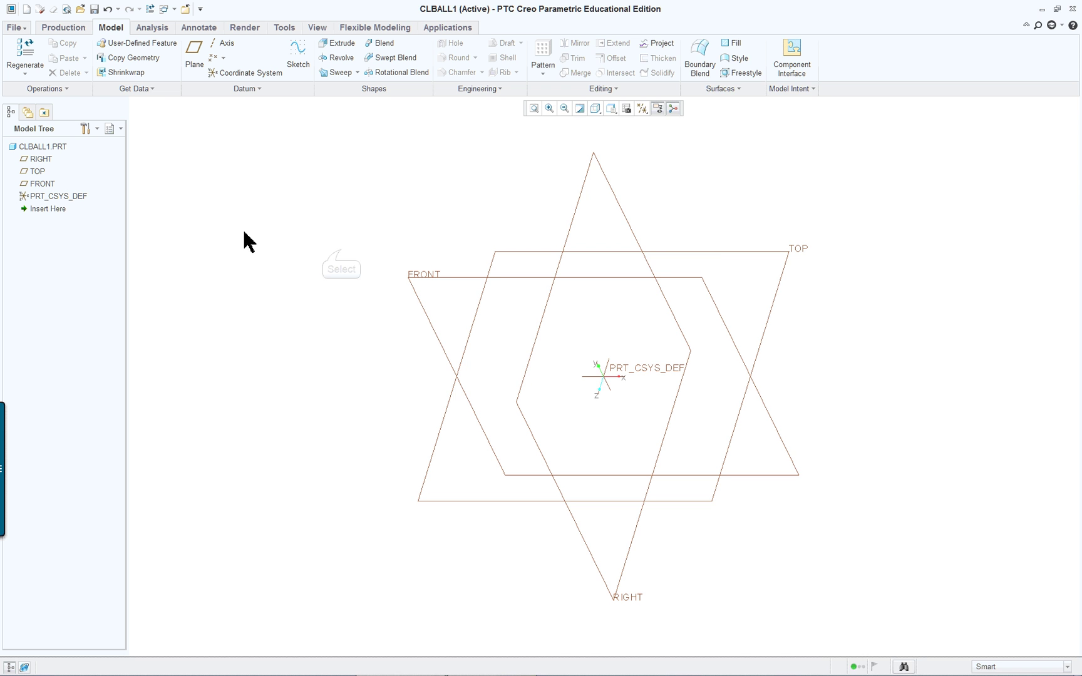
key(alt+Tab)
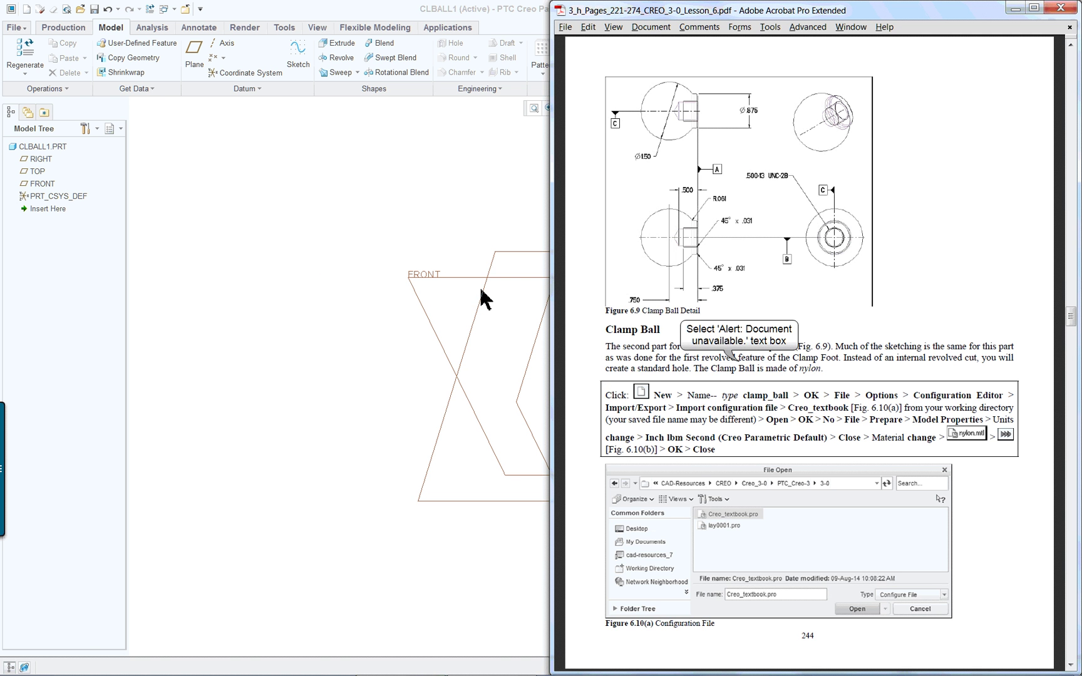
scroll(737, 370, down, 10)
scroll(737, 370, down, 20)
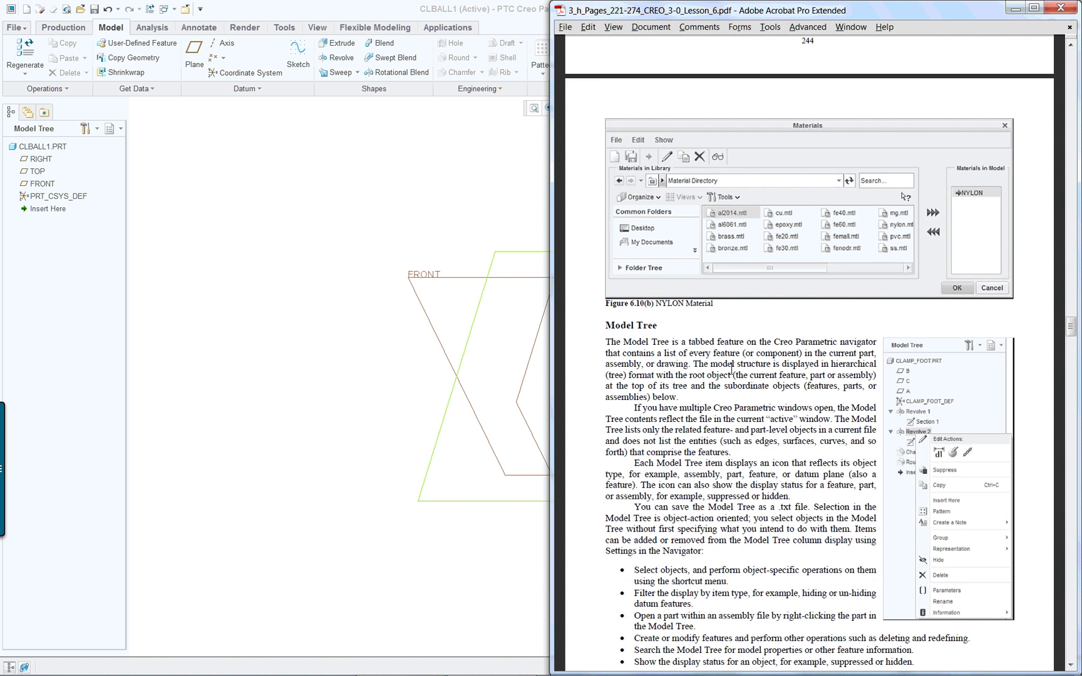
scroll(708, 375, down, 20)
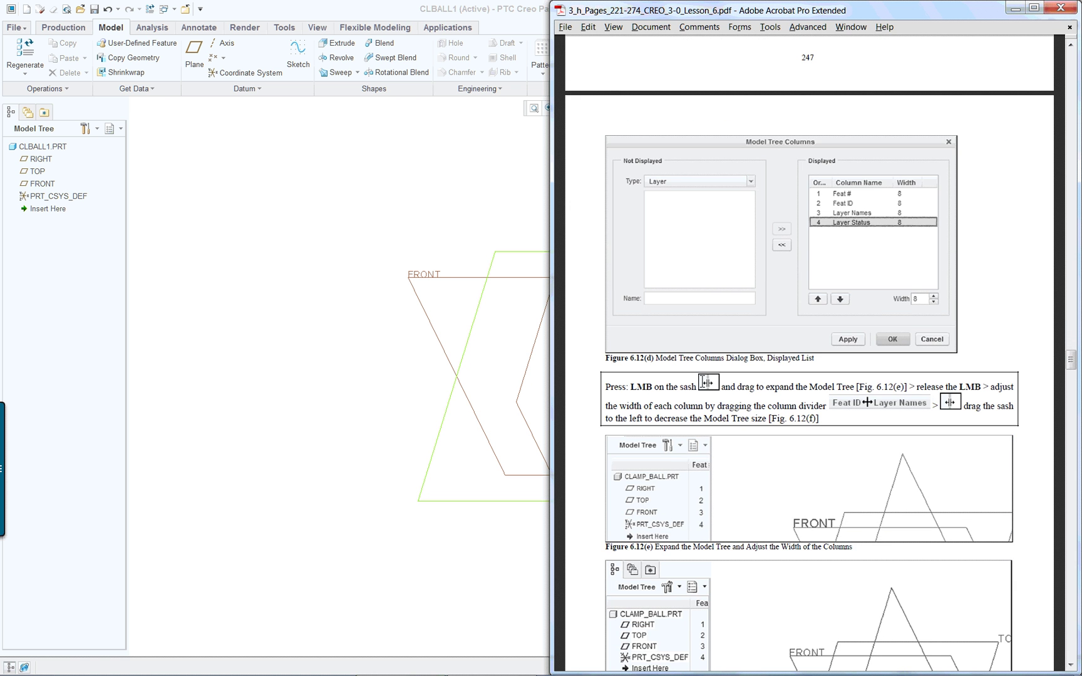
scroll(702, 382, down, 15)
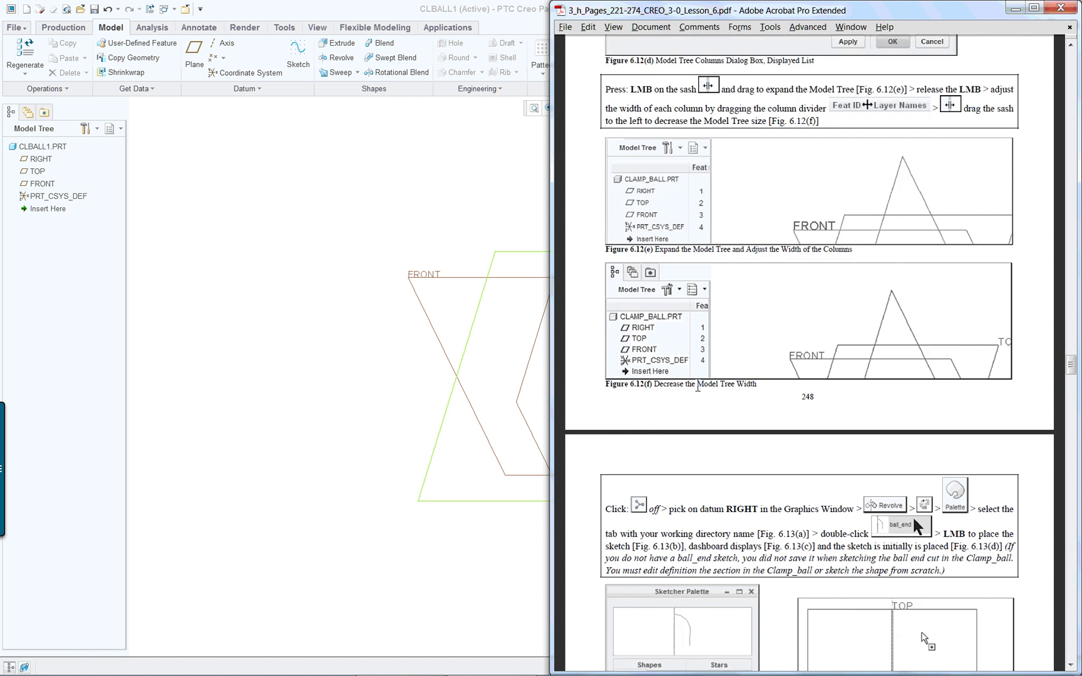
scroll(688, 389, down, 2)
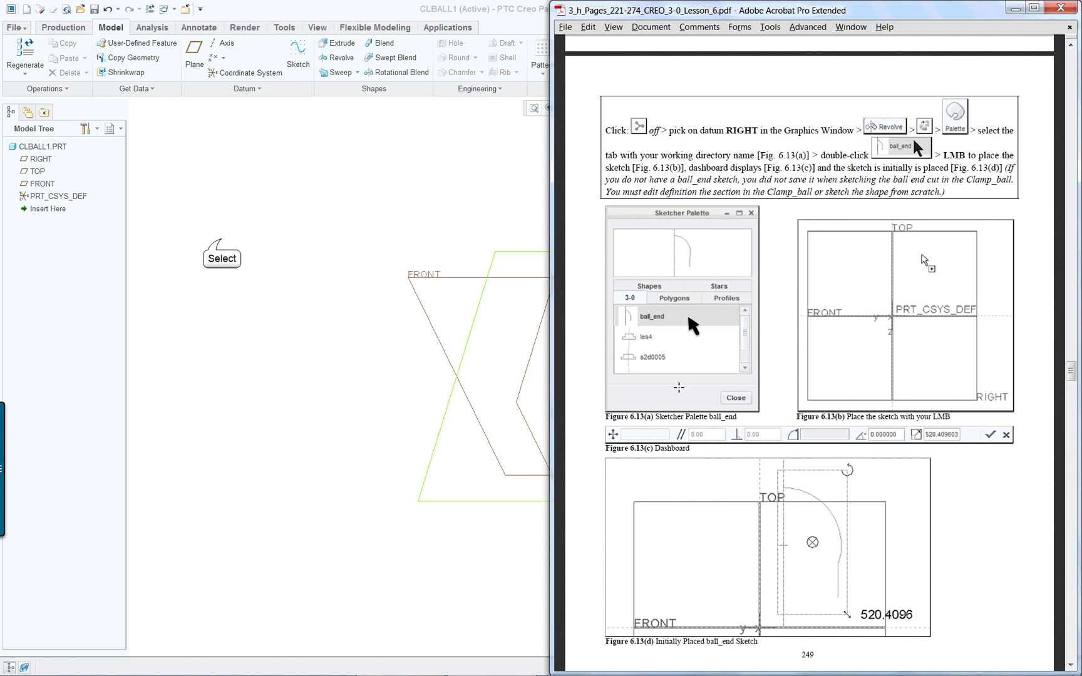
click(251, 236)
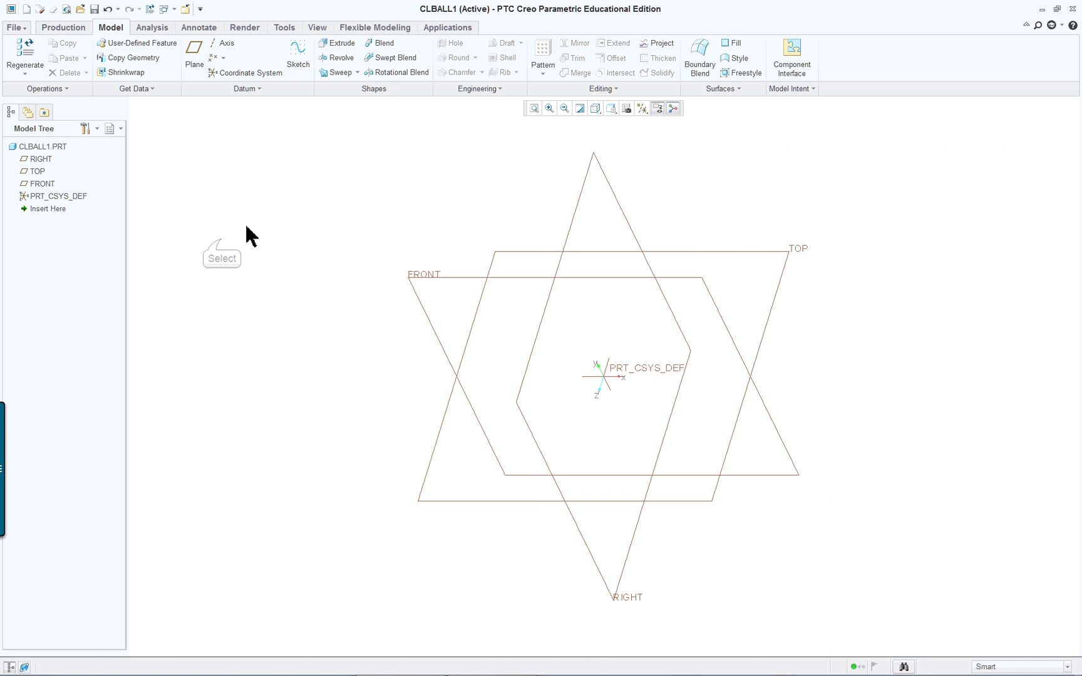
- Show placement folders, annotations, suppressed objects, copied references and envelopes in the model tree
click(98, 129)
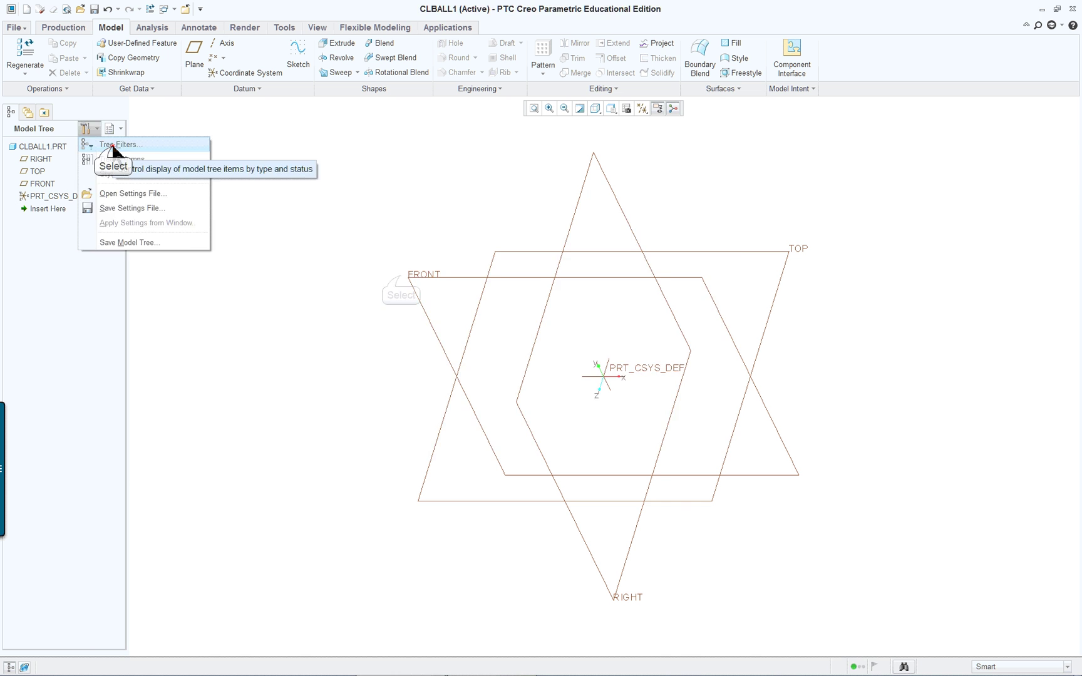
click(117, 145)
click(395, 276)
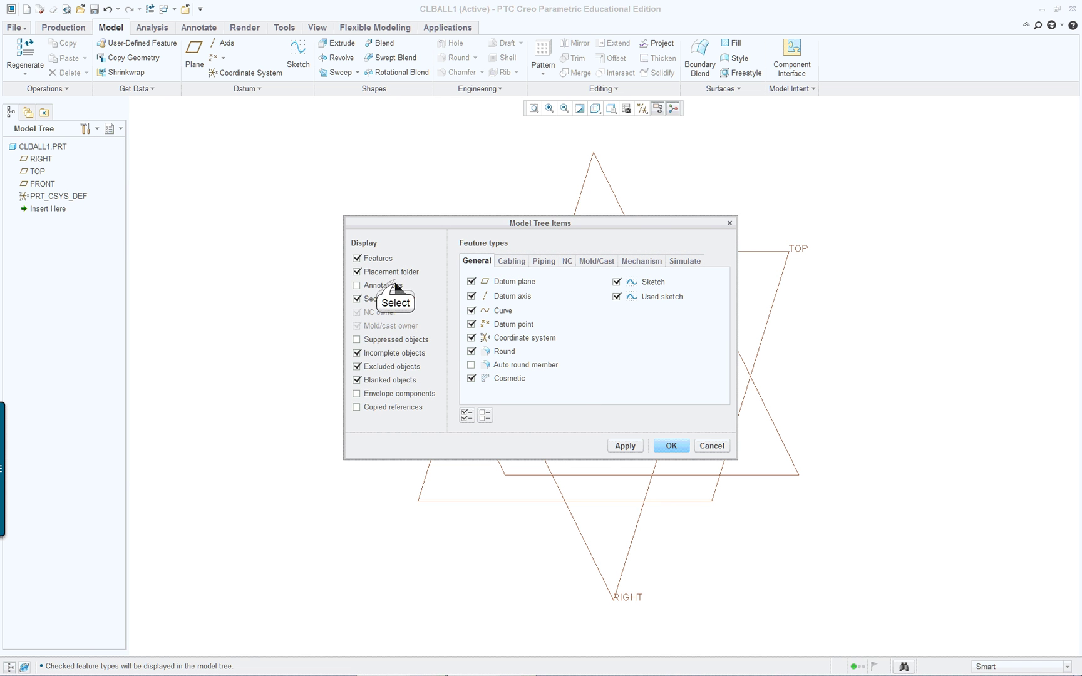
click(394, 285)
click(405, 408)
click(409, 393)
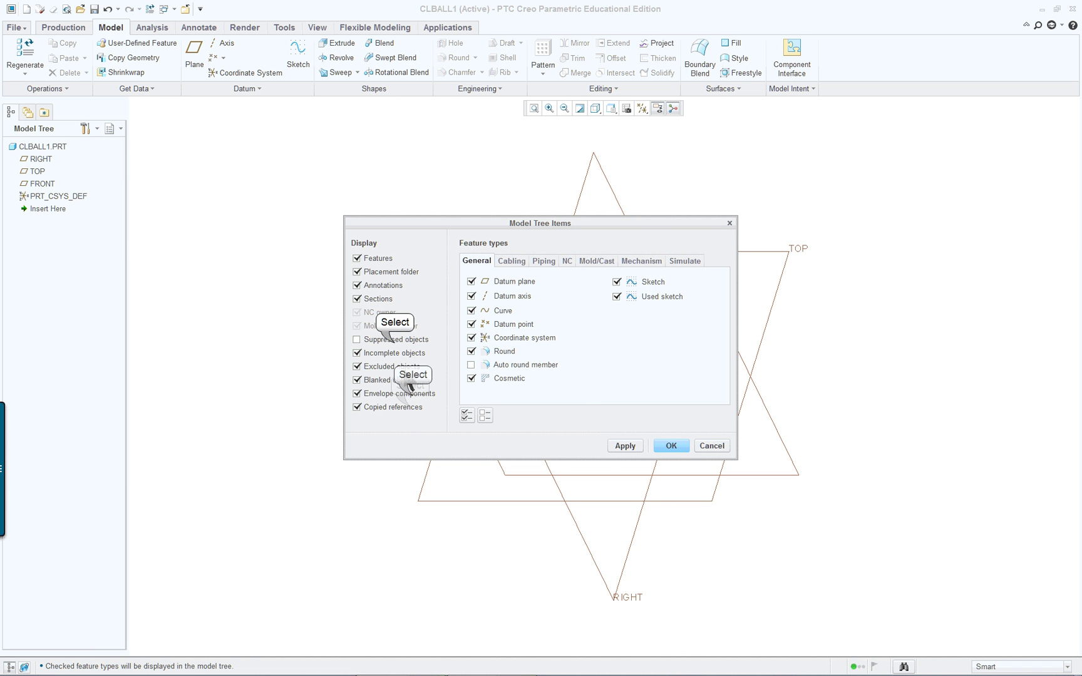
click(389, 339)
click(471, 365)
click(668, 445)
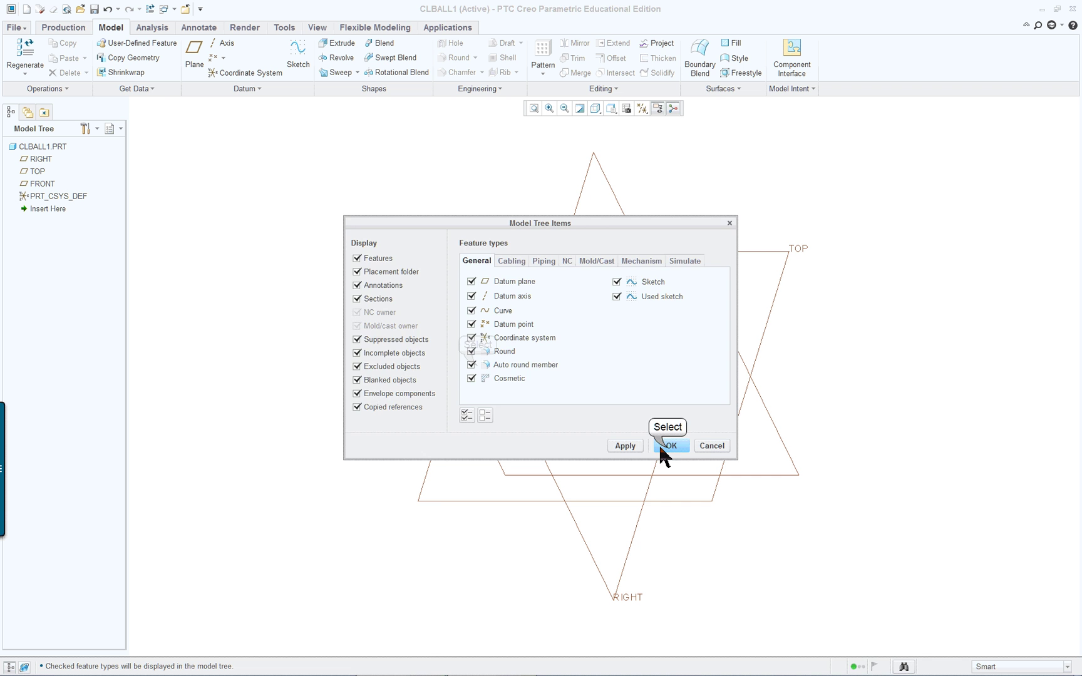
- Add Feat #, Feat ID, Feat Type and Feat Name columns to the model tree
click(83, 129)
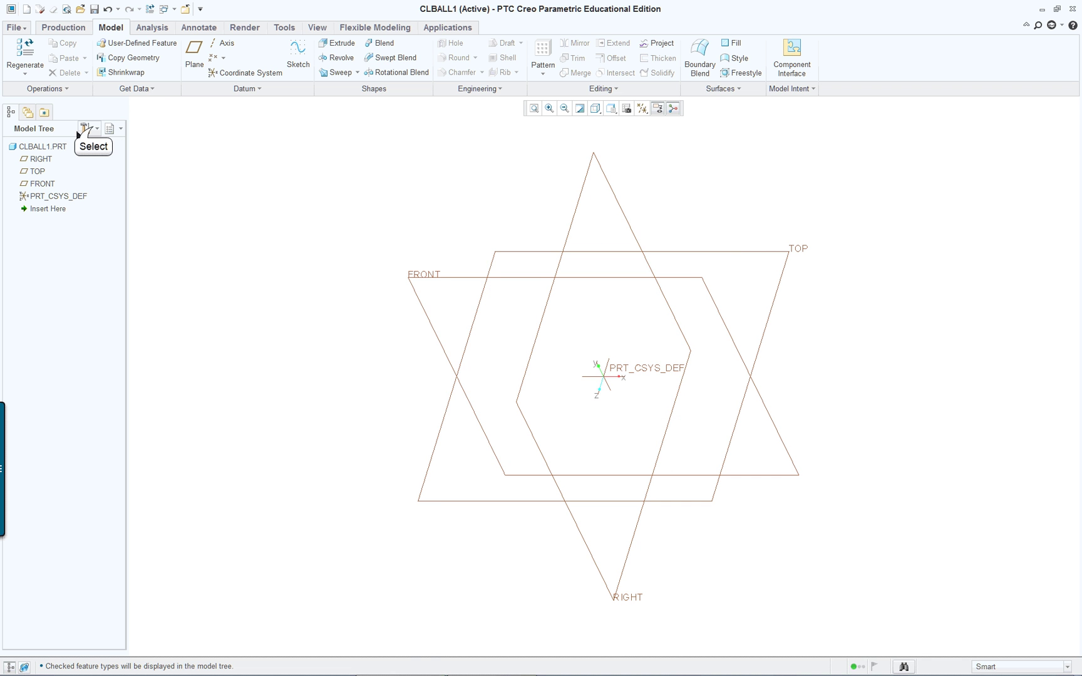
click(104, 160)
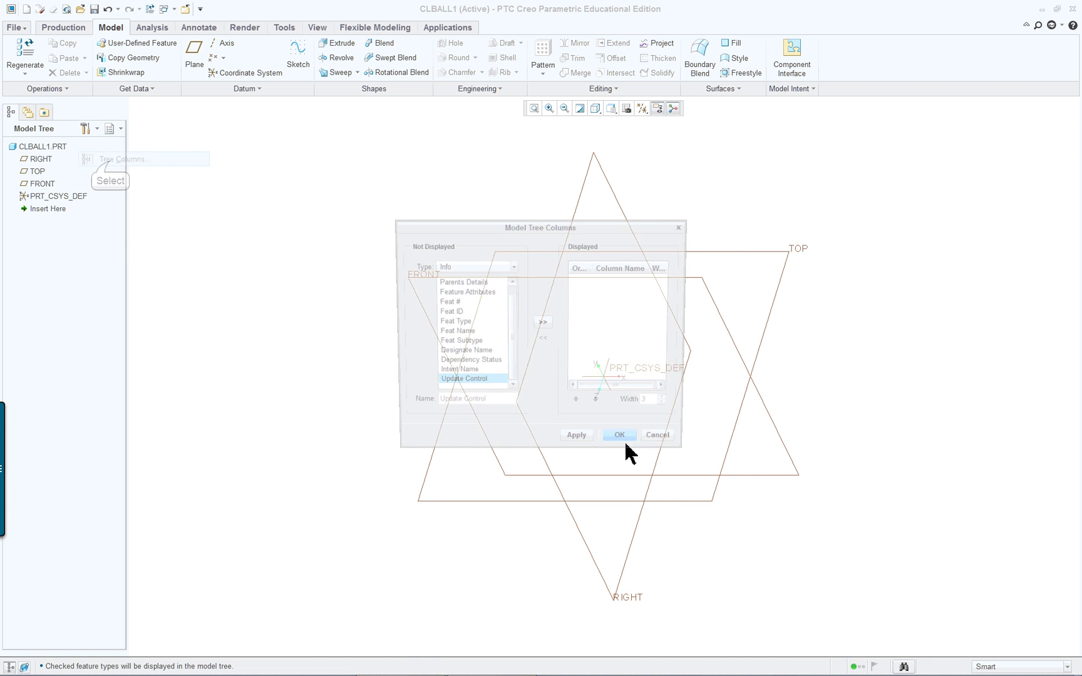
click(447, 303)
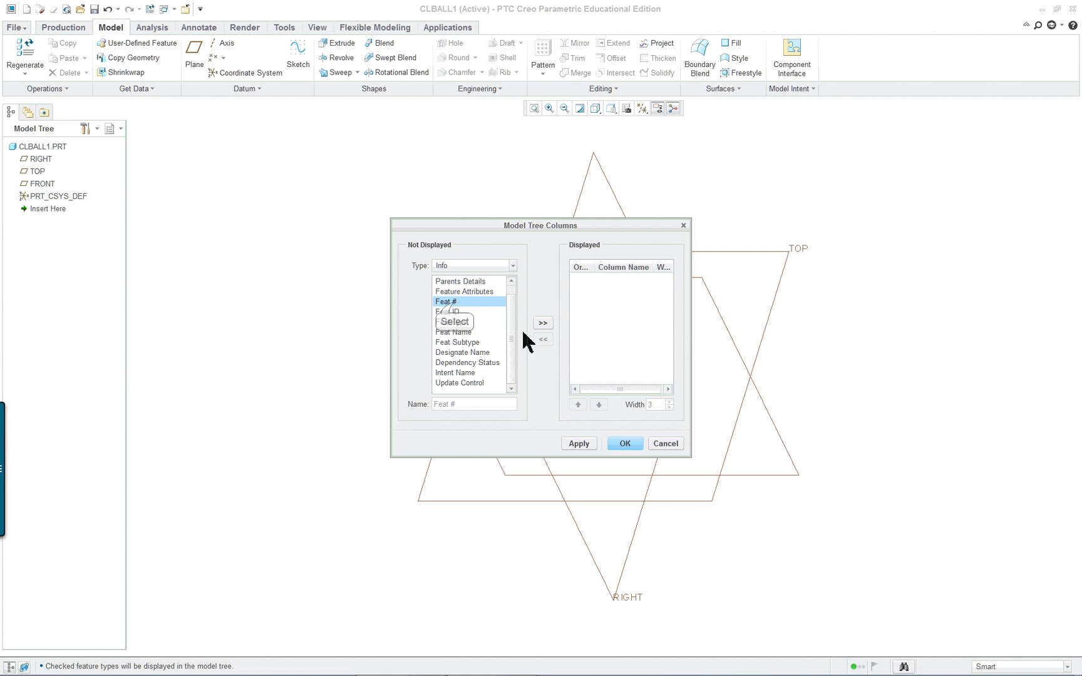
click(543, 323)
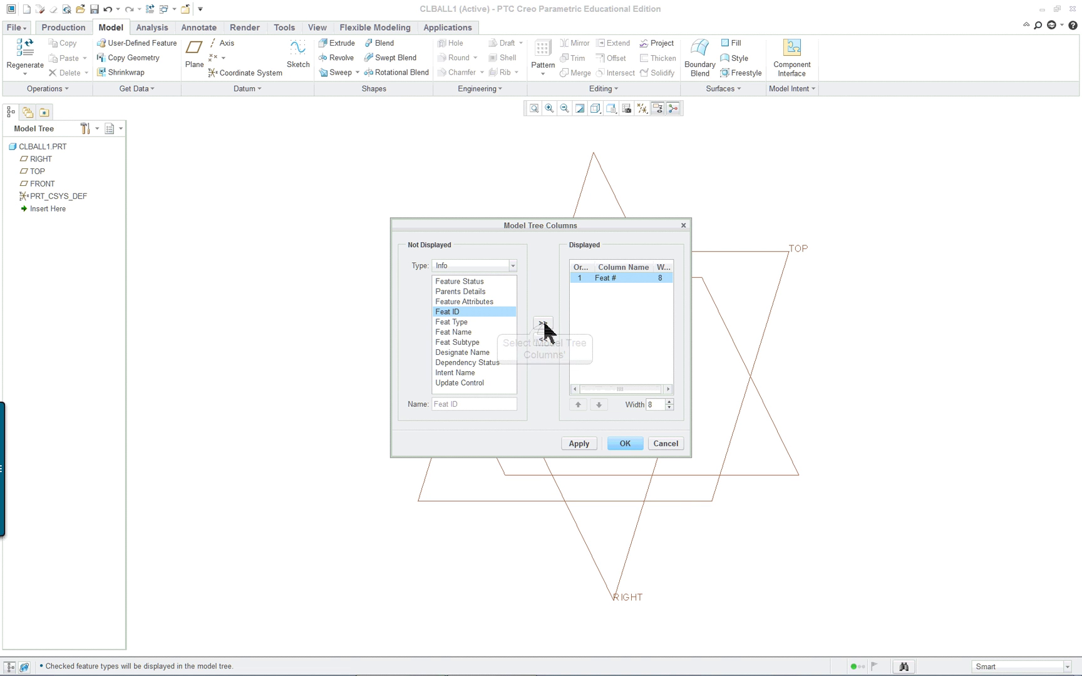
double_click(543, 324)
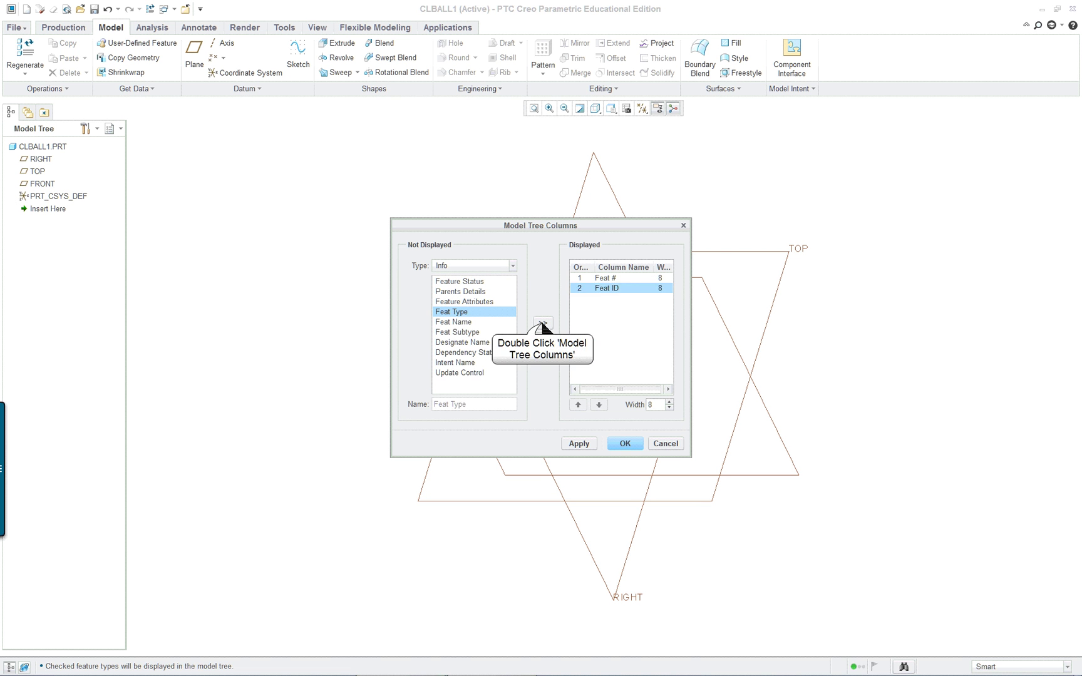
click(543, 324)
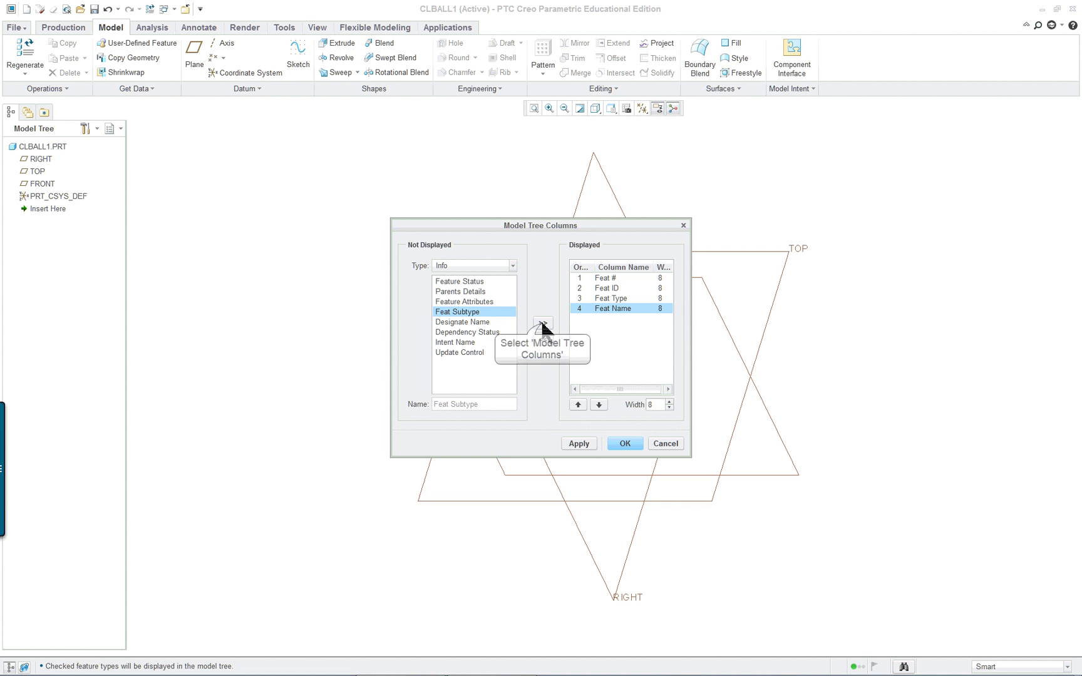
click(580, 445)
click(625, 445)
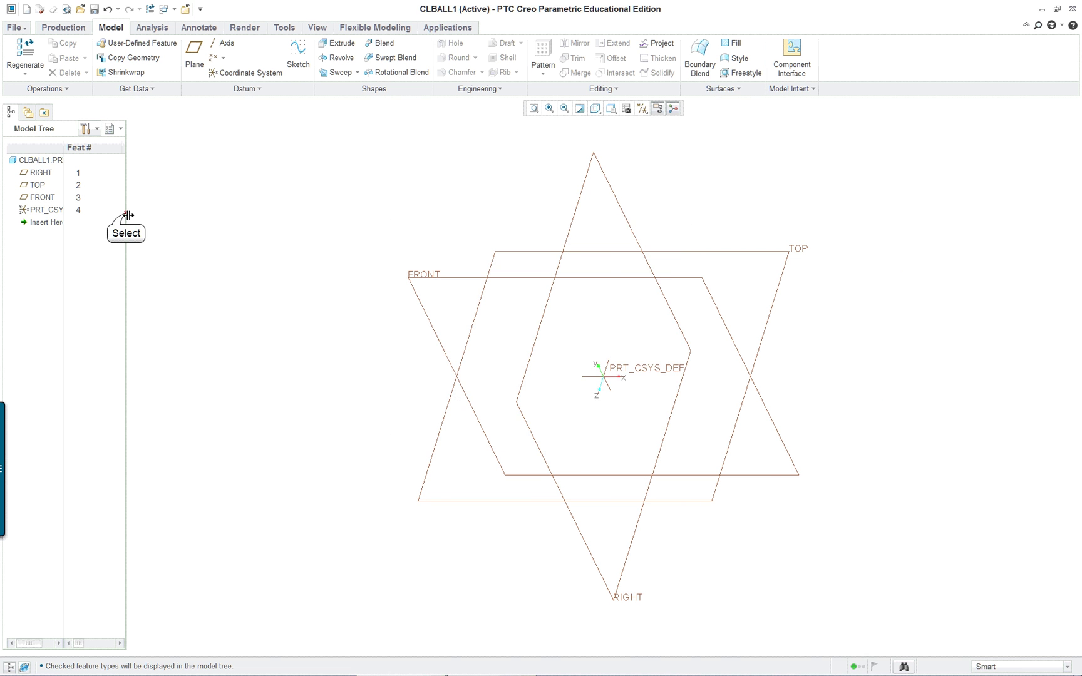
- Resize the model tree and its columns, then start a Revolve feature
drag(128, 215, 457, 250)
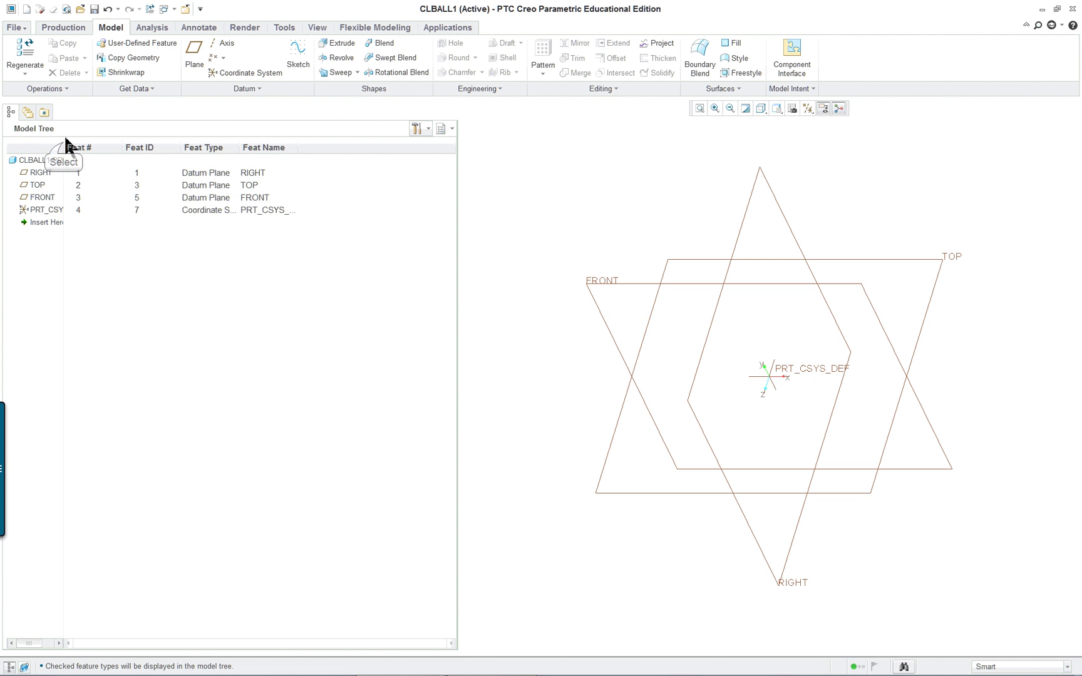
drag(65, 144, 95, 143)
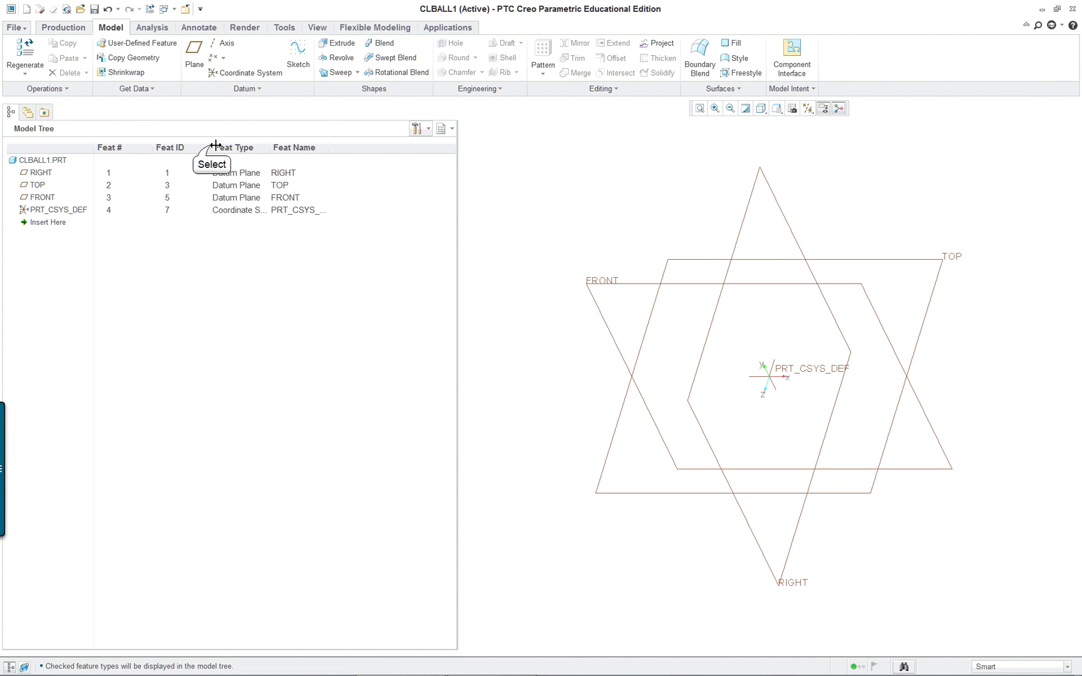
drag(207, 148, 139, 150)
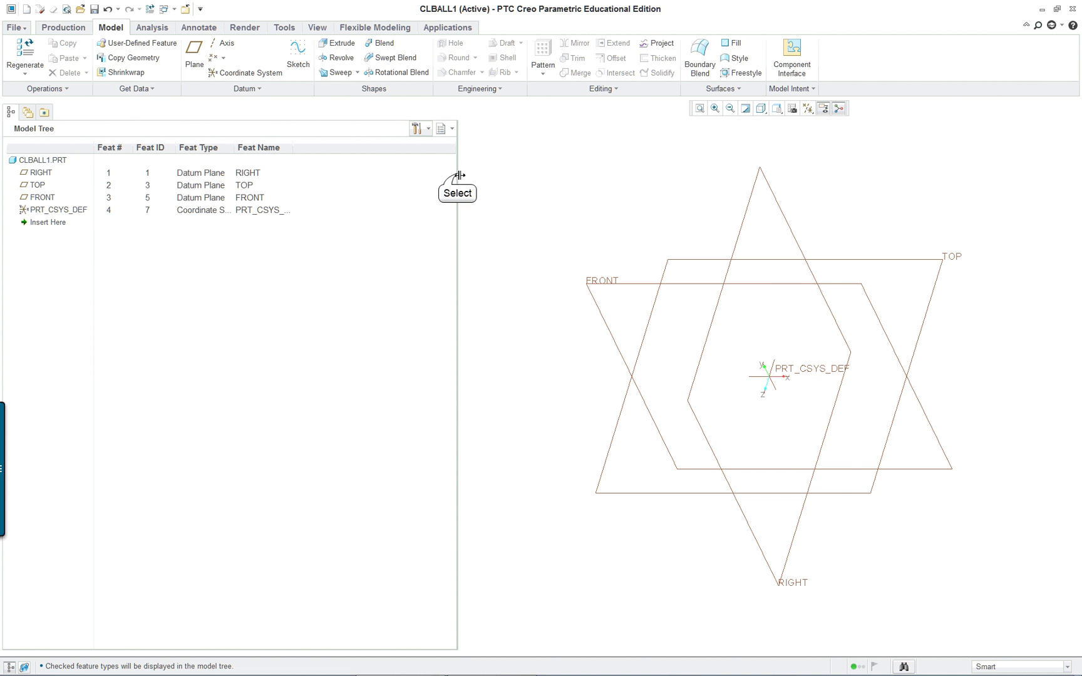
drag(457, 173, 129, 169)
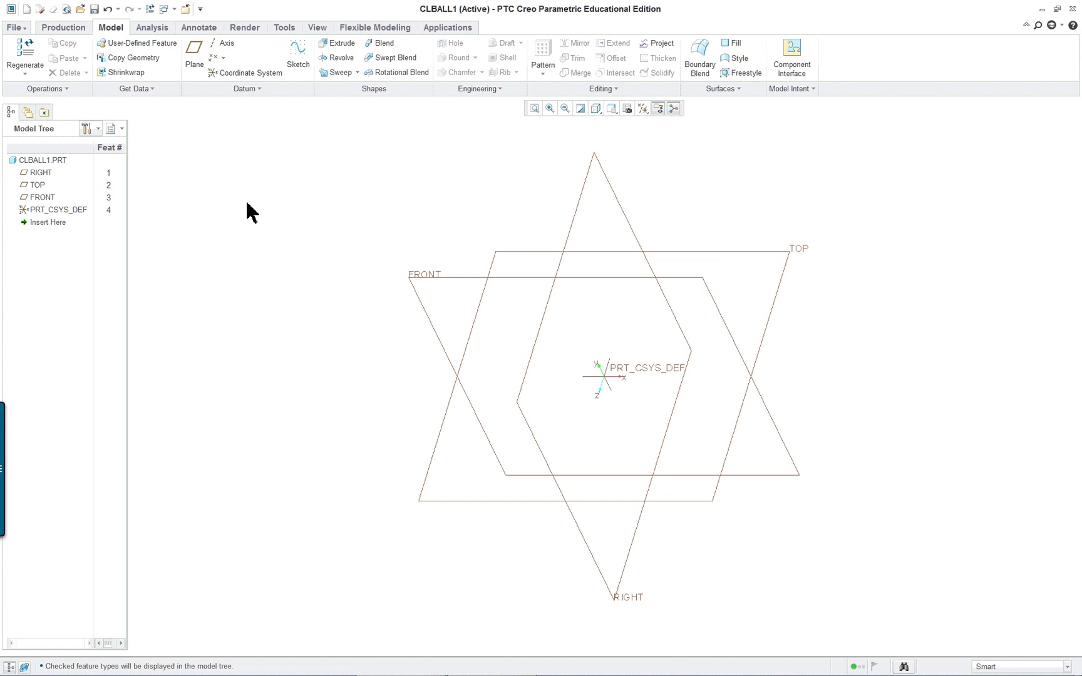
click(337, 57)
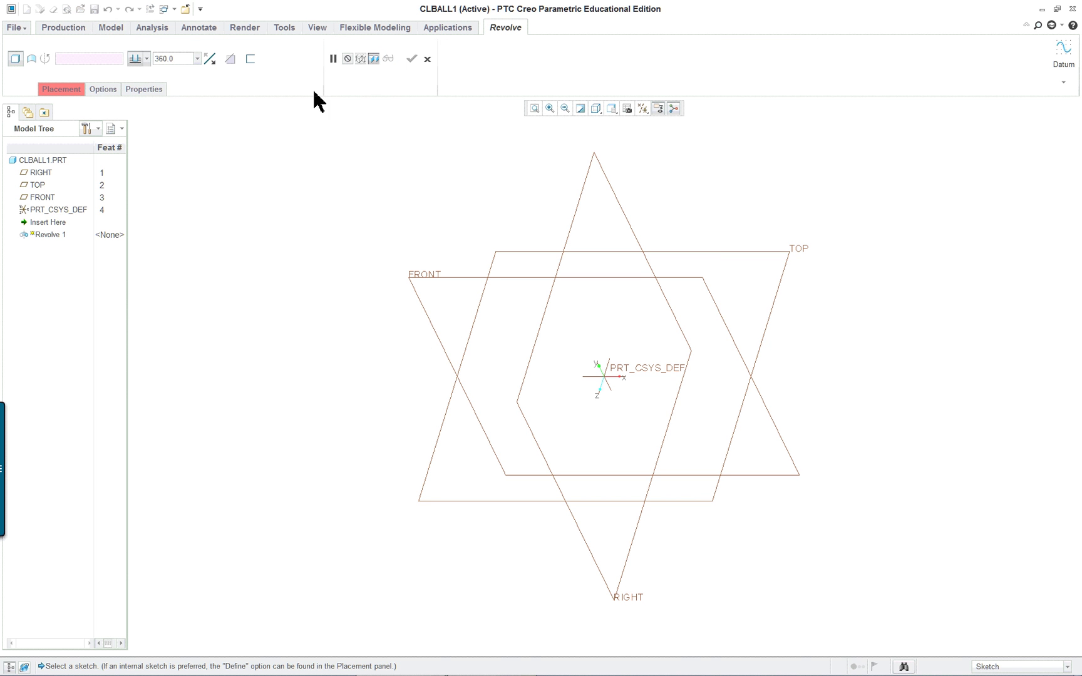
- Sketch on the RIGHT datum plane, viewed flat, and start an axis of revolution
click(586, 186)
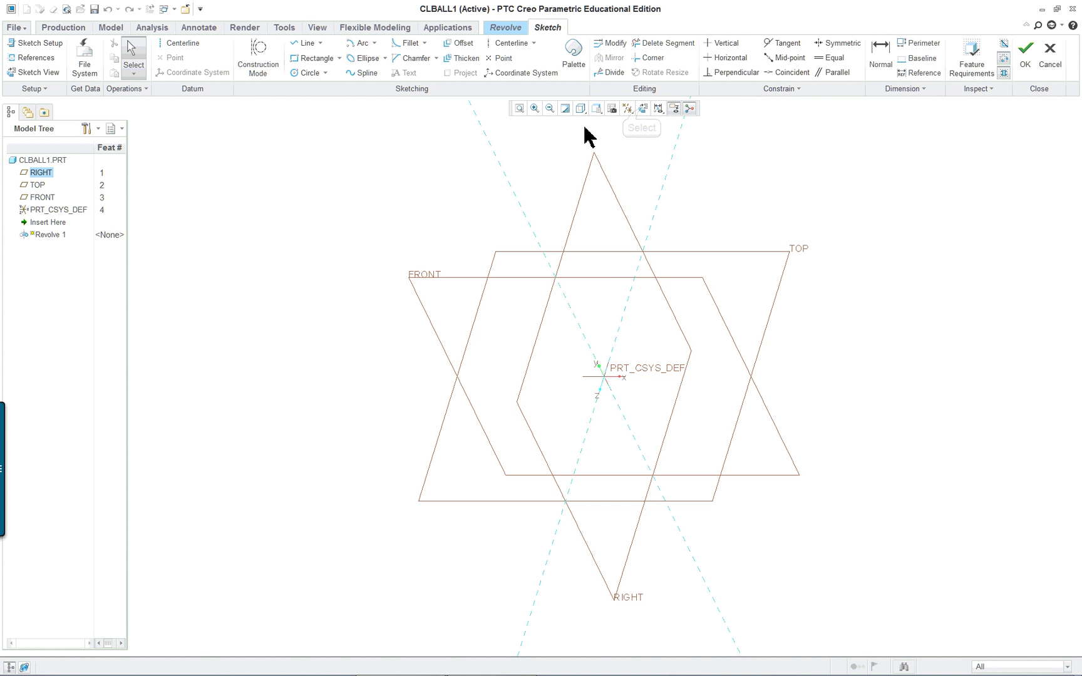
click(643, 108)
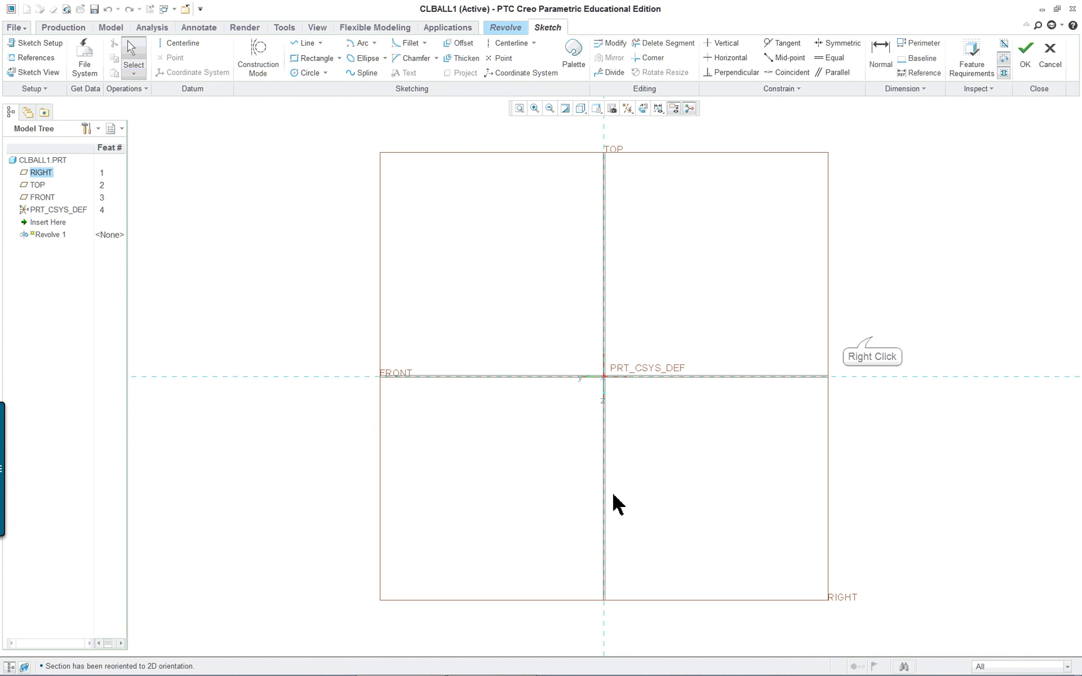
right_click(871, 336)
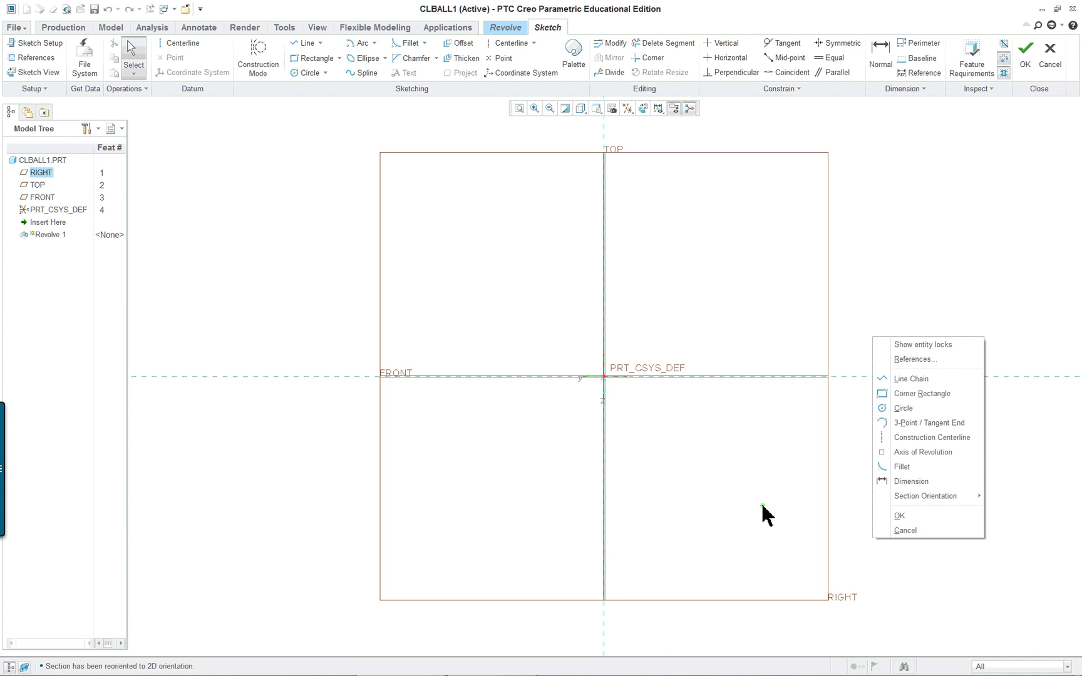
click(924, 452)
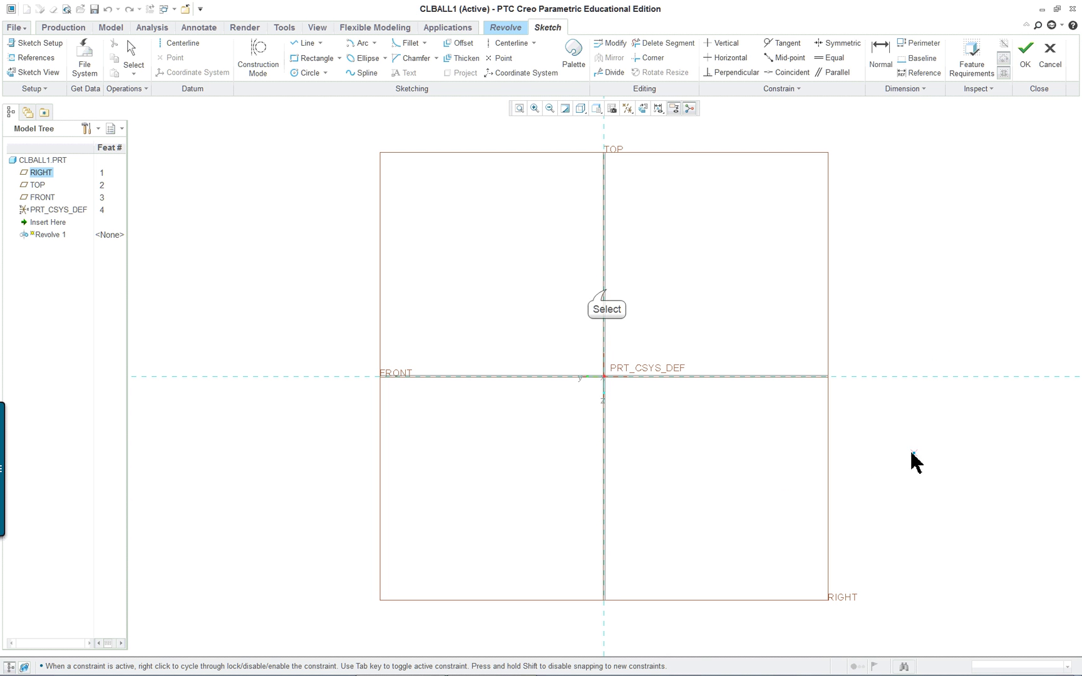
- Place a vertical axis along TOP and insert the ballend1 palette shape into the sketch
click(604, 345)
middle_click(719, 315)
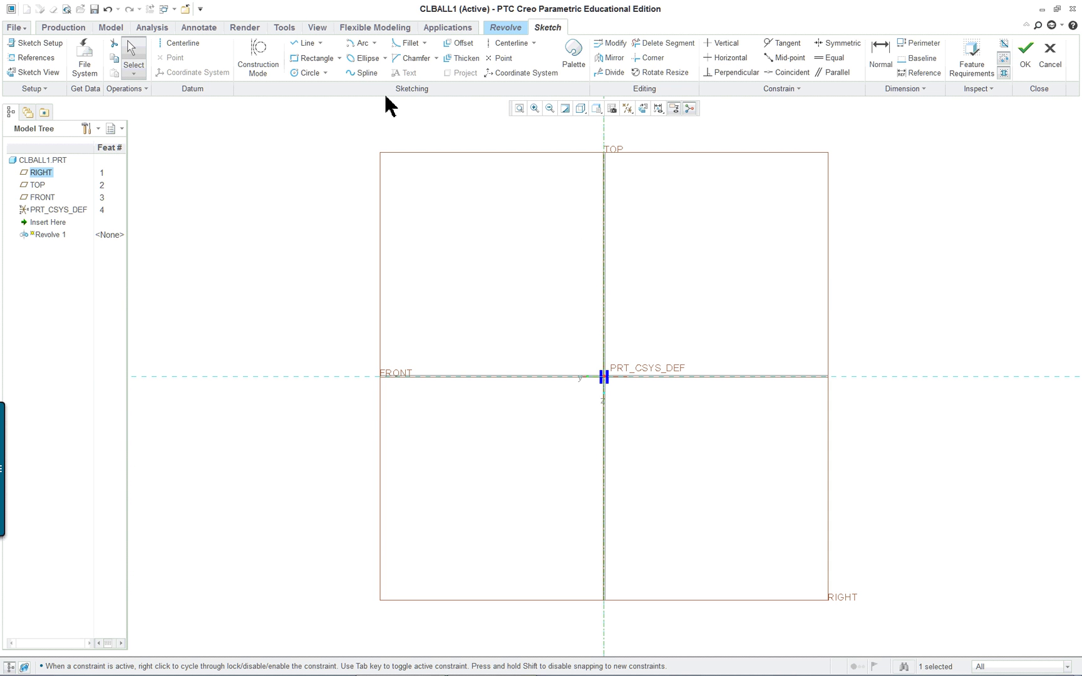
click(574, 53)
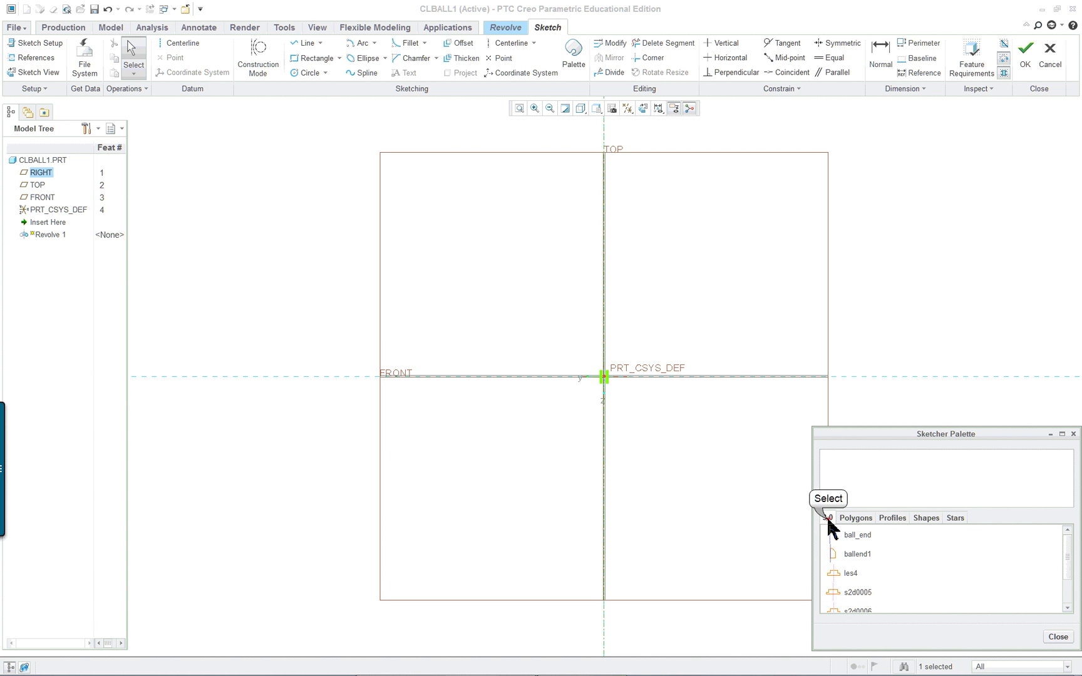
drag(936, 428, 934, 321)
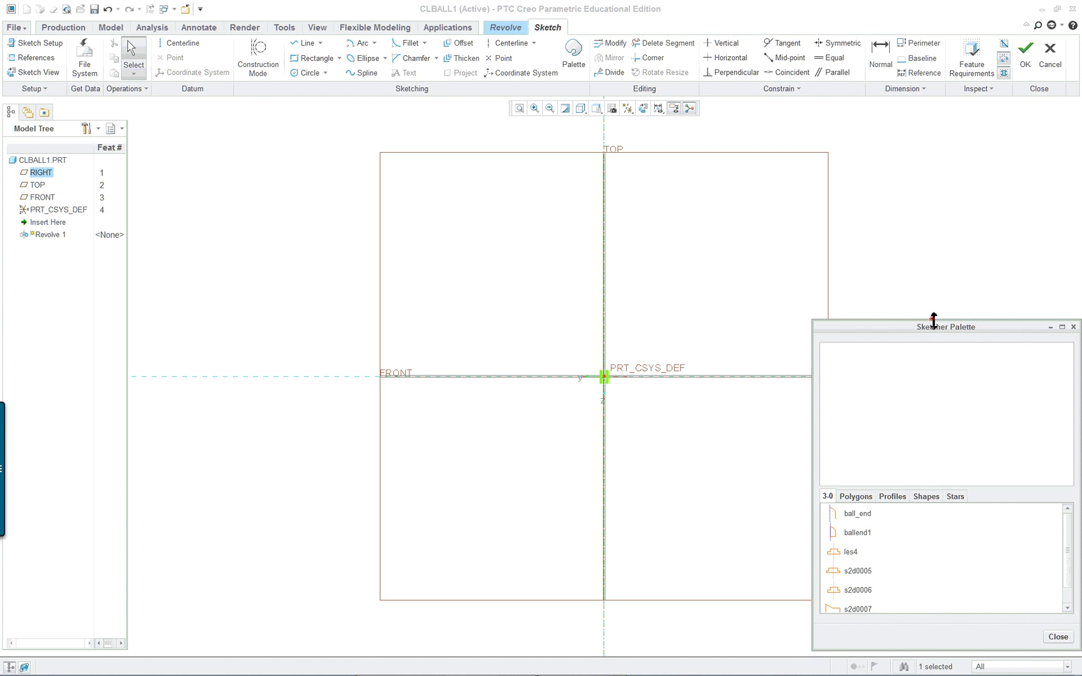
drag(932, 494, 925, 408)
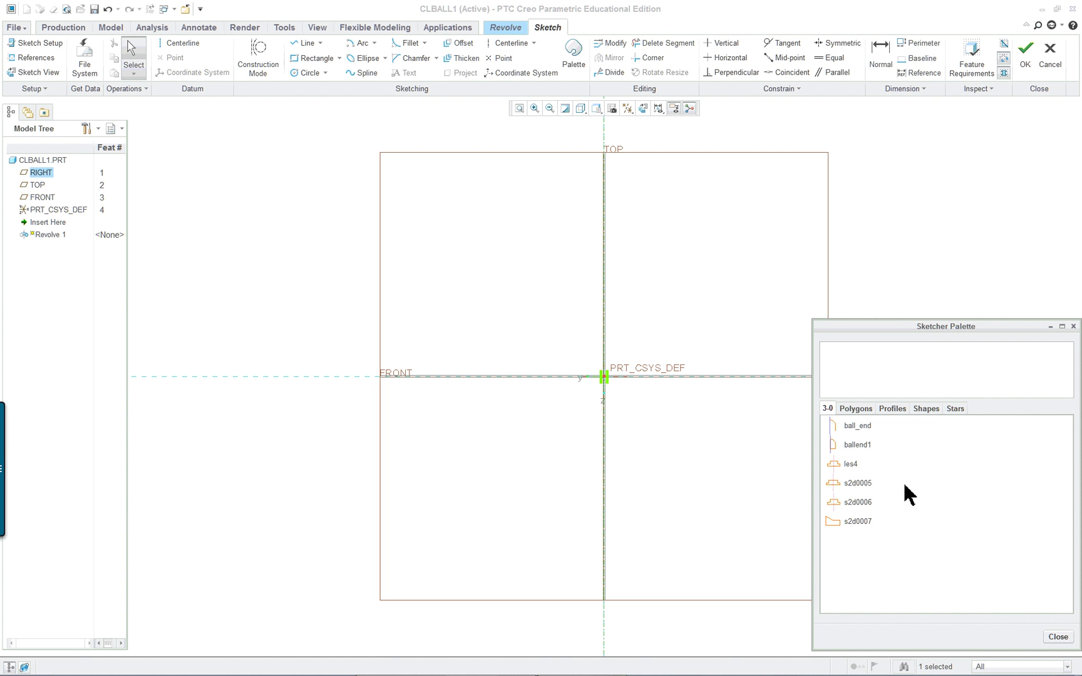
click(852, 446)
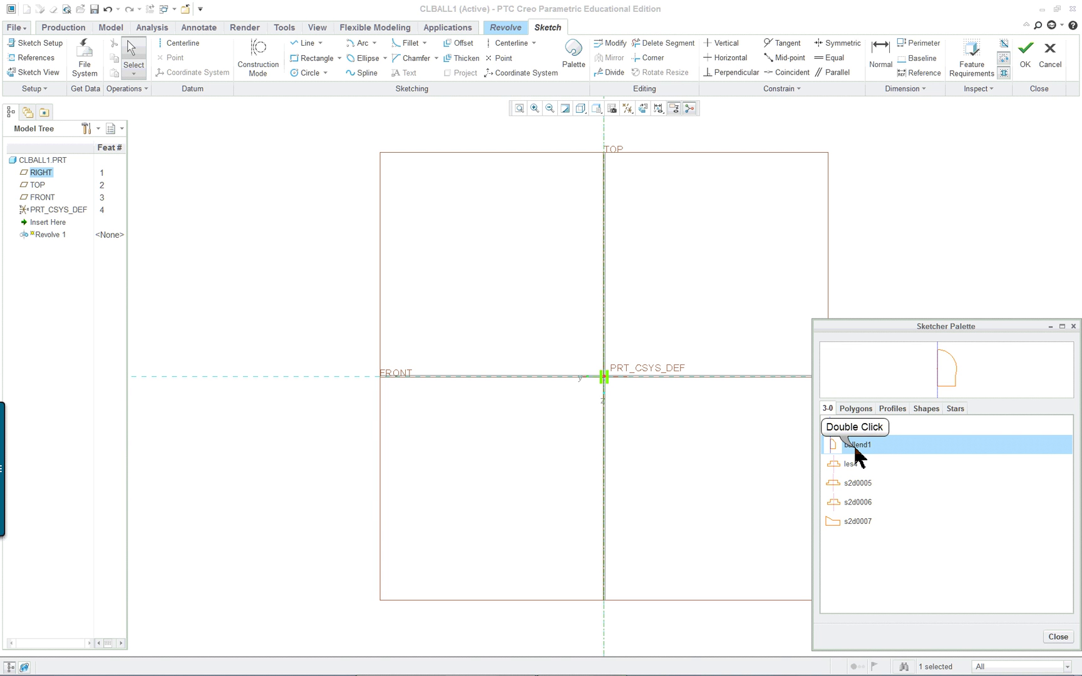
double_click(856, 449)
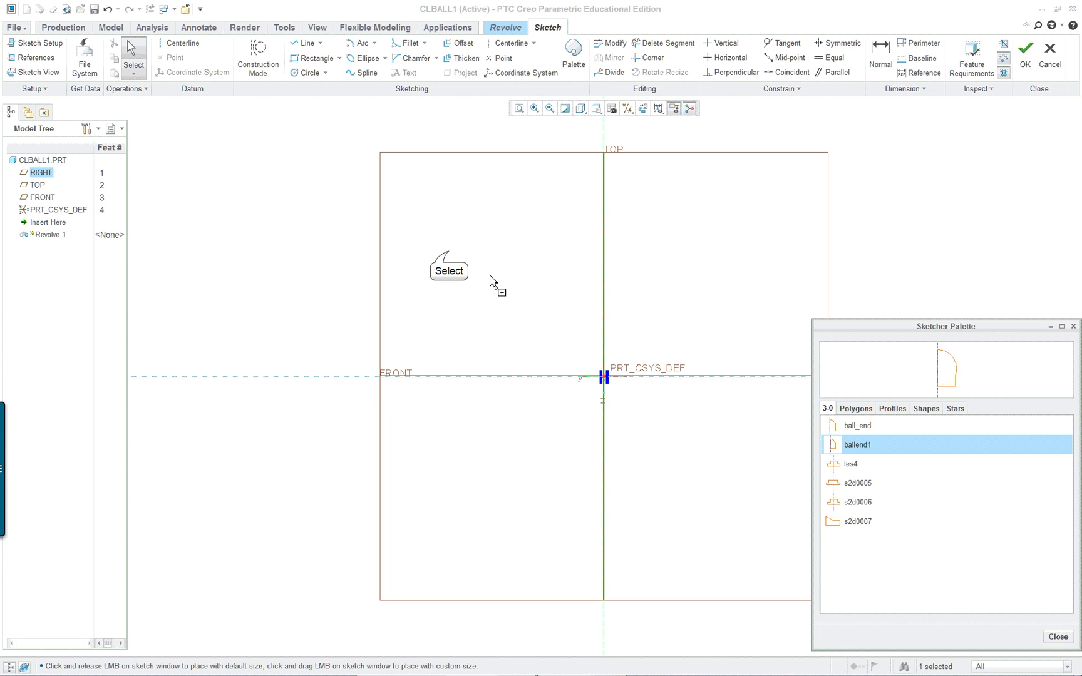
click(449, 255)
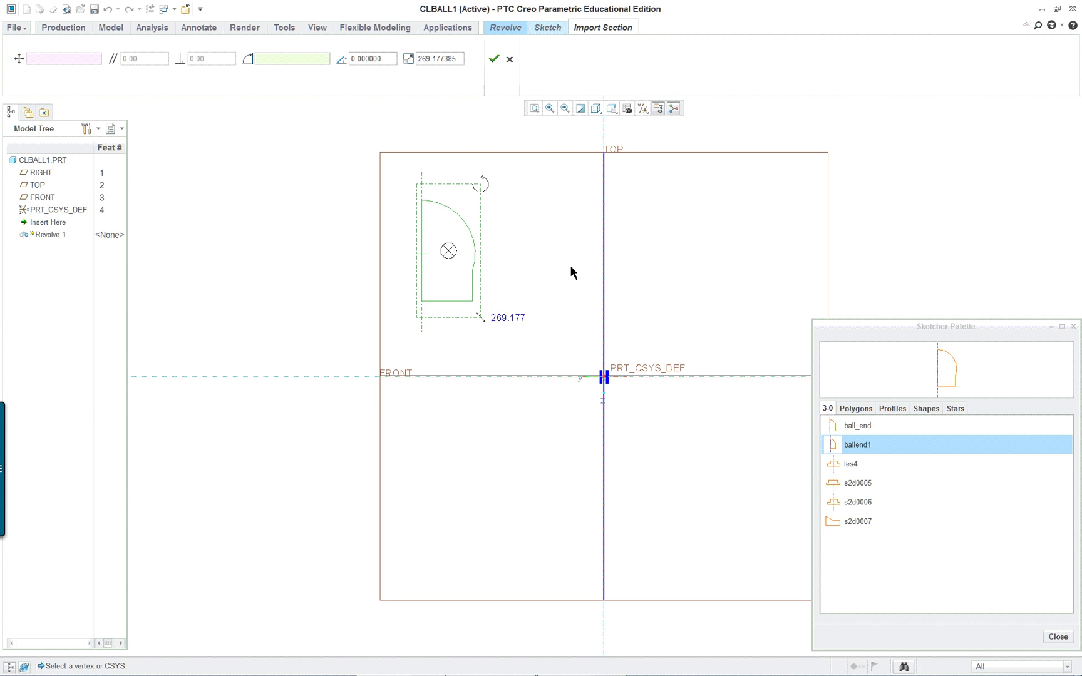
key(alt+Tab)
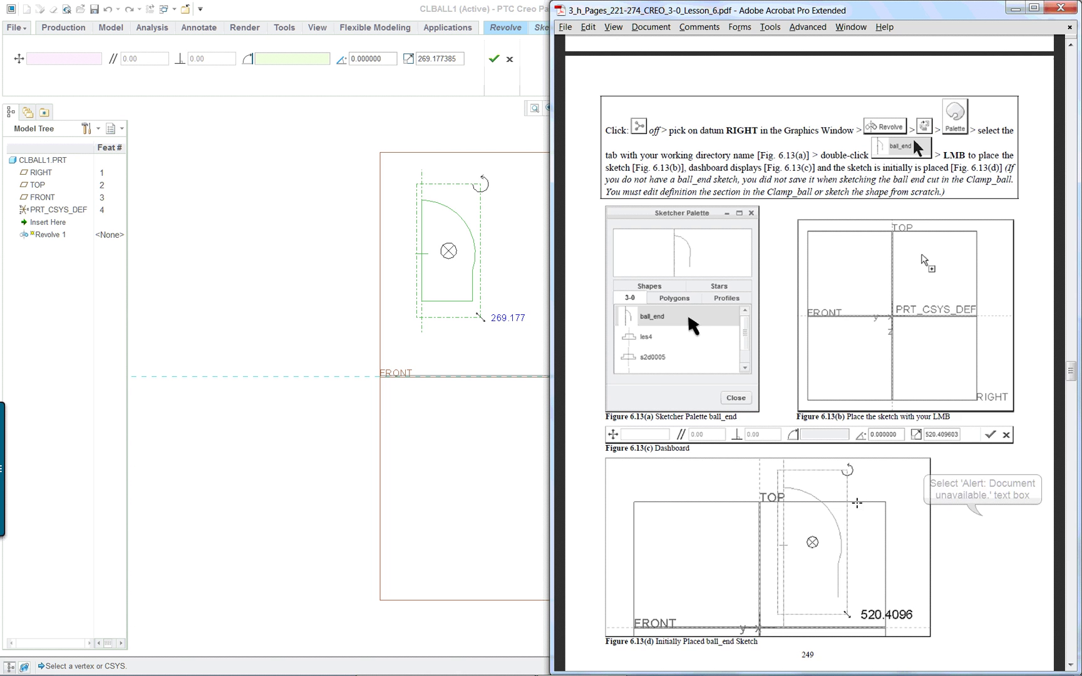
- Scroll the tutorial PDF to Figures 6.13(k)–(n) on page 251
scroll(847, 493, down, 10)
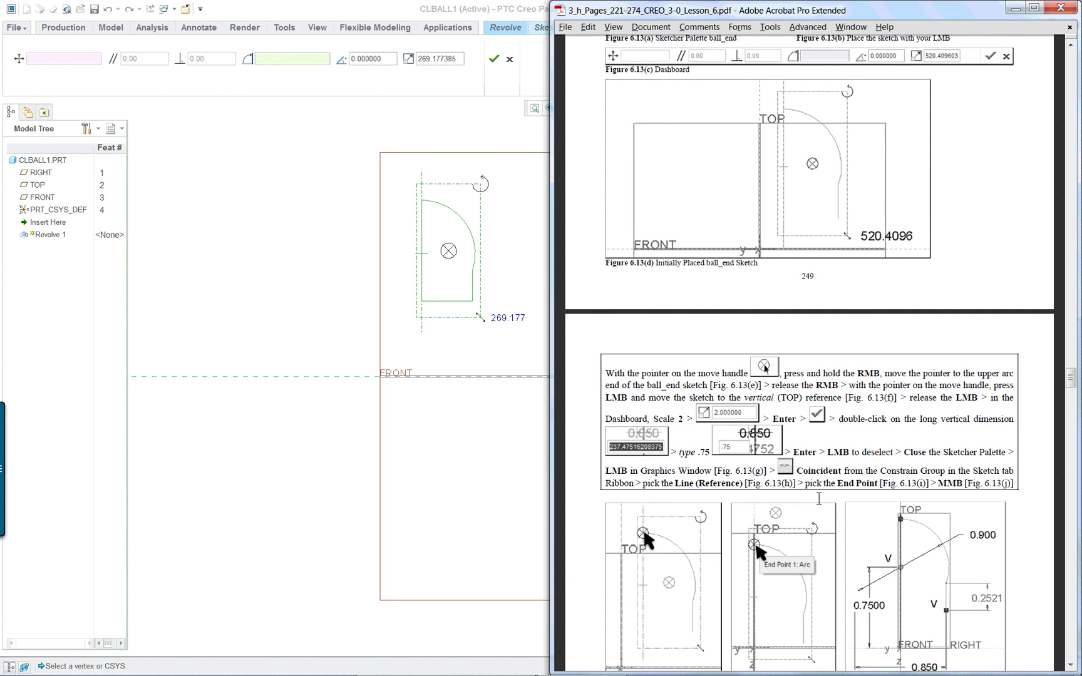
scroll(800, 494, down, 4)
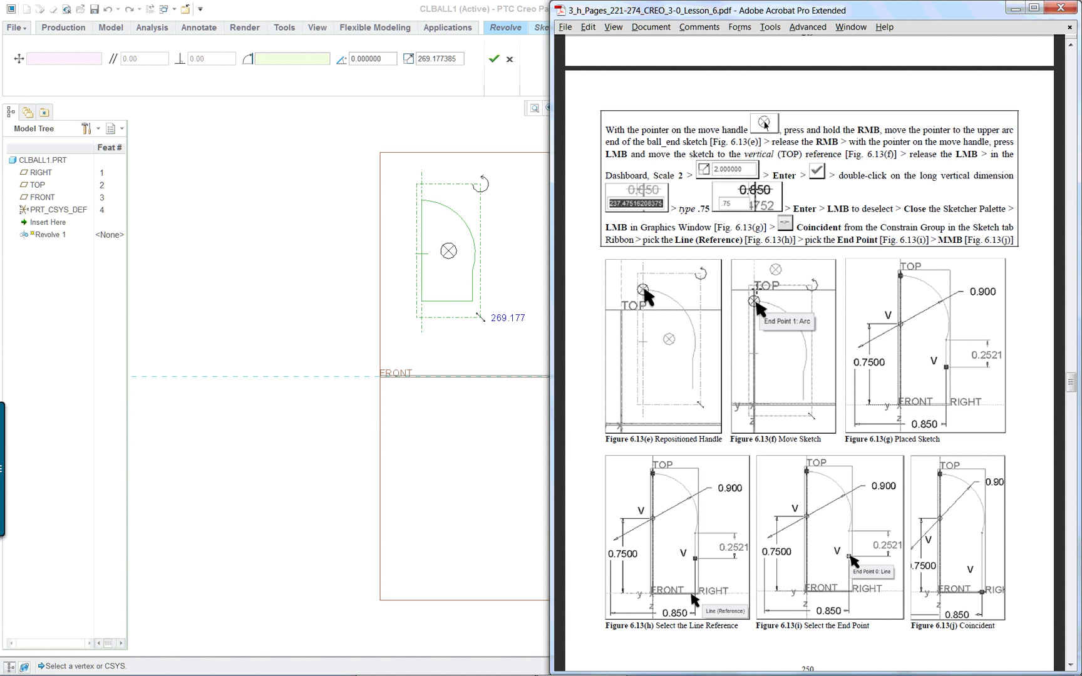
scroll(745, 316, down, 9)
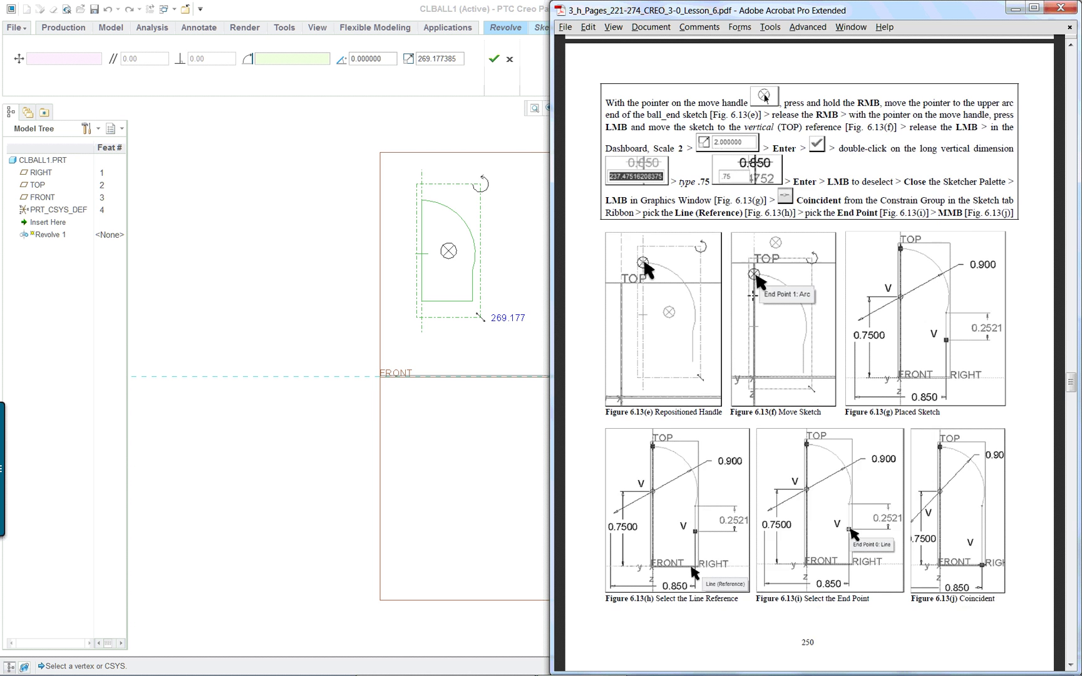
scroll(745, 316, down, 5)
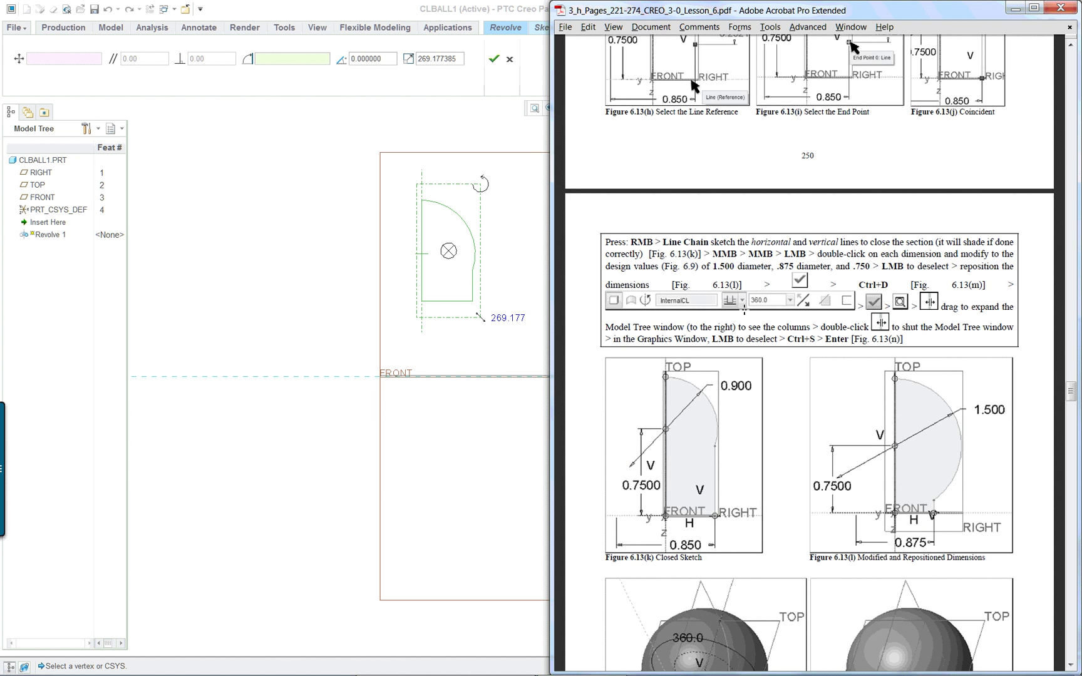
scroll(744, 309, down, 3)
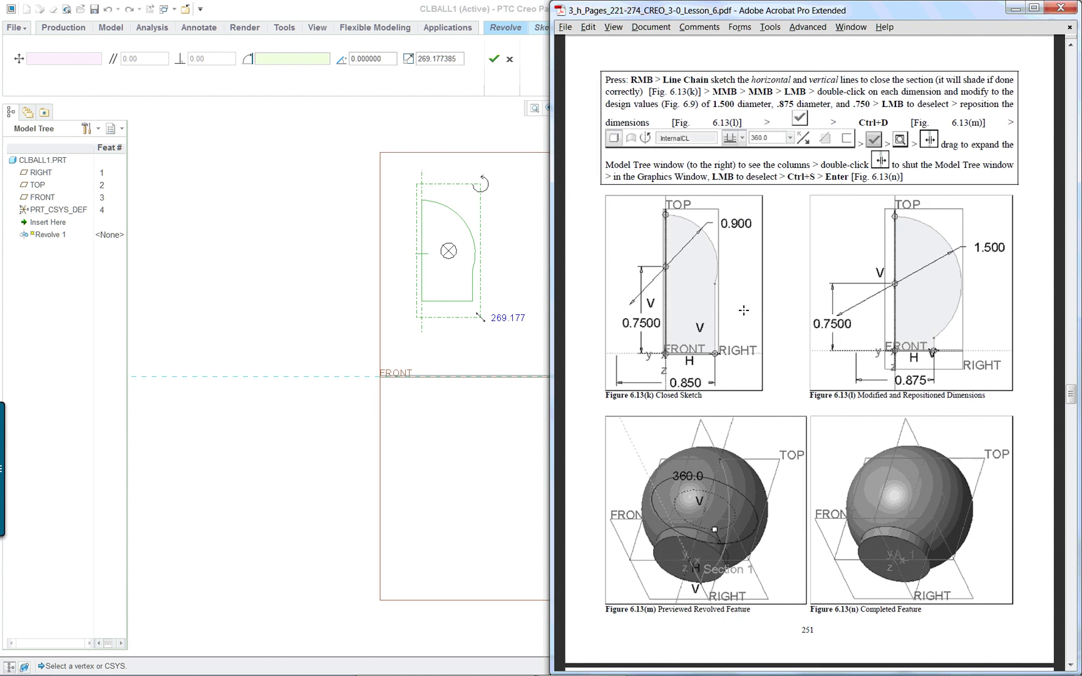
- Move the ballend1 anchor to its top-left vertex and set it on the vertical TOP reference
click(185, 180)
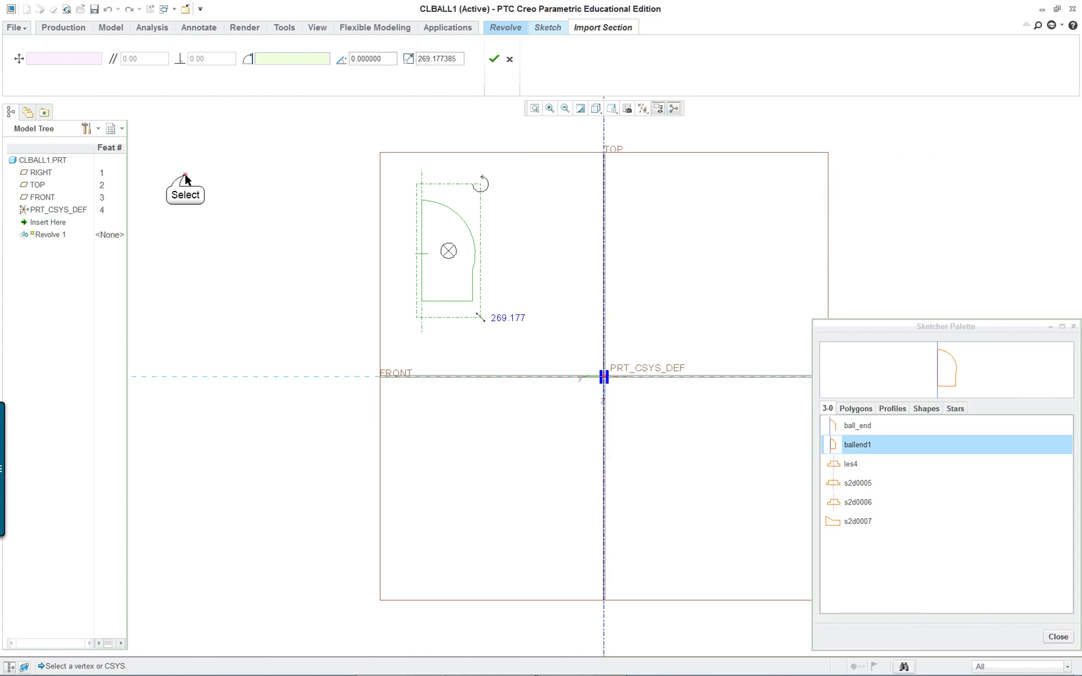
right_click(449, 254)
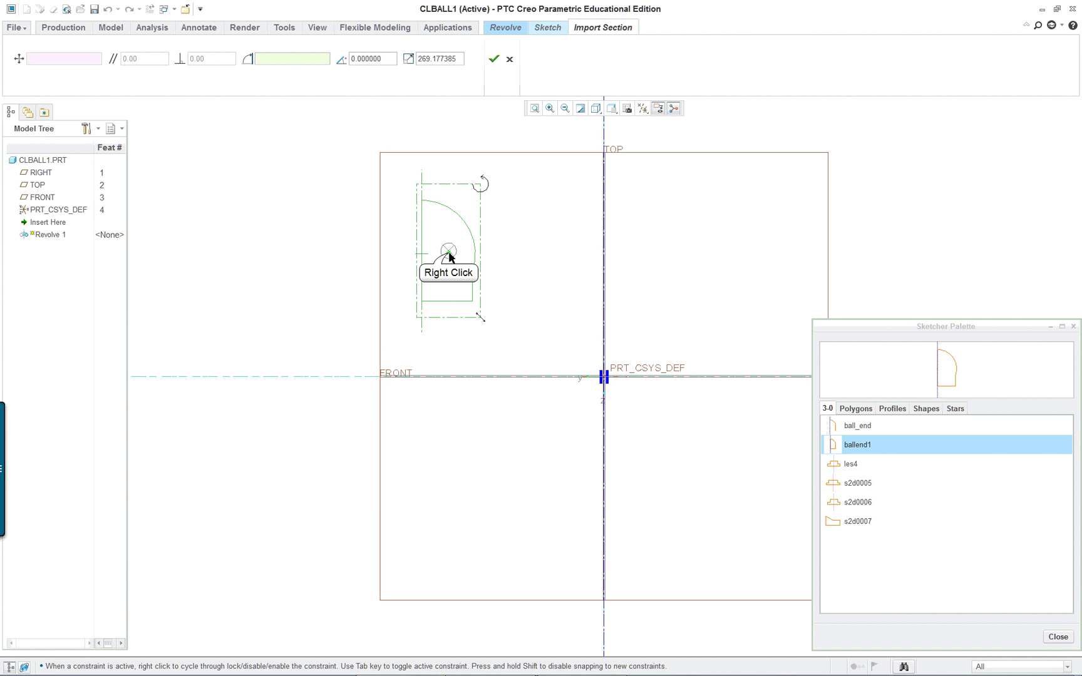
mouse_move(449, 251)
right_down()
mouse_move(420, 220)
mouse_move(422, 201)
right_up()
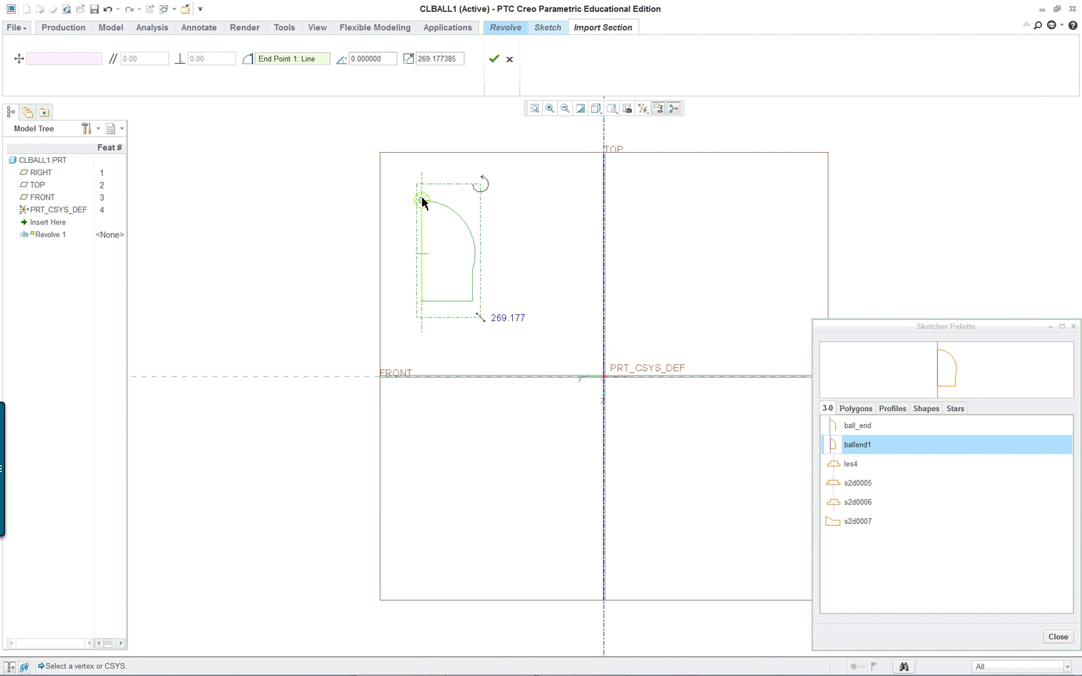
click(436, 210)
drag(423, 206, 605, 263)
scroll(818, 269, up, 2)
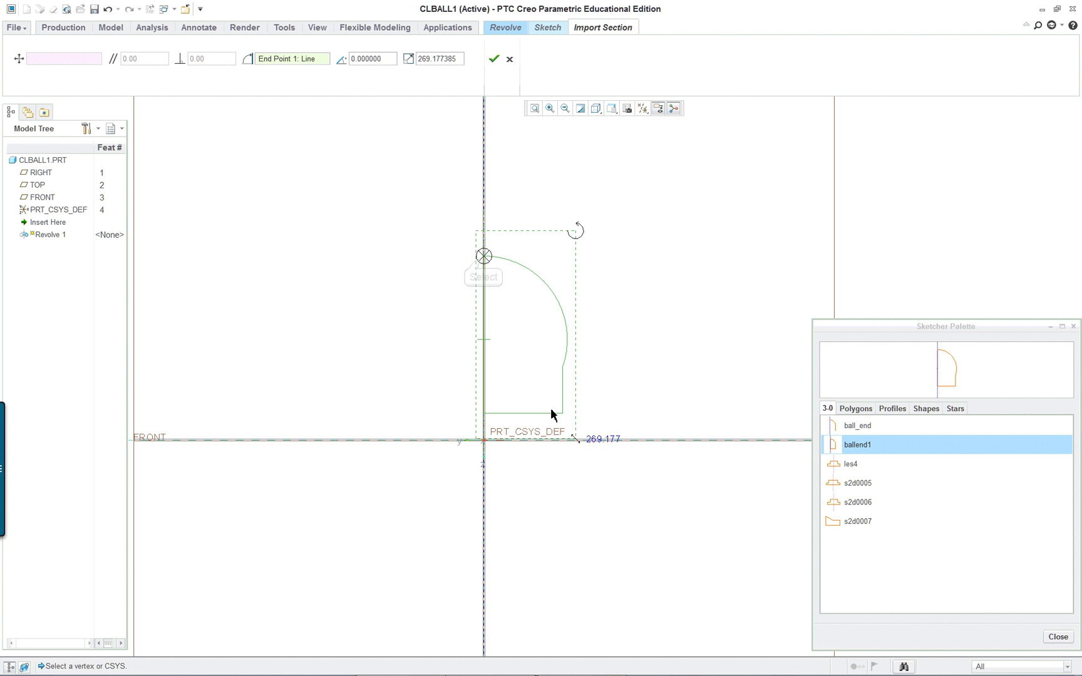
drag(483, 262, 484, 275)
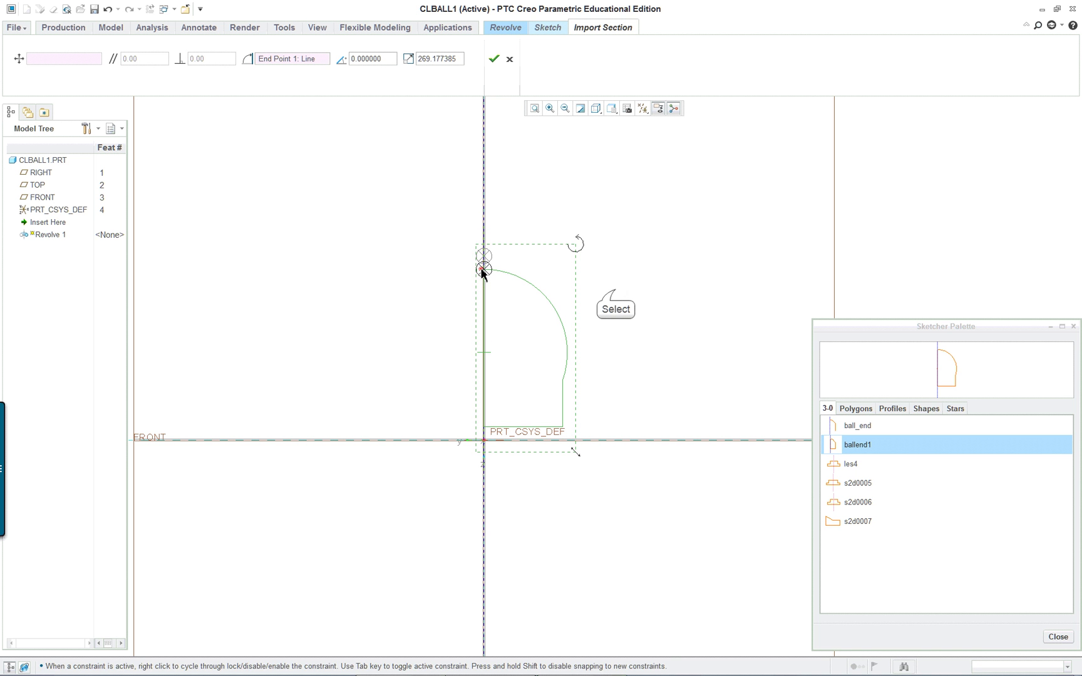
scroll(645, 366, up, 1)
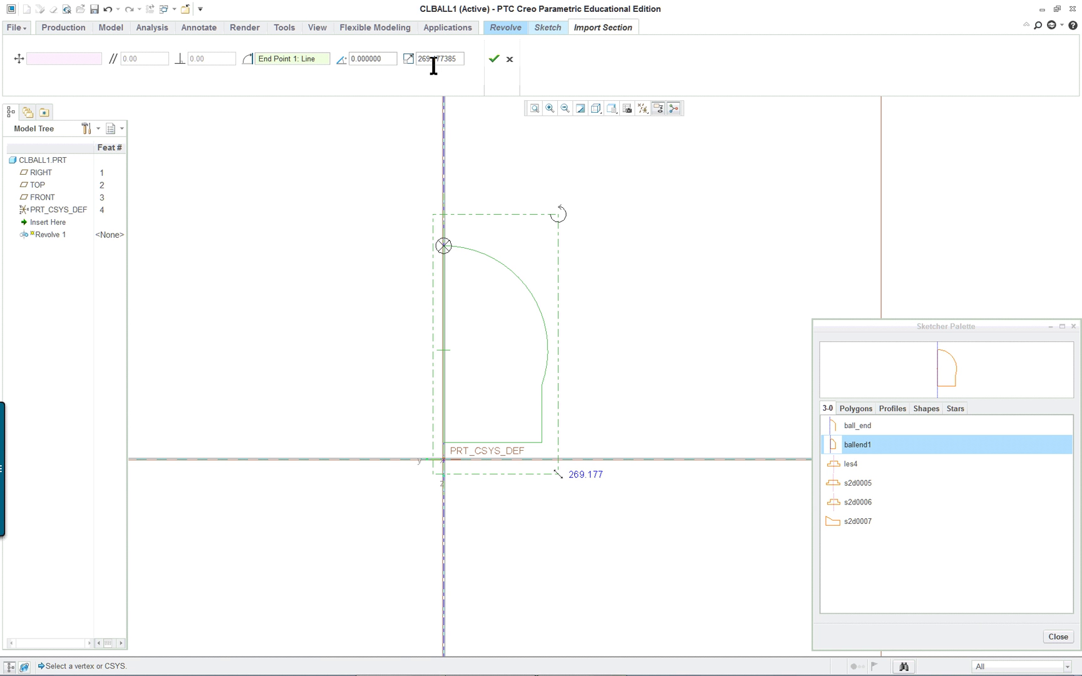
key(alt+Tab)
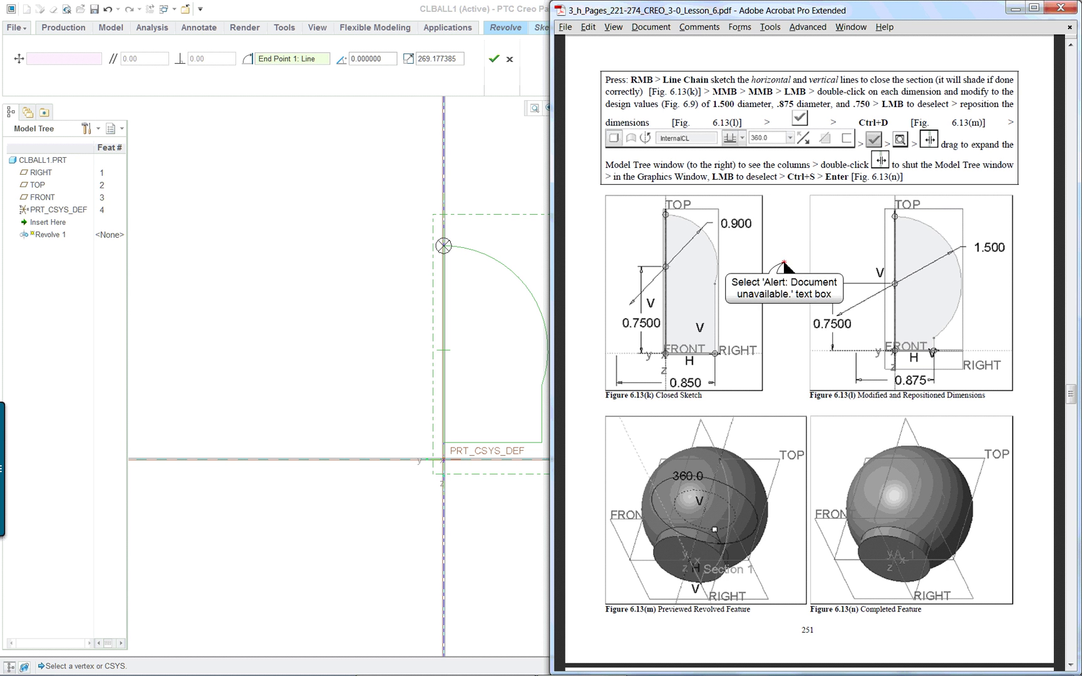
- Scroll the tutorial PDF back to page 250's Figures 6.13(e)–(j) scaling steps
scroll(784, 266, up, 3)
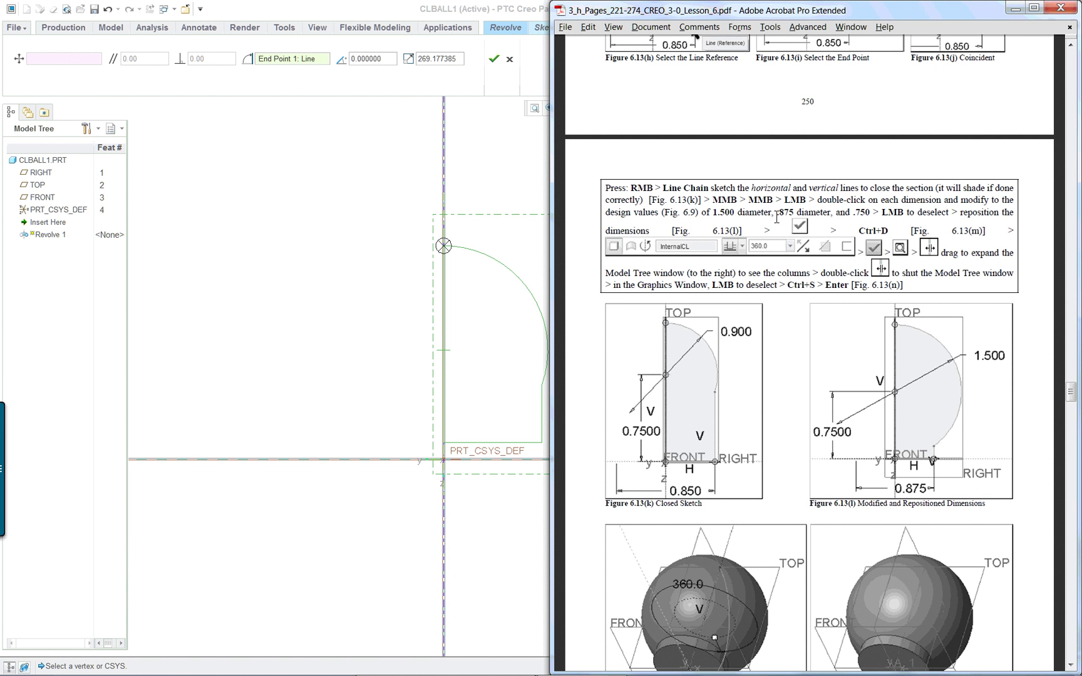
scroll(756, 241, up, 15)
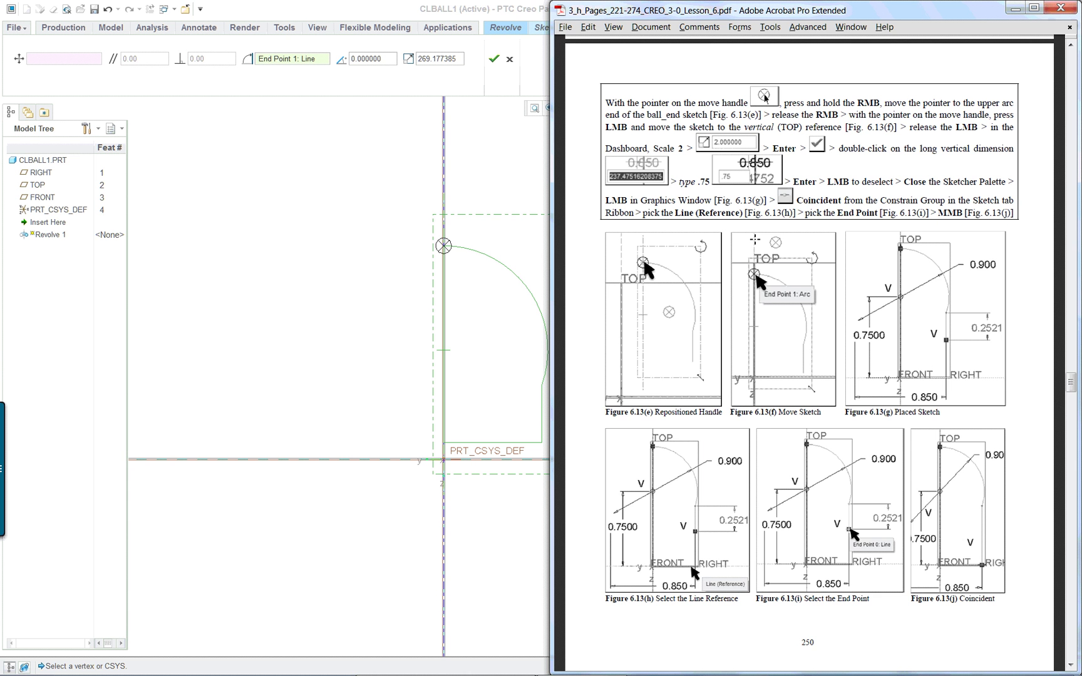
scroll(756, 240, up, 1)
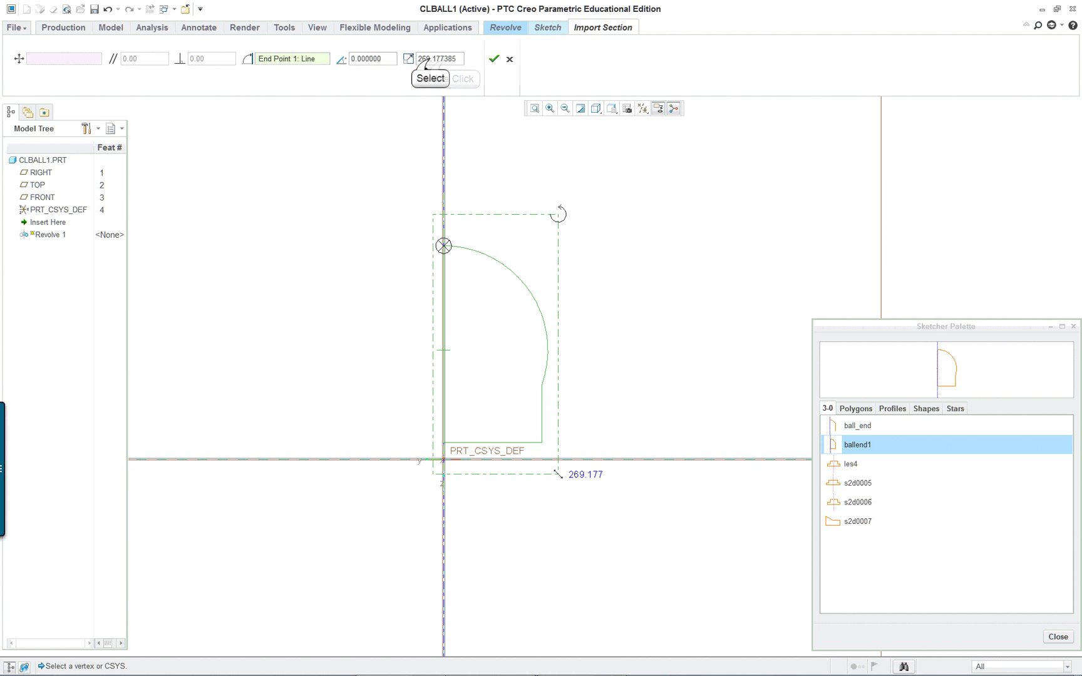
- Insert the ballend1 section at scale 2 and close the Sketcher Palette
double_click(431, 59)
text(2)
key(Return)
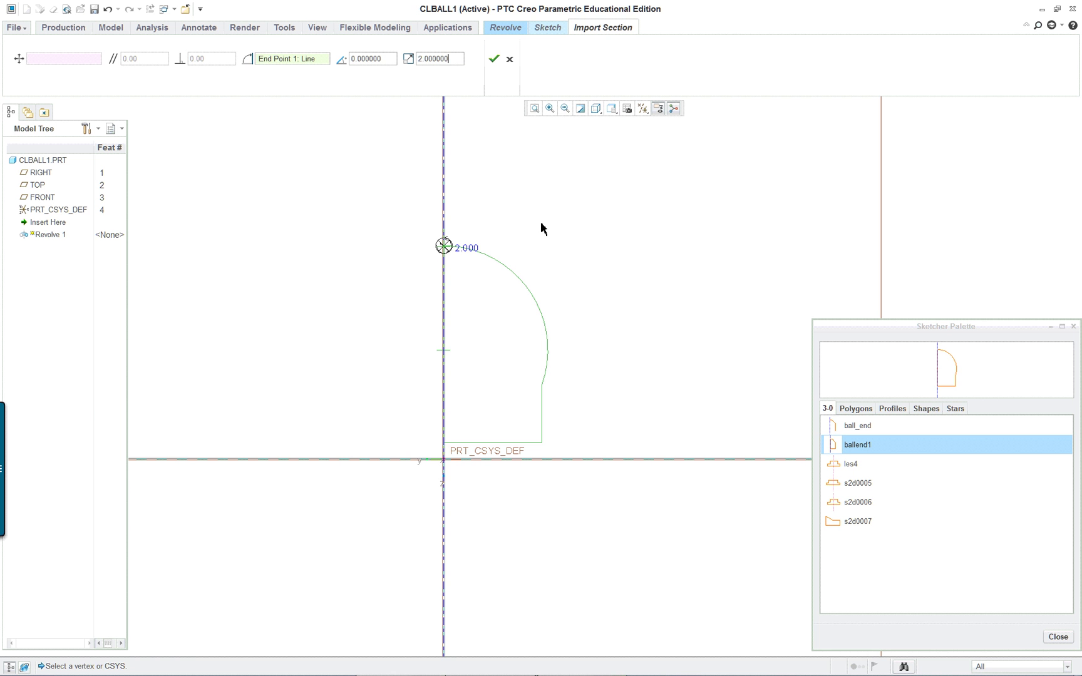
click(494, 60)
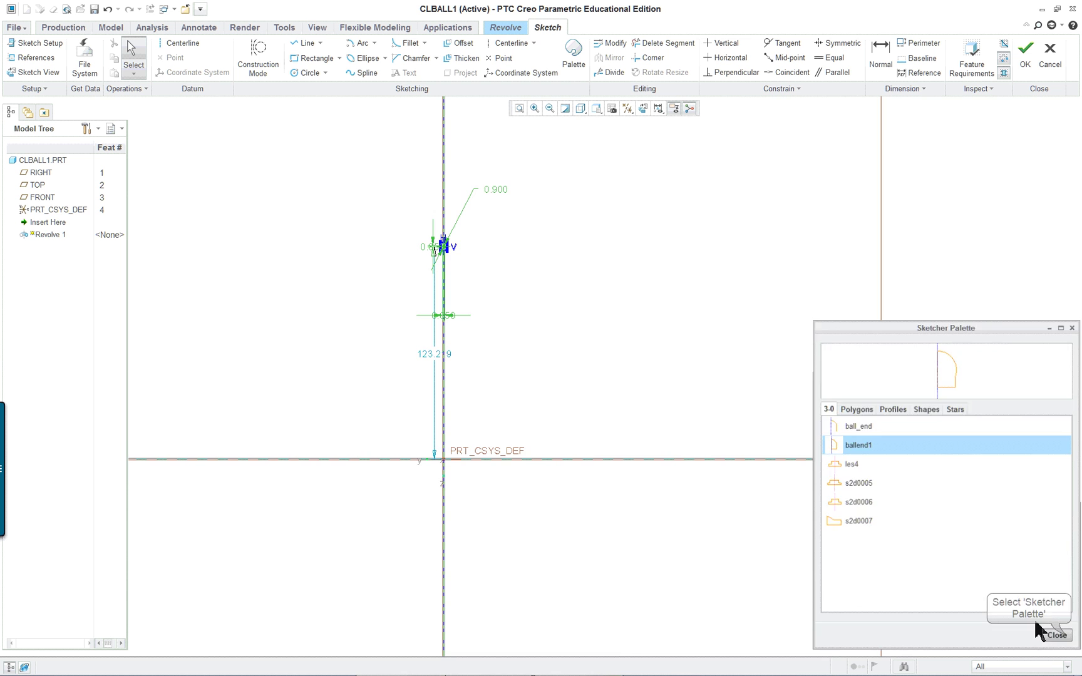
click(1058, 636)
- Change the 123.219 vertical dimension to 0
scroll(527, 379, down, 1)
scroll(354, 266, down, 1)
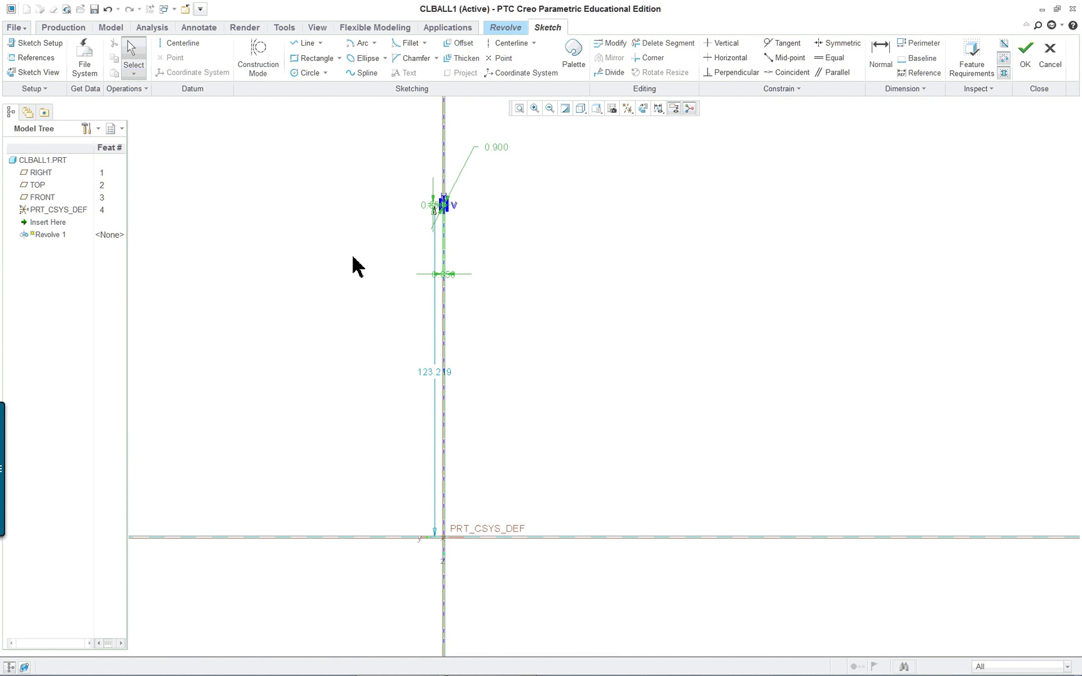
scroll(407, 229, down, 1)
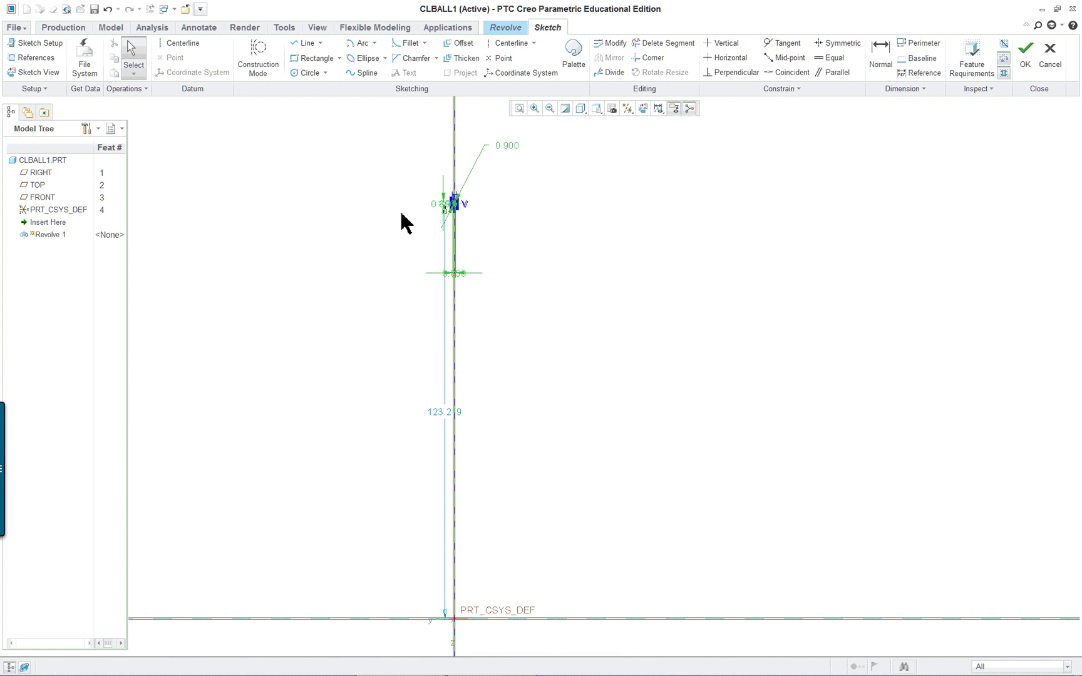
double_click(442, 413)
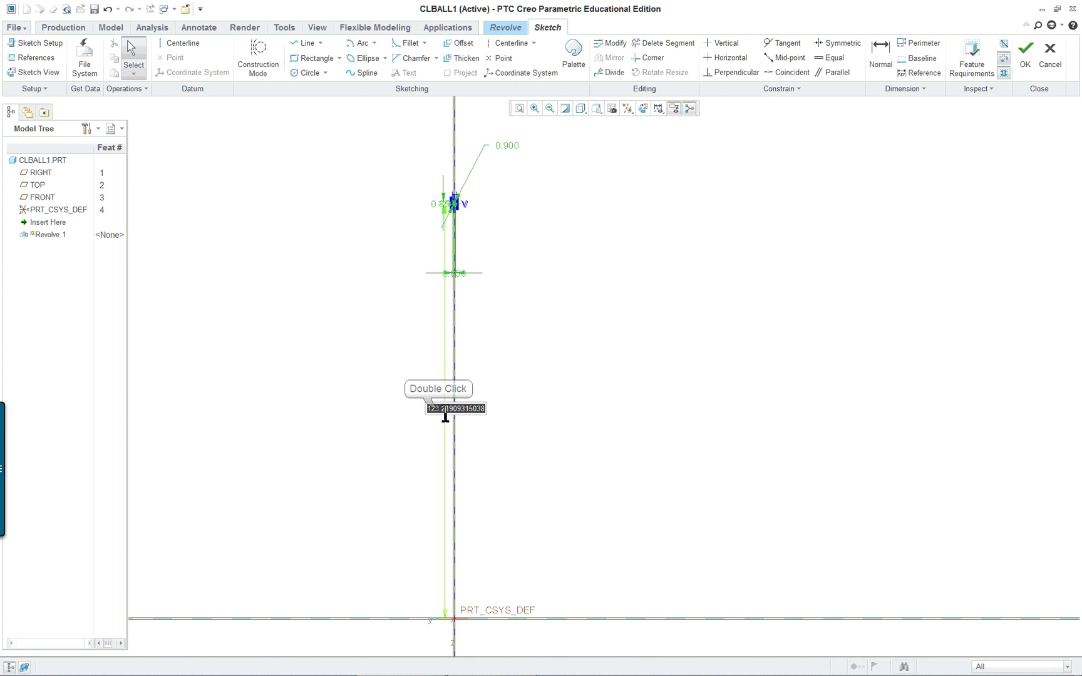
text(0)
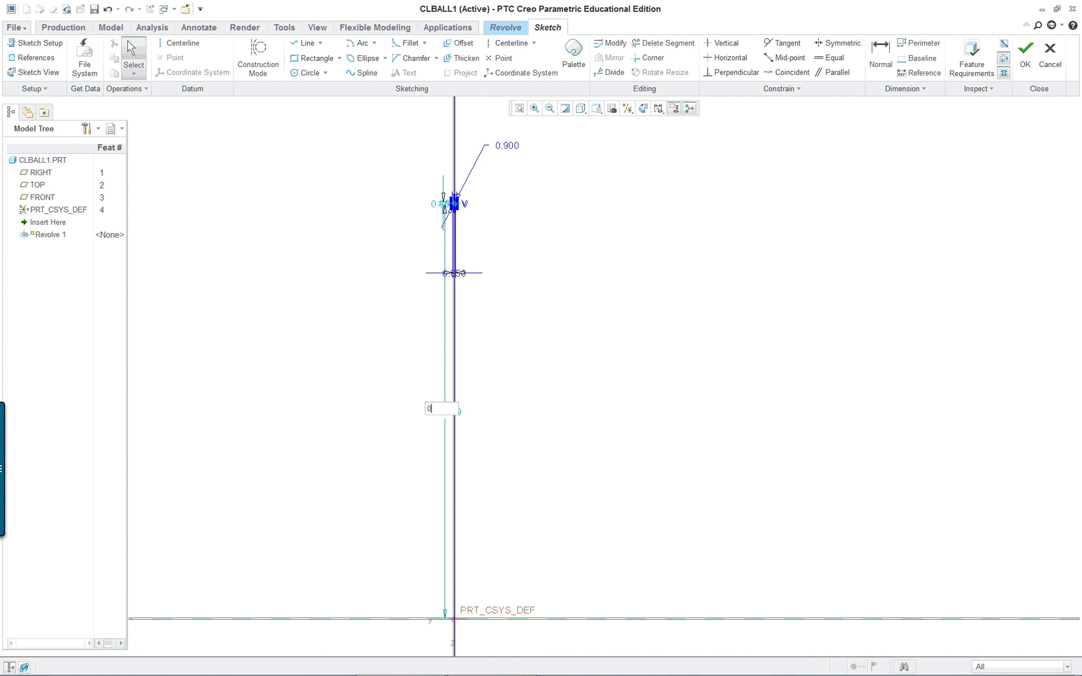
key(Return)
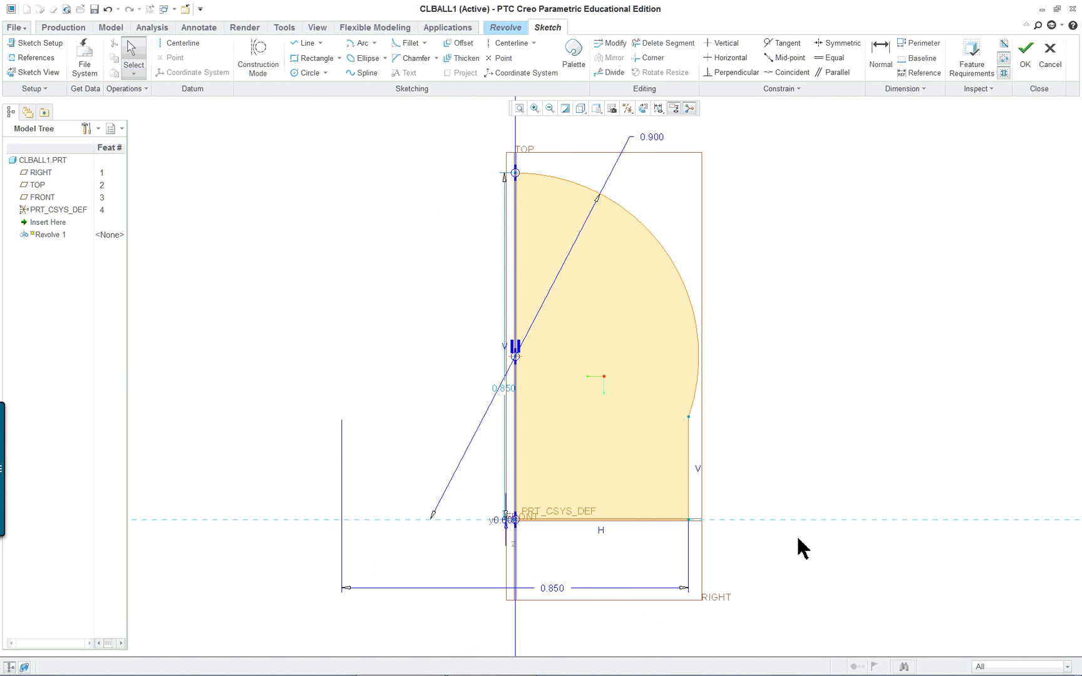
scroll(800, 552, up, 1)
scroll(769, 571, down, 3)
scroll(760, 554, up, 1)
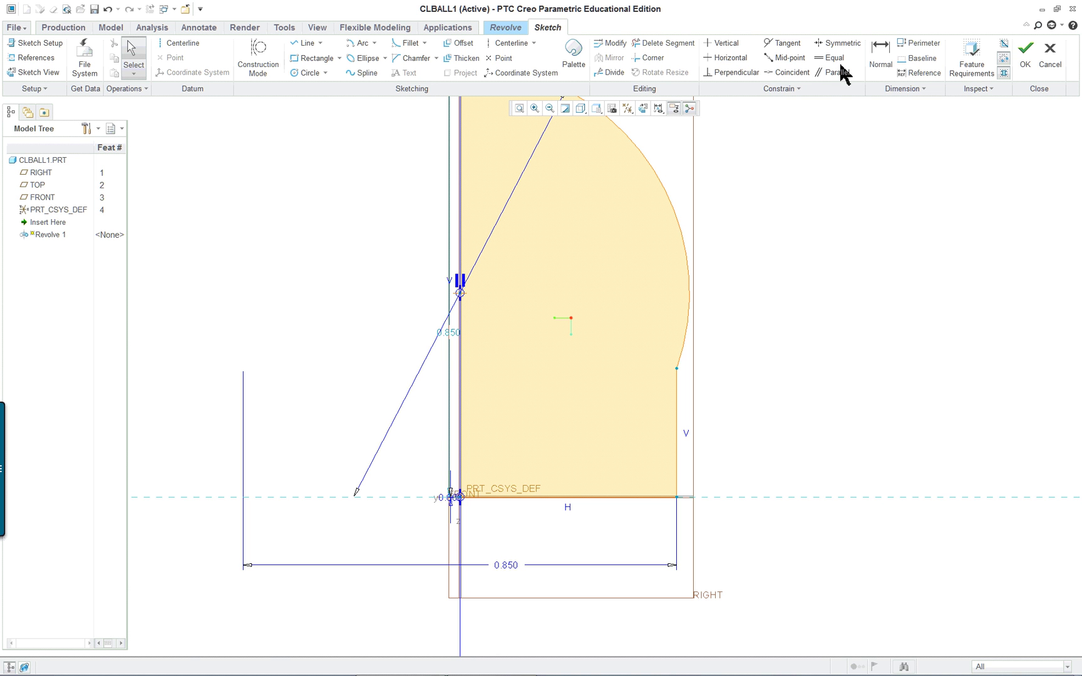
- Make the profile's bottom line coincident with the FRONT reference and delete the conflicting sd3 dimension
click(781, 73)
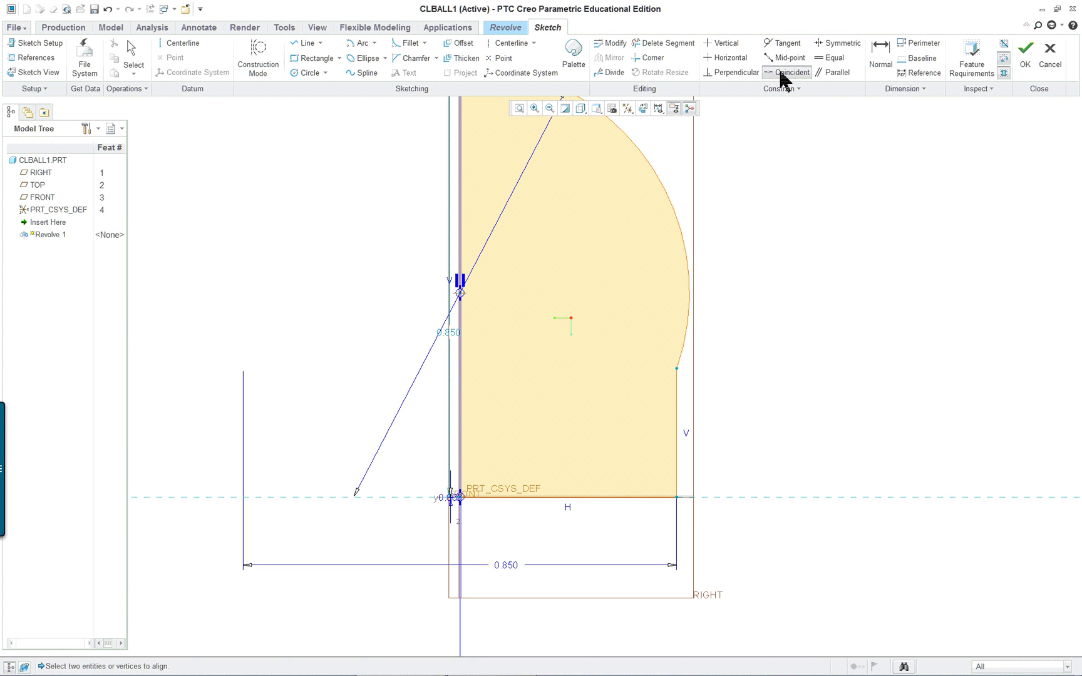
click(626, 500)
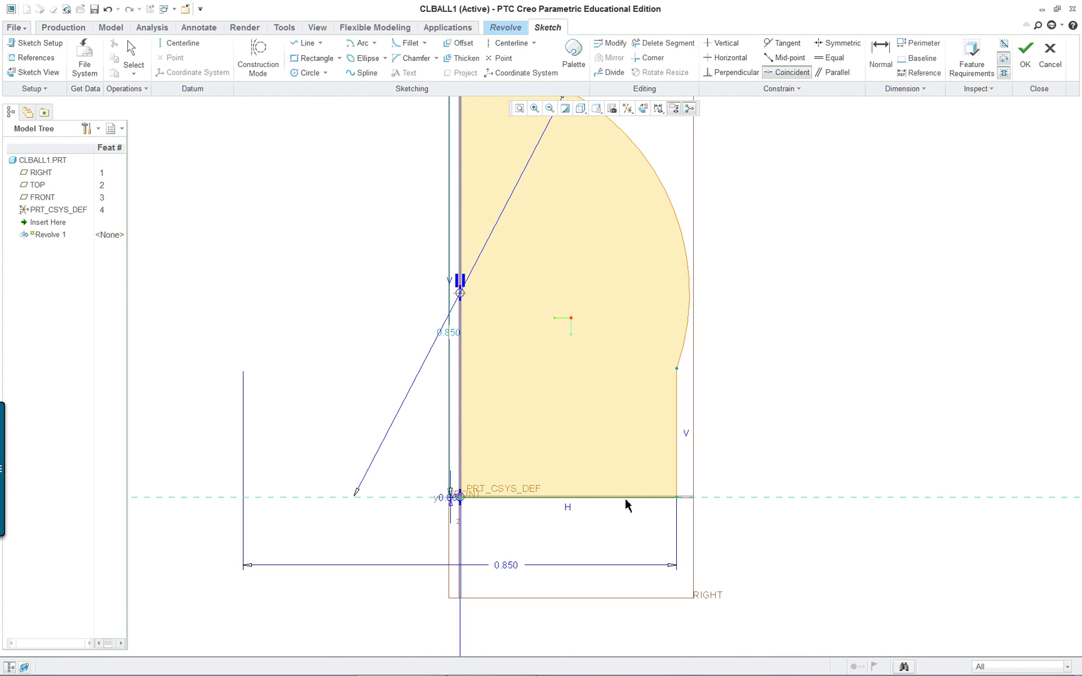
right_click(624, 499)
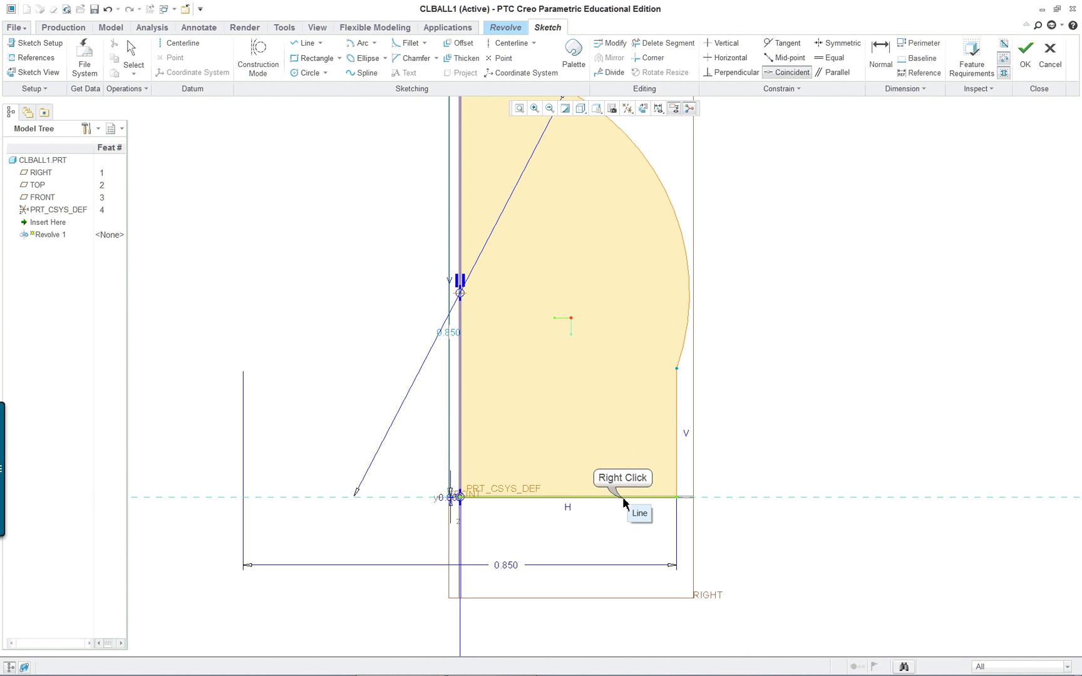
right_click(625, 499)
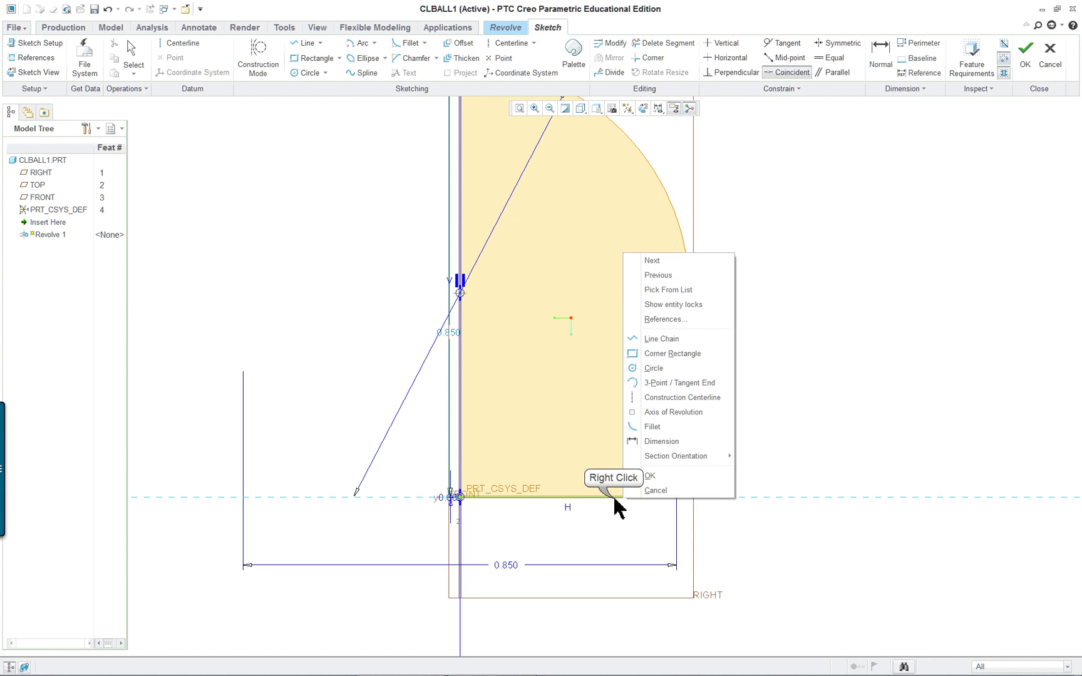
right_click(615, 501)
click(615, 501)
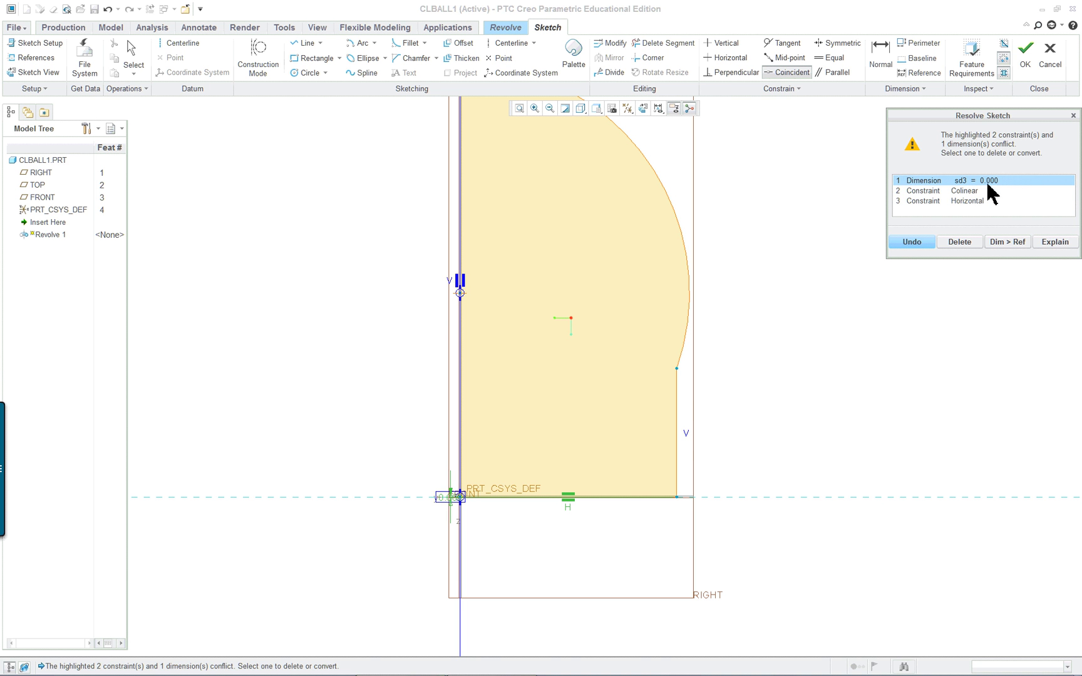
click(961, 241)
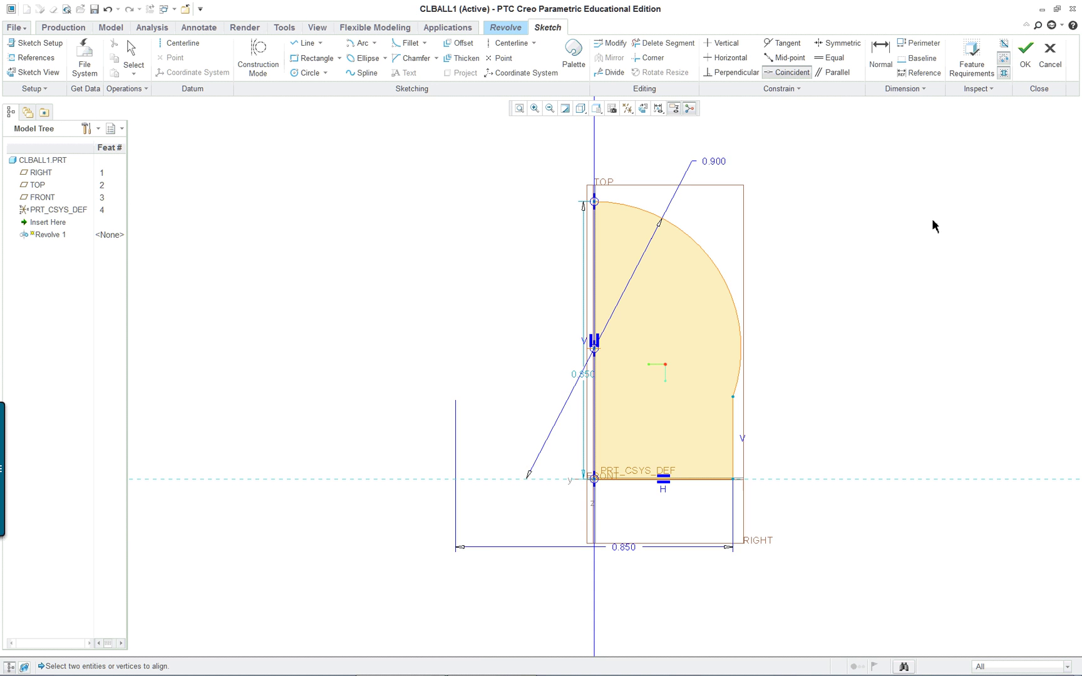
- End the coincident constraint and drag the vertical 0.850 dimension out to the left of the profile
scroll(925, 229, up, 1)
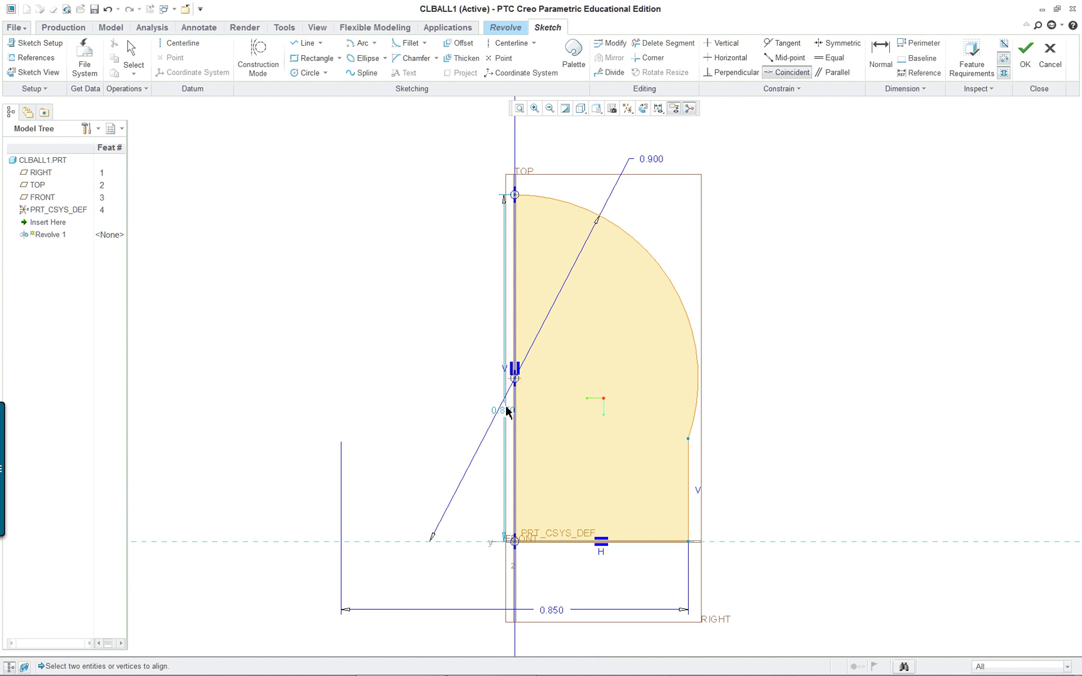
scroll(340, 341, up, 1)
scroll(341, 343, down, 2)
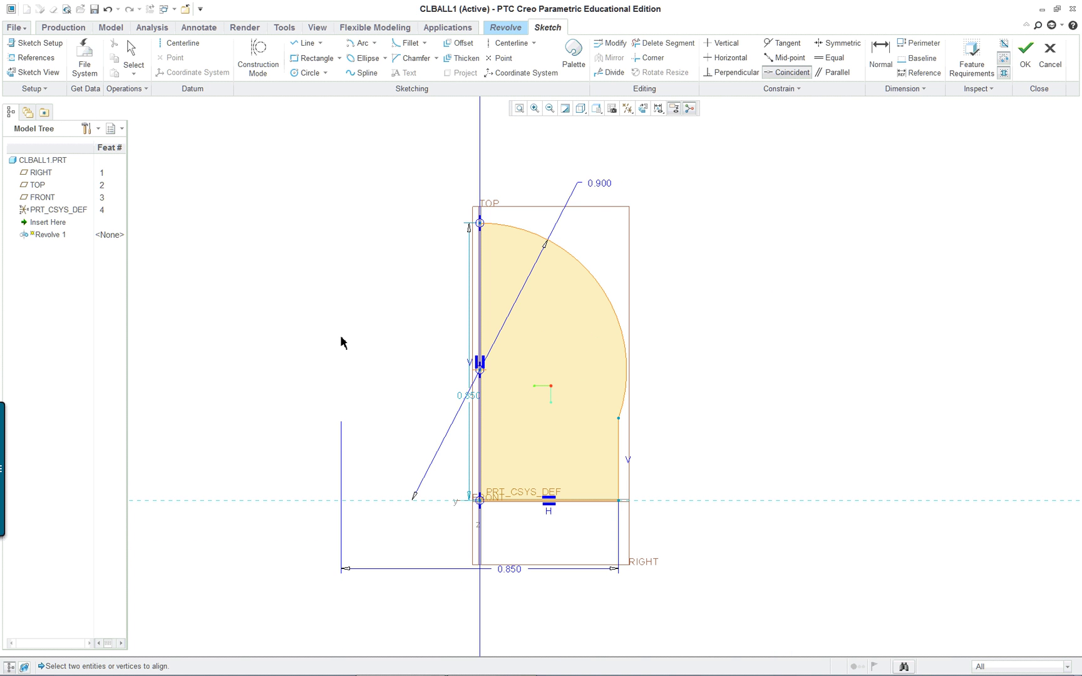
key(Escape)
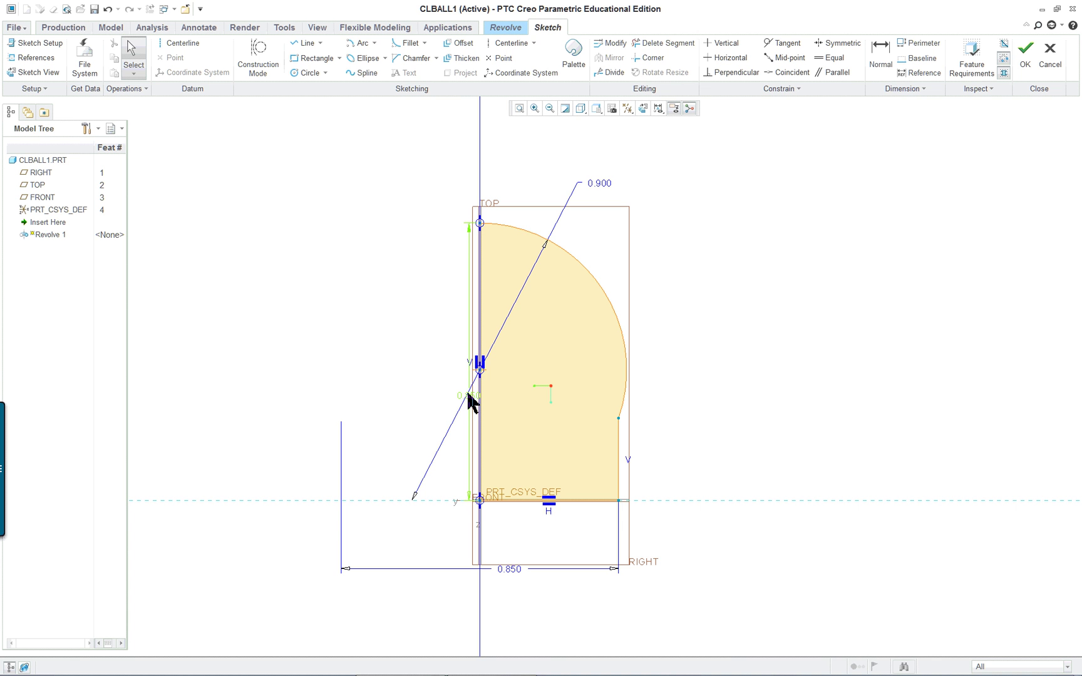
drag(470, 403, 371, 398)
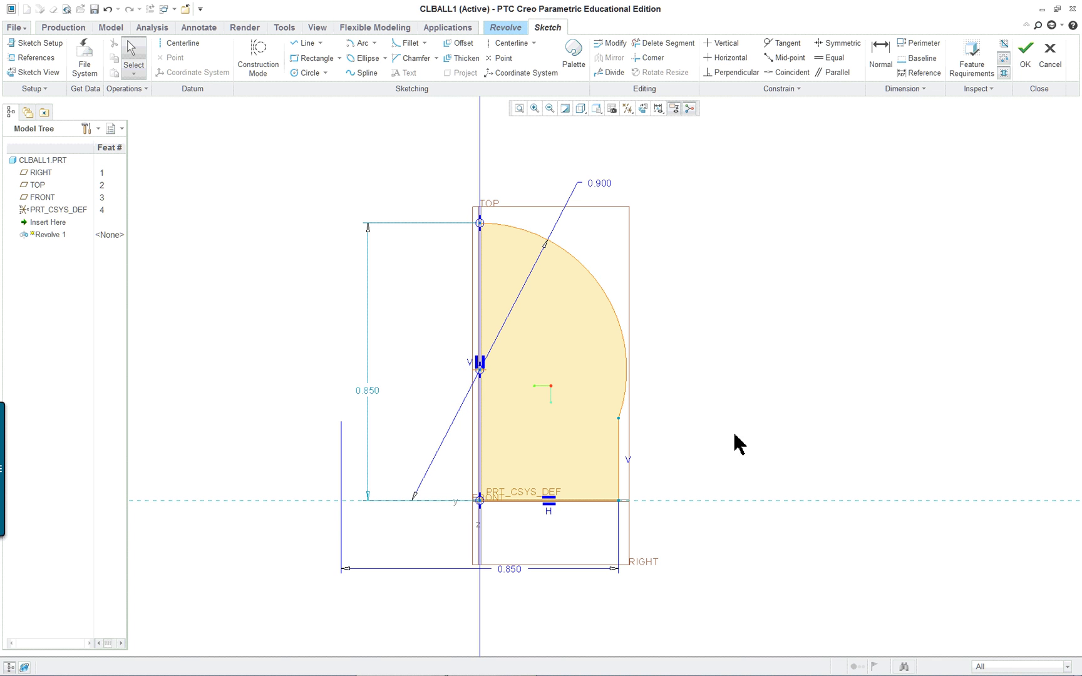
- Move the horizontal 0.850 dimension lower beneath the profile
drag(508, 571, 501, 588)
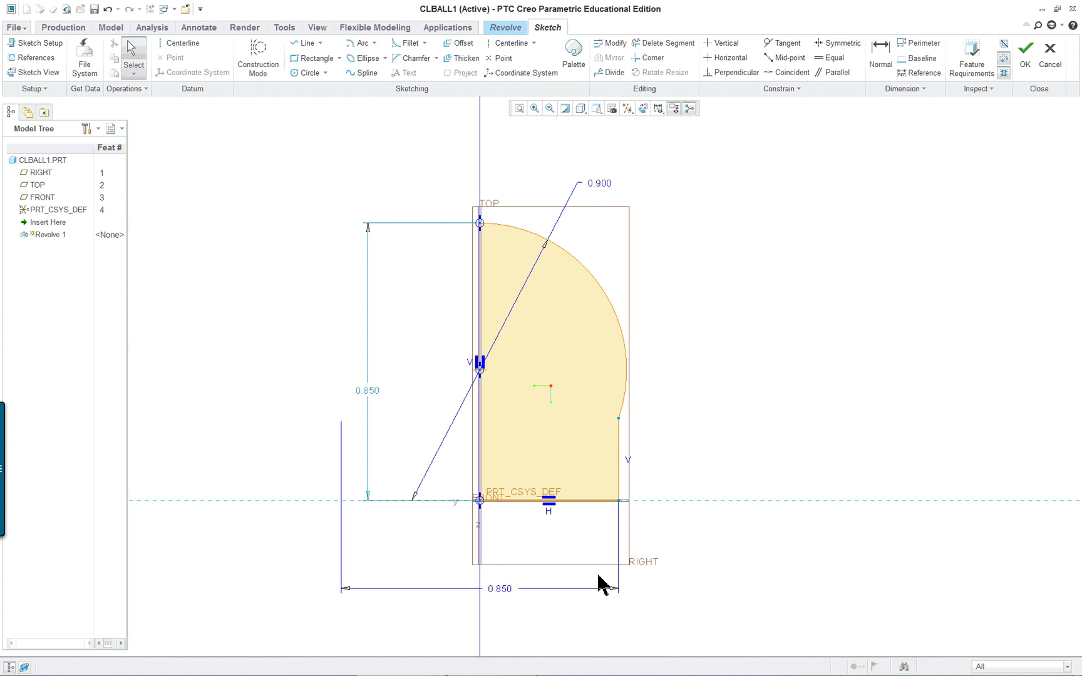
click(504, 589)
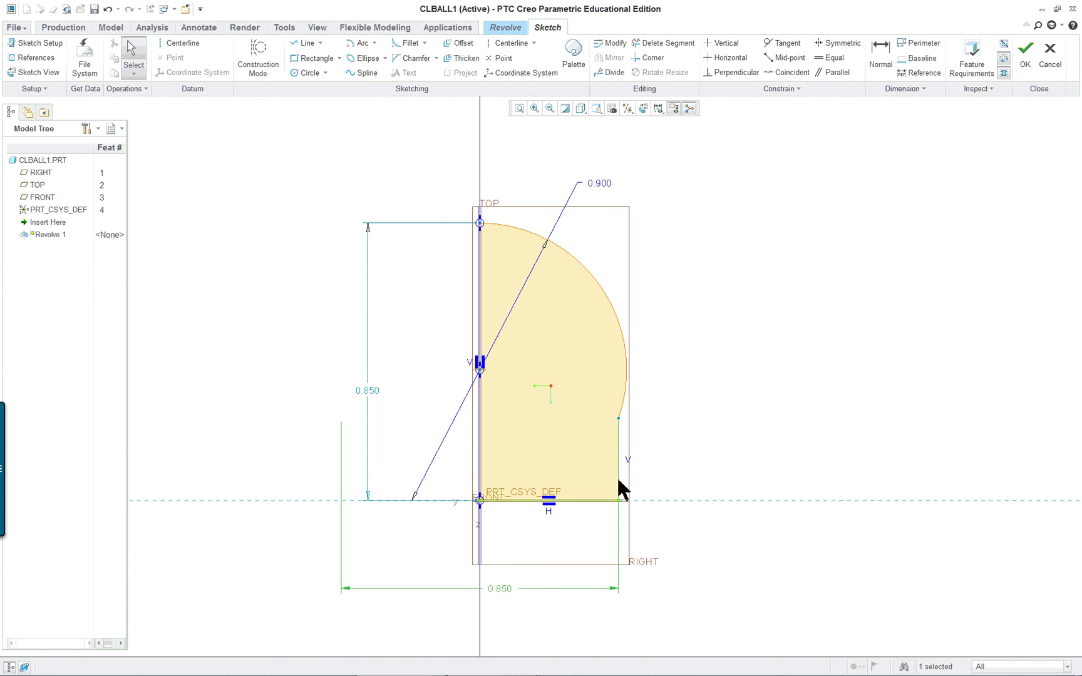
ctrl+click(597, 185)
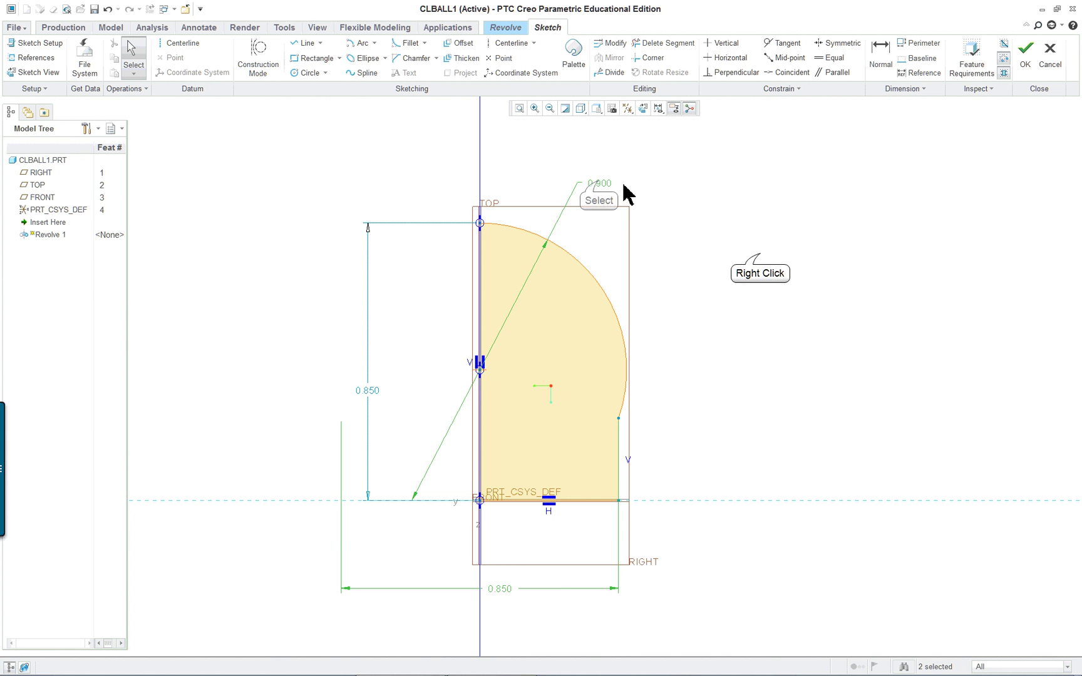
right_click(761, 254)
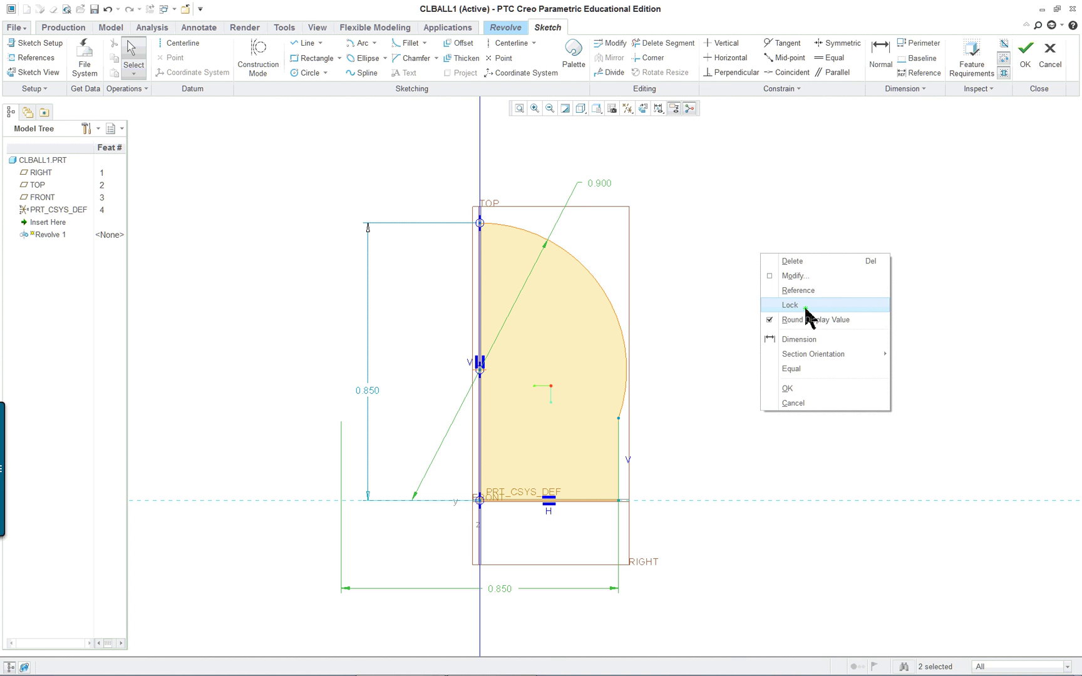
click(715, 336)
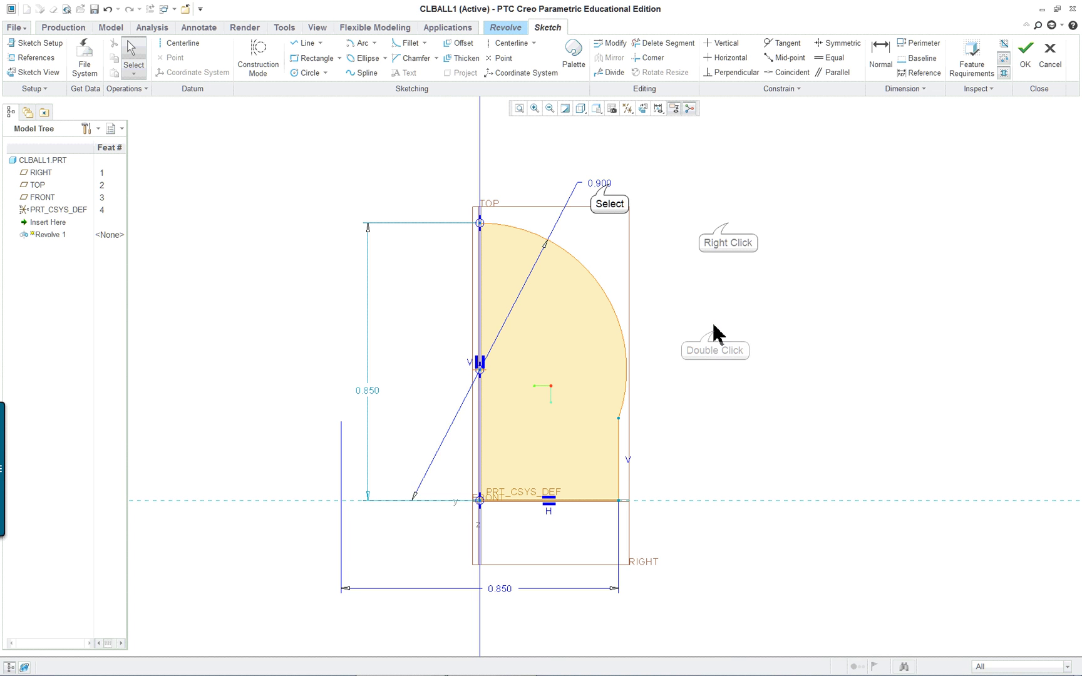
- Place the 0.900 dimension right of the arc and shift the vertical 0.850 dimension farther left
click(608, 185)
right_click(729, 224)
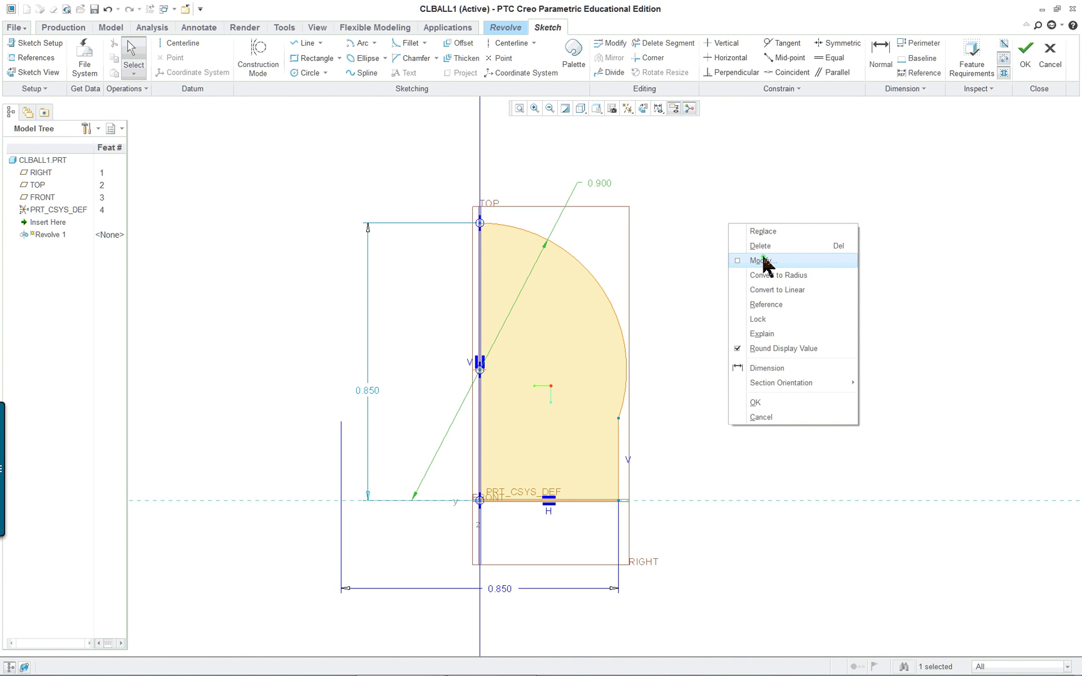
click(700, 330)
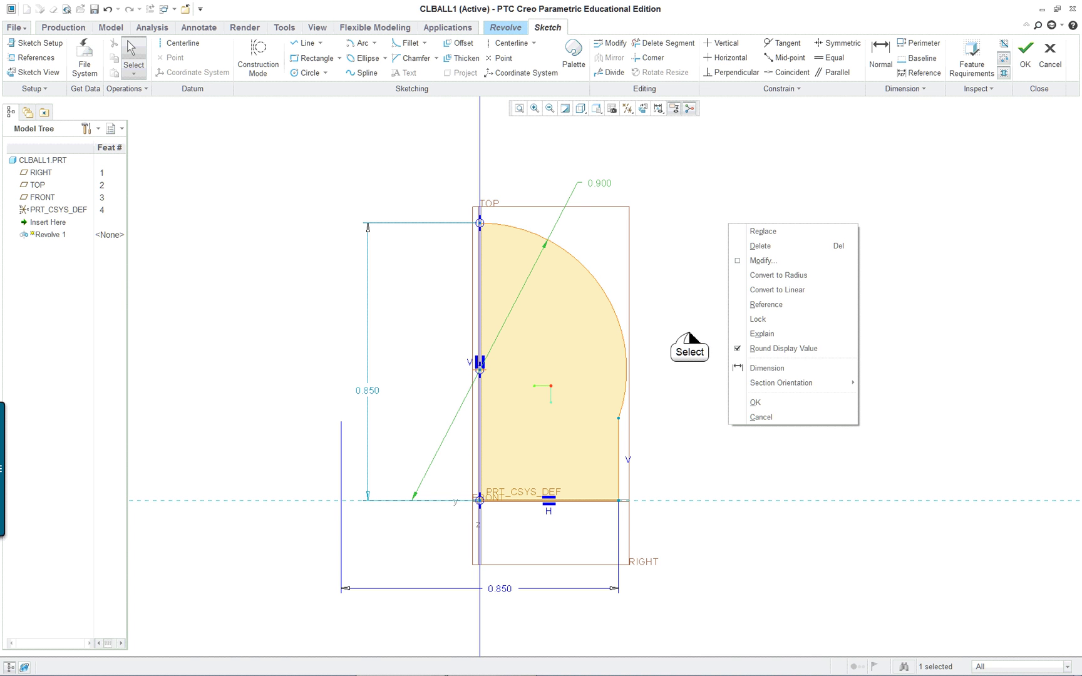
click(616, 188)
drag(611, 191, 692, 245)
click(367, 389)
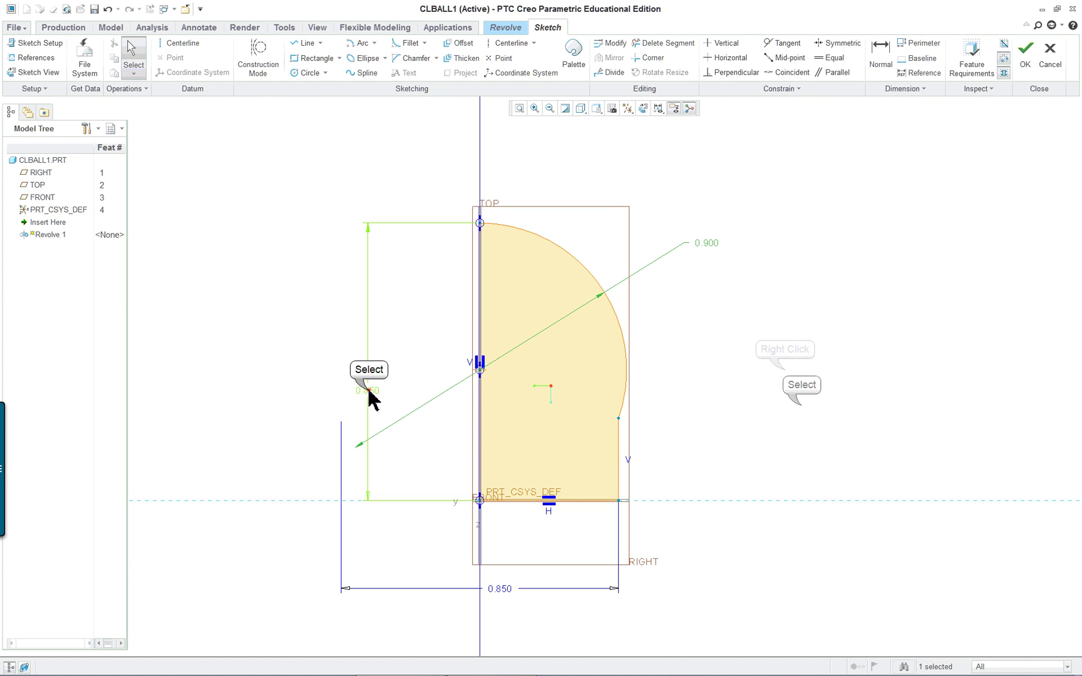
drag(369, 396, 253, 394)
- Dimension the arc centre point to the base as 0.400, placed at the left of the profile
right_click(787, 369)
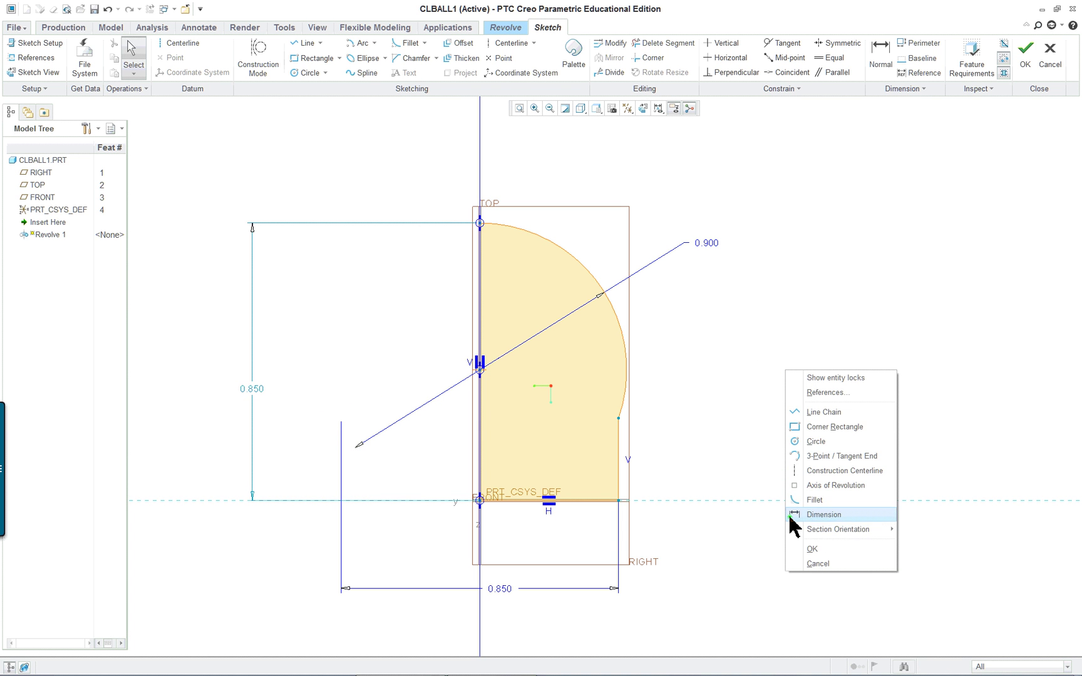
click(821, 515)
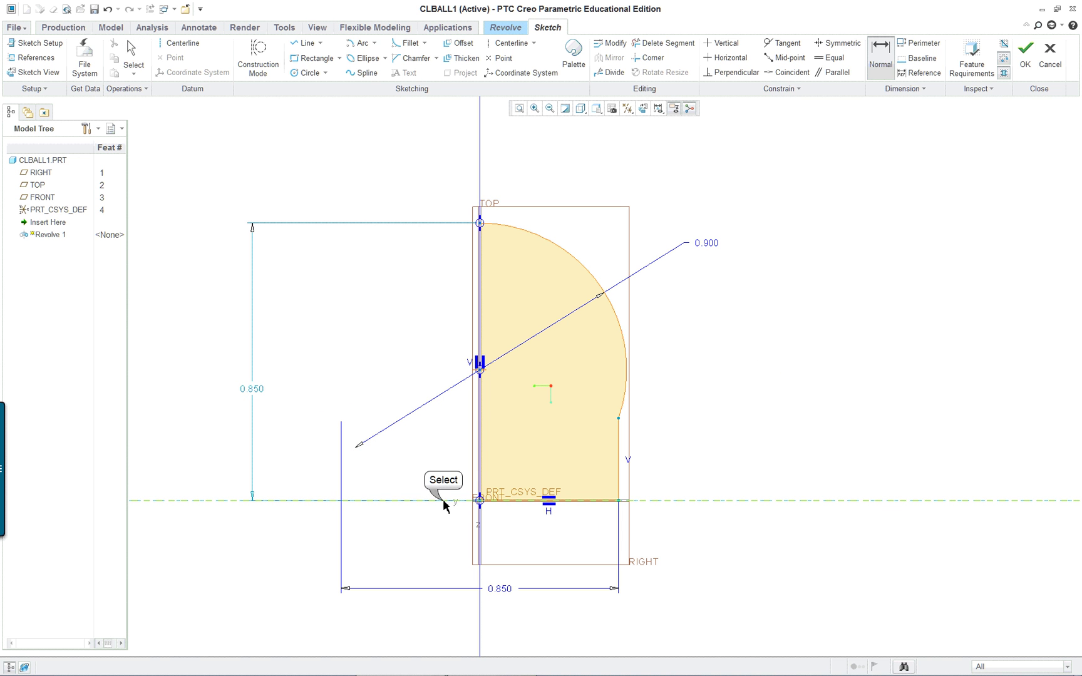
click(479, 370)
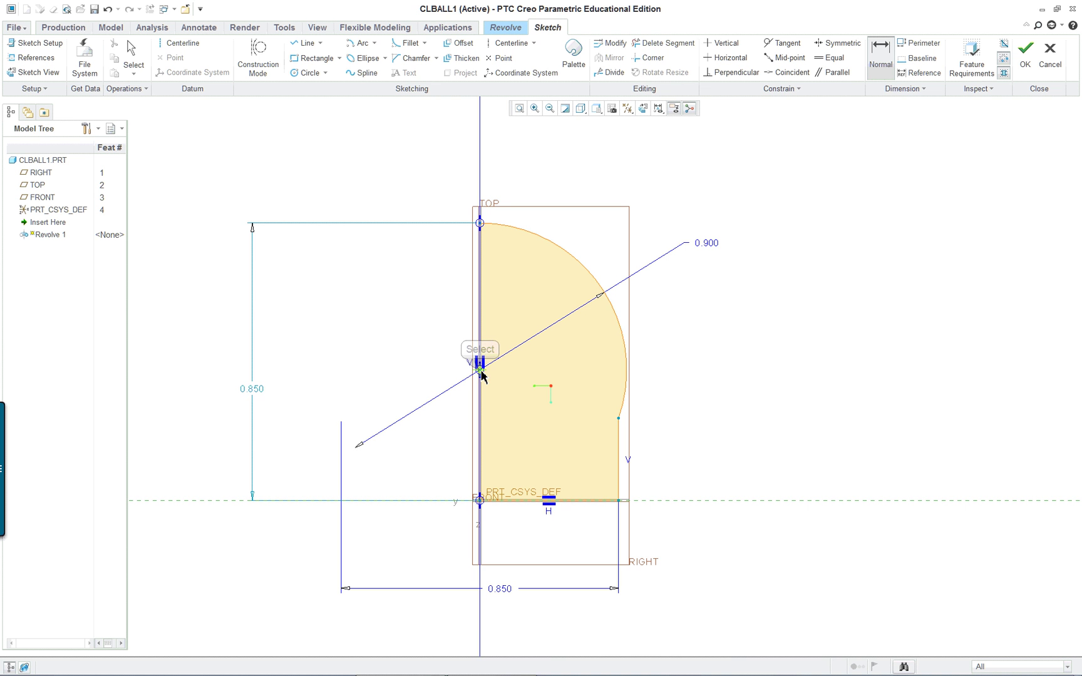
middle_click(282, 389)
click(283, 383)
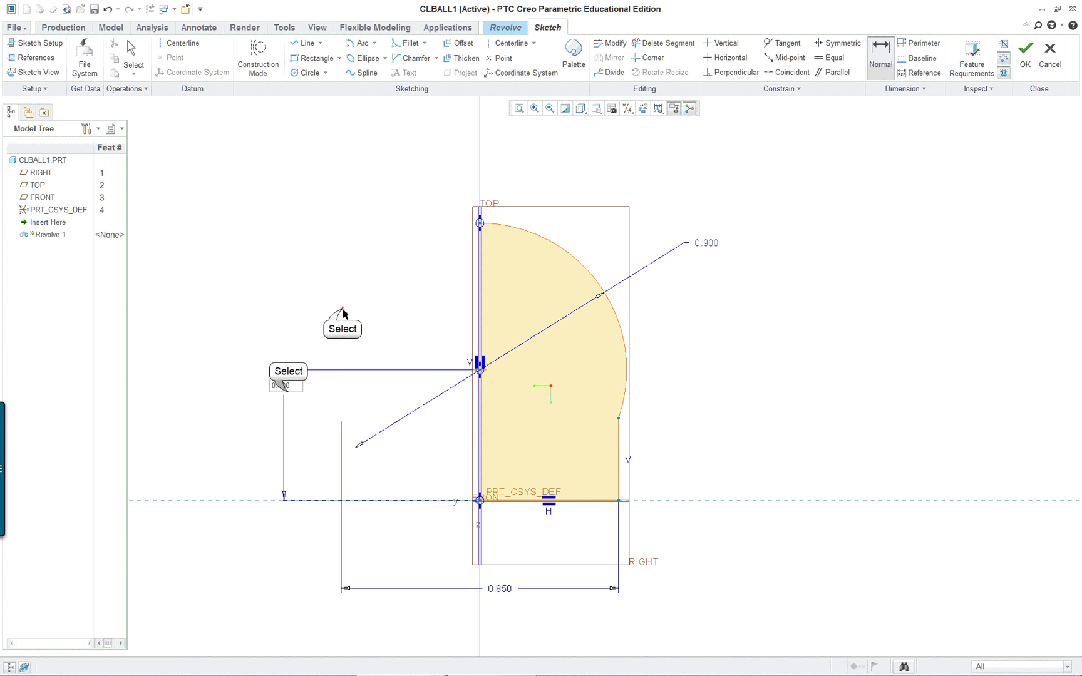
click(280, 384)
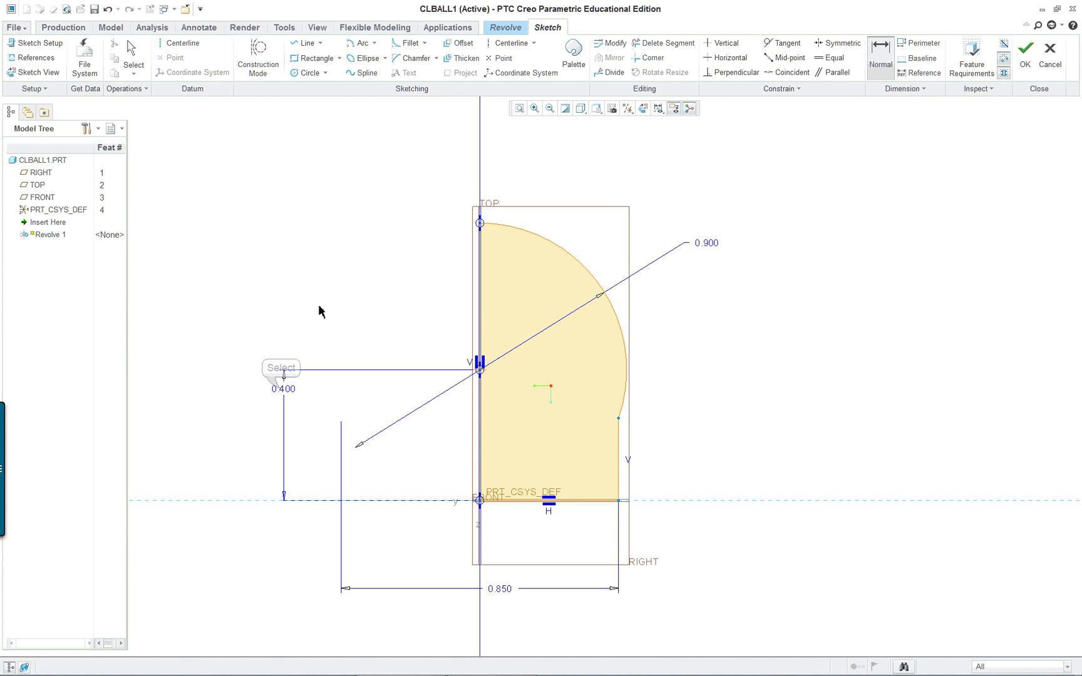
middle_click(321, 309)
drag(280, 389, 270, 438)
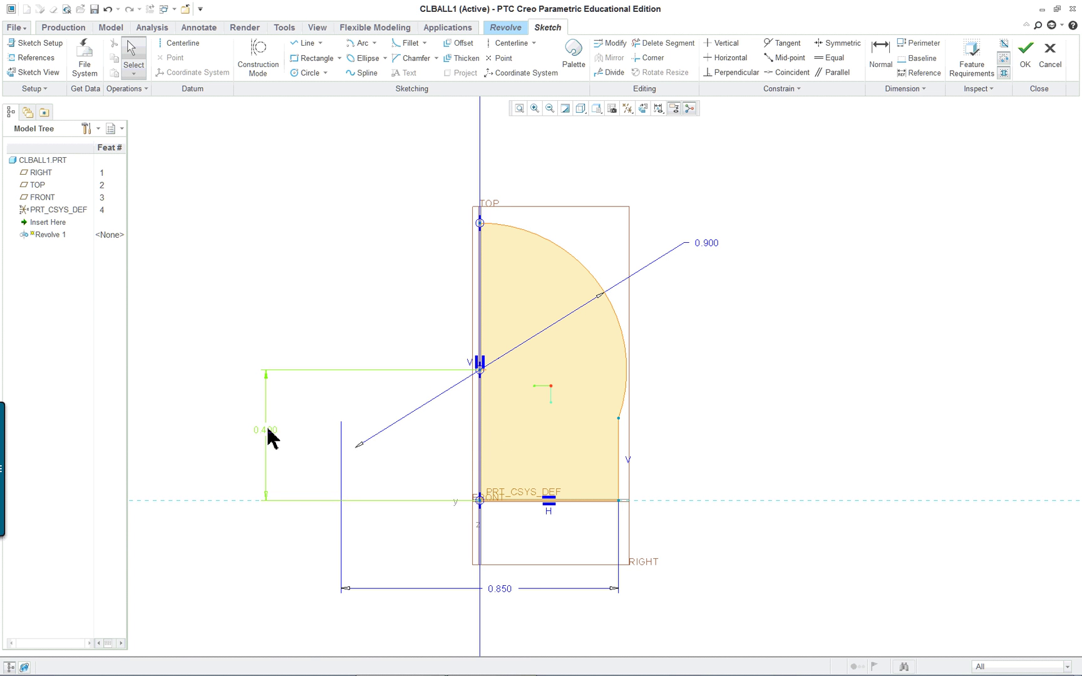
scroll(738, 527, up, 1)
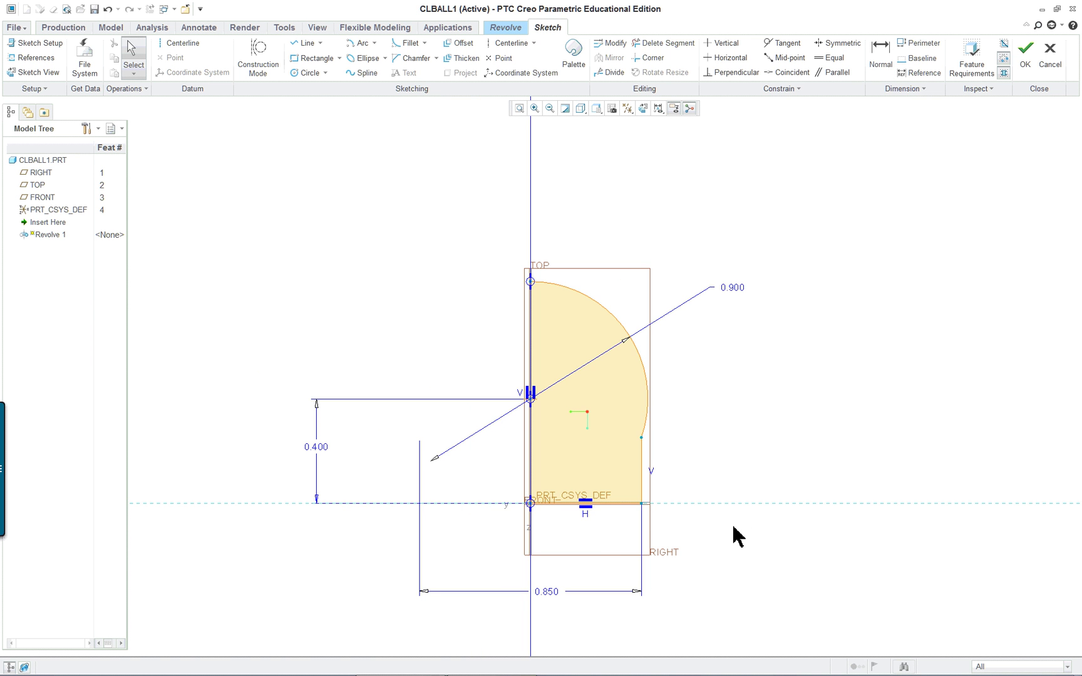
- Scroll the tutorial PDF to Fig. 6.13(k)–(n) giving values 1.500, .875 and .750
key(alt+Tab)
scroll(790, 492, down, 10)
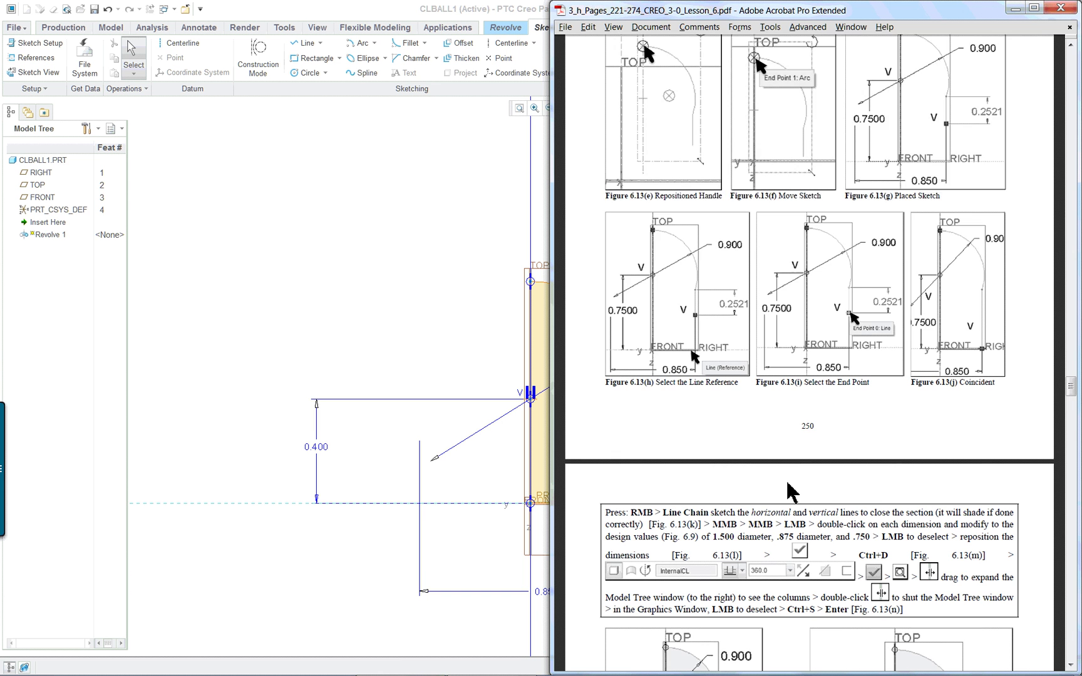
scroll(787, 489, down, 1)
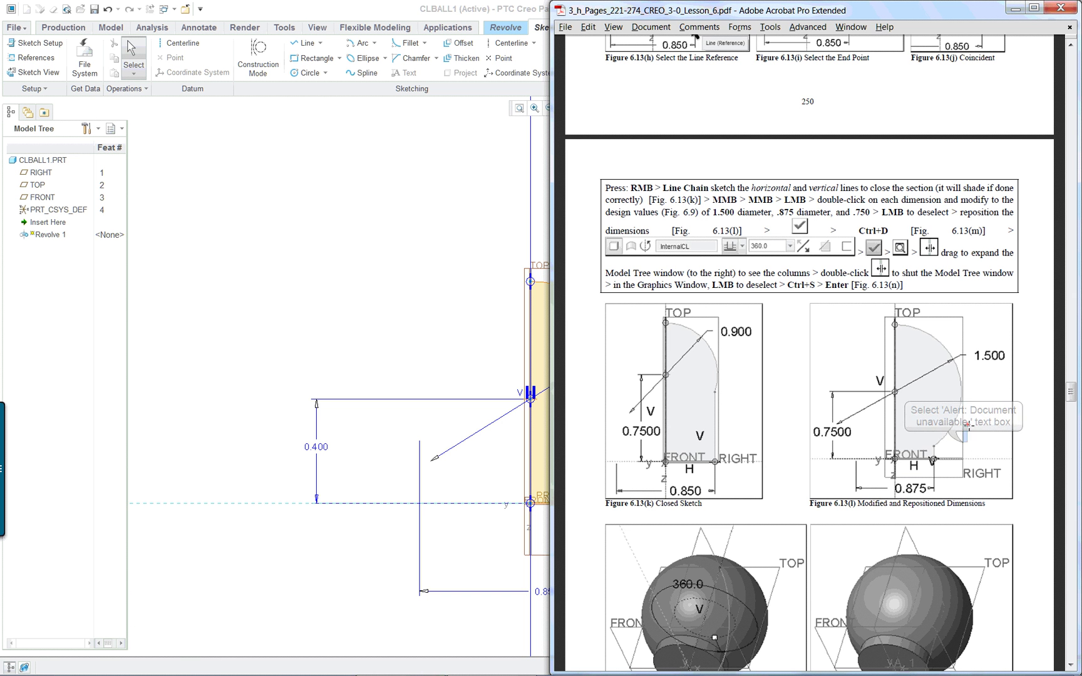
scroll(984, 400, down, 2)
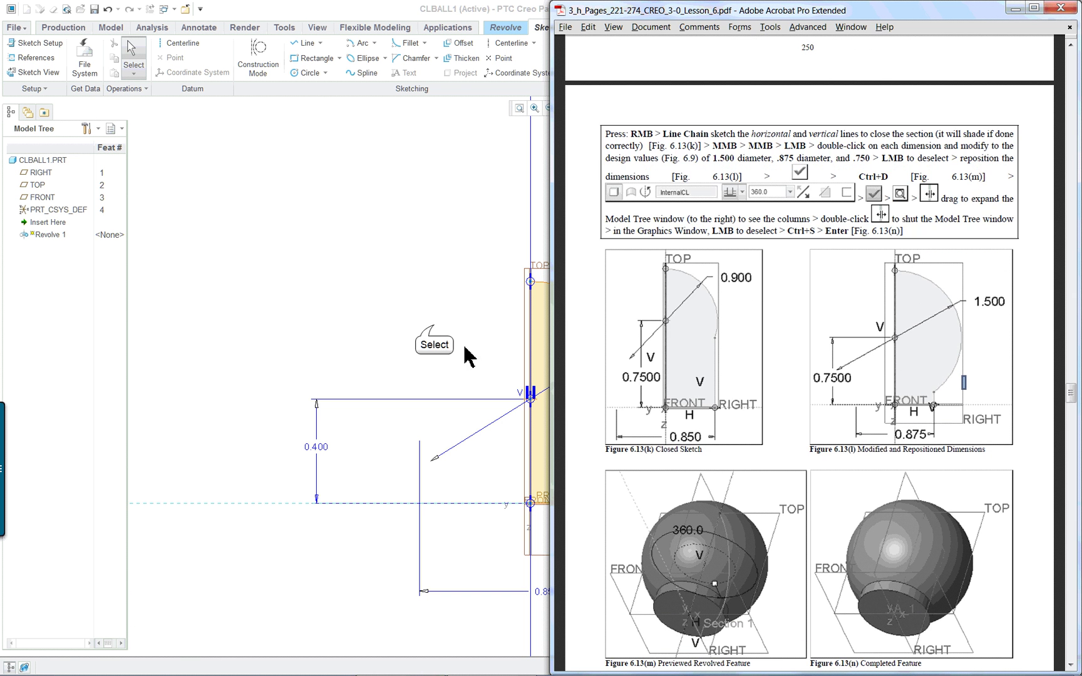
click(435, 331)
- Change the 0.850 base width dimension to 0.875, checking the tutorial PDF
double_click(546, 592)
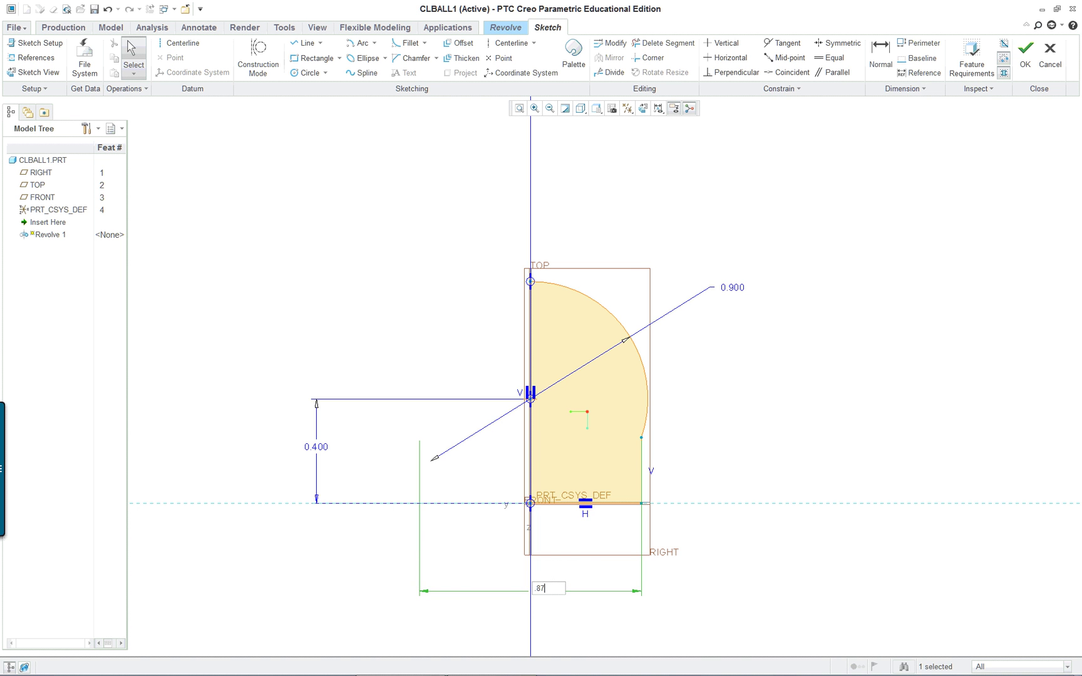
key(Return)
key(alt+Tab)
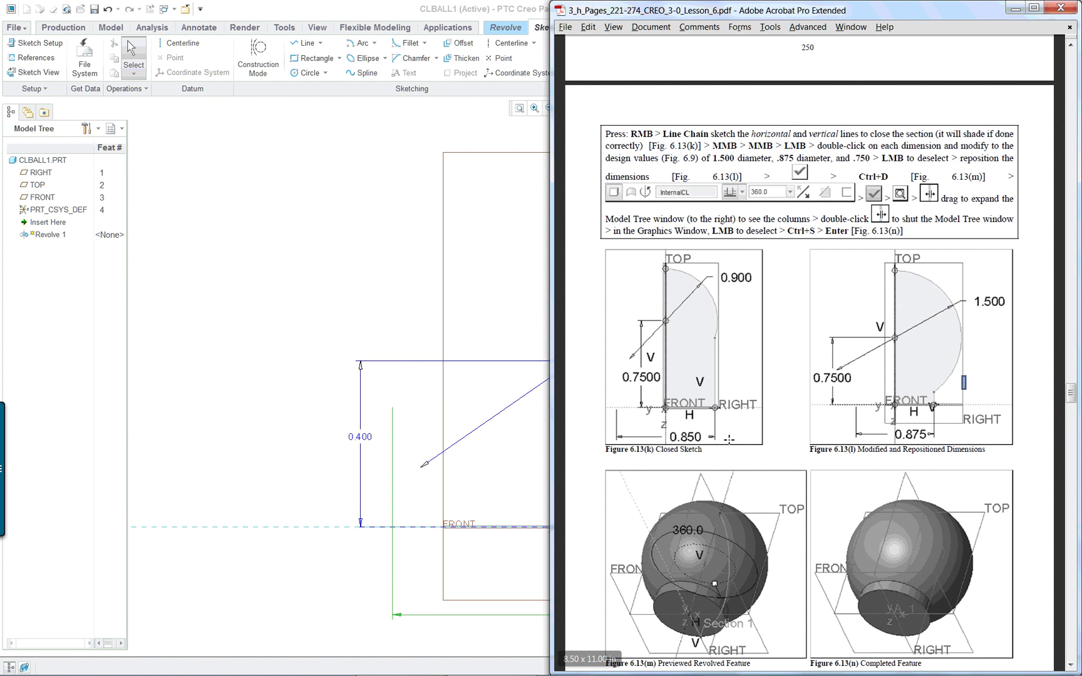
click(451, 304)
key(alt+Tab)
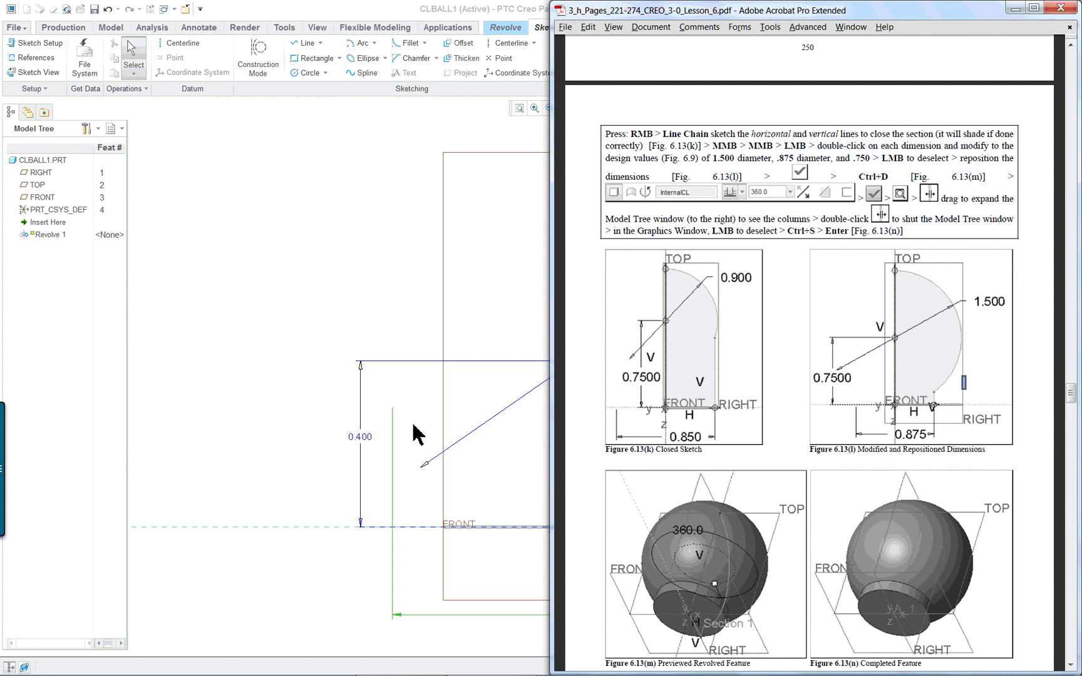
click(359, 441)
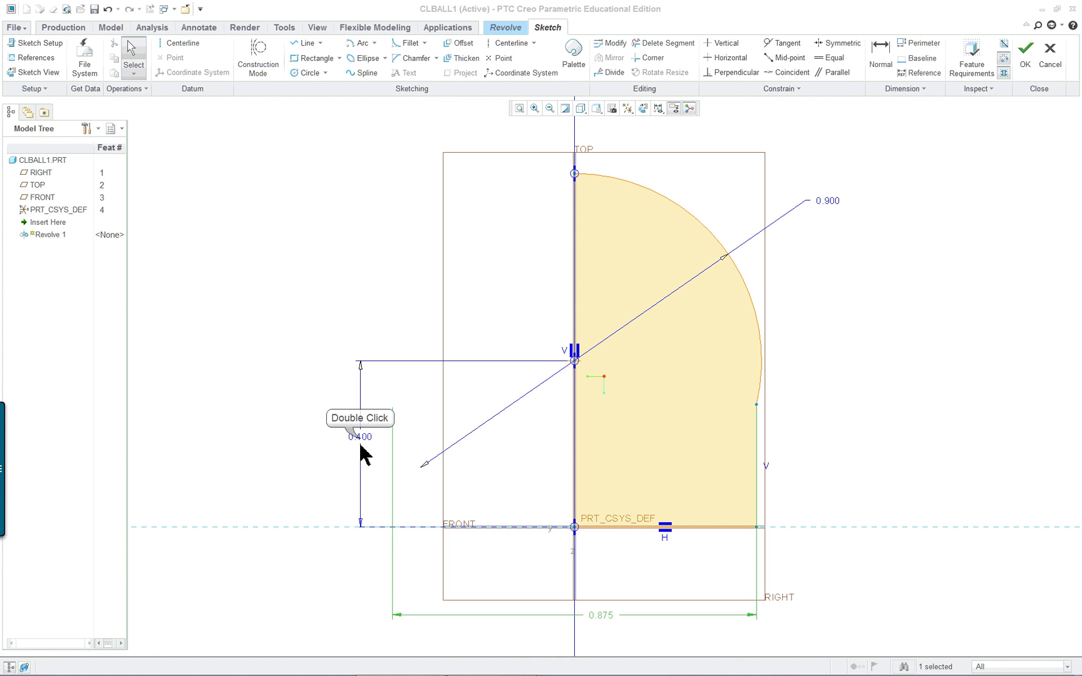
- Make the 0.400 height dimension strong and change it to 0.750
double_click(362, 437)
key(Return)
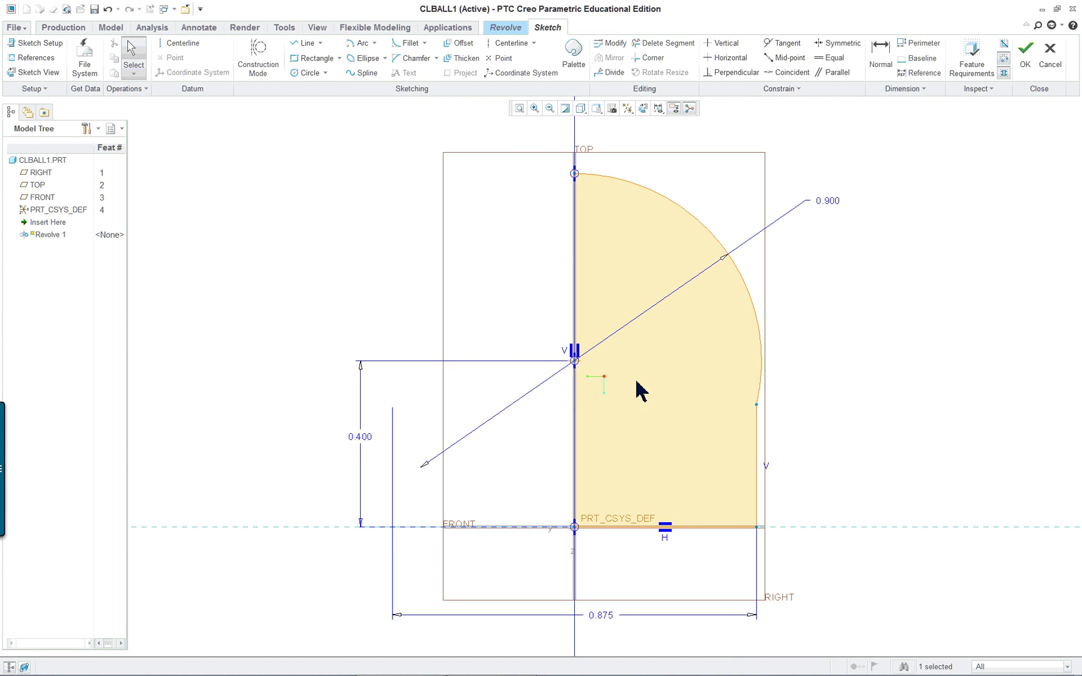
double_click(361, 437)
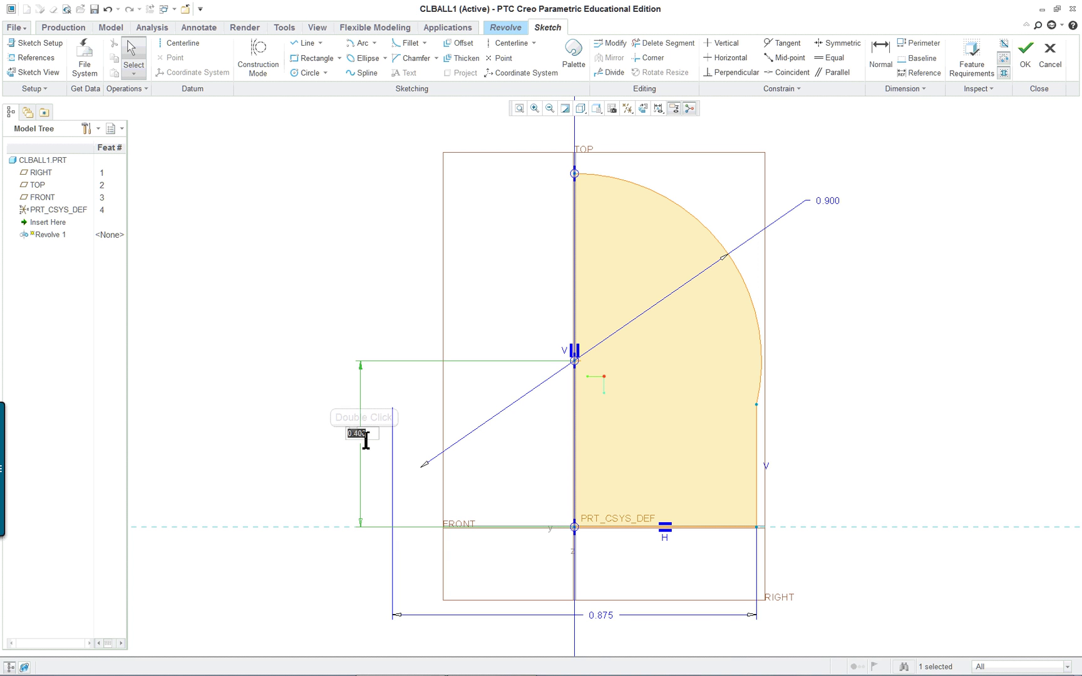
key(BackSpace)
text(.75)
key(Return)
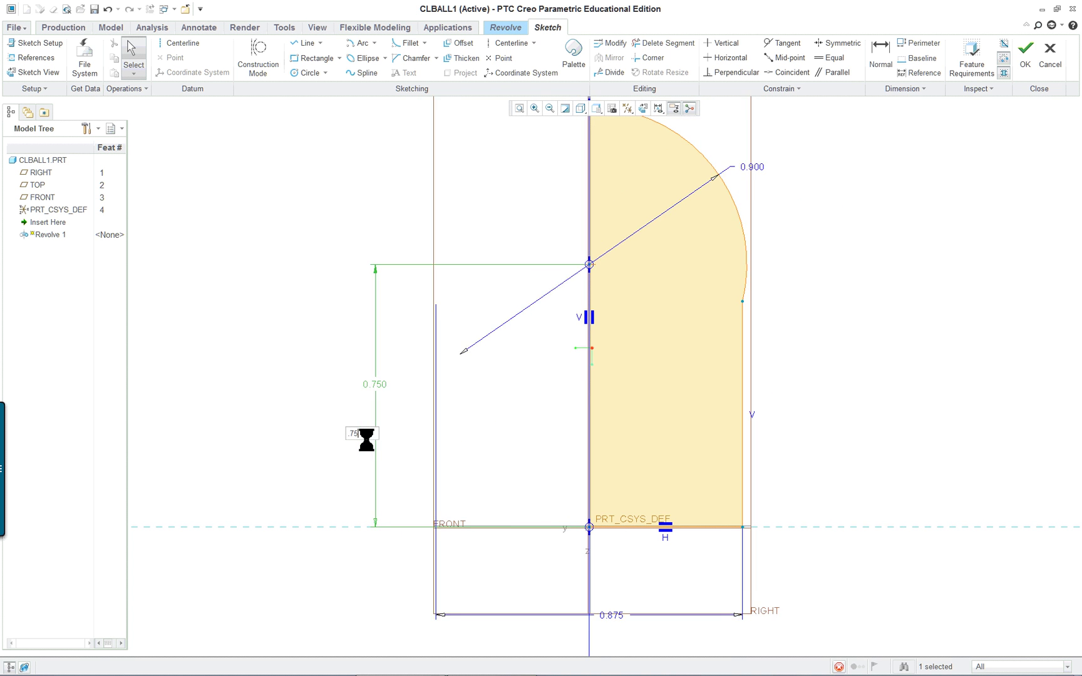
- Change the 0.900 diameter dimension to 1.500
double_click(751, 225)
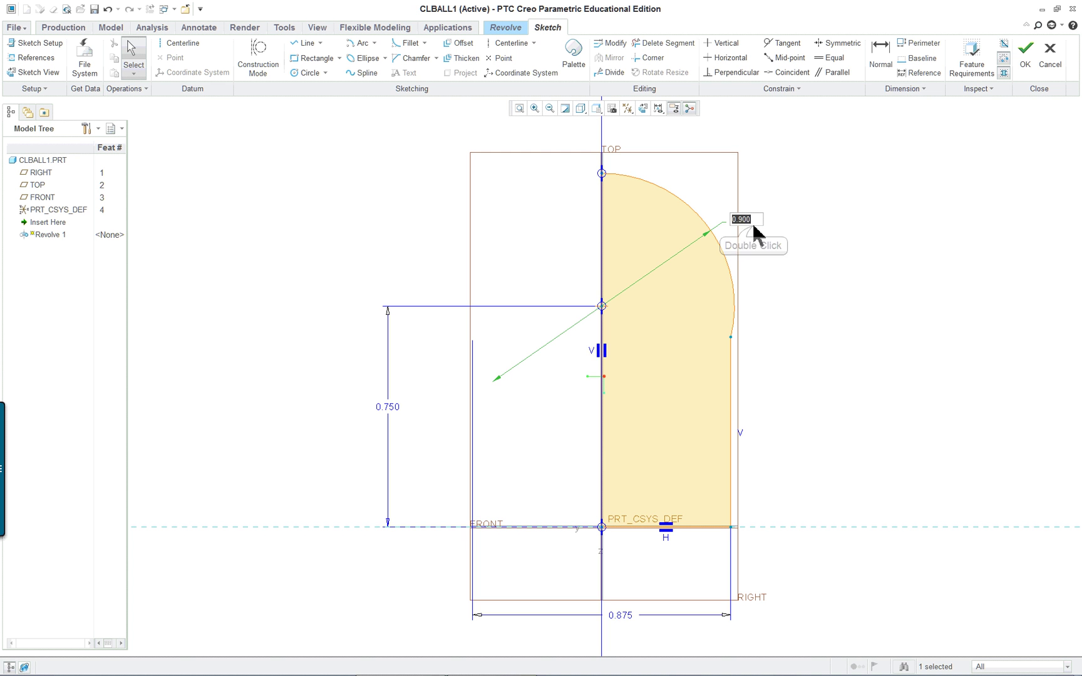
text(1.2)
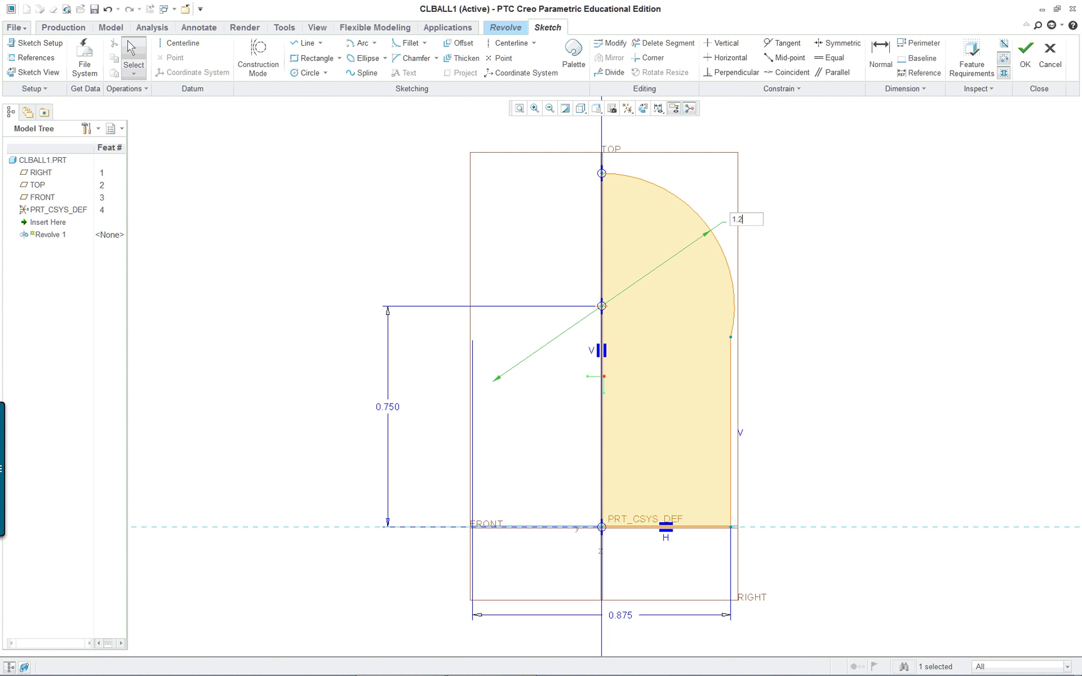
text(5)
key(Return)
key(alt+Tab)
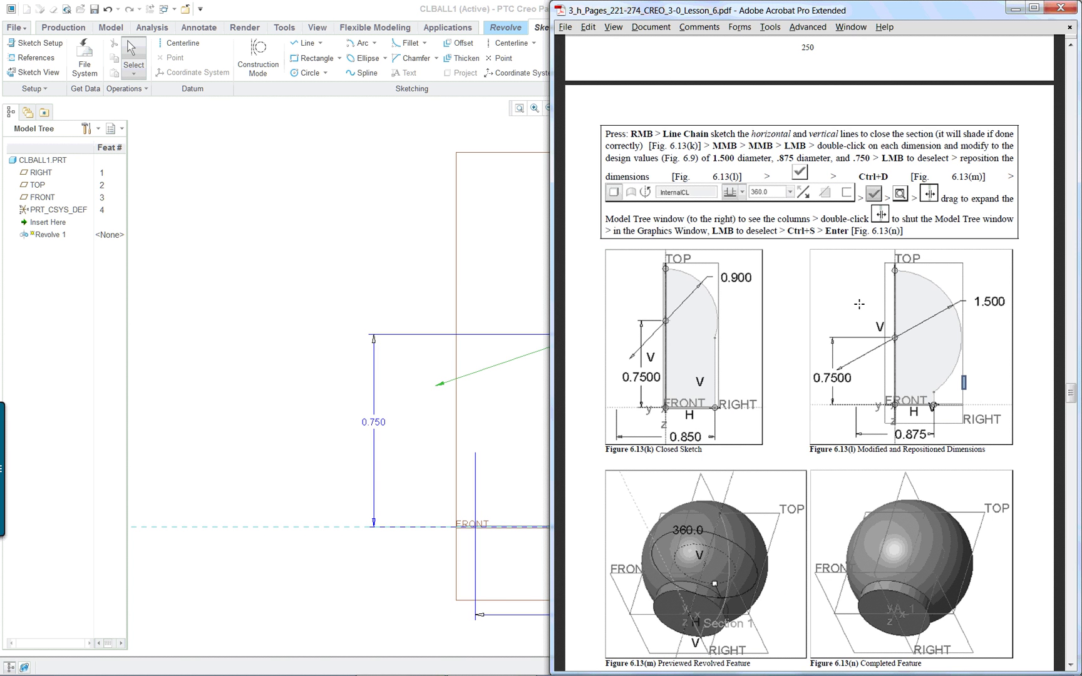
key(alt+Tab)
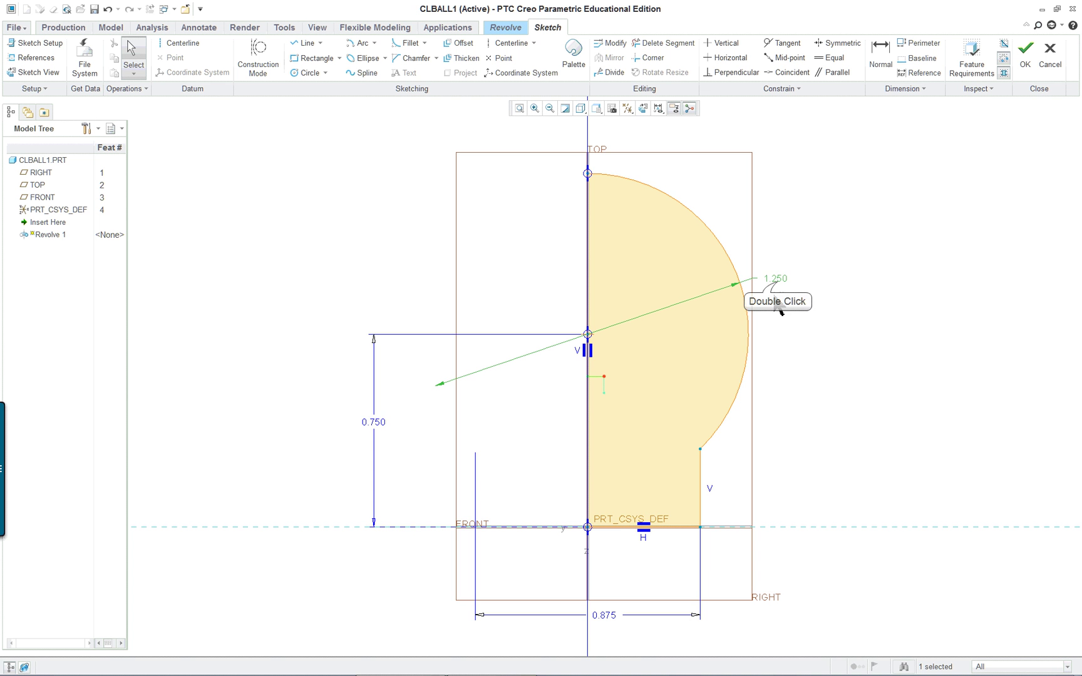
double_click(778, 281)
text(1)
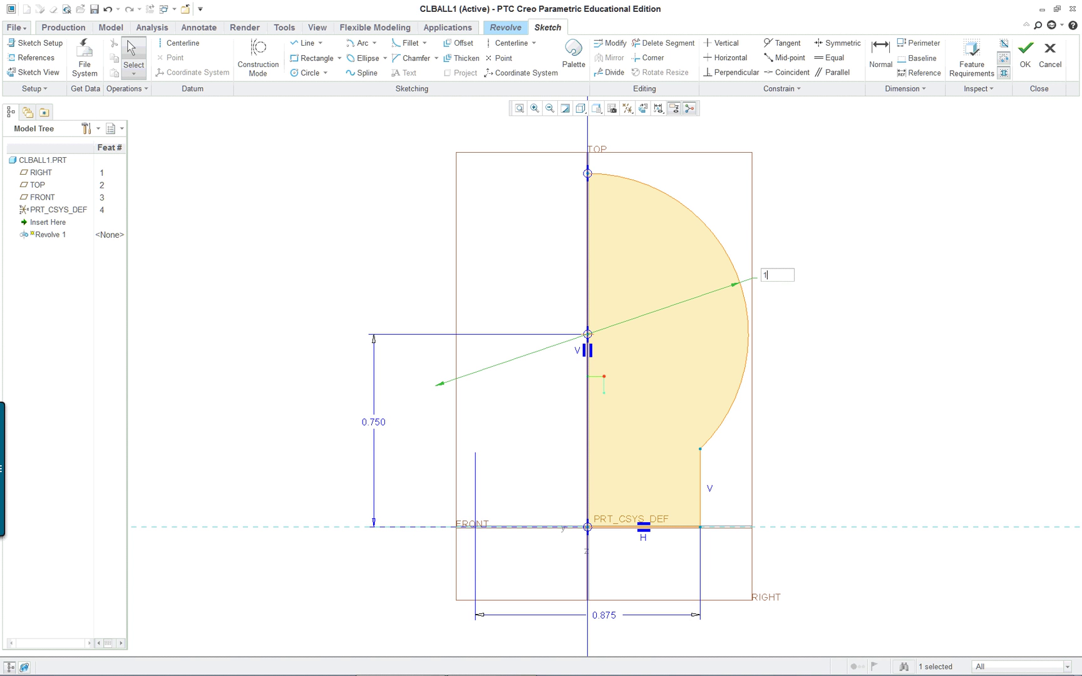
text(.5)
key(Return)
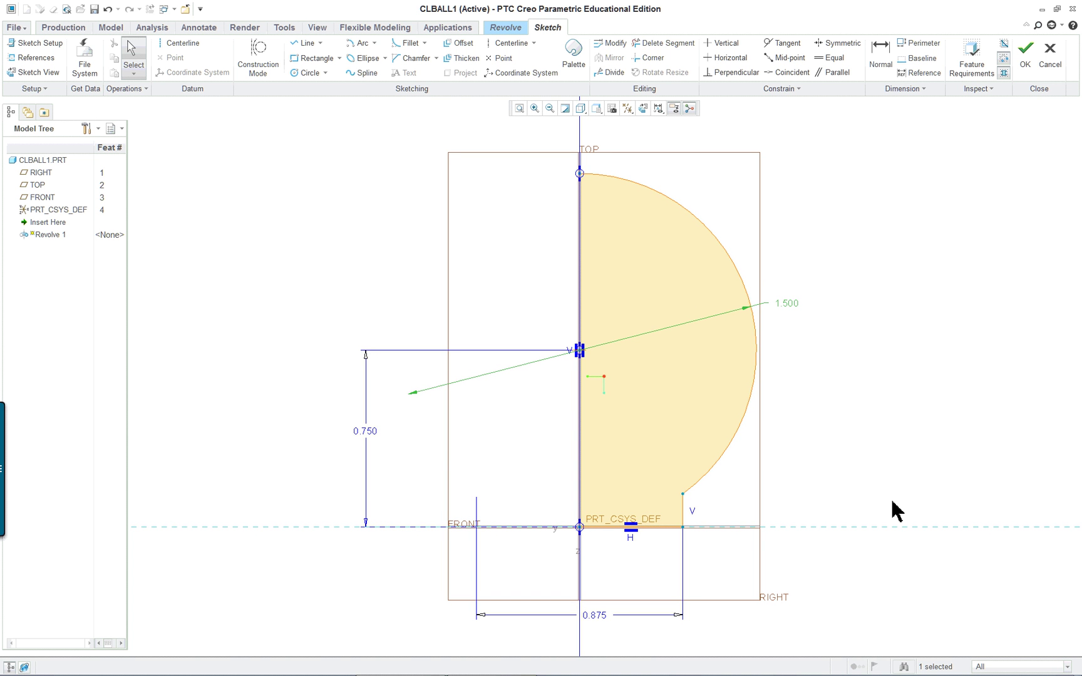
- Accept the sketch and show the revolve preview as Shading With Edges
mouse_move(842, 501)
middle_down()
mouse_move(797, 502)
mouse_move(772, 527)
middle_up()
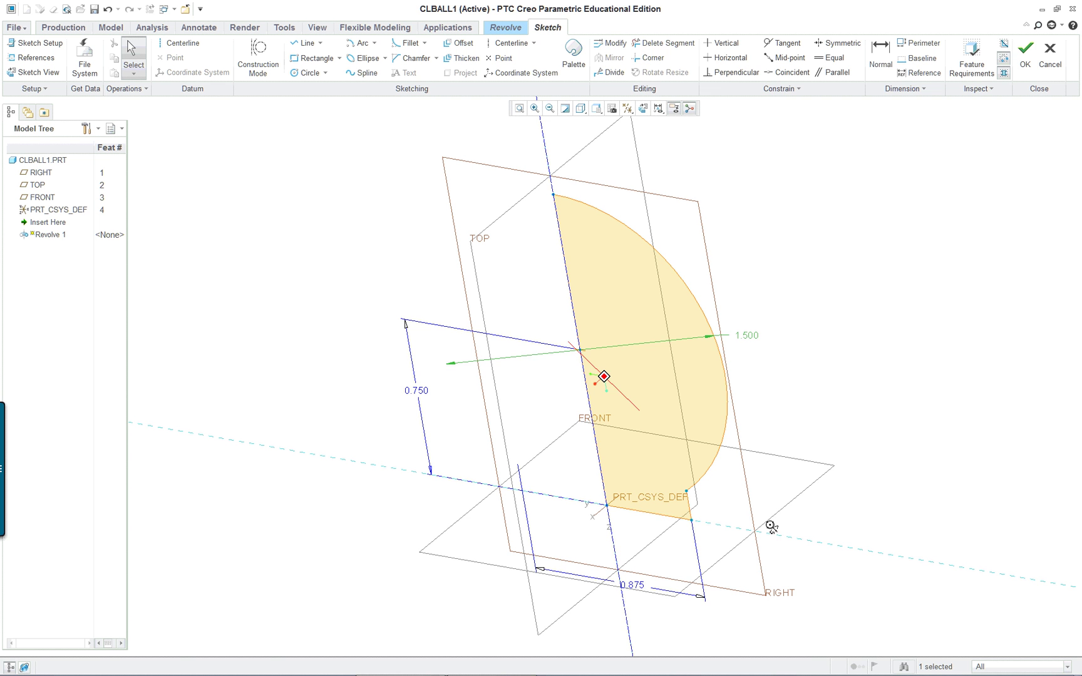
key(alt+Tab)
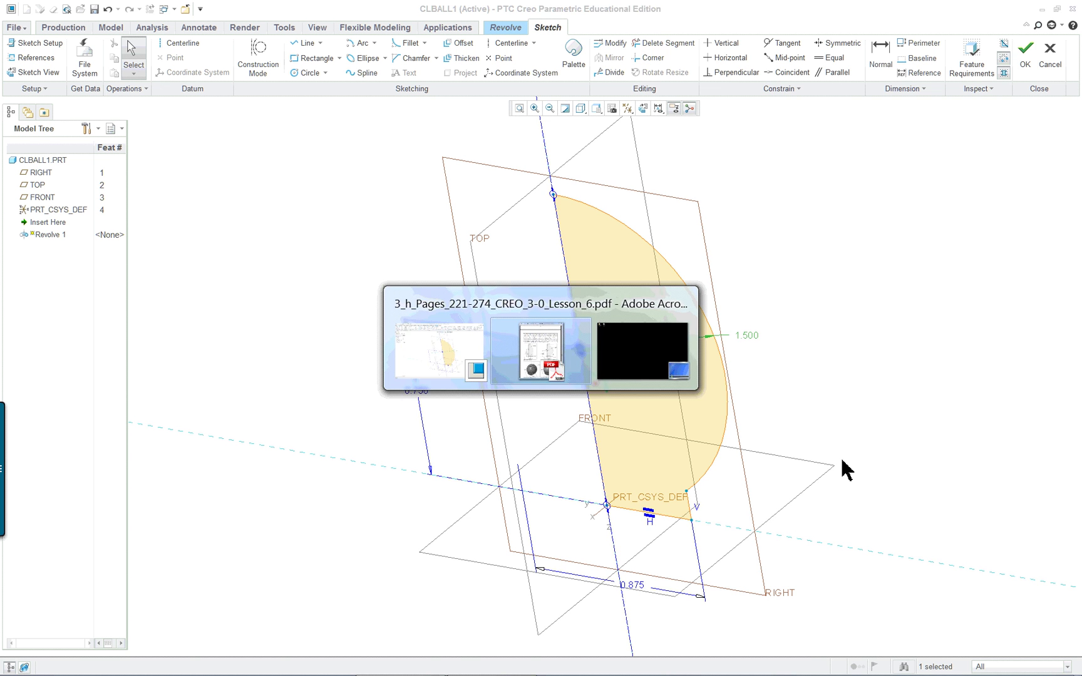
key(alt+Tab)
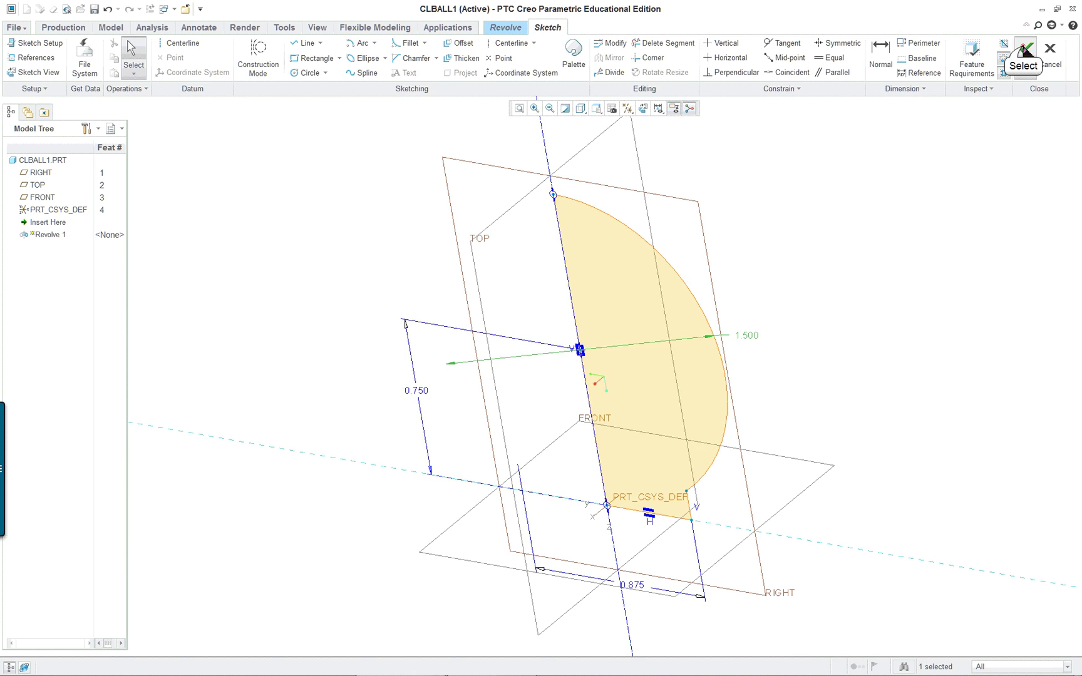
click(1025, 50)
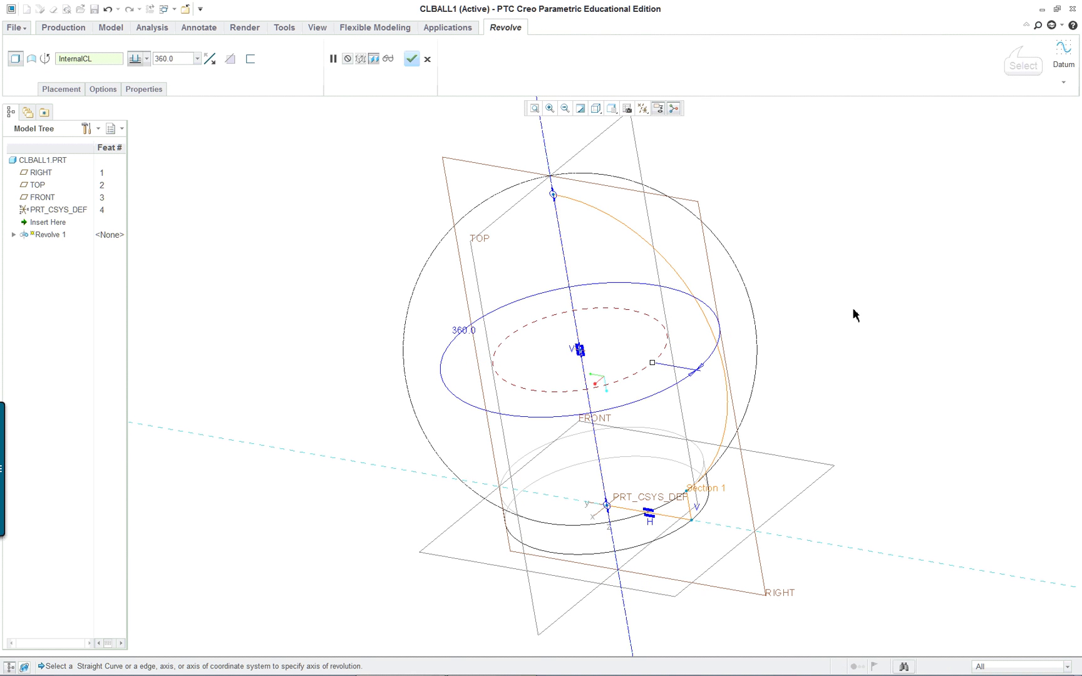
click(596, 111)
click(629, 135)
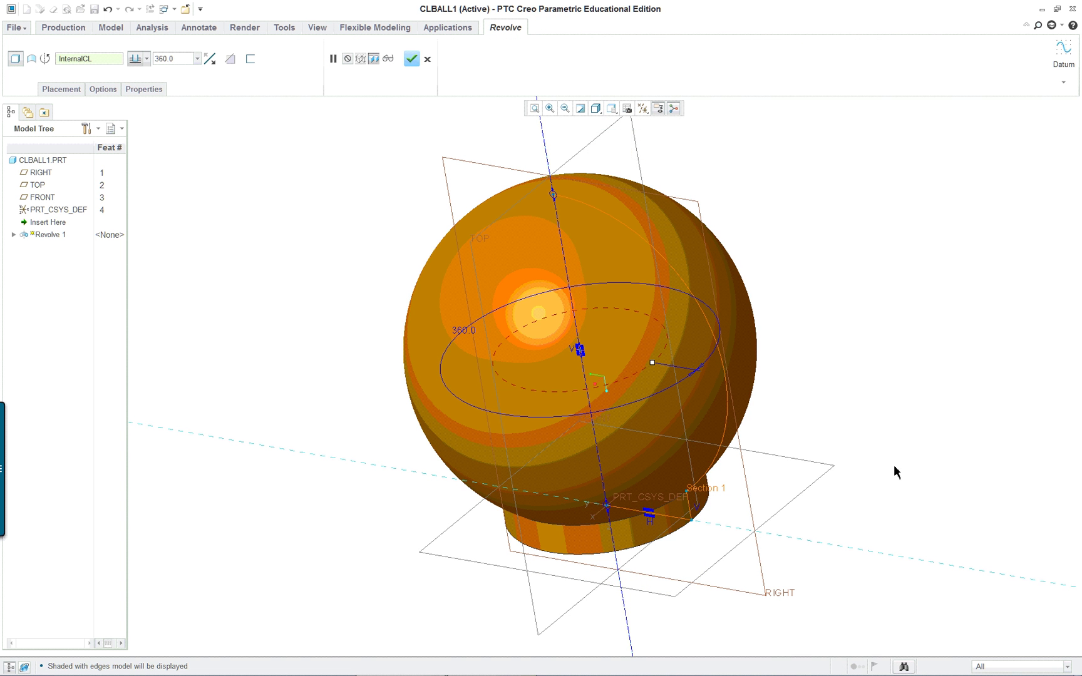
- Inspect the 360° revolve preview and complete Revolve 1
mouse_move(896, 473)
middle_down()
mouse_move(884, 316)
mouse_move(887, 415)
mouse_move(910, 460)
mouse_move(969, 432)
mouse_move(858, 479)
mouse_move(885, 464)
middle_up()
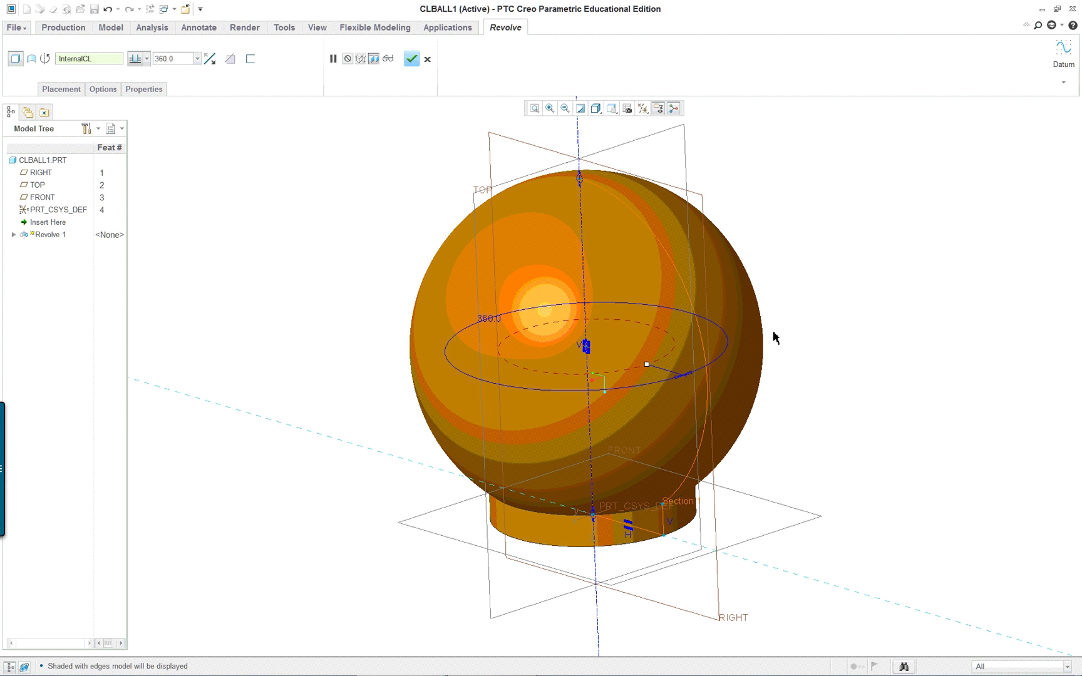
mouse_move(864, 387)
middle_down()
mouse_move(904, 287)
mouse_move(876, 379)
middle_up()
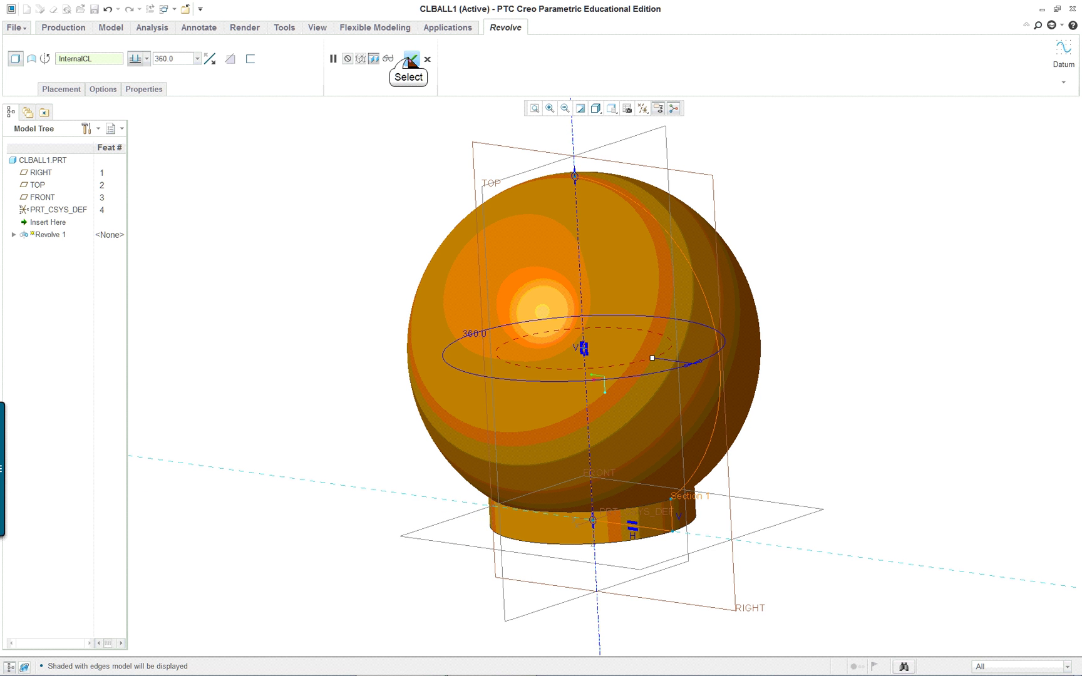
click(412, 60)
- Apply the orange swatch from adv-paint-metallic.dmt to CLBALL1.PRT
middle_drag(778, 514, 687, 387)
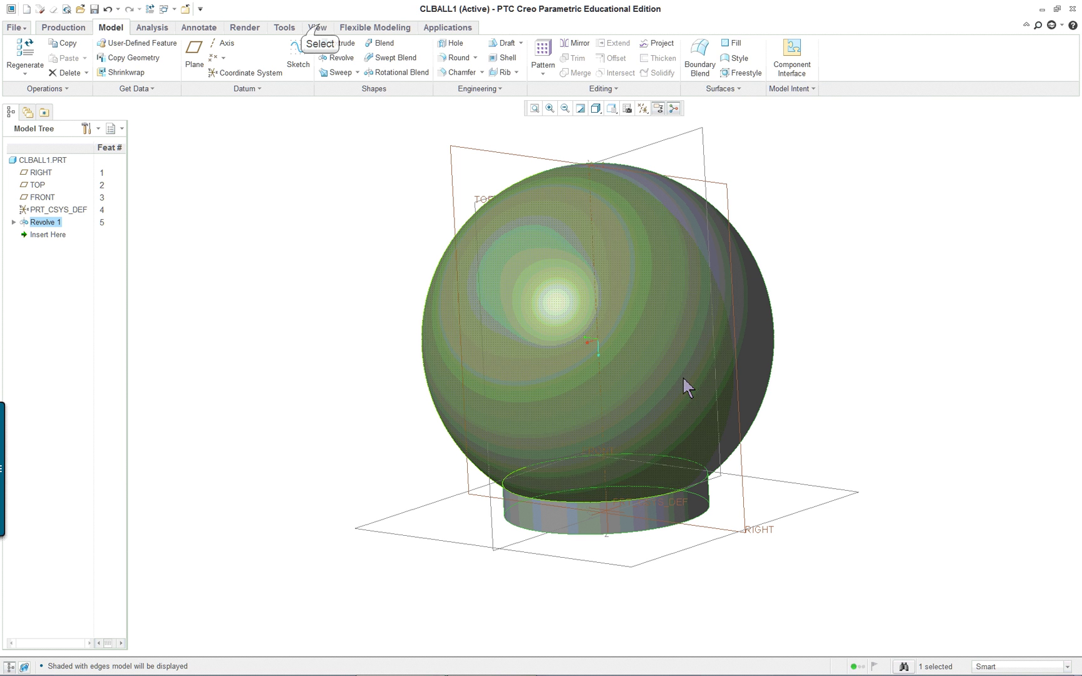
click(317, 27)
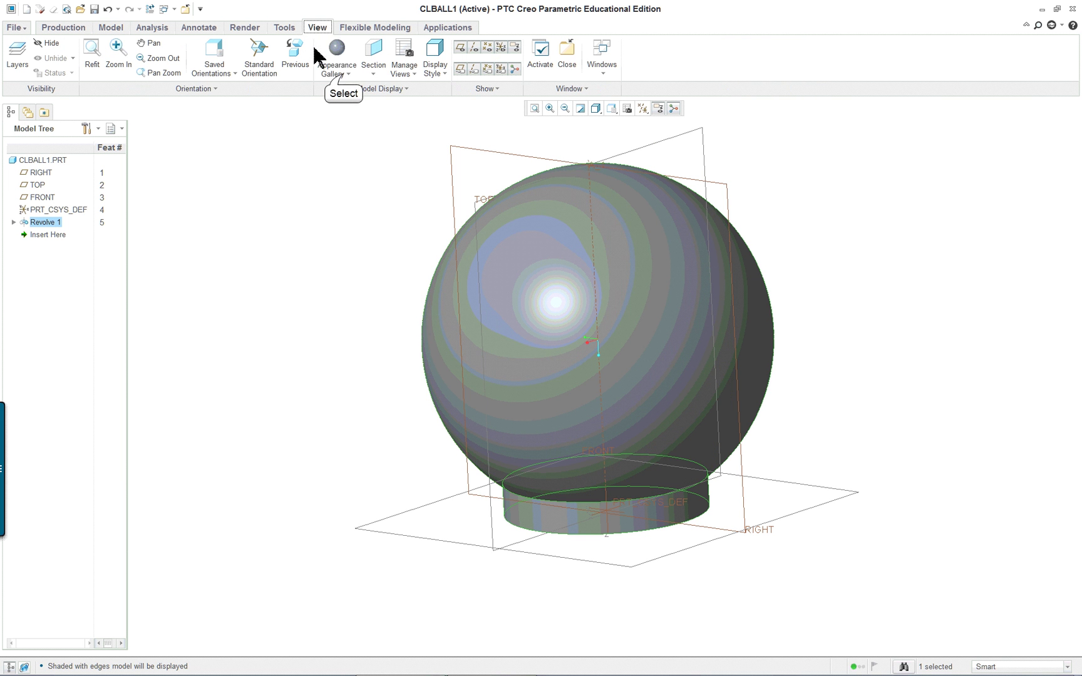
click(345, 78)
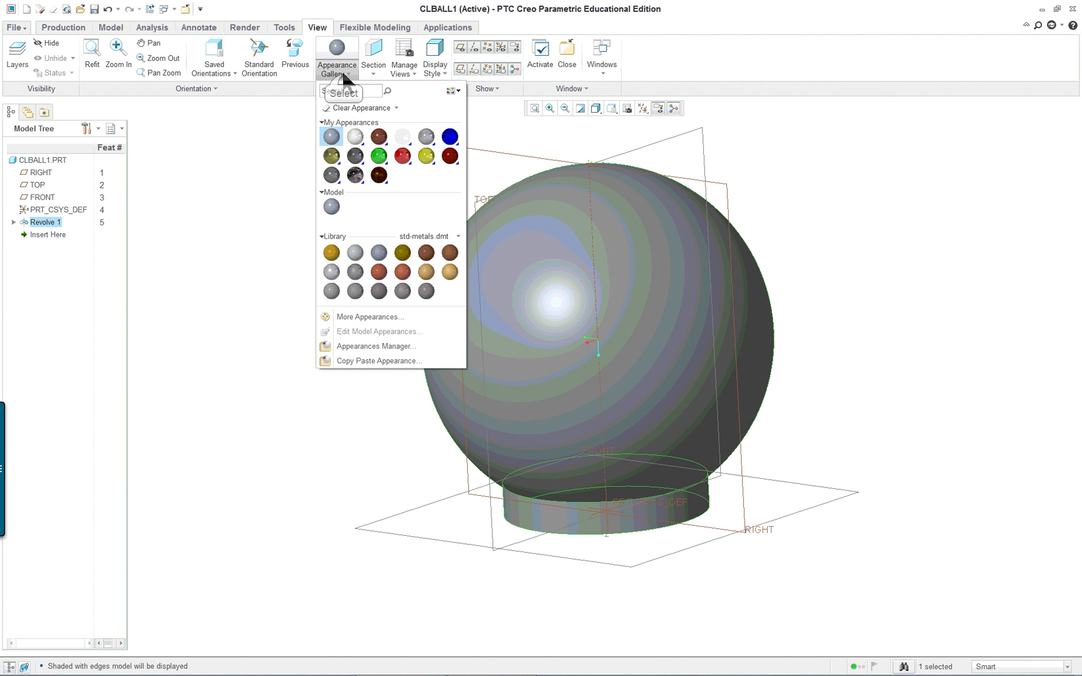
click(456, 237)
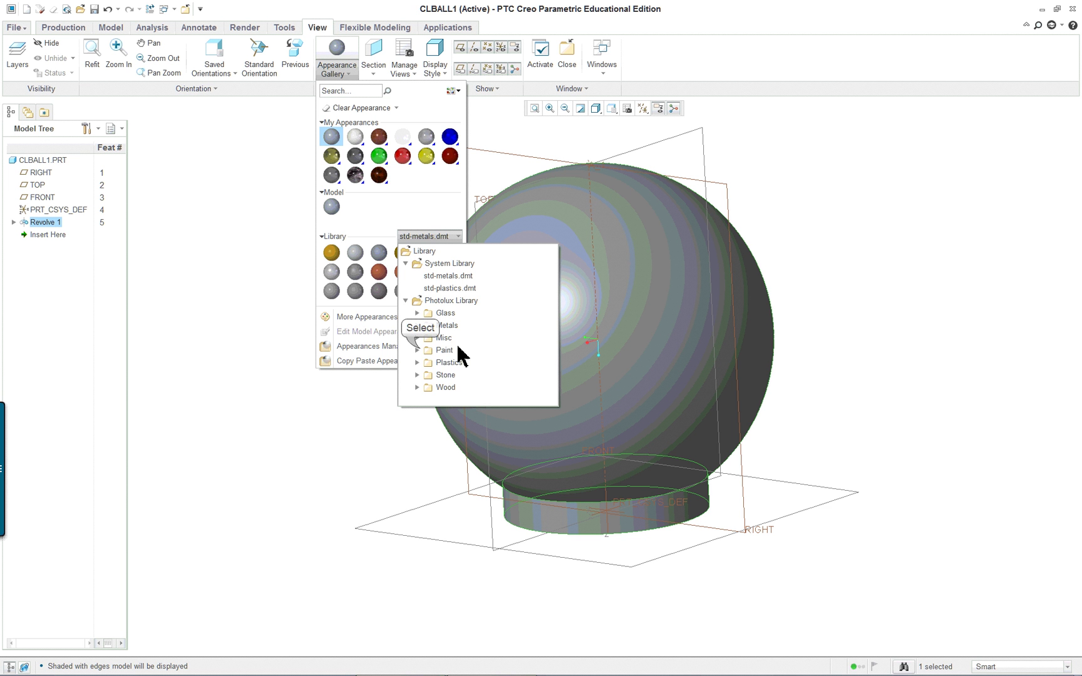
click(422, 350)
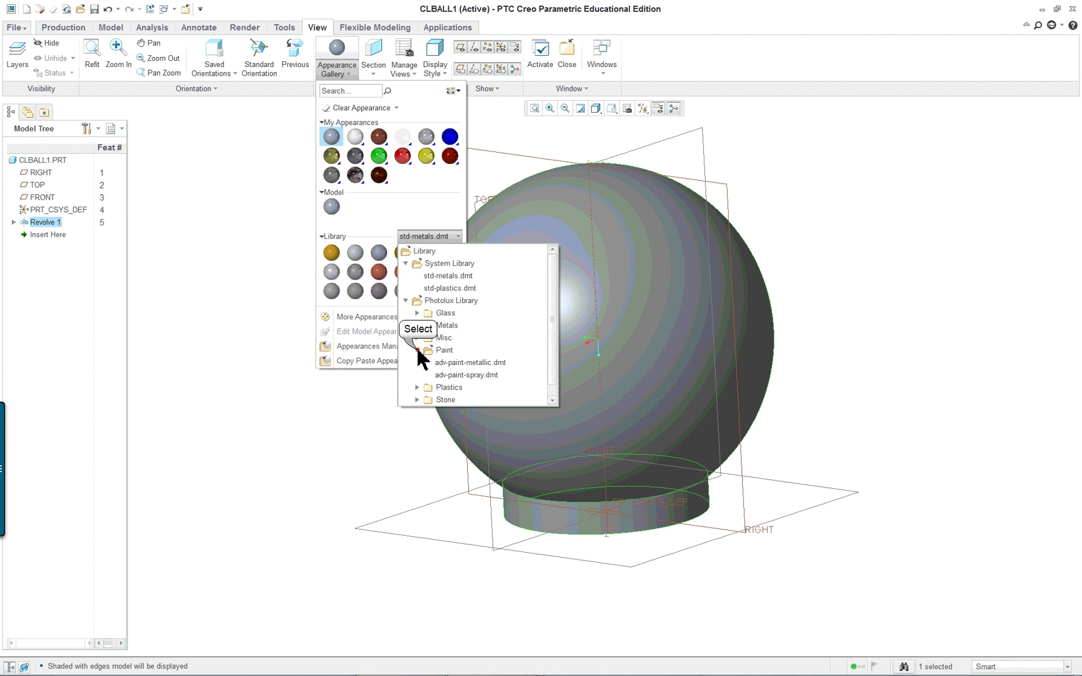
click(485, 364)
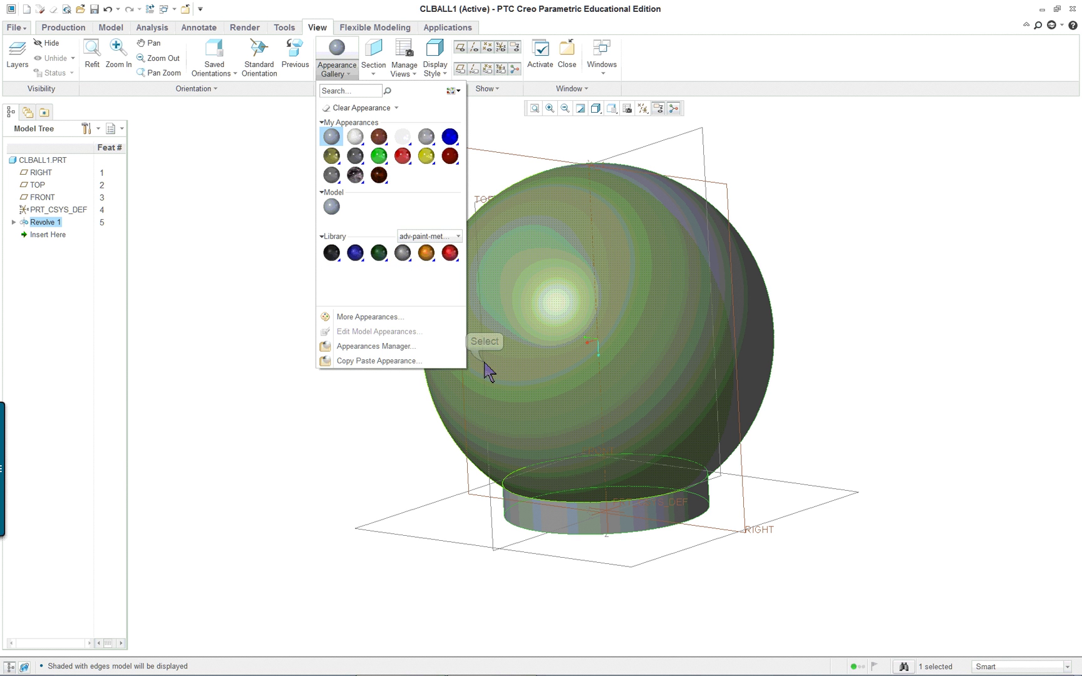
click(426, 253)
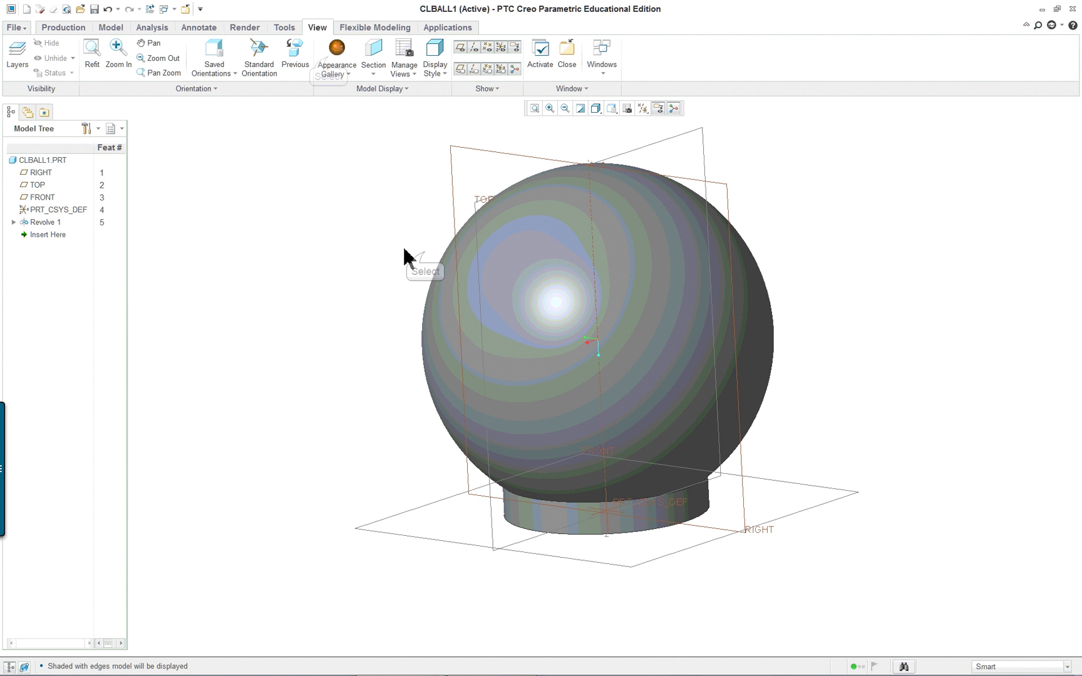
click(44, 159)
middle_click(345, 60)
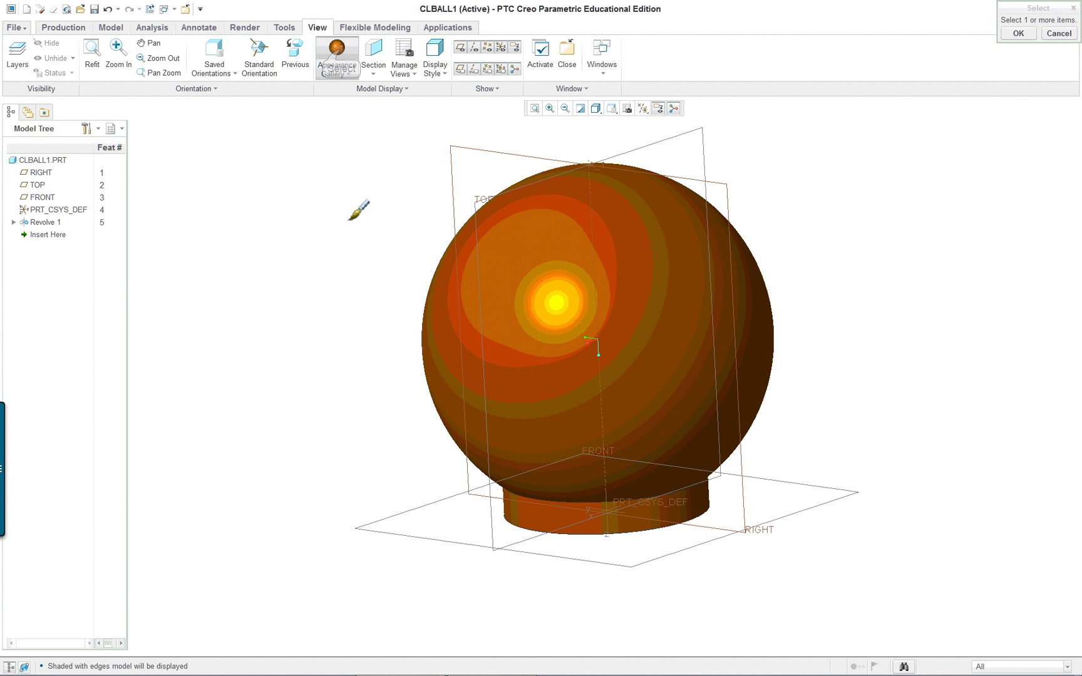
middle_drag(335, 231, 501, 320)
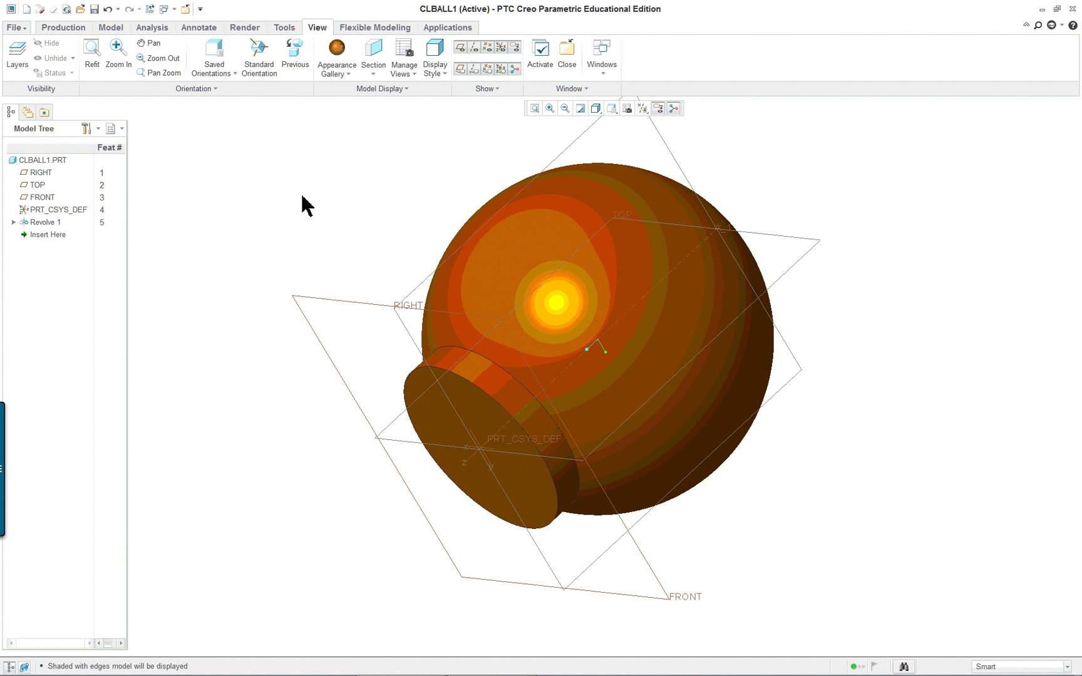
- Reapply the orange metallic appearance to the part
click(333, 74)
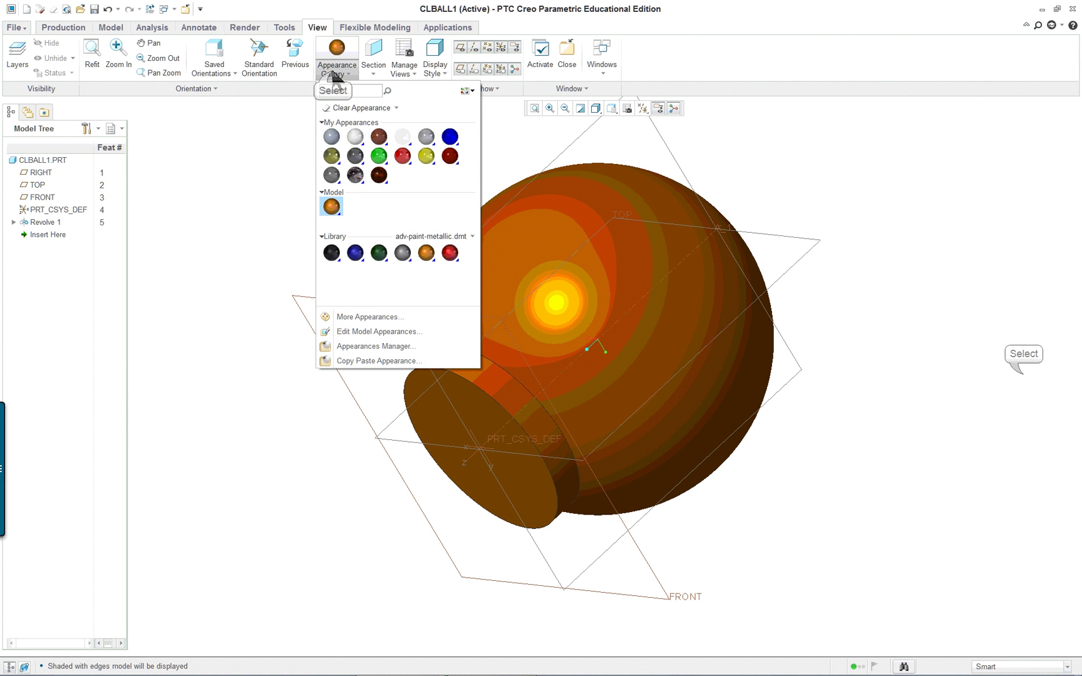
click(342, 241)
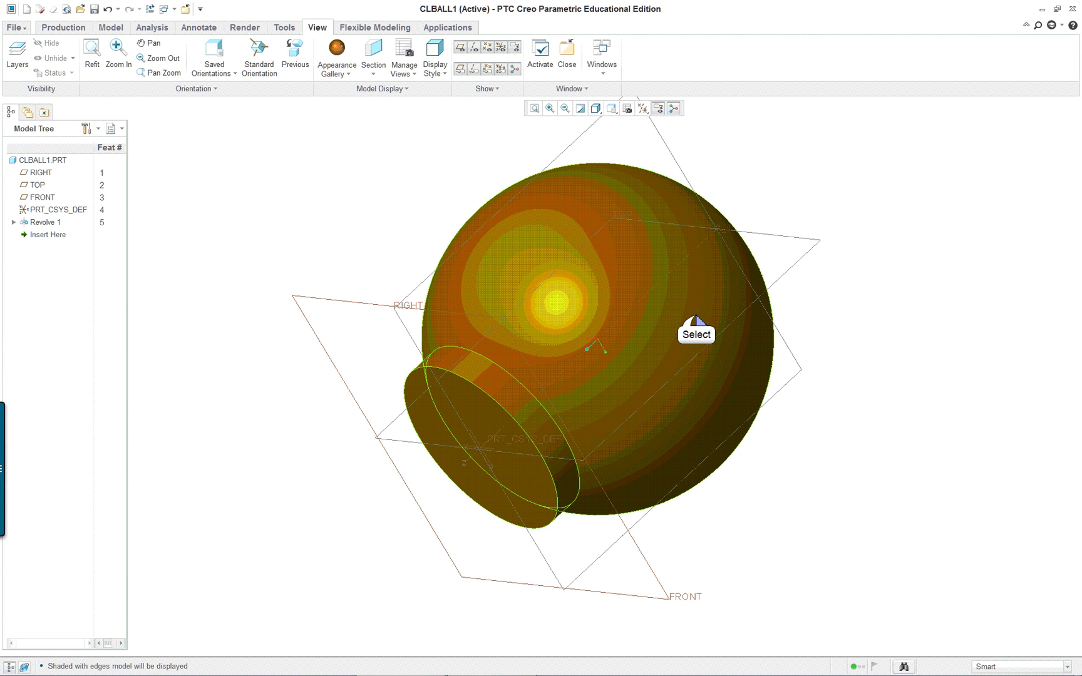
click(680, 313)
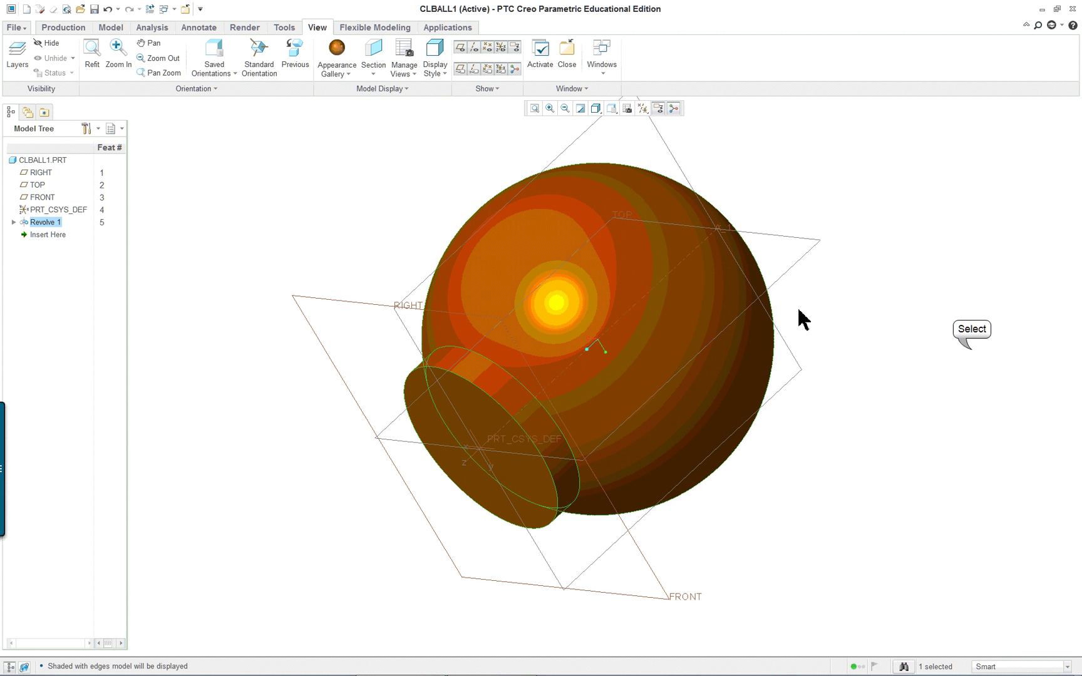
middle_click(971, 358)
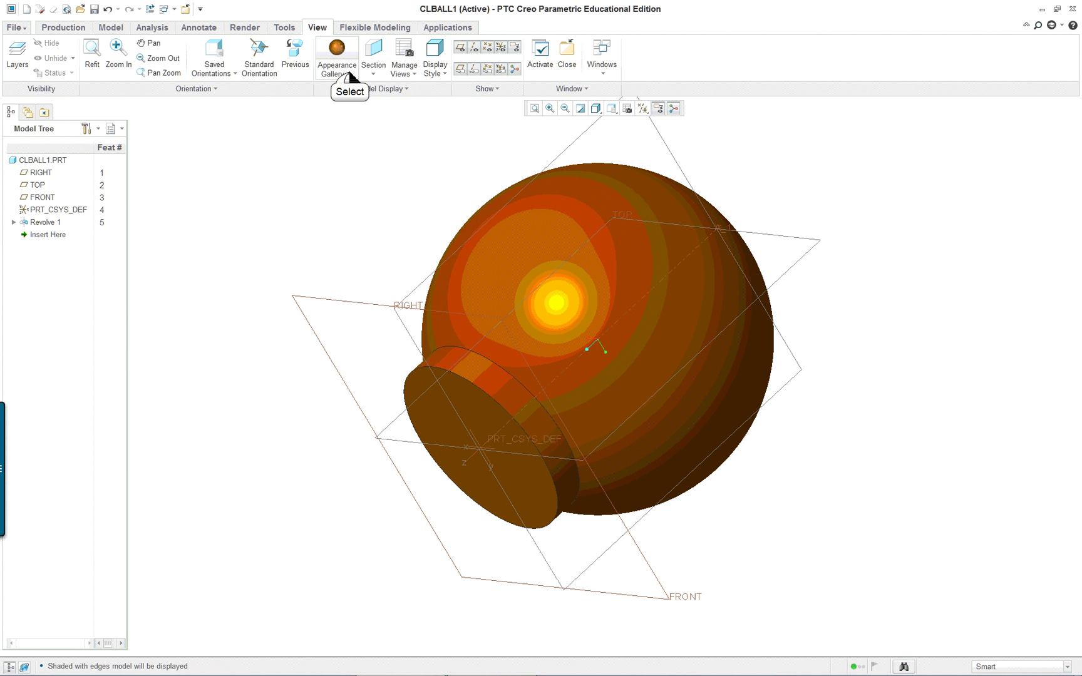
click(348, 74)
- Edit the model appearance's base colour to peach RGB 255/196.3/165.8
right_click(331, 206)
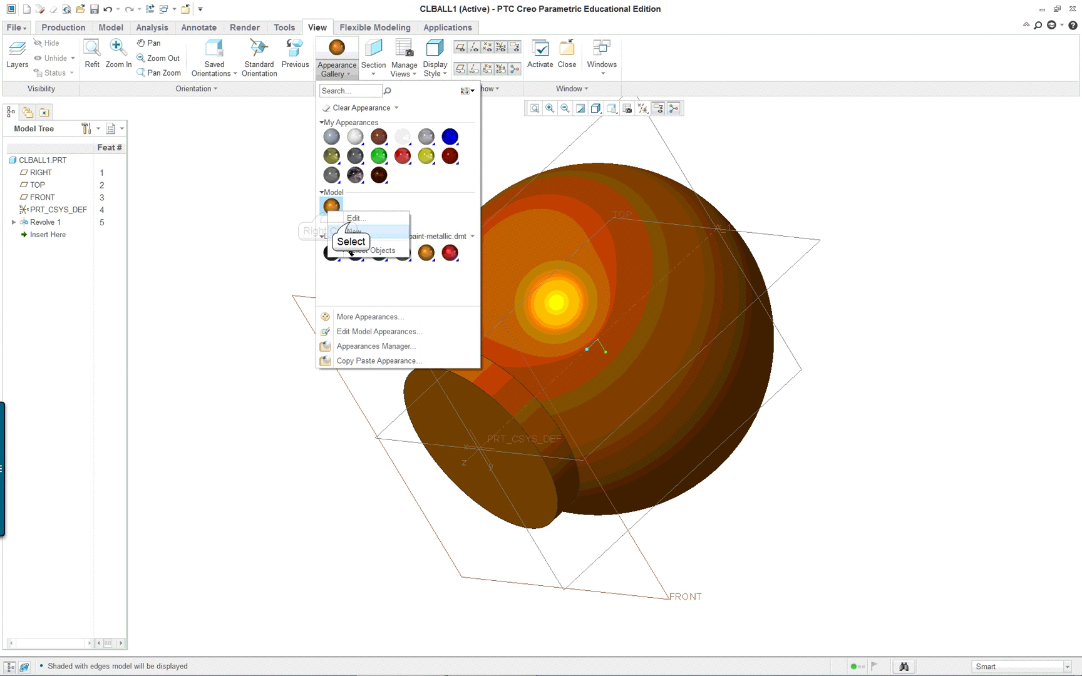
click(352, 219)
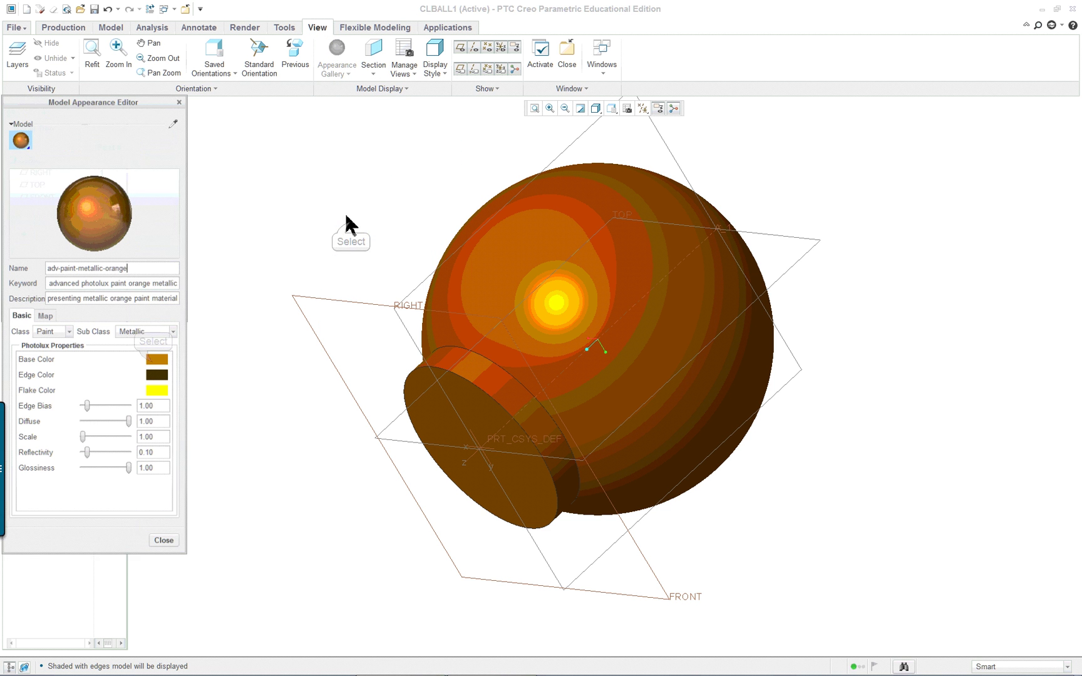
click(152, 362)
mouse_move(1017, 213)
mouse_down()
mouse_move(1027, 213)
mouse_move(1008, 247)
mouse_move(1035, 214)
mouse_move(1016, 214)
mouse_move(1036, 213)
mouse_move(1017, 230)
mouse_up()
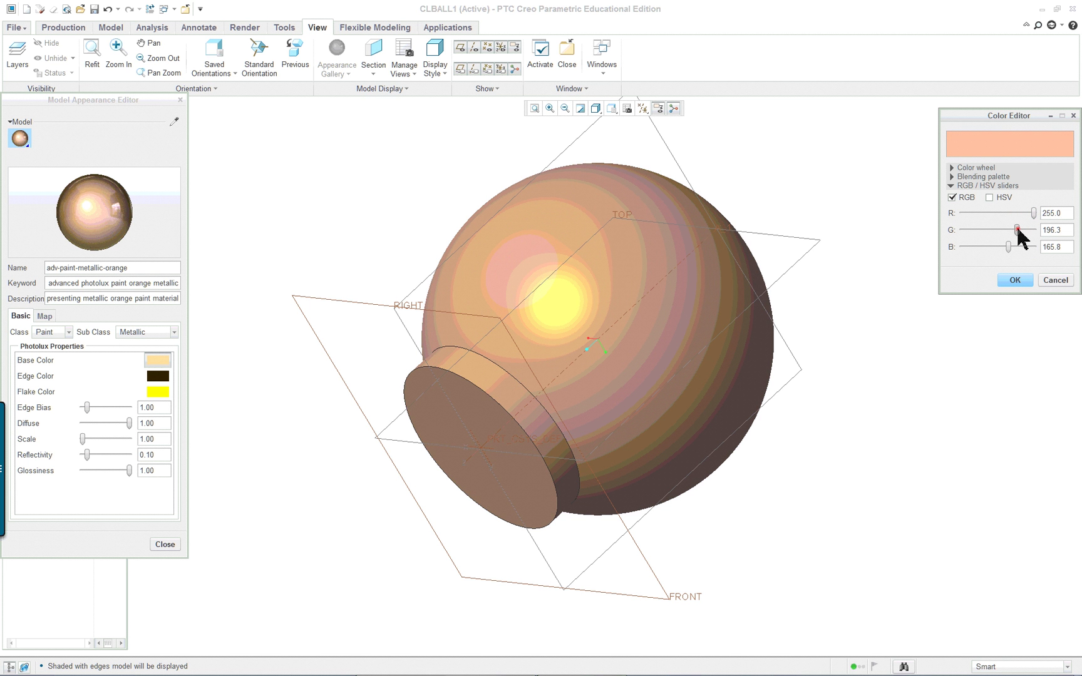
click(1014, 281)
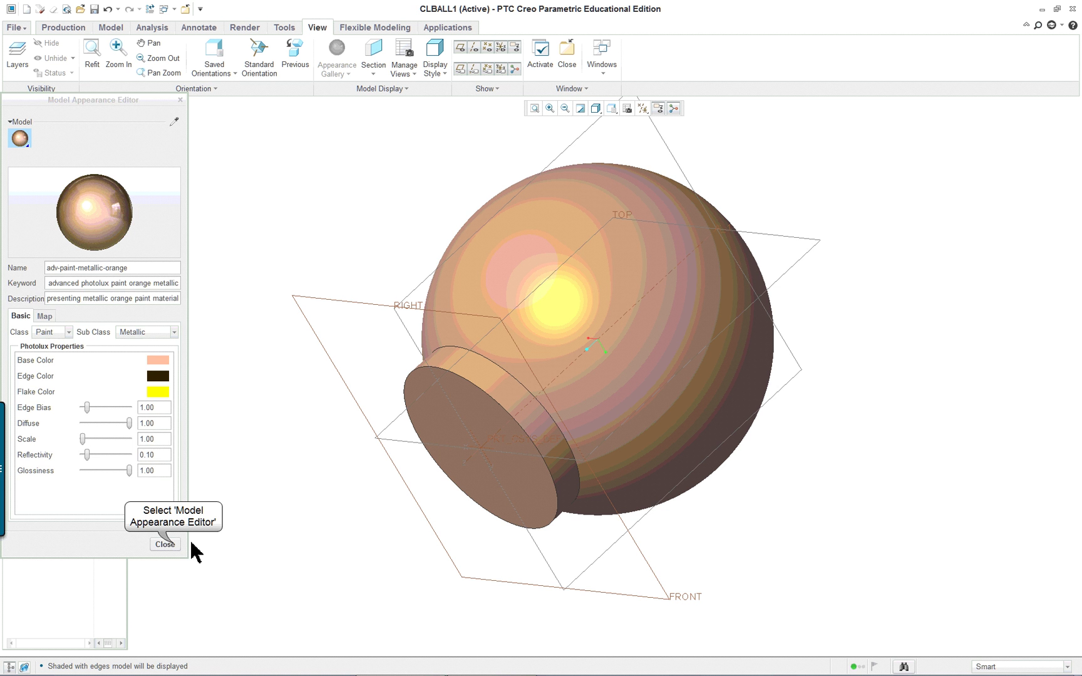
click(166, 544)
- Orbit the peach part to inspect it, then bring the lesson PDF forward
middle_drag(728, 423, 754, 476)
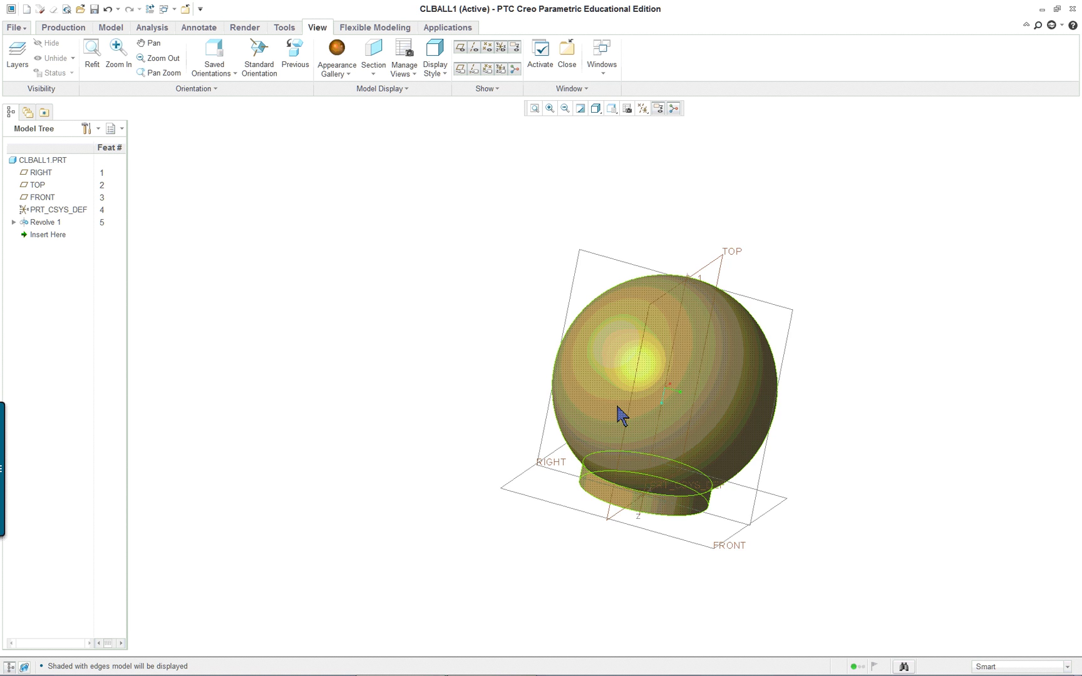
middle_drag(621, 411, 806, 275)
scroll(808, 285, down, 3)
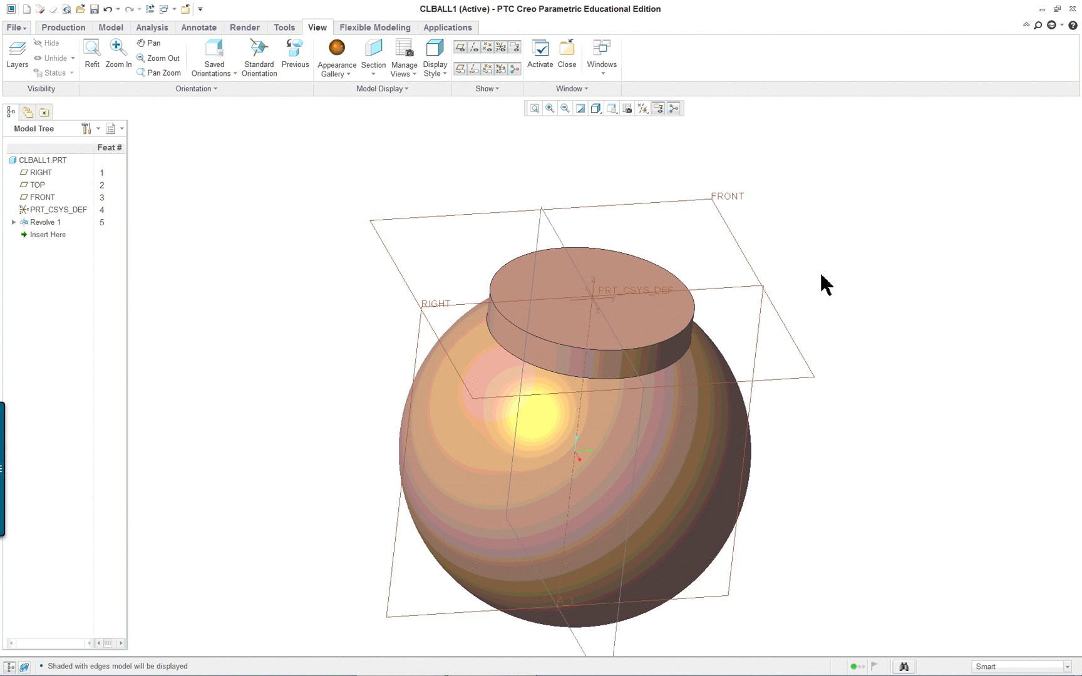
mouse_move(823, 370)
middle_down()
mouse_move(848, 329)
mouse_move(833, 377)
middle_up()
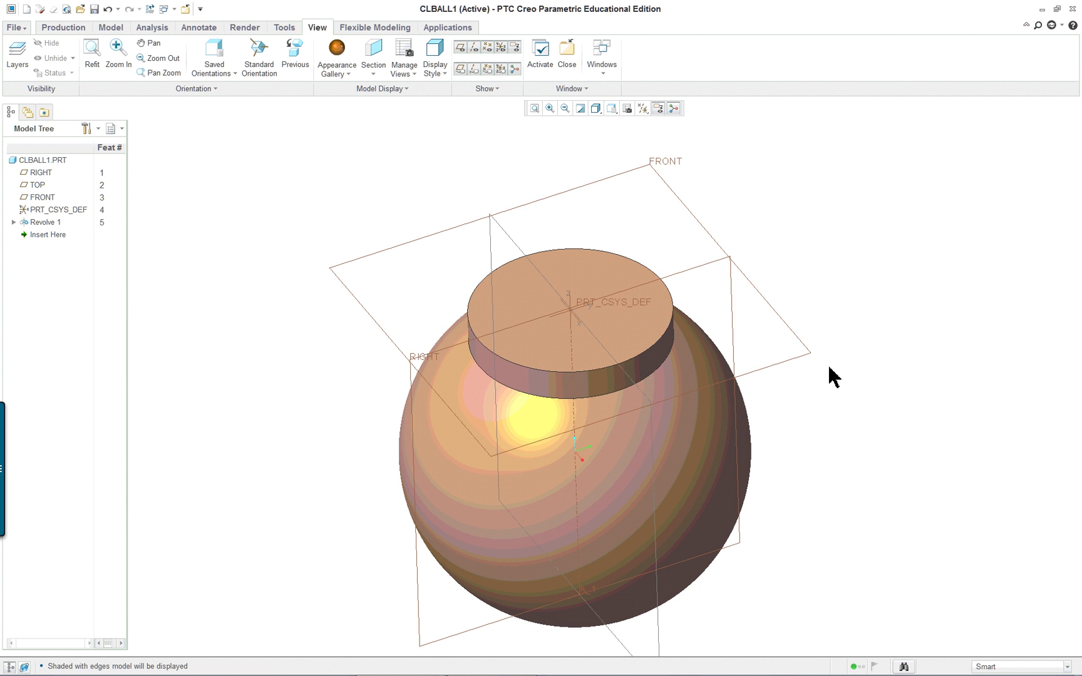
key(alt+Tab)
- Scroll the lesson to the Standard Holes section and Figure 6.14, then return to Creo
scroll(820, 411, down, 10)
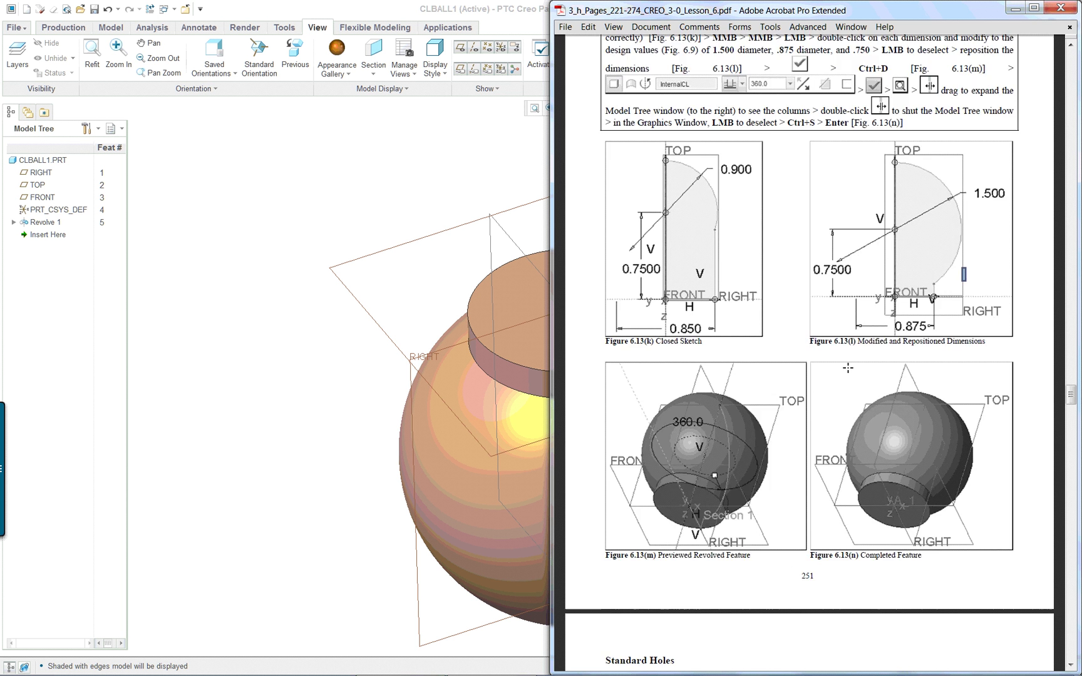
scroll(823, 420, down, 1)
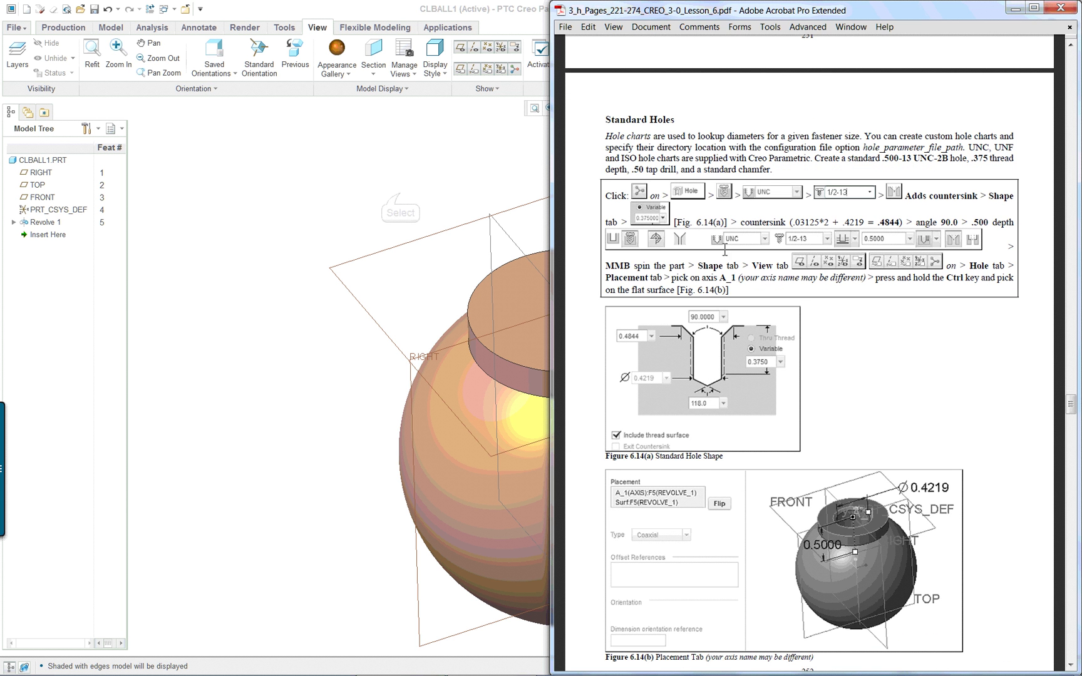
scroll(500, 228, down, 1)
click(500, 228)
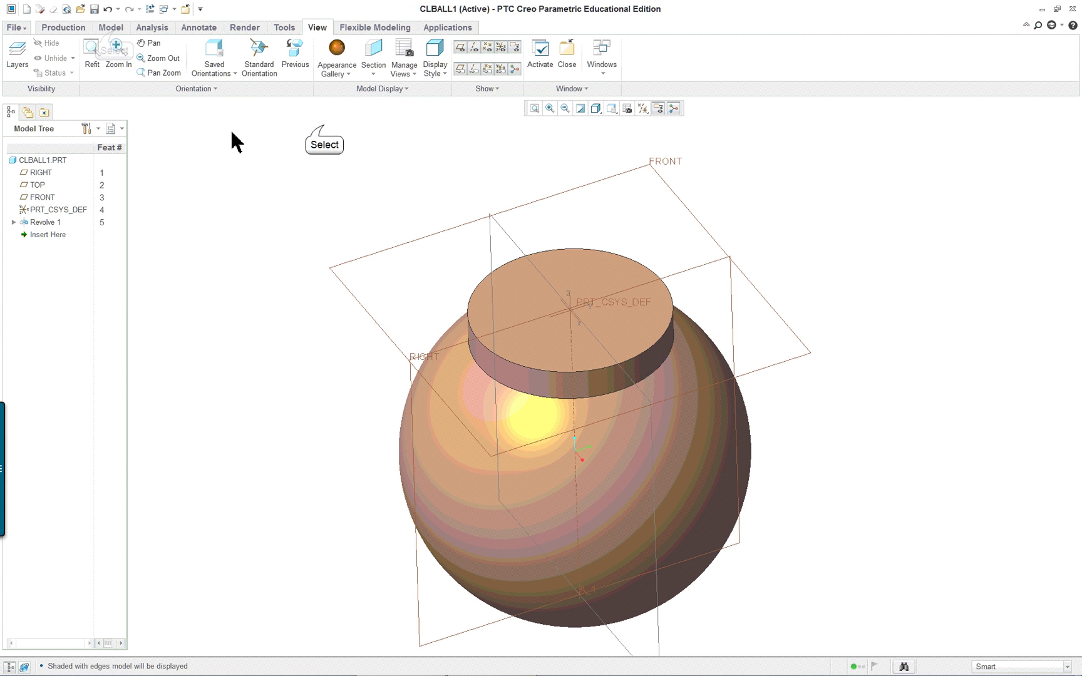
- Start a hole feature placed on axis A_1, referencing the cylinder's flat top
click(112, 28)
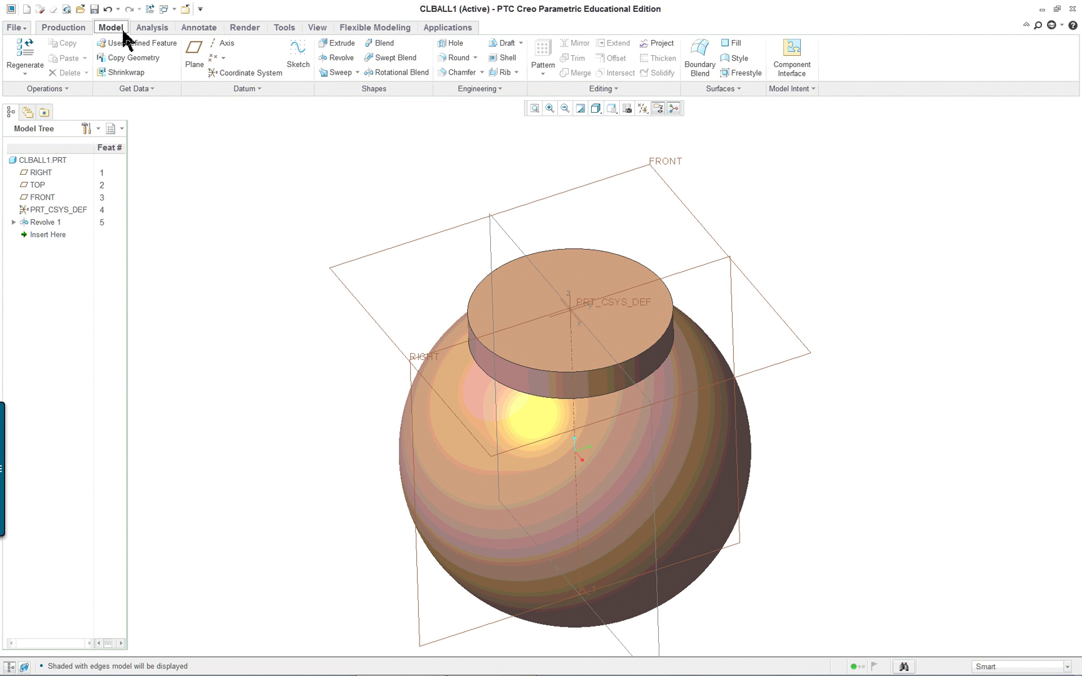
click(453, 42)
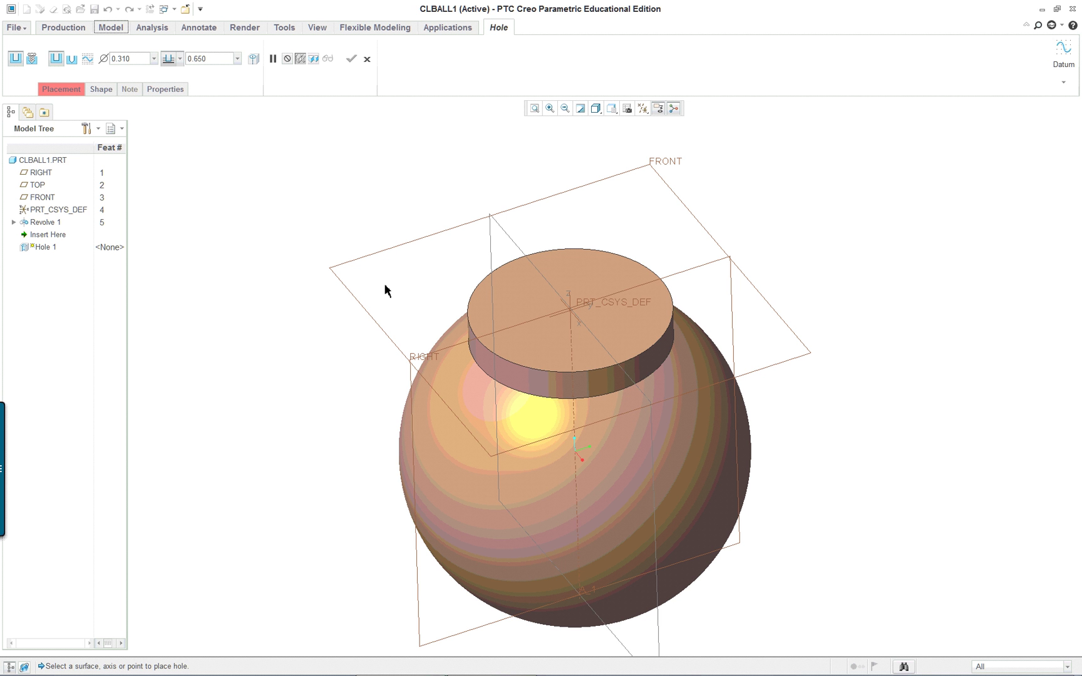
click(571, 341)
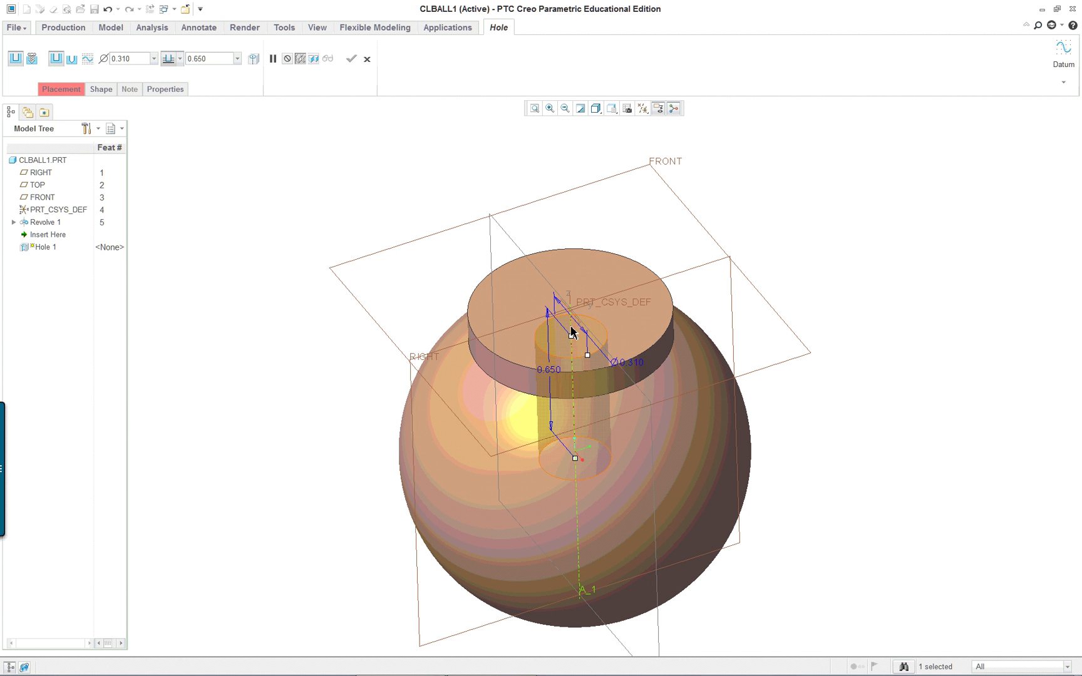
ctrl+click(579, 279)
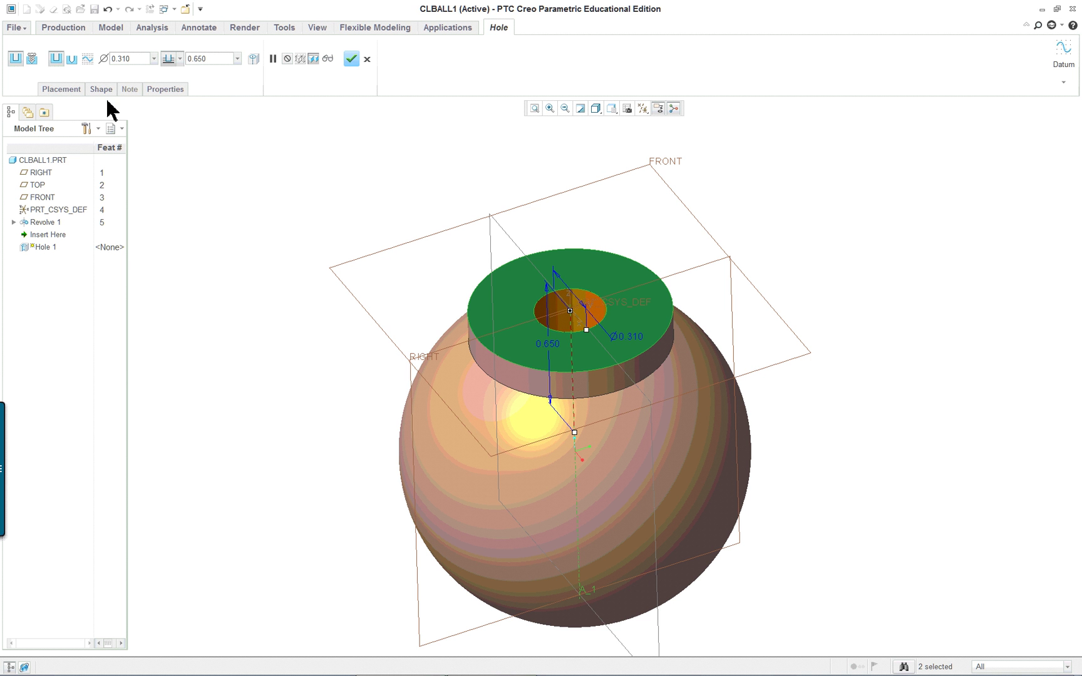
- Make it a standard UNC 1/2-13 tapped hole with a countersink
click(32, 59)
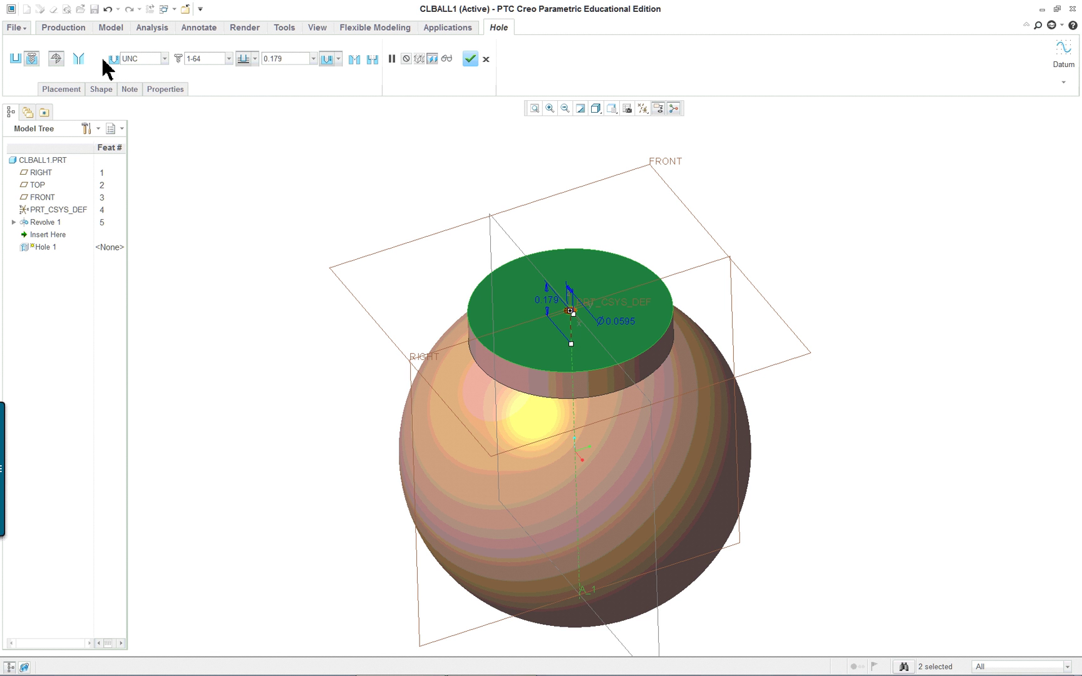
click(228, 59)
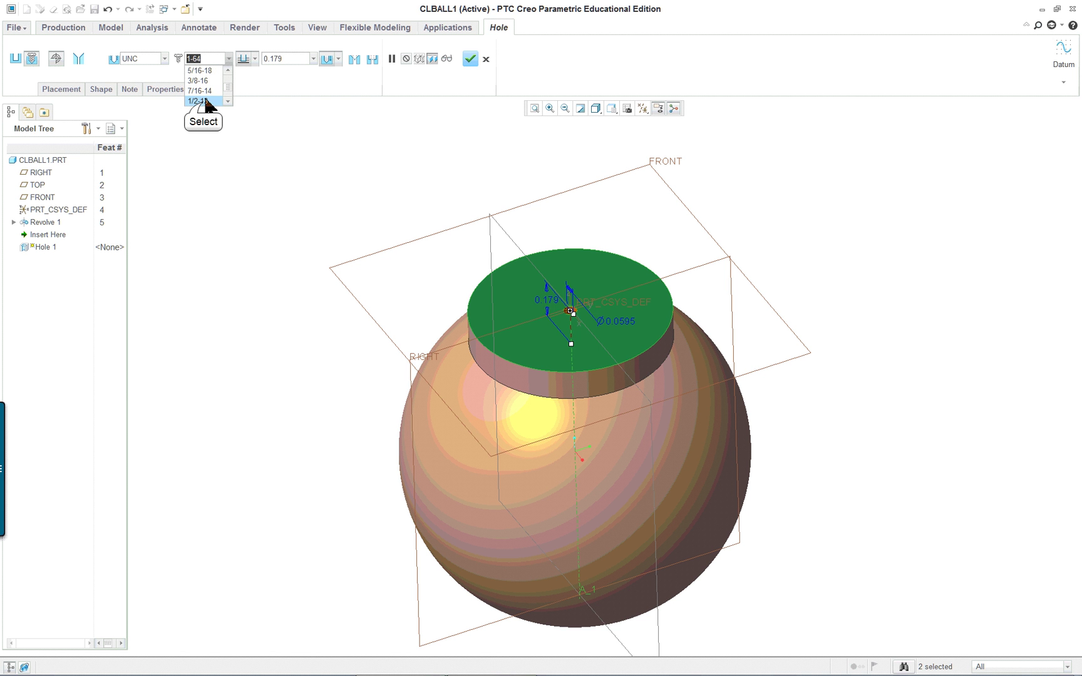
click(205, 100)
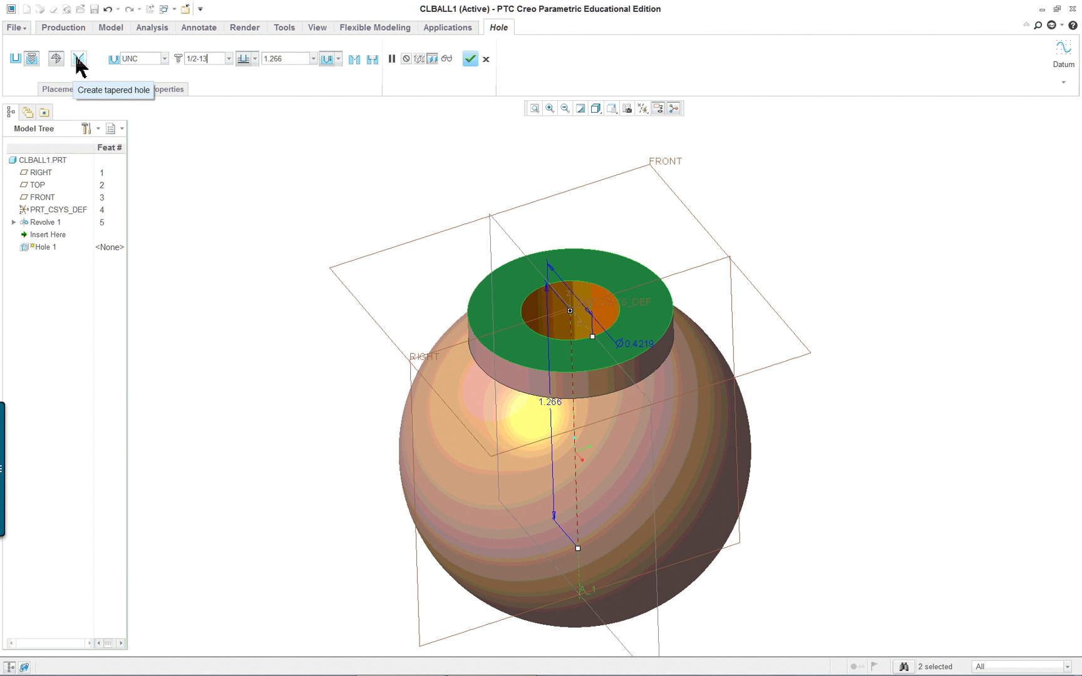
click(354, 60)
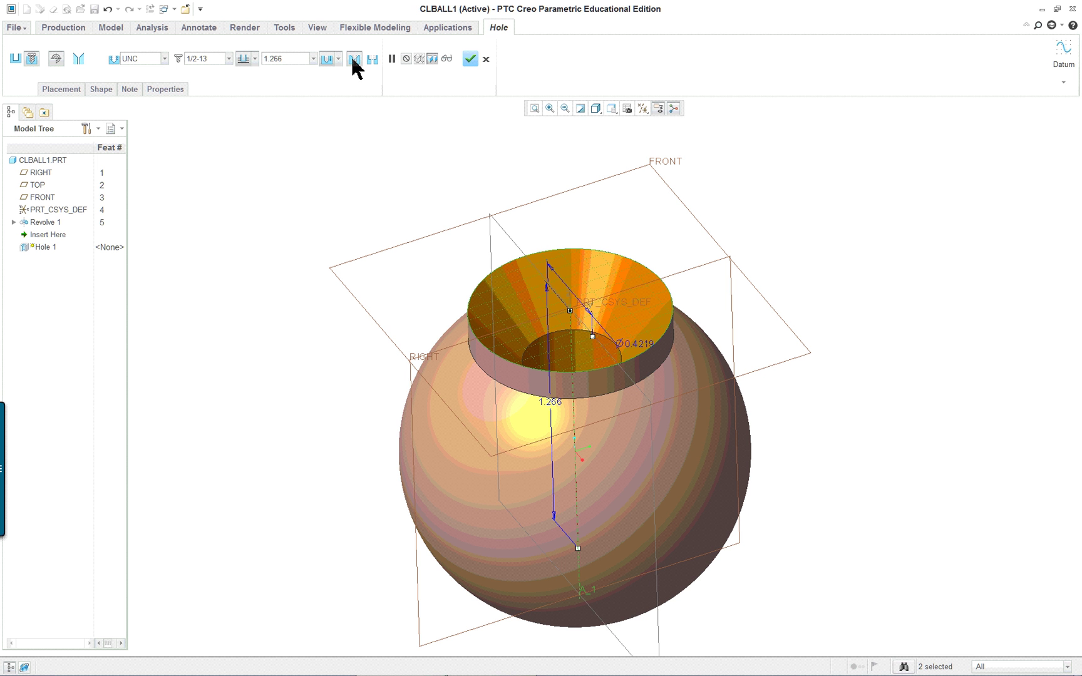
click(101, 89)
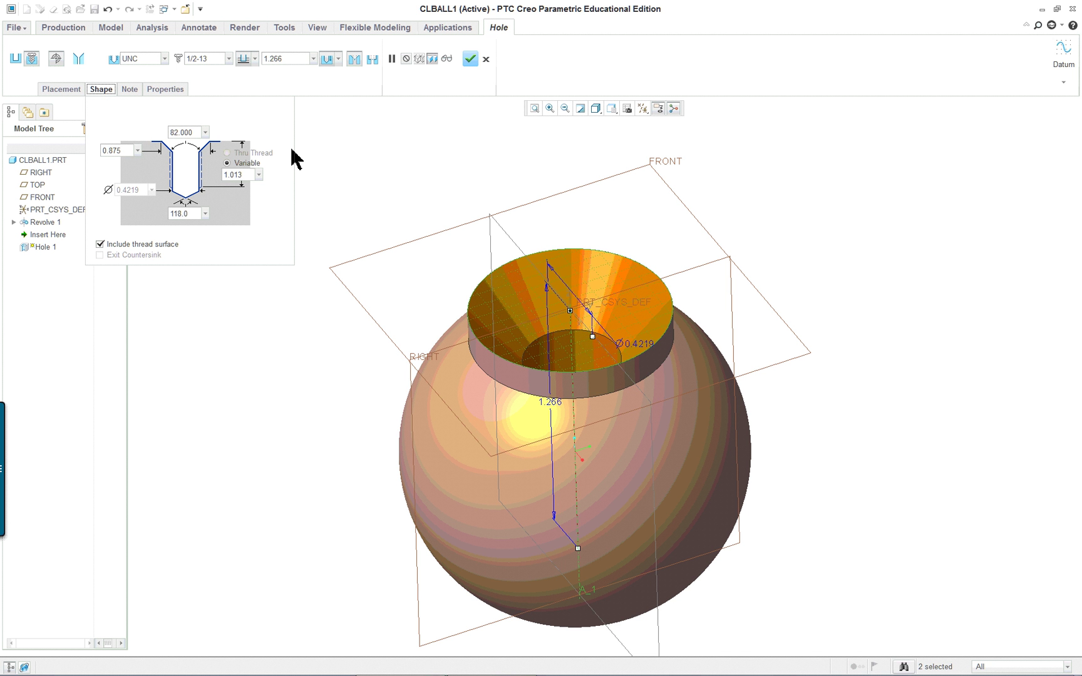
- Set the hole's thread depth to 0.375
key(alt+Tab)
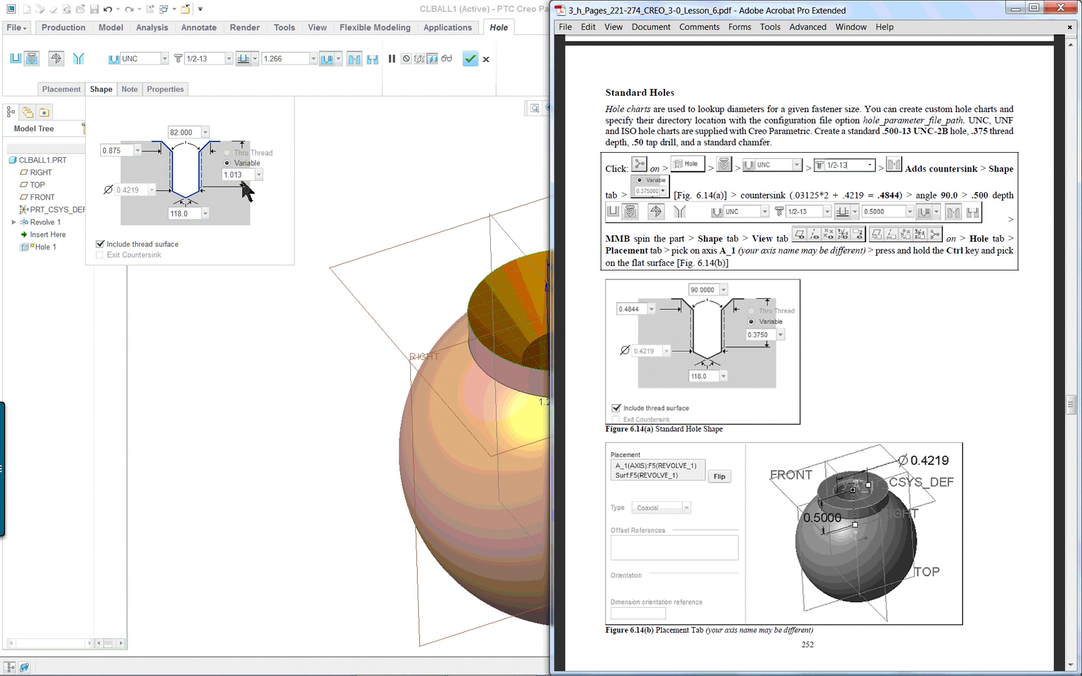
double_click(246, 175)
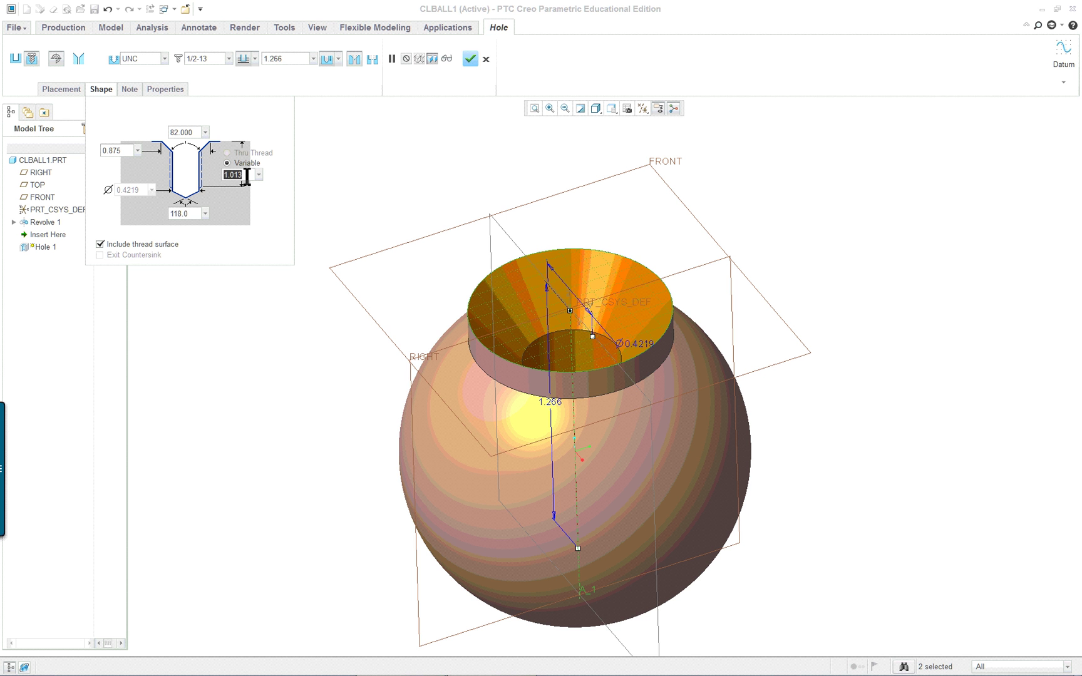
key(BackSpace)
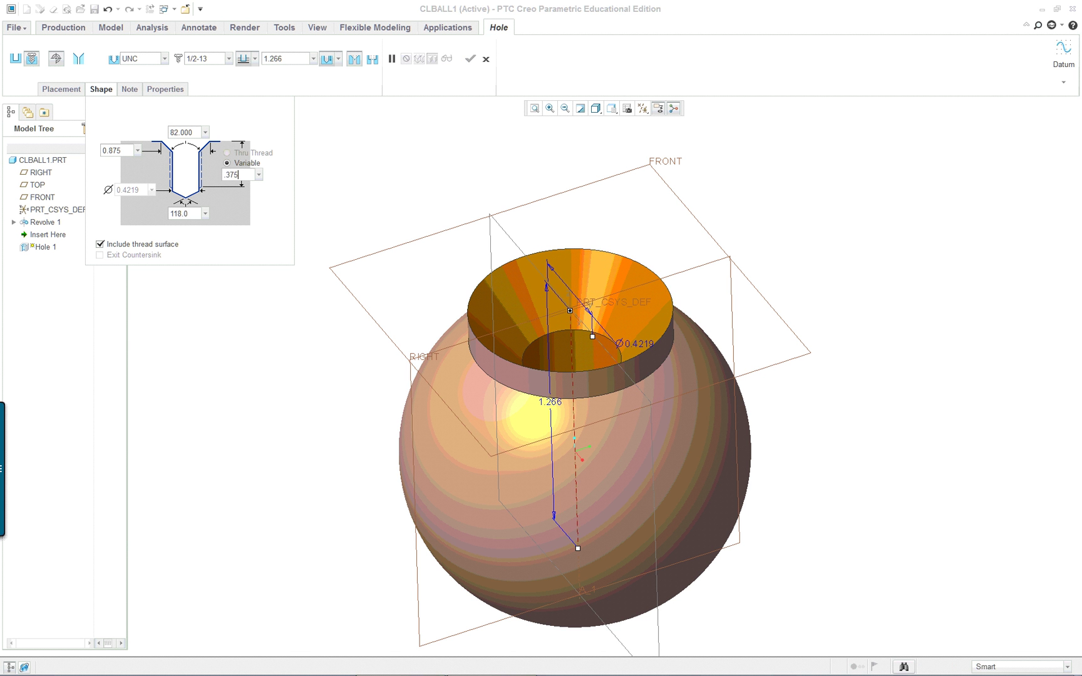
key(Return)
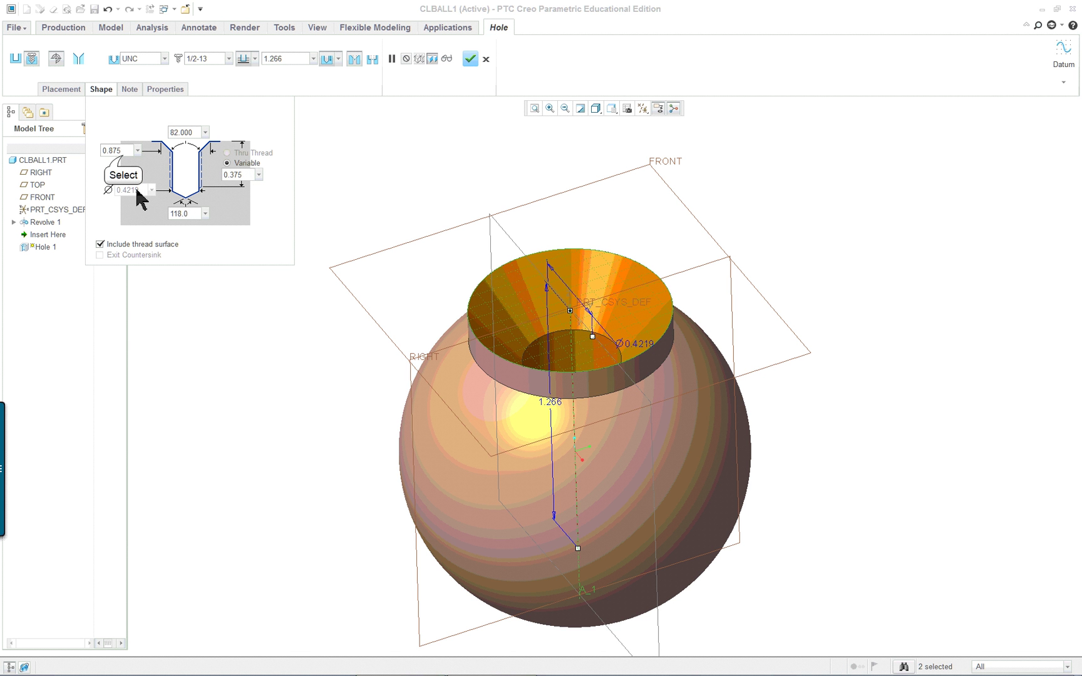
- Set the countersink diameter to 0.4484 with a 90° angle
click(122, 156)
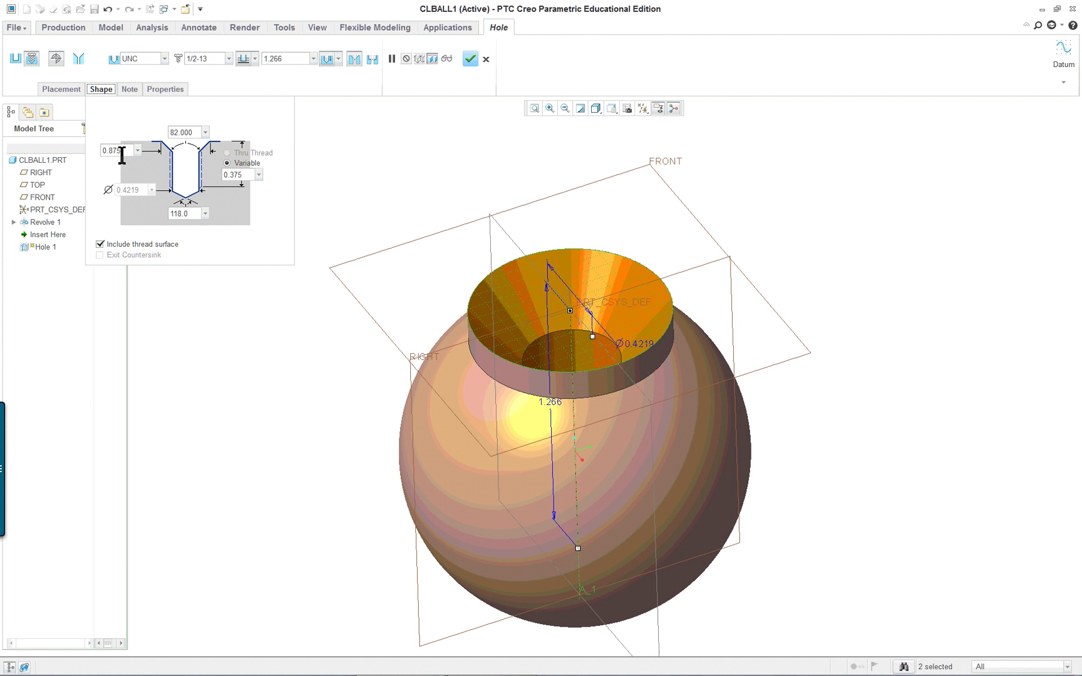
key(alt+Tab)
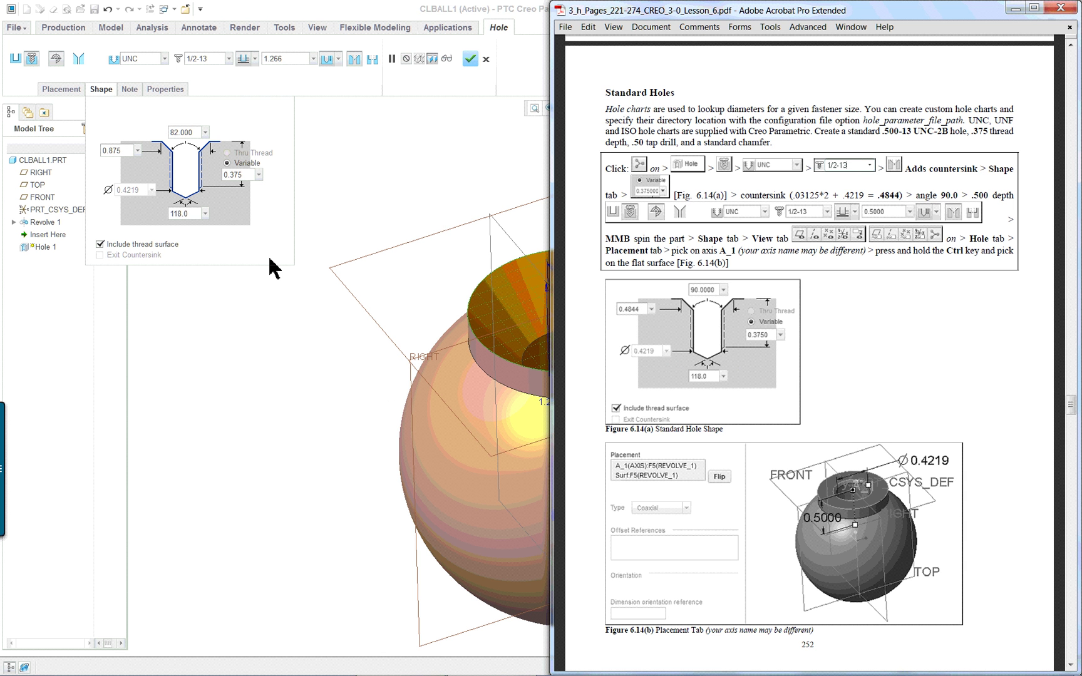
key(alt+Tab)
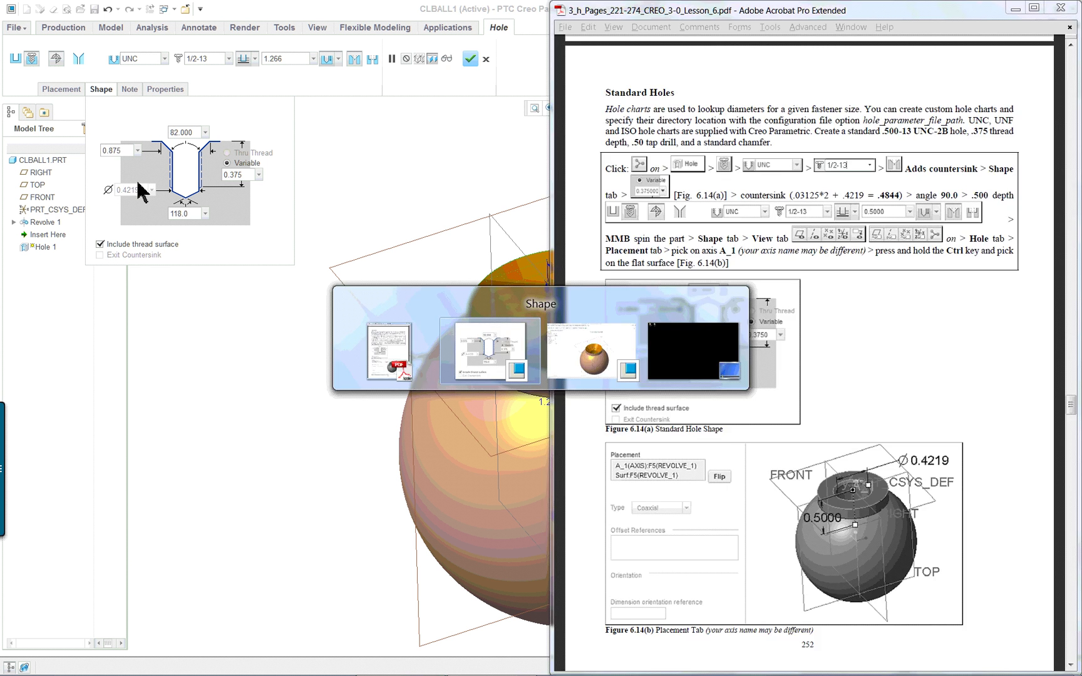
double_click(122, 156)
key(BackSpace)
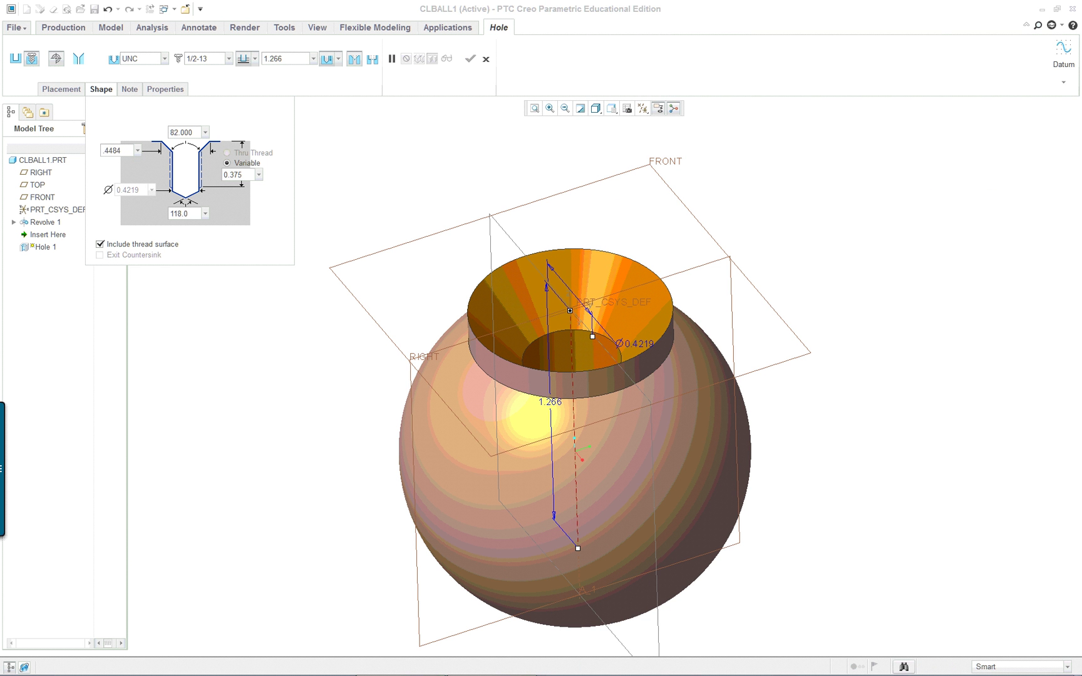
key(Return)
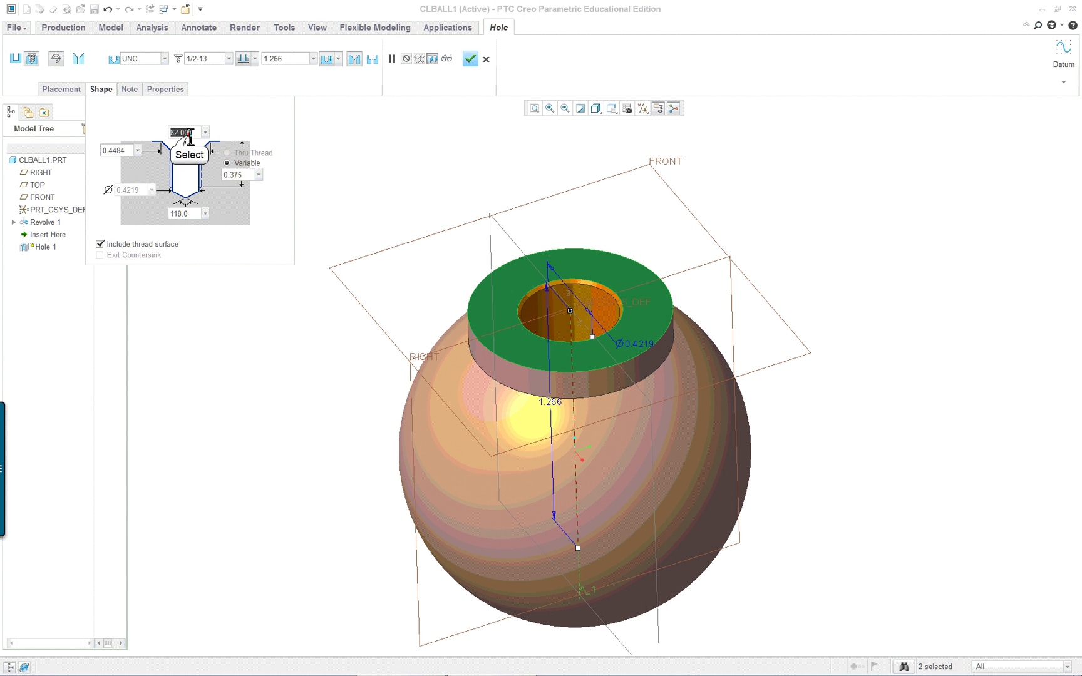
text(90)
key(Return)
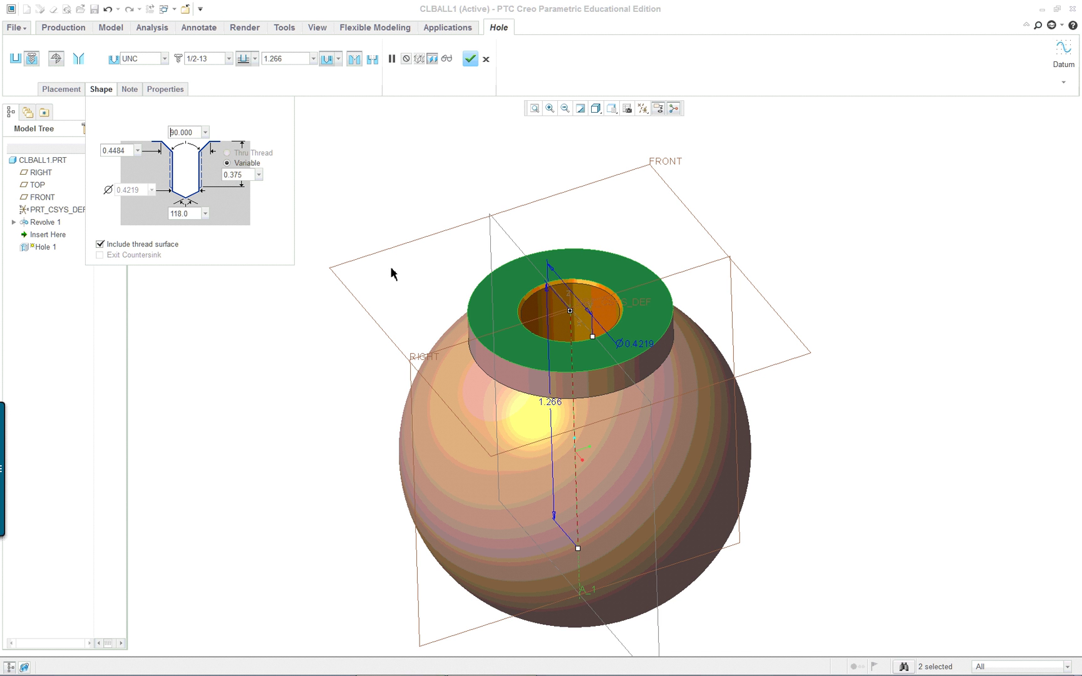
mouse_move(640, 374)
middle_down()
mouse_move(744, 357)
mouse_move(719, 464)
mouse_move(744, 457)
mouse_move(736, 452)
middle_up()
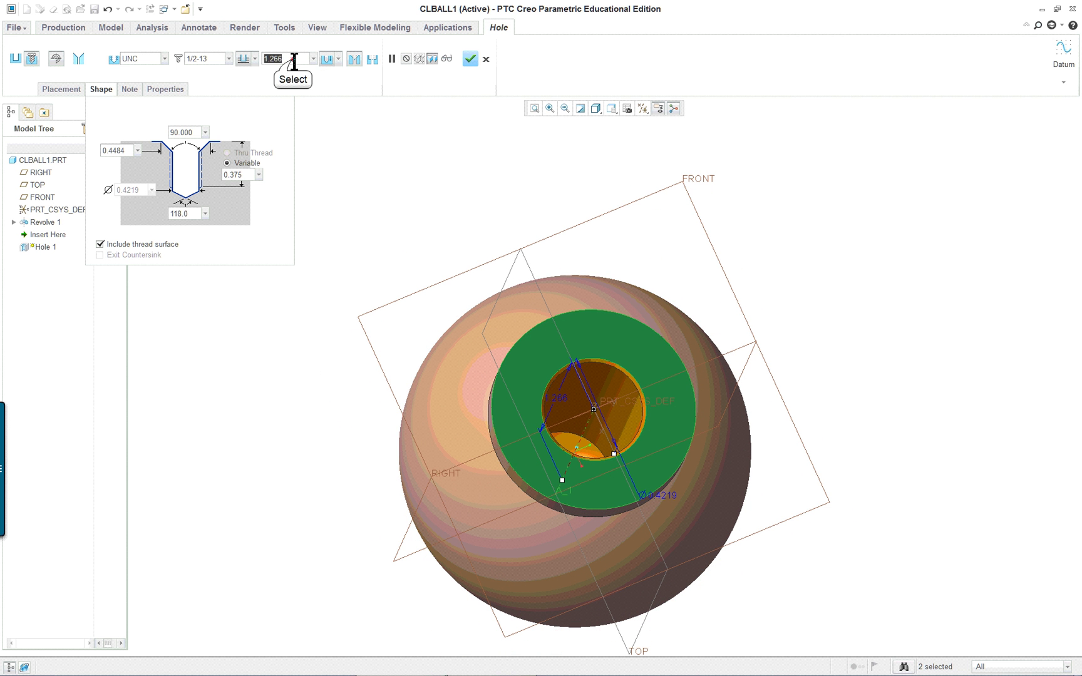
- Set the hole depth to 0.500
key(alt+Tab)
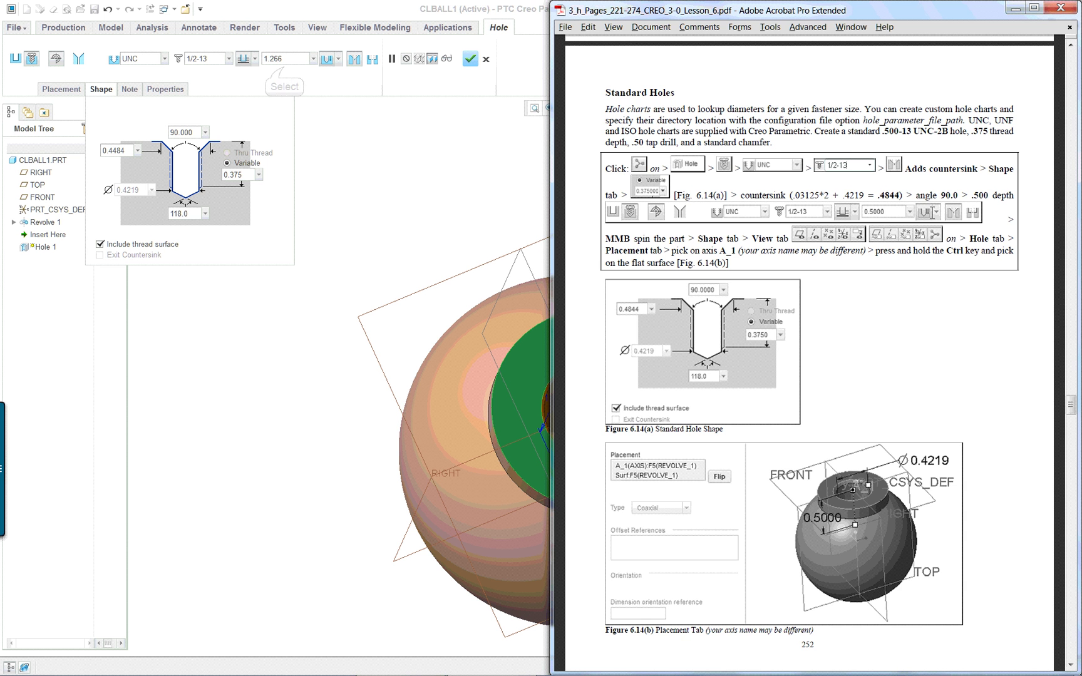
click(285, 60)
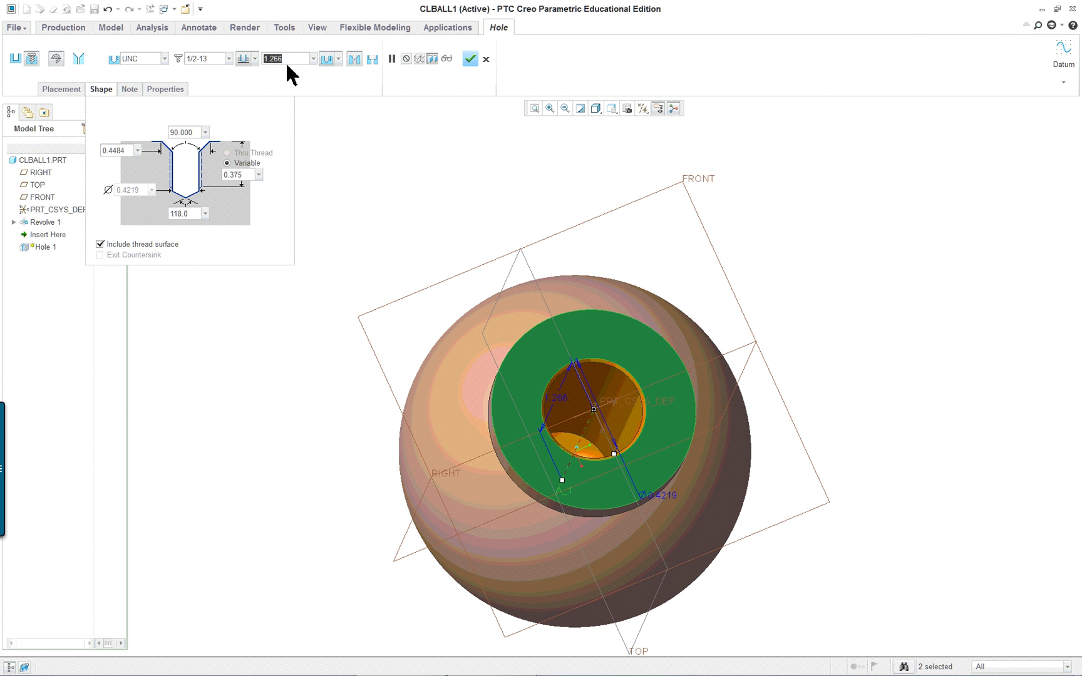
key(BackSpace)
key(Return)
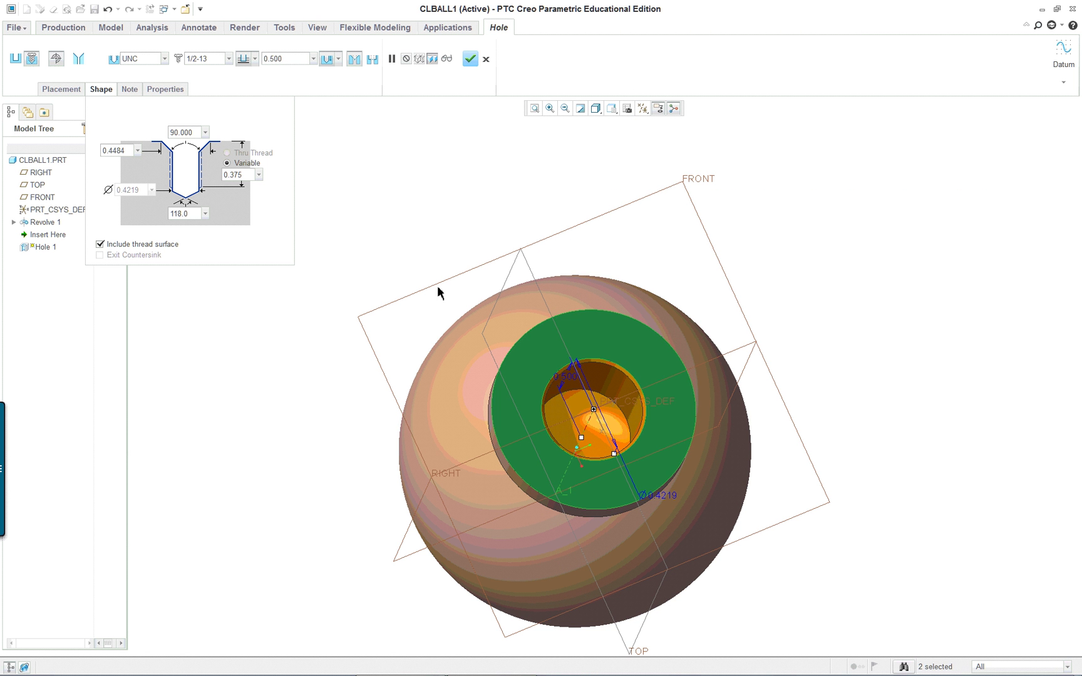
middle_drag(439, 292, 442, 238)
middle_drag(335, 268, 322, 322)
- Complete the countersunk 1/2-13 tapped hole as Hole 1
key(alt+Tab)
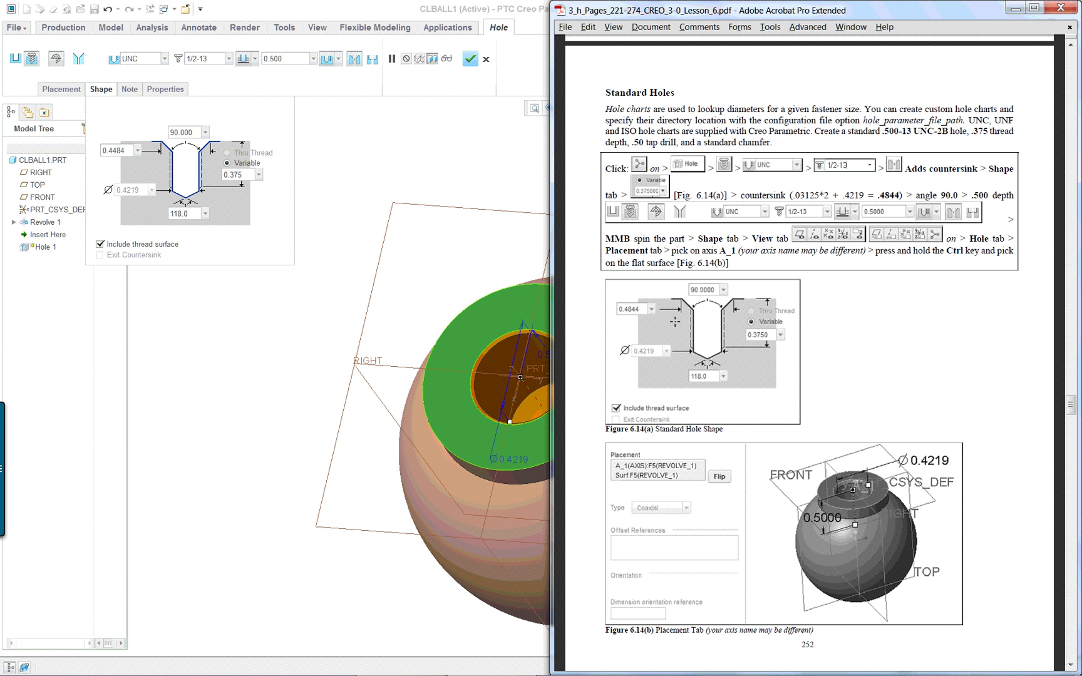
click(315, 237)
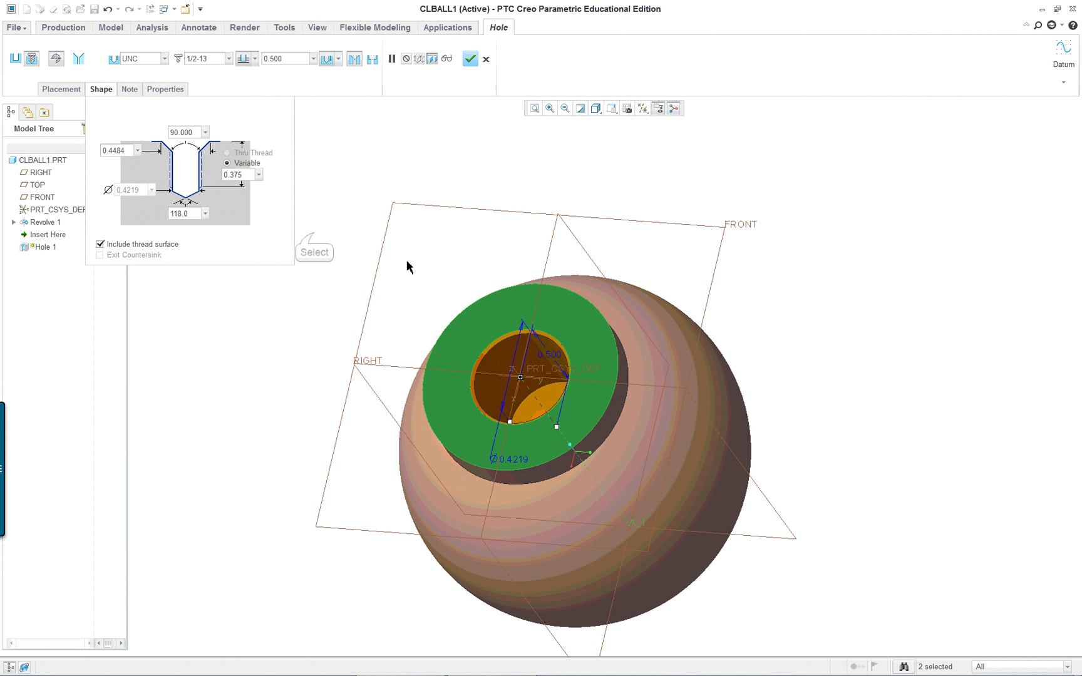
middle_drag(664, 401, 683, 354)
scroll(682, 354, down, 2)
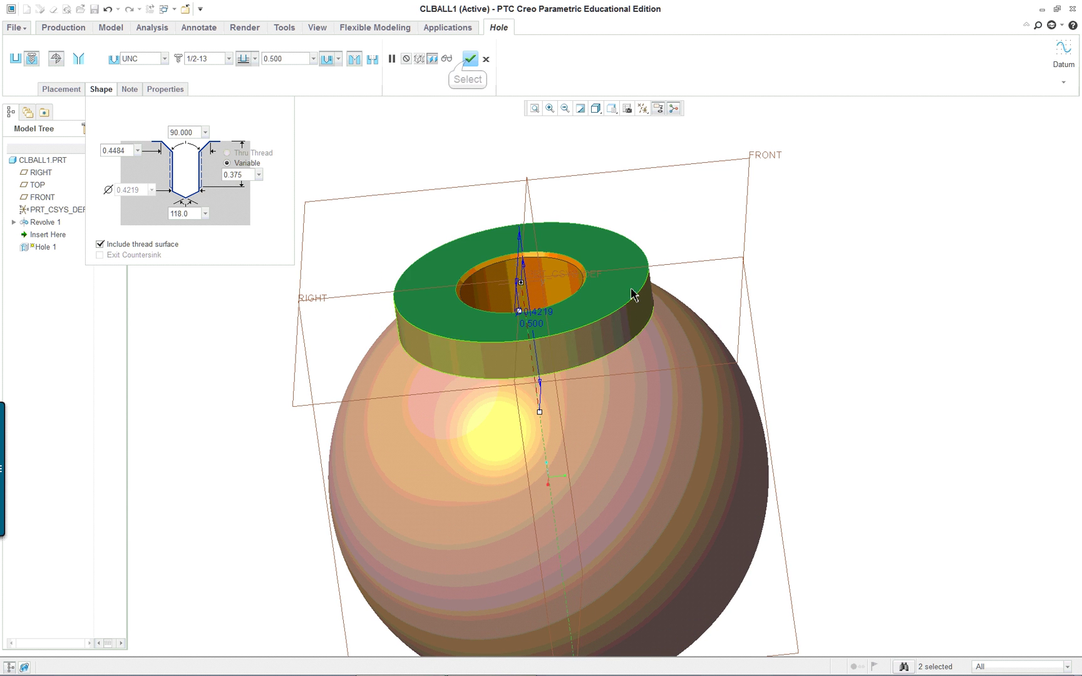
click(468, 61)
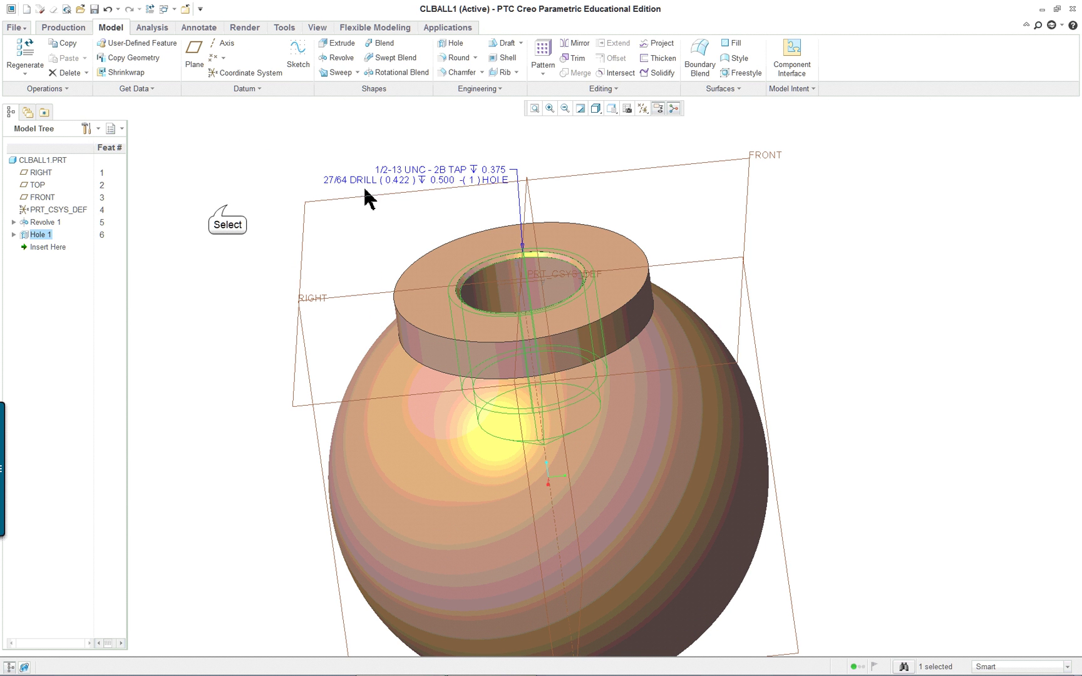
click(225, 208)
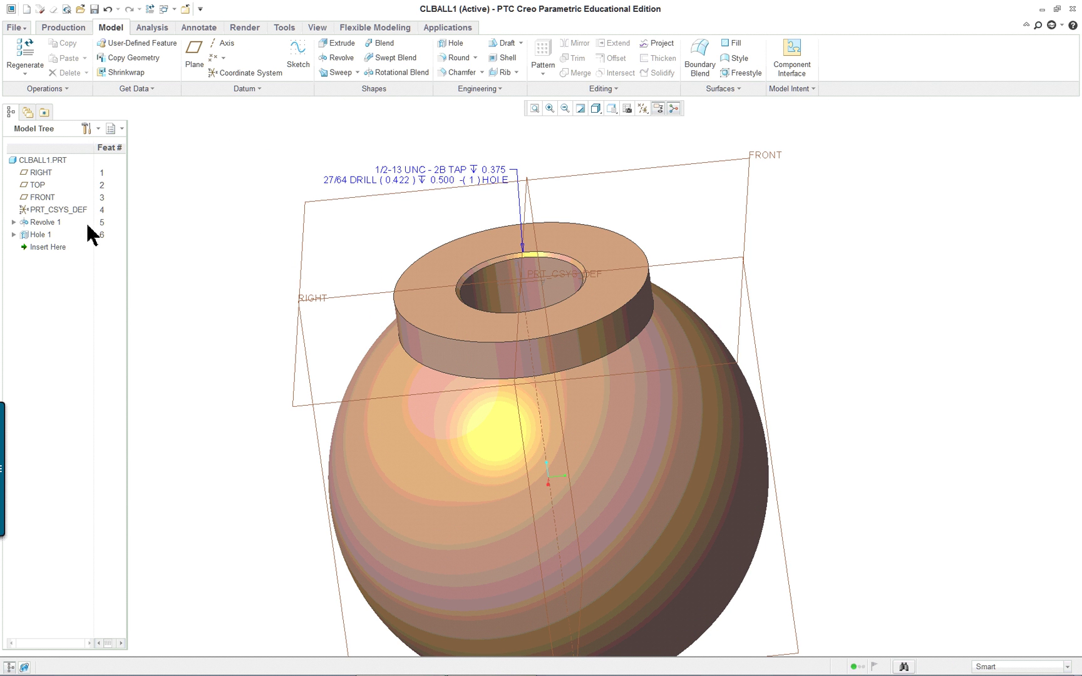
click(310, 28)
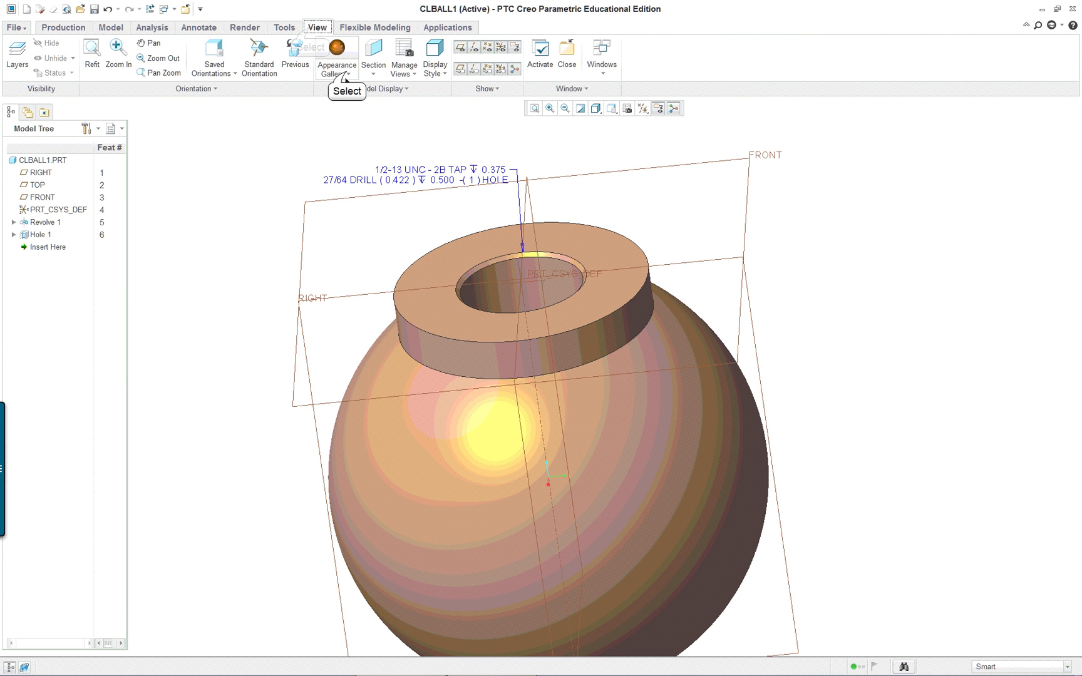
- Edit the model's current appearance to the Generic class with transparency 38
click(337, 65)
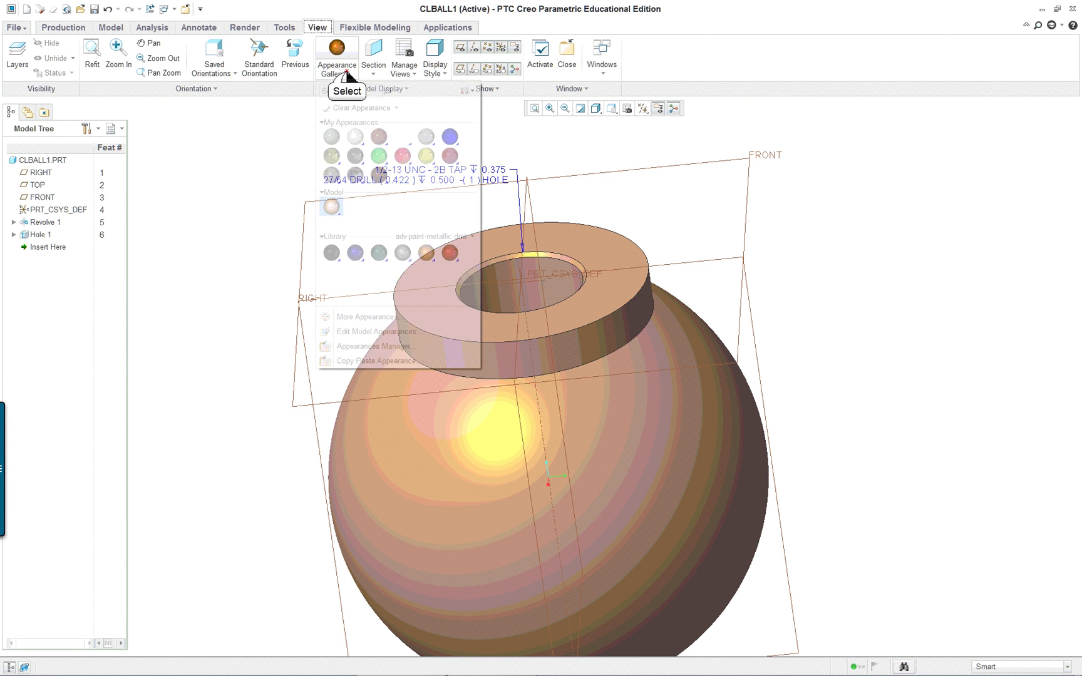
right_click(332, 206)
click(361, 219)
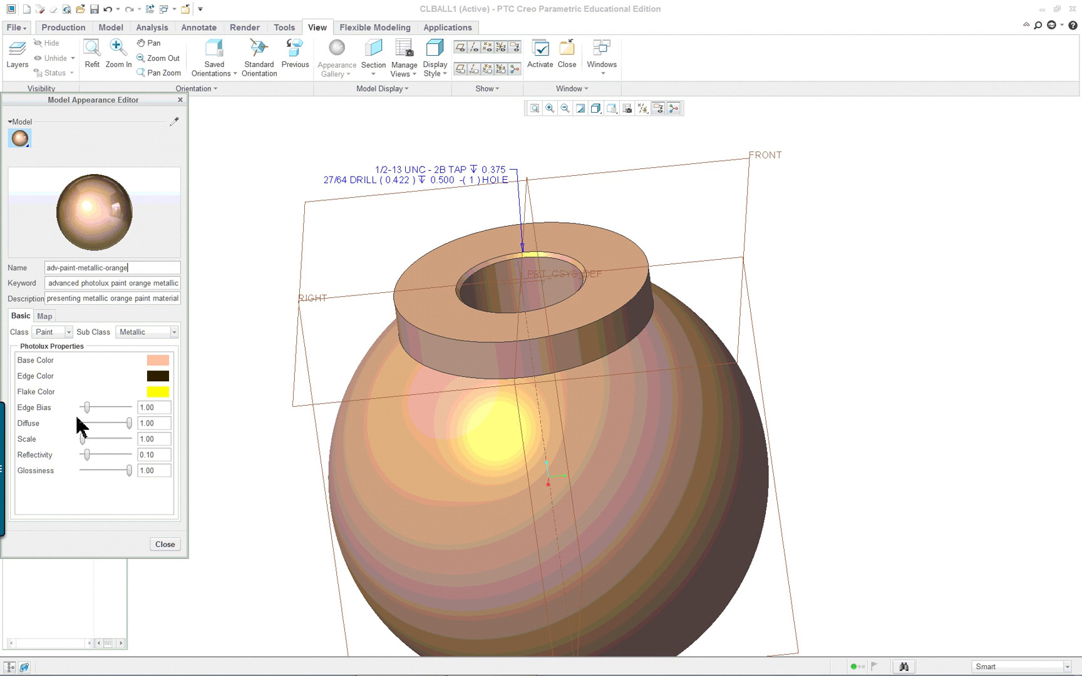
click(68, 333)
click(157, 333)
click(154, 344)
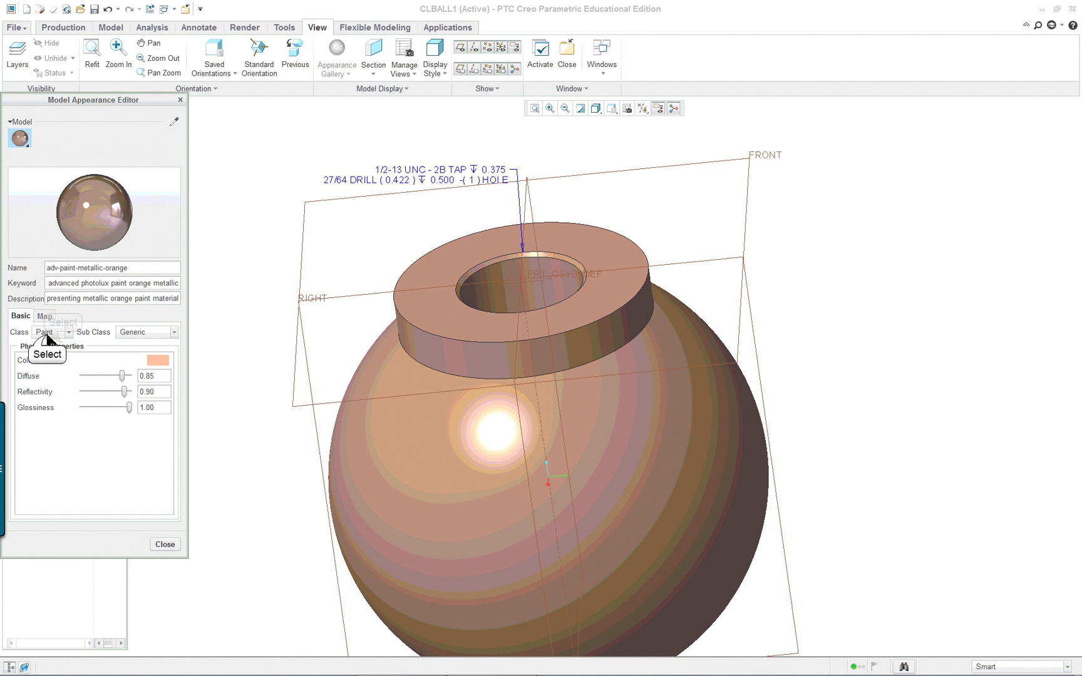
click(47, 336)
key(Down)
key(Return)
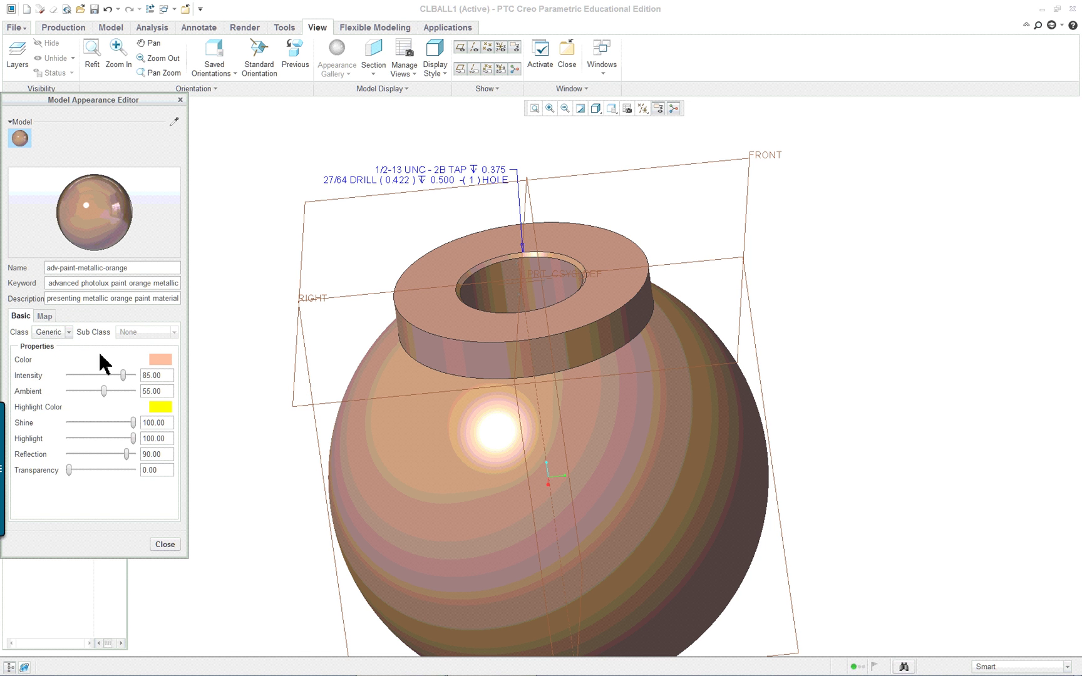
drag(70, 471, 93, 471)
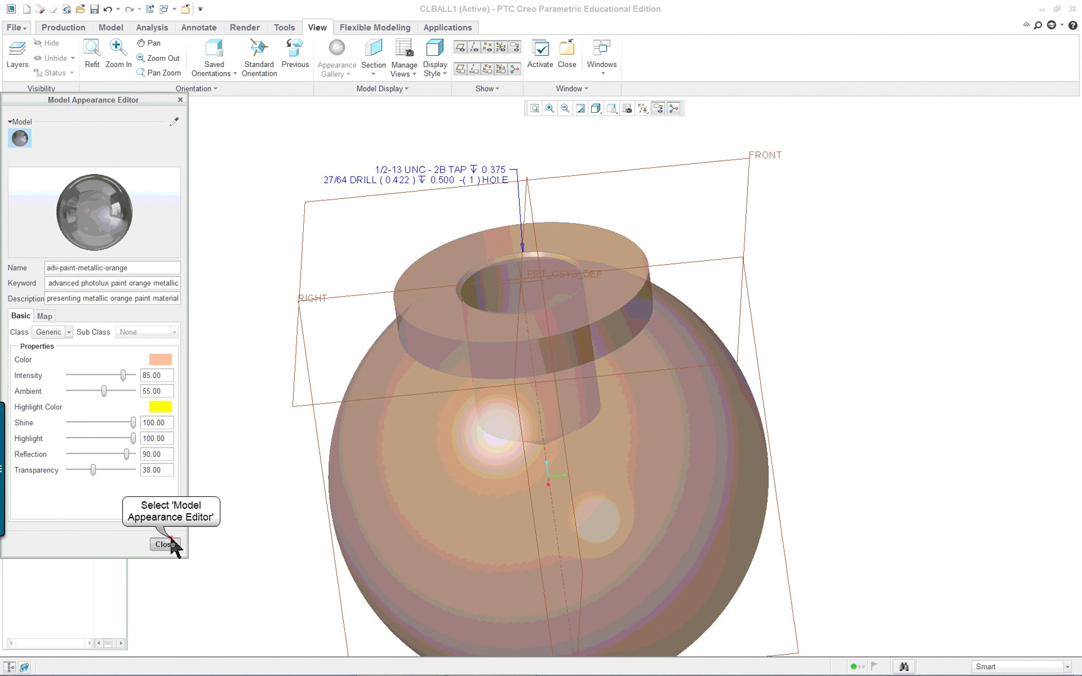
click(166, 544)
middle_drag(312, 479, 400, 513)
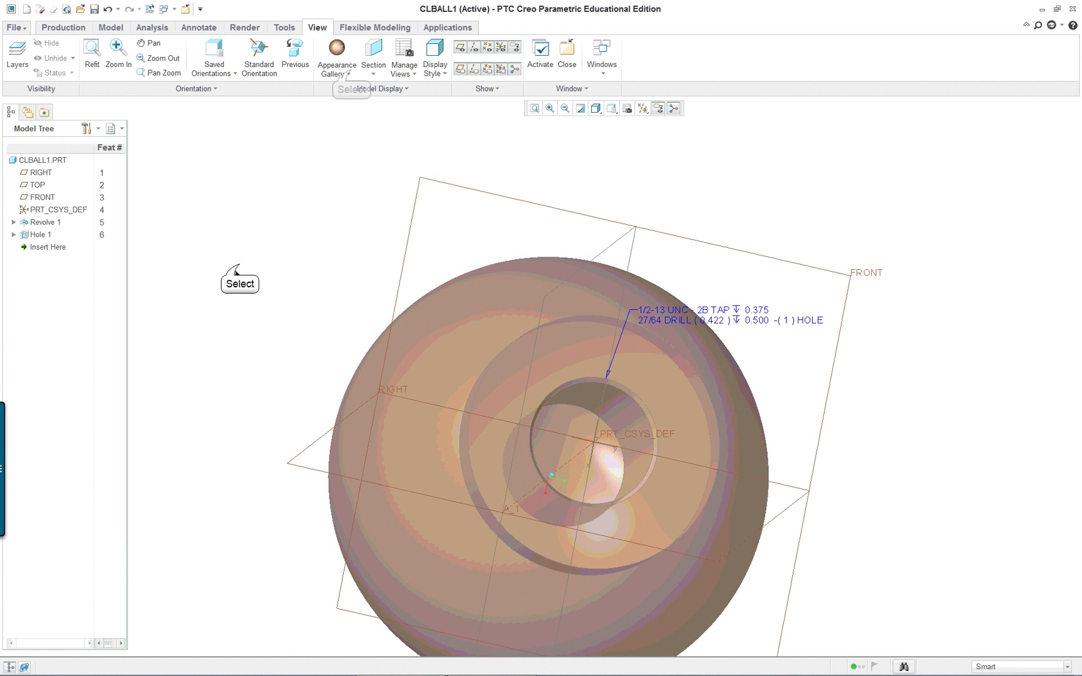
- Apply the blue appearance to the tapped hole's inner and rim surfaces
click(341, 66)
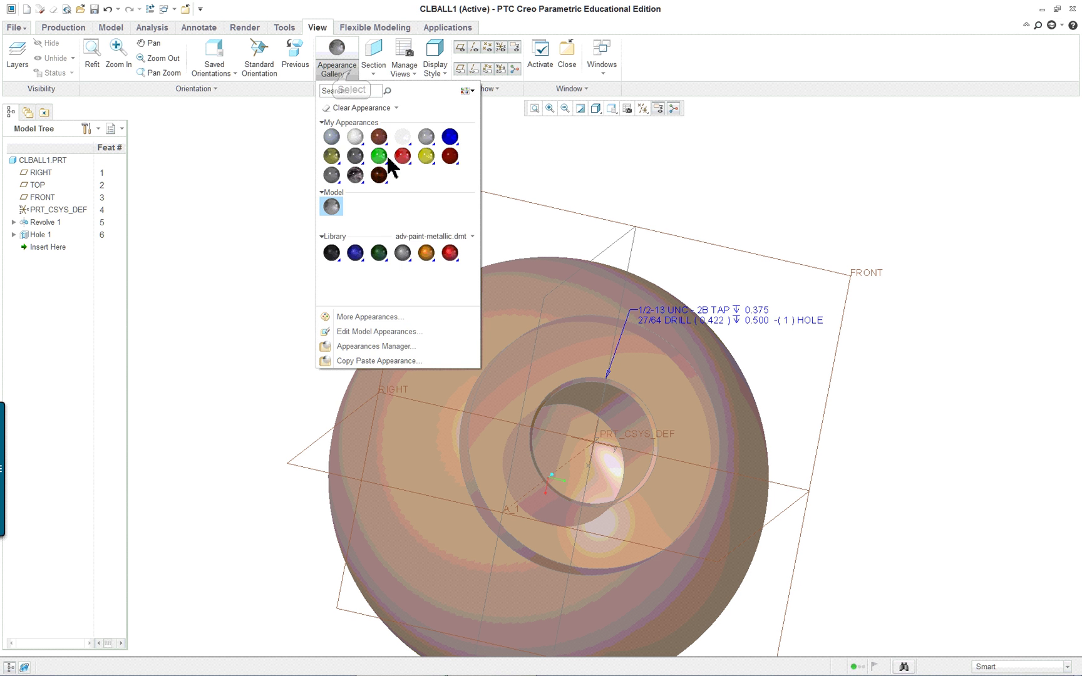
click(446, 138)
click(587, 410)
scroll(587, 413, down, 3)
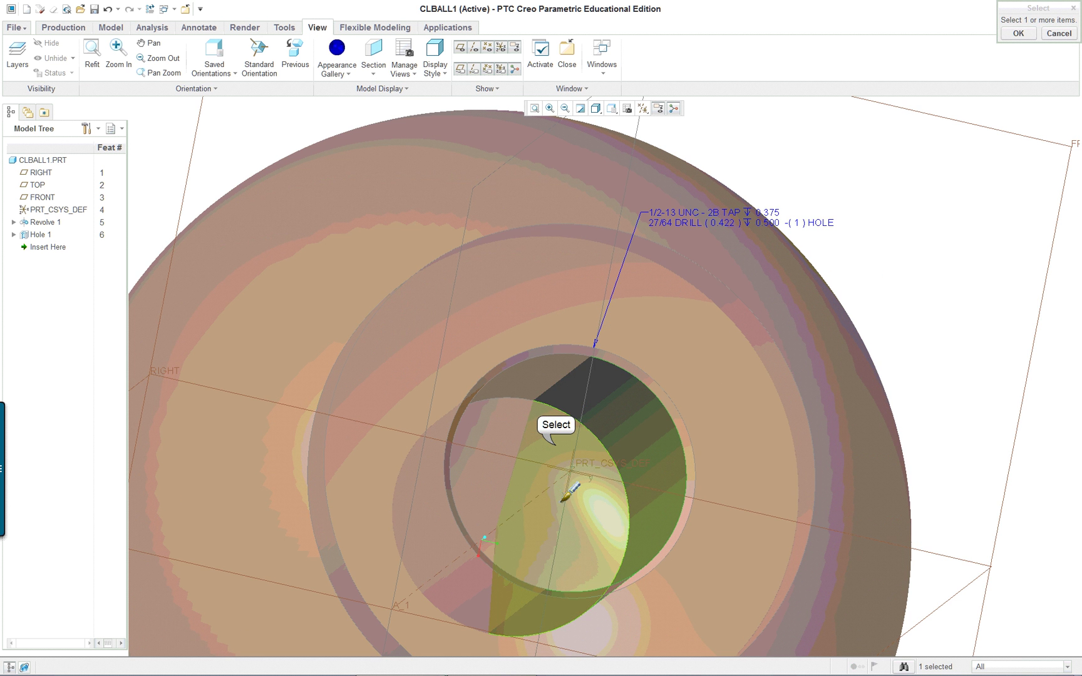
ctrl+click(617, 358)
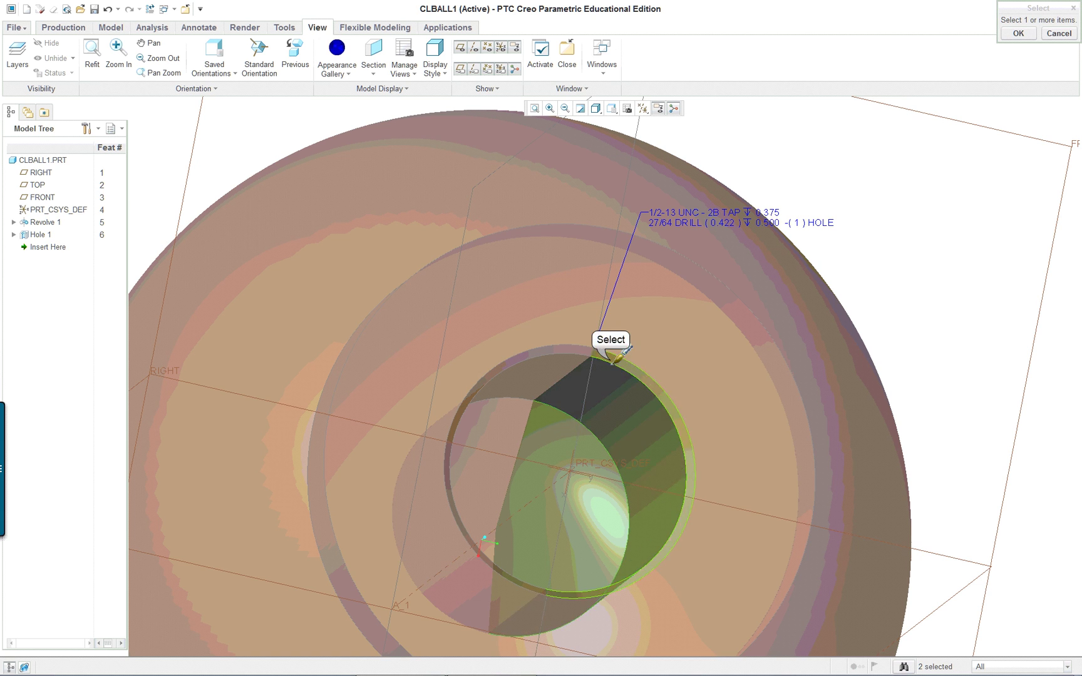
ctrl+click(616, 359)
middle_drag(617, 360, 857, 309)
middle_click(861, 376)
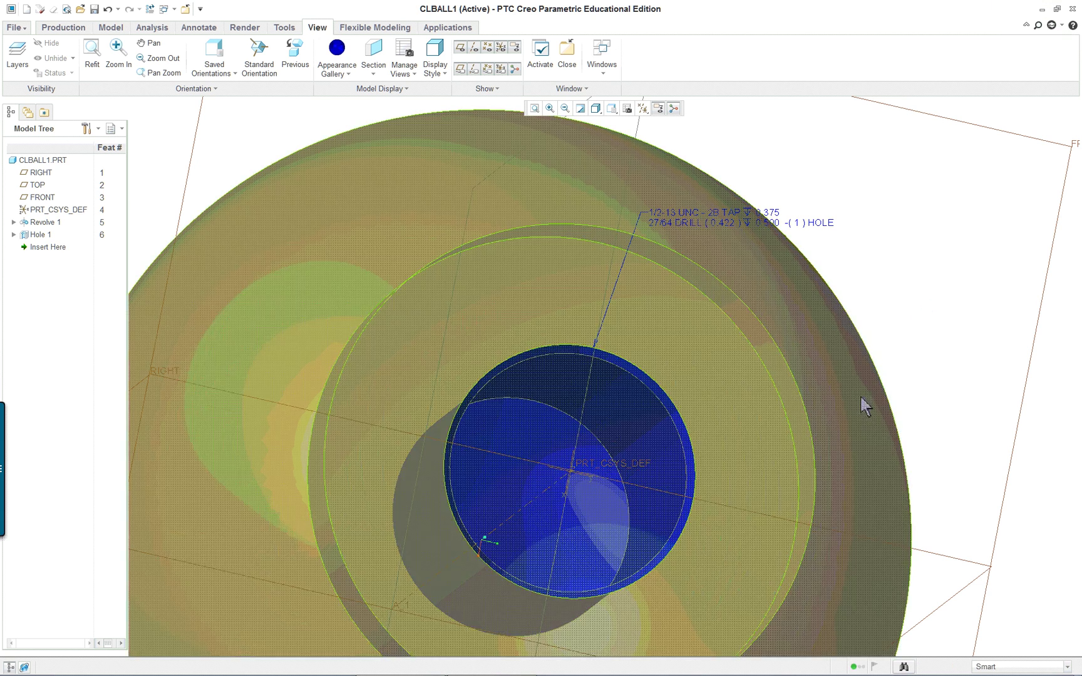
middle_drag(862, 401, 756, 503)
scroll(804, 442, up, 2)
scroll(776, 430, up, 3)
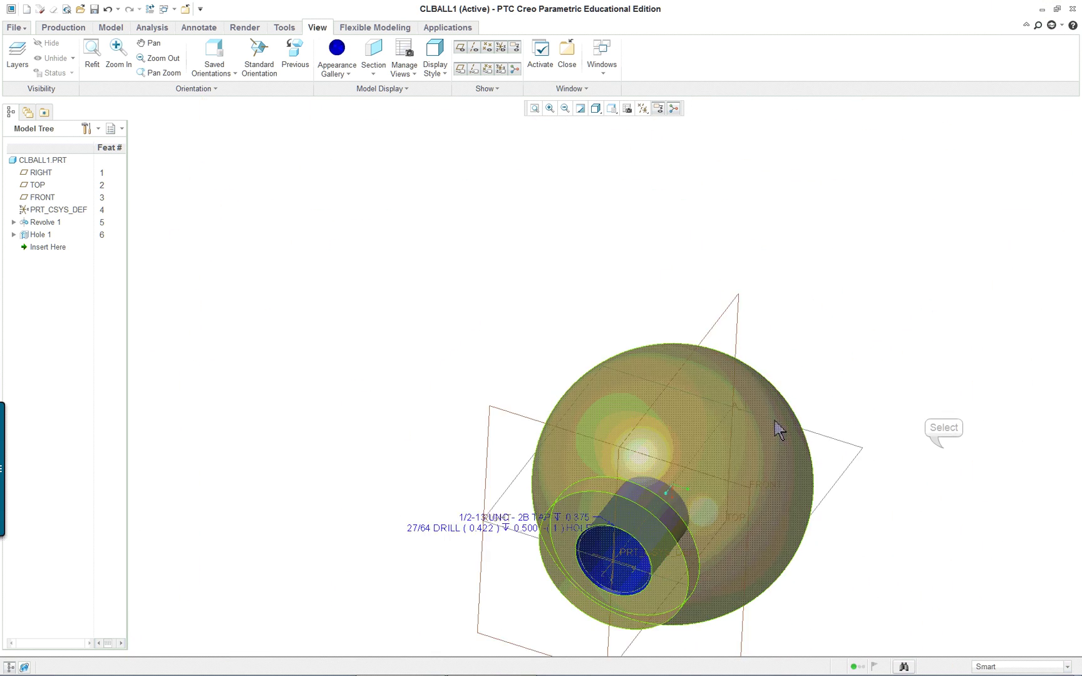
middle_drag(775, 431, 730, 495)
mouse_move(812, 601)
middle_down()
mouse_move(862, 399)
mouse_move(861, 407)
middle_up()
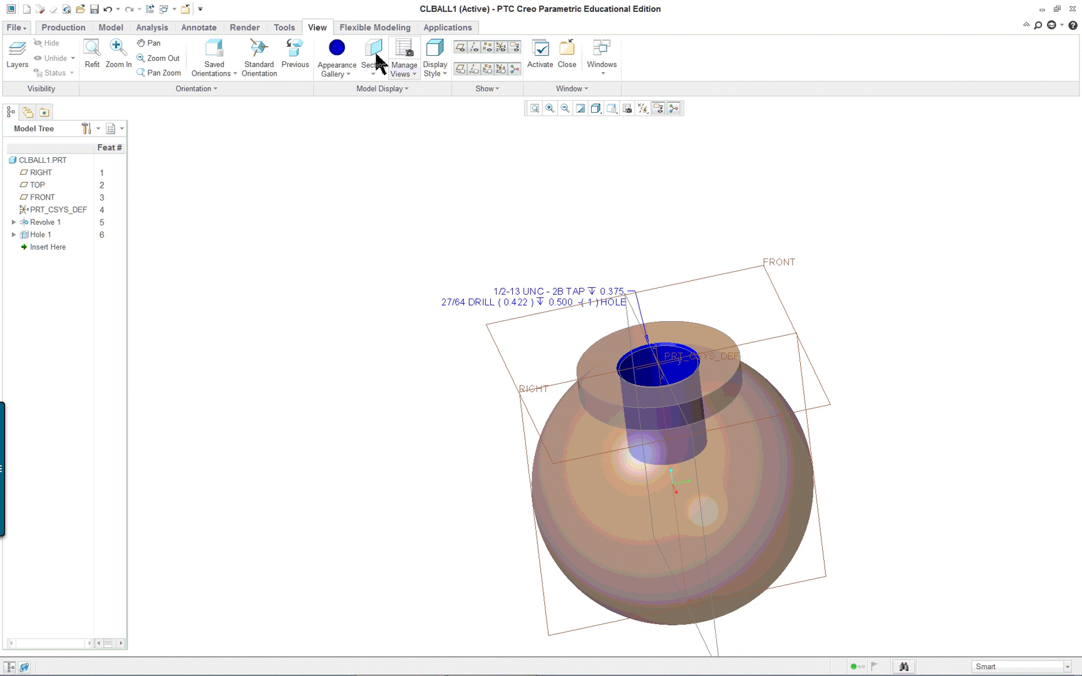
- Switch the display style to Hidden Line
click(596, 109)
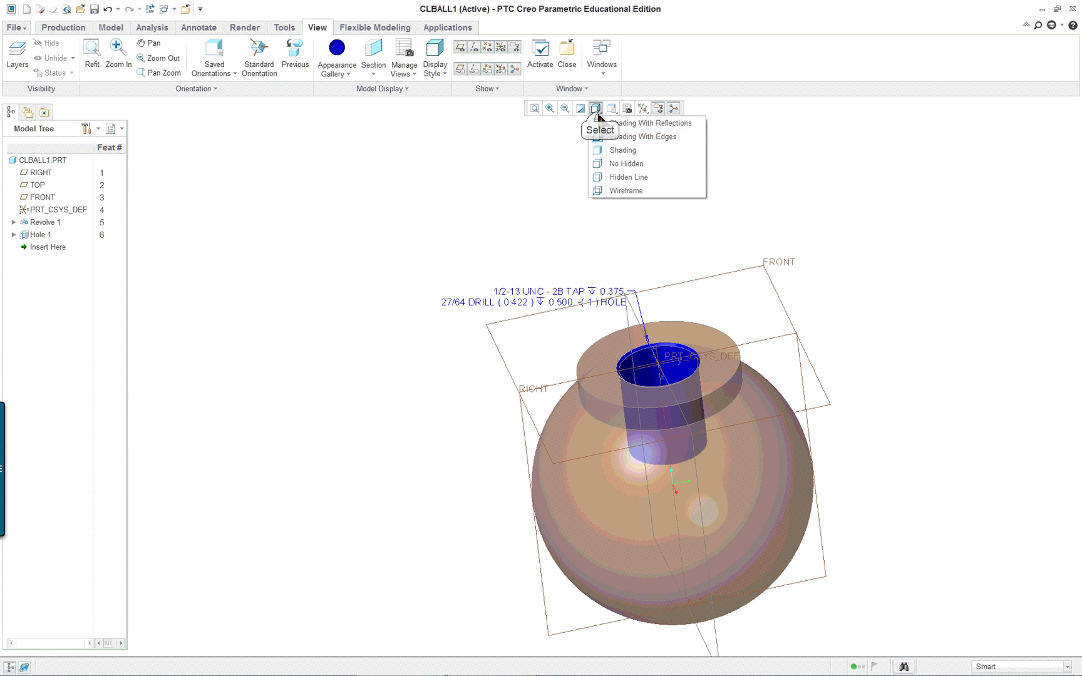
click(622, 178)
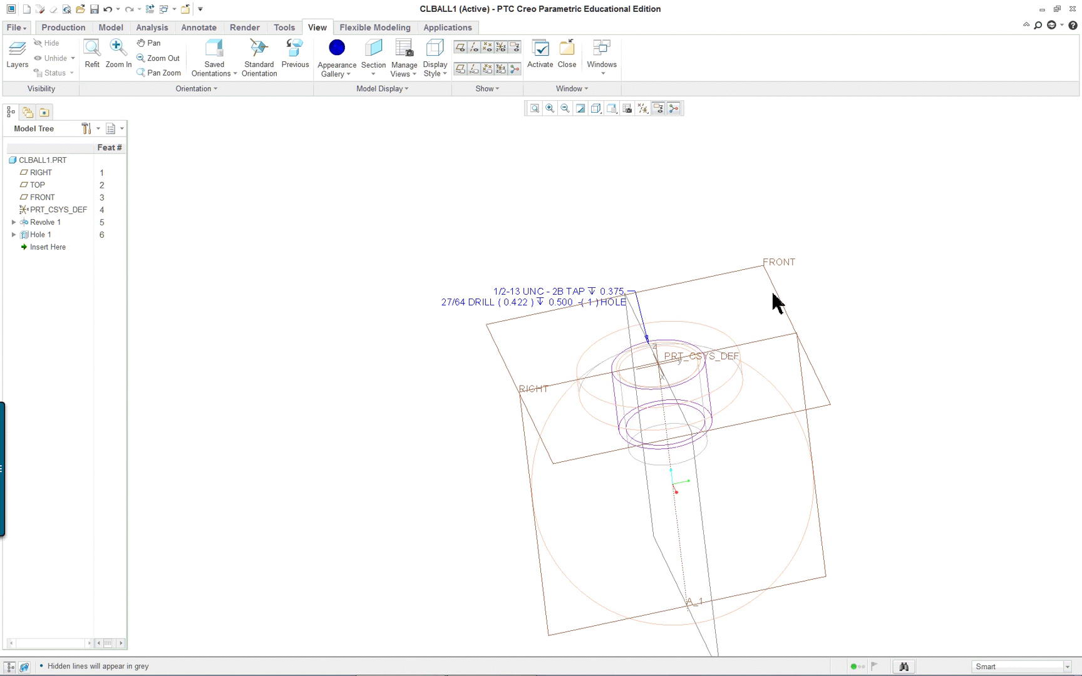
scroll(852, 407, down, 4)
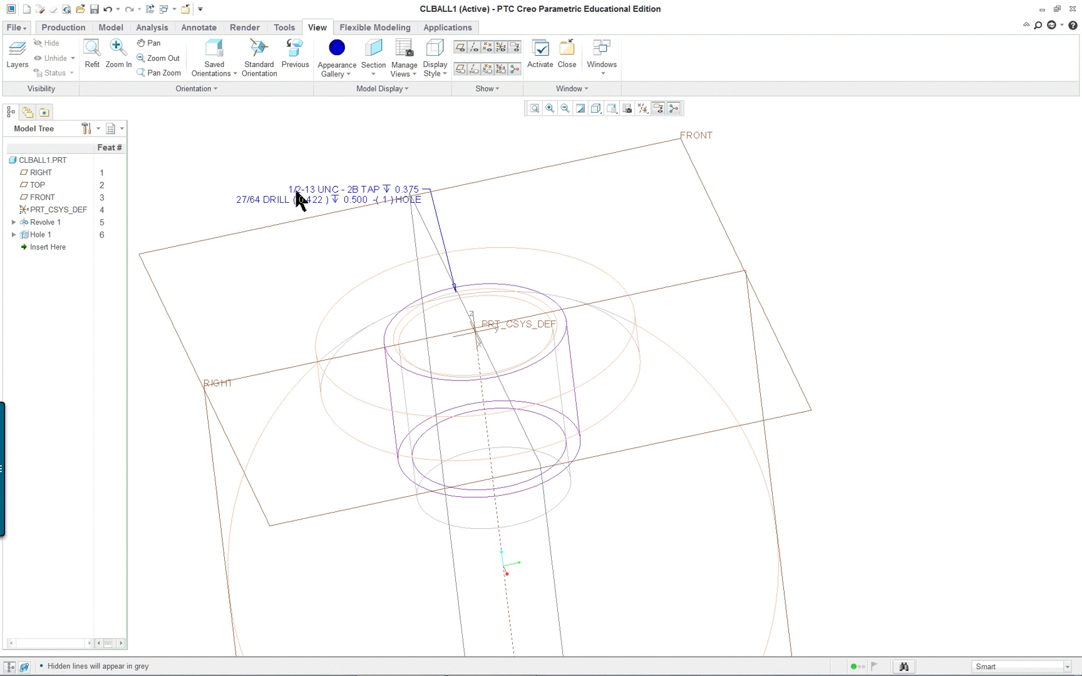
- Expand Hole 1 and filter the model tree to show Annotations and Sections
click(13, 235)
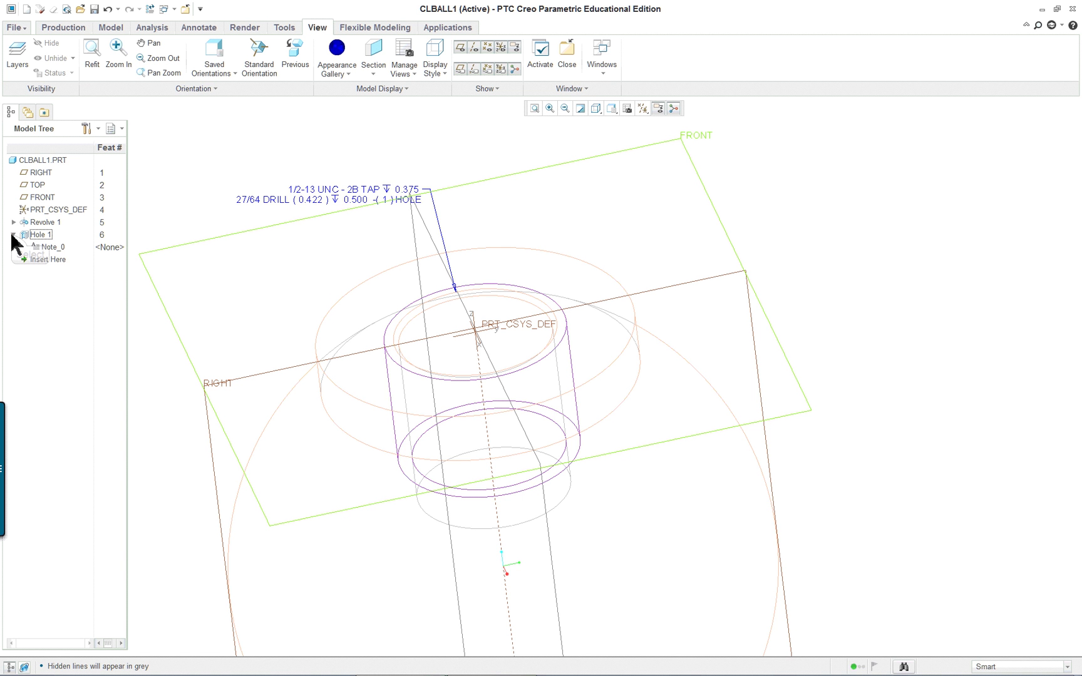
click(98, 131)
click(105, 142)
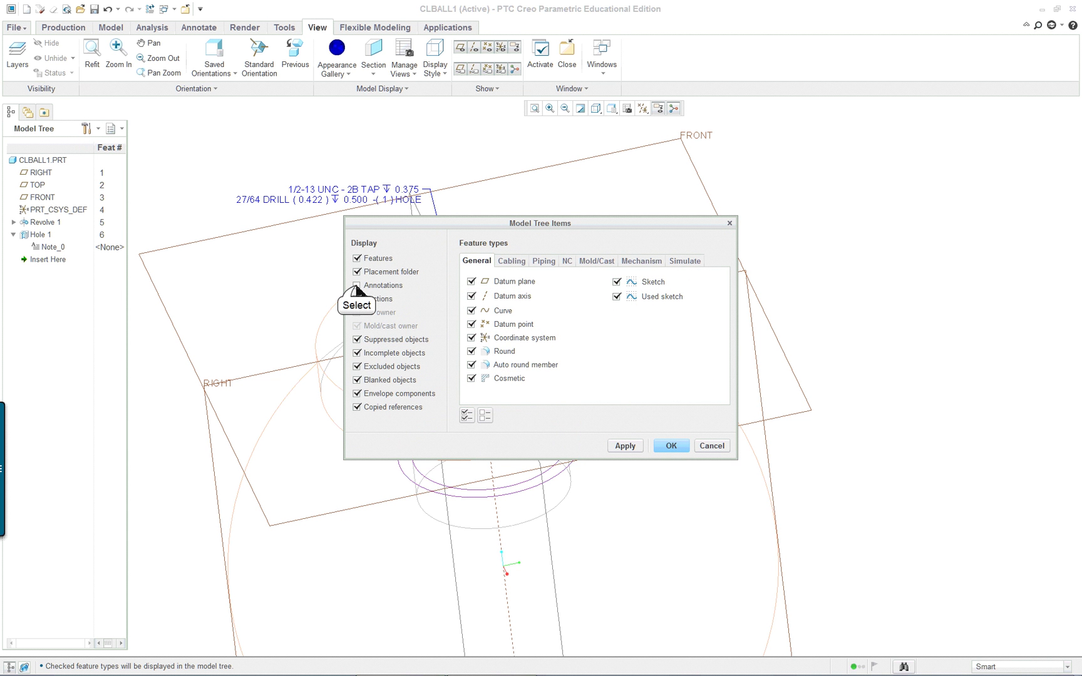
click(357, 286)
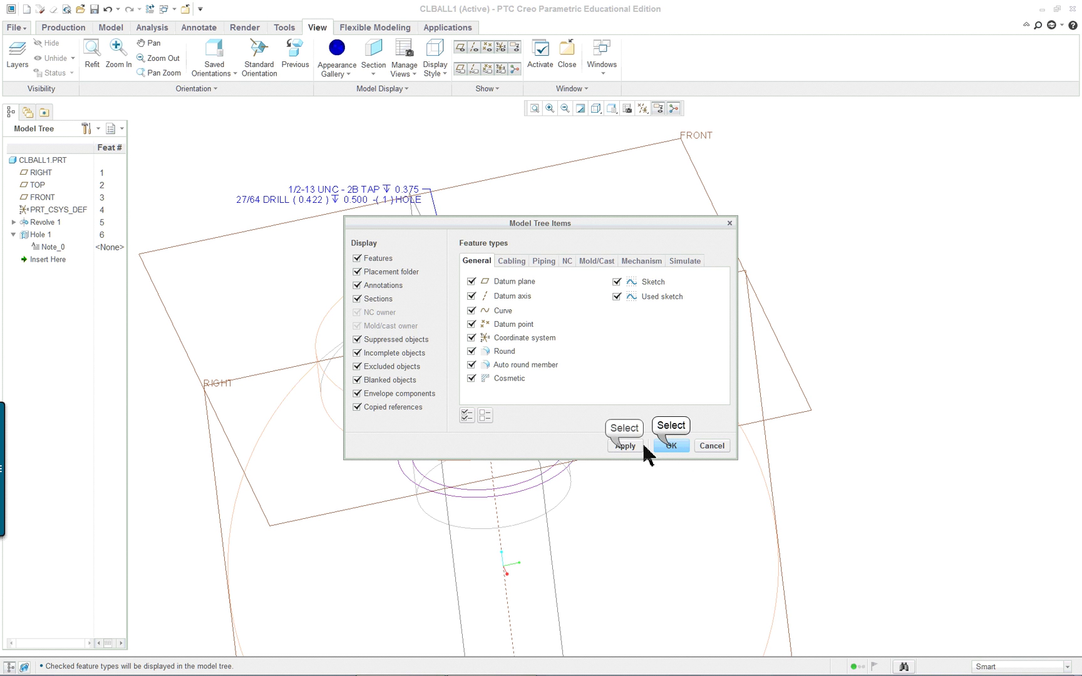
click(669, 447)
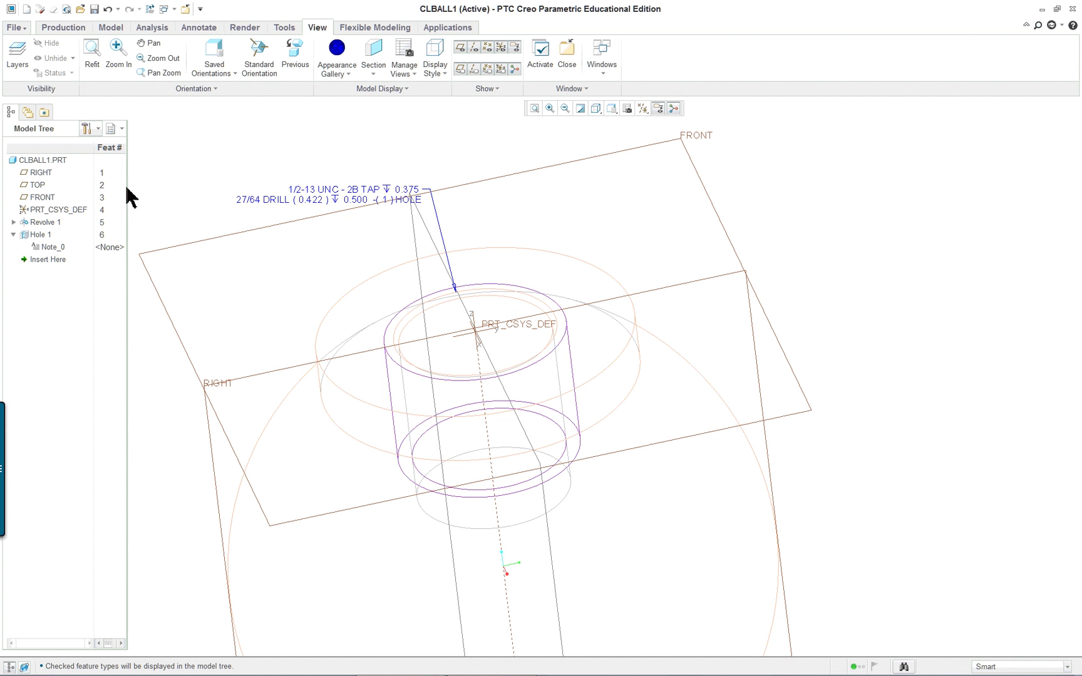
middle_drag(681, 370, 717, 365)
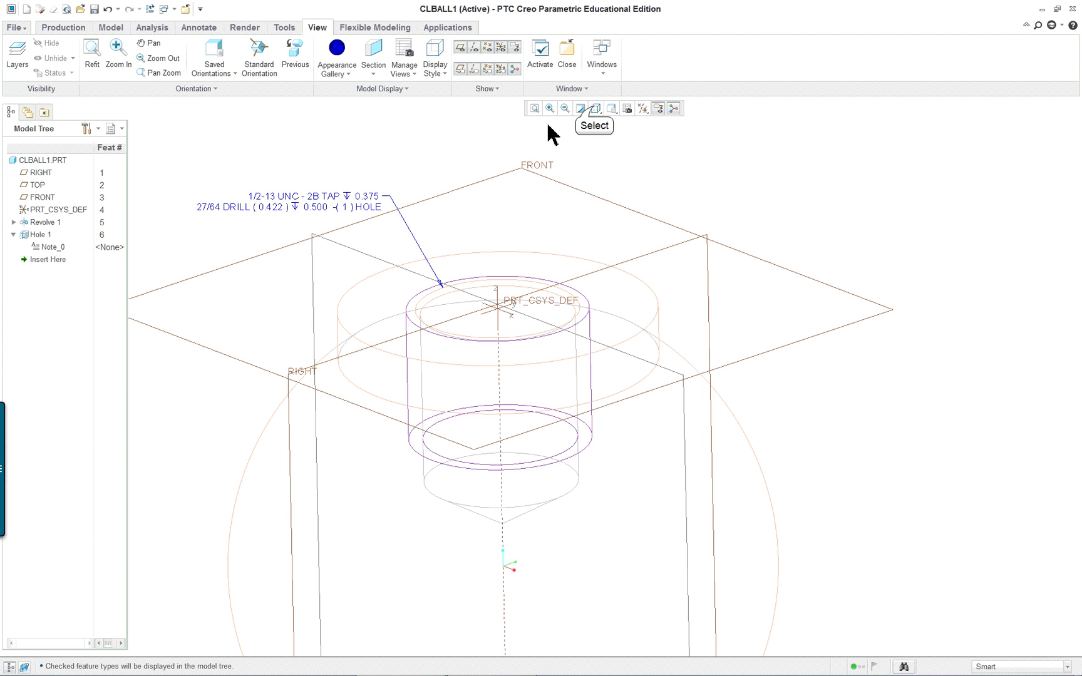
- Switch to Shading With Edges, keep annotations shown, and set the selection filter to Annotation
click(595, 109)
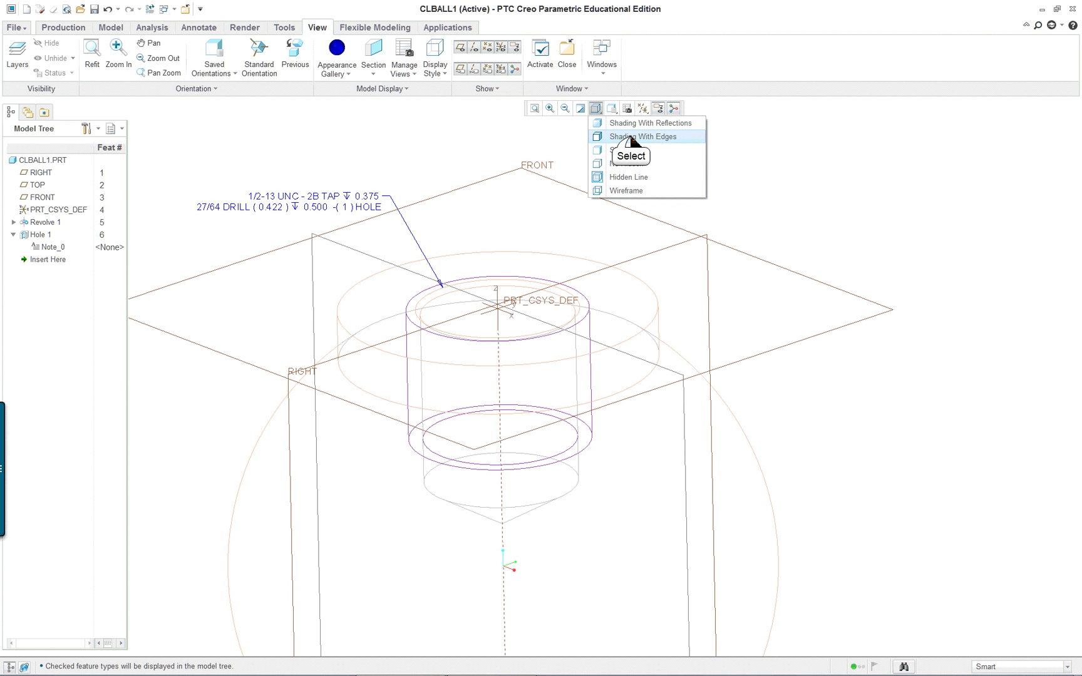
click(631, 136)
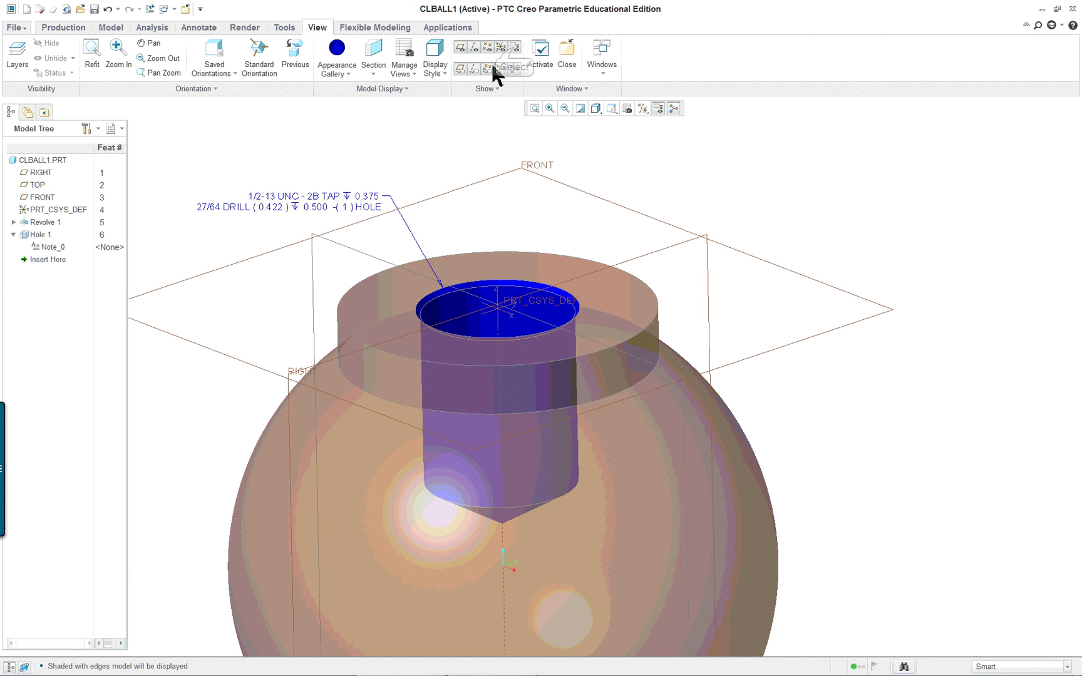
click(514, 49)
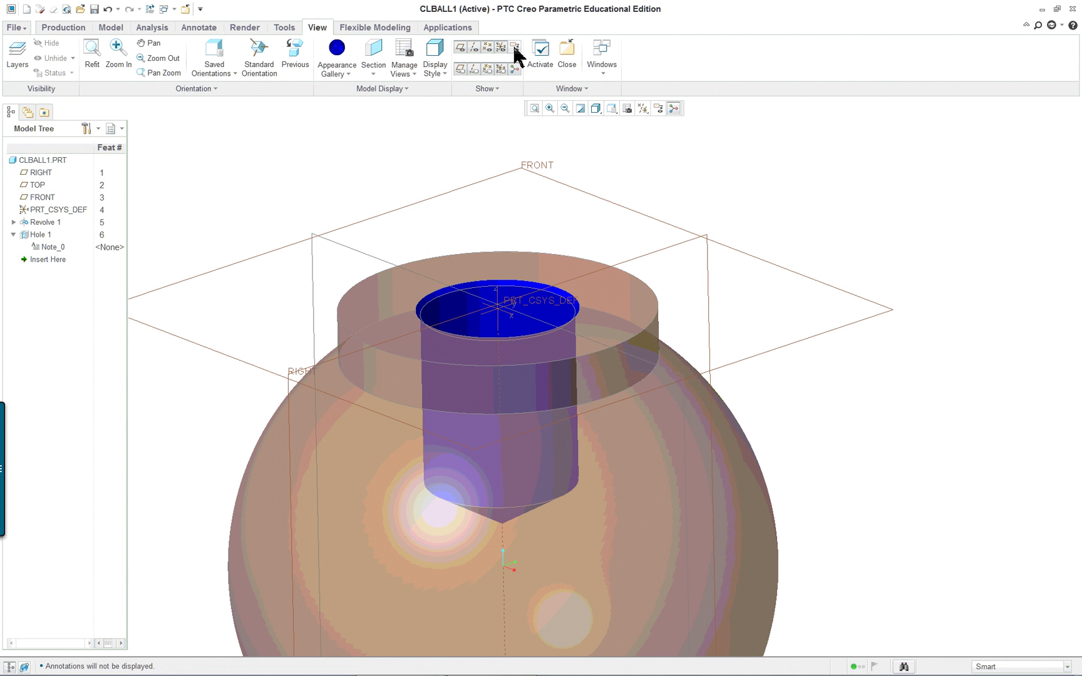
click(514, 48)
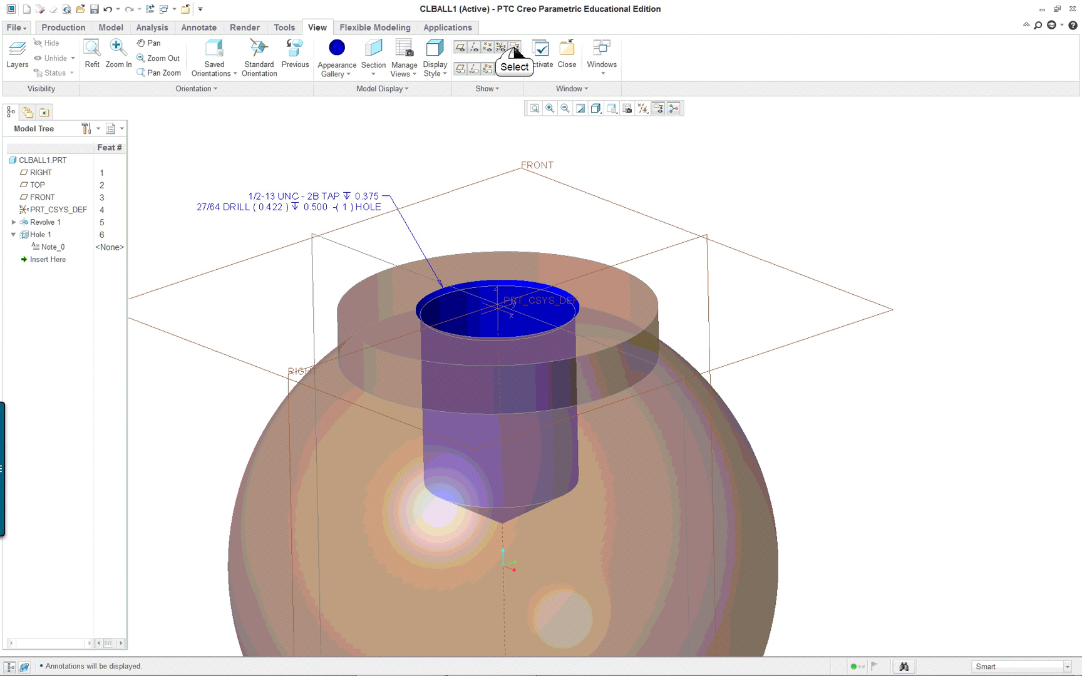
click(514, 49)
click(514, 49)
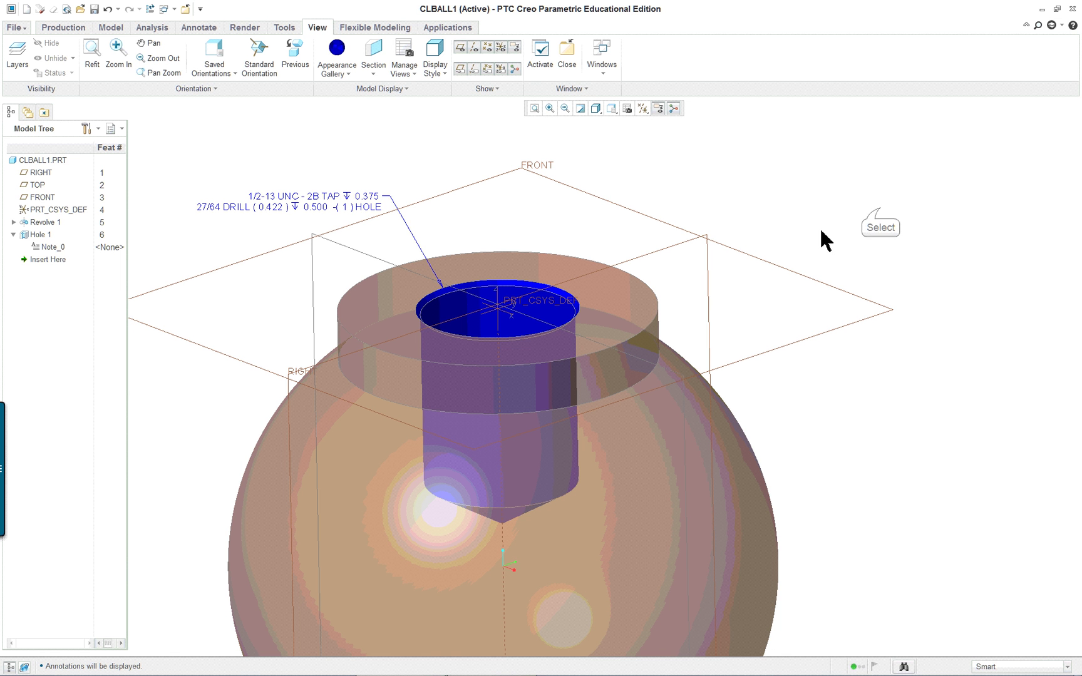
click(1013, 667)
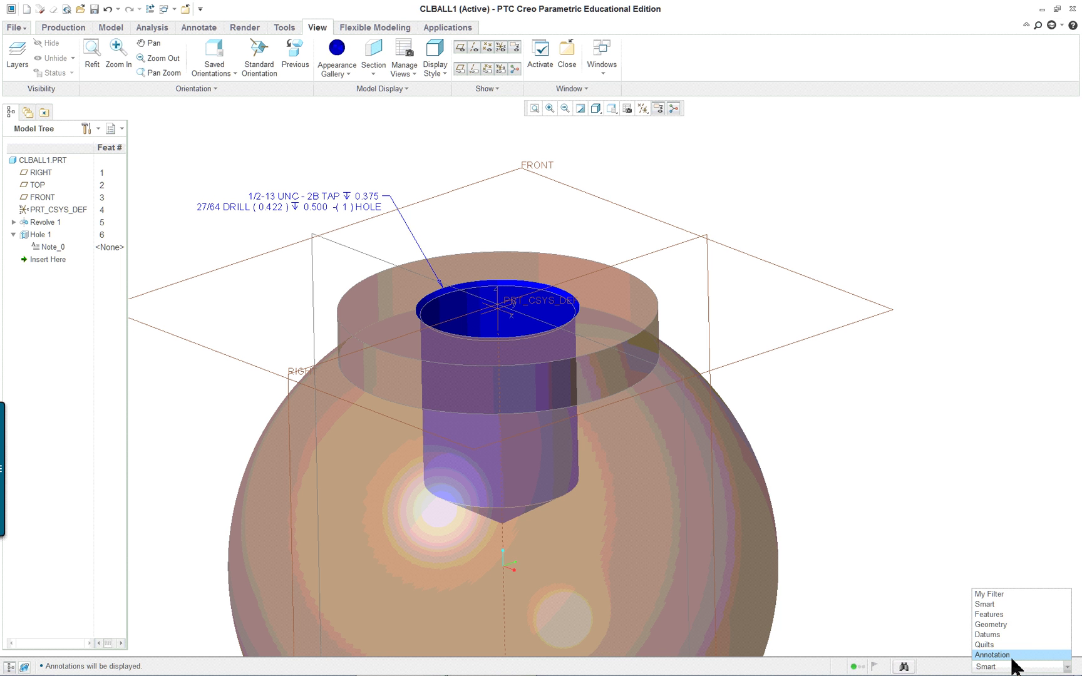
click(1012, 657)
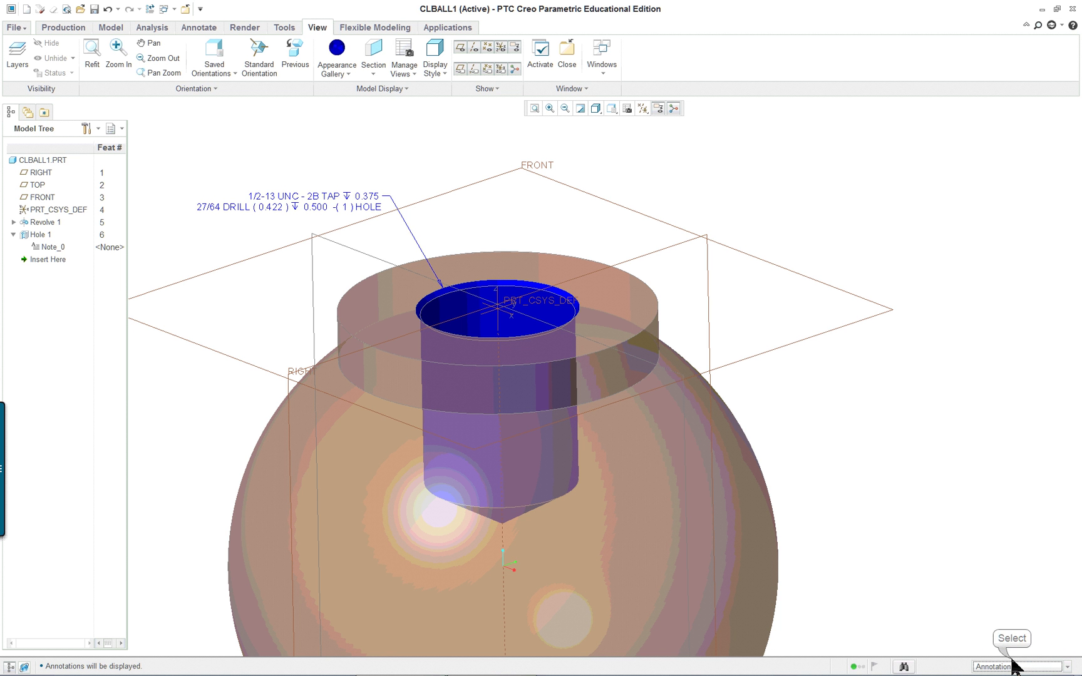
- Open the hole note's properties and delete the trailing '-( &PATTERN_NO ) HOLE' text
click(343, 208)
right_click(423, 202)
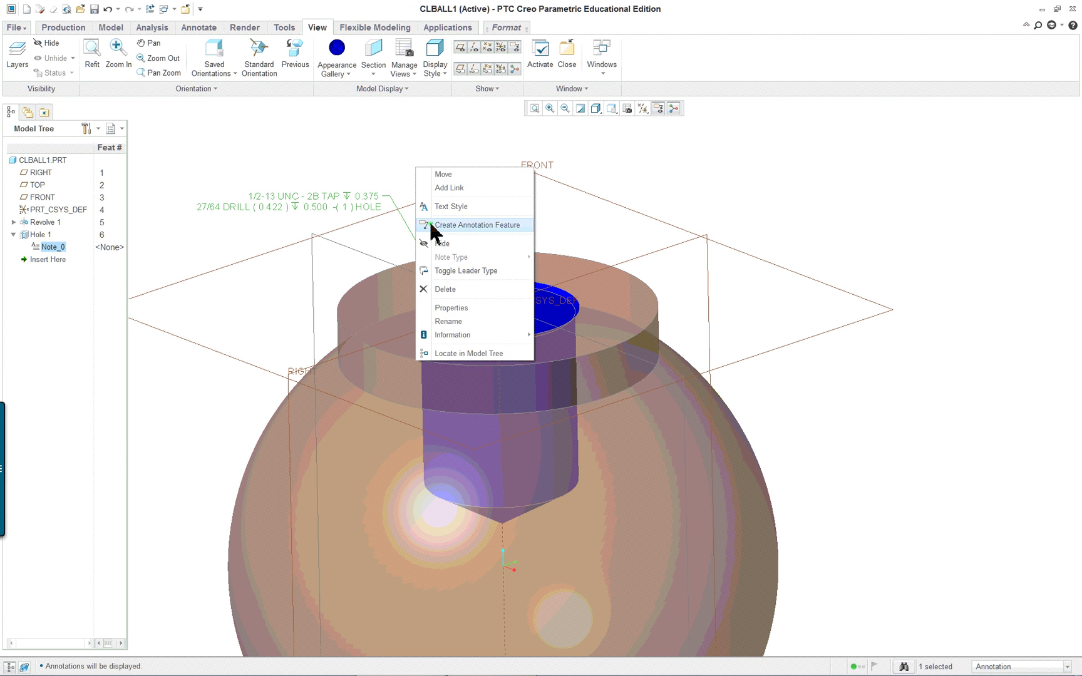
click(465, 308)
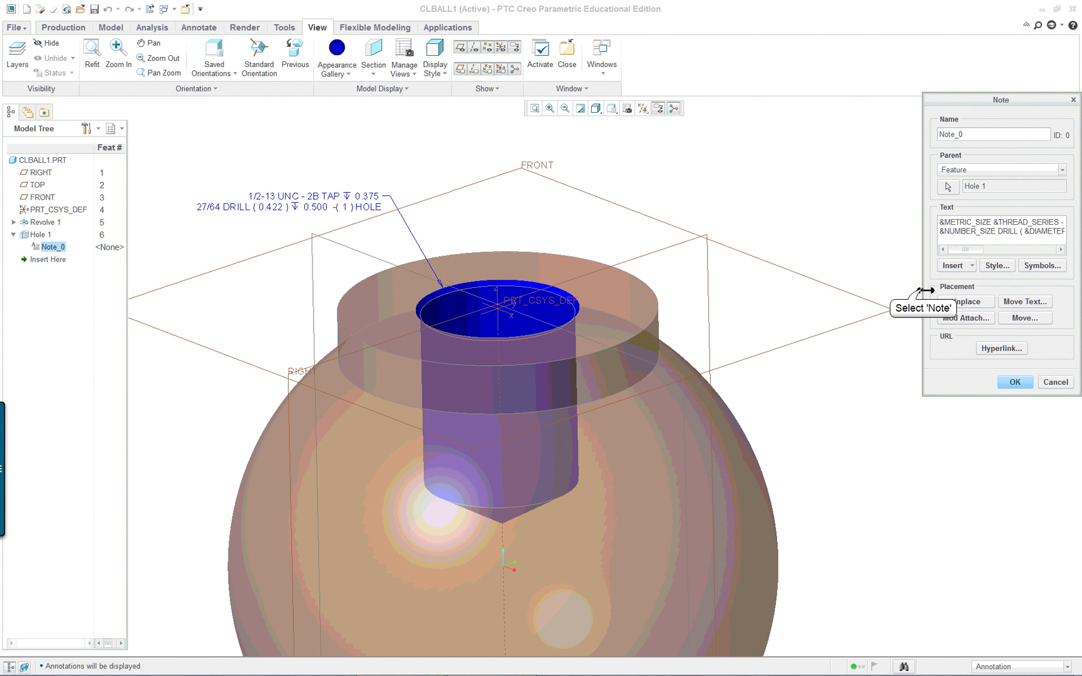
drag(925, 289, 580, 250)
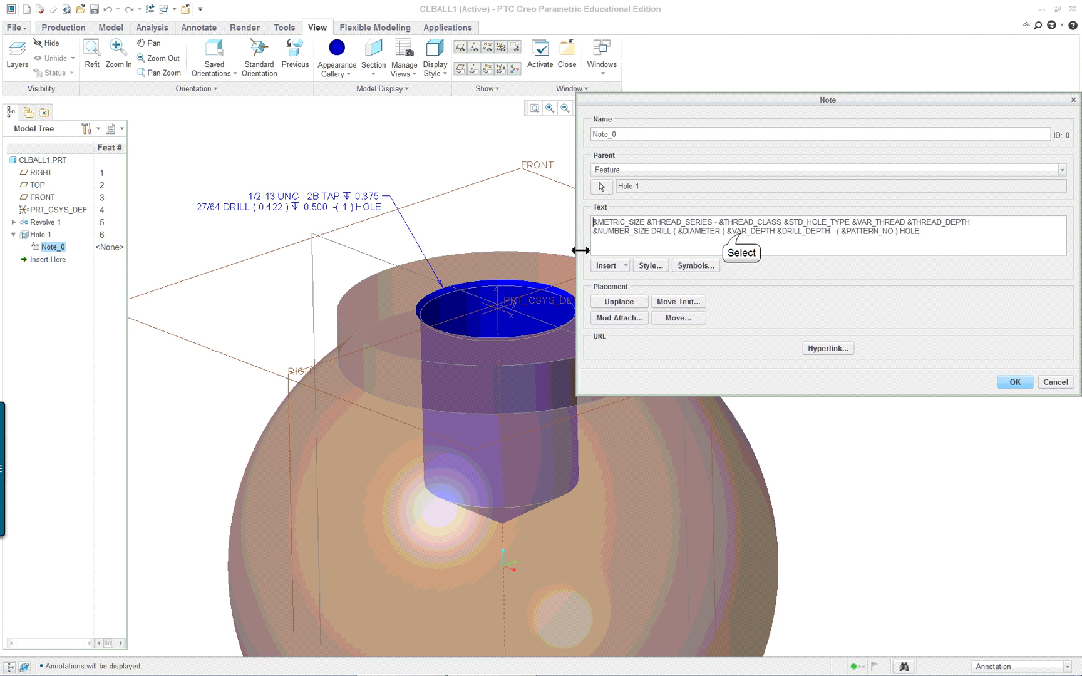
click(738, 232)
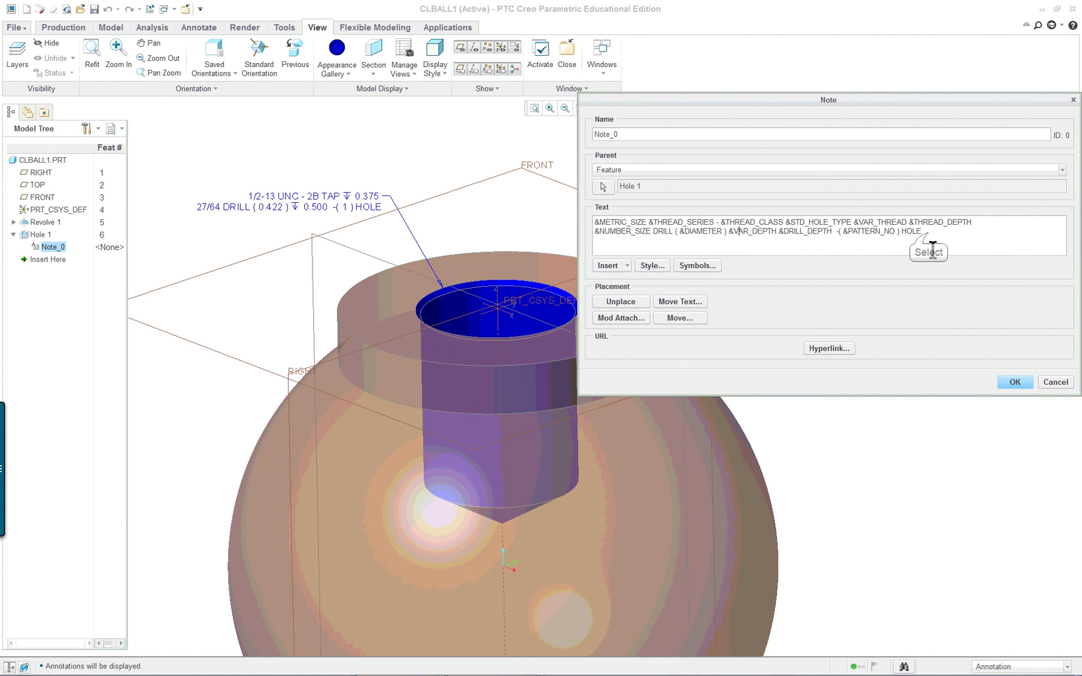
drag(929, 235, 838, 237)
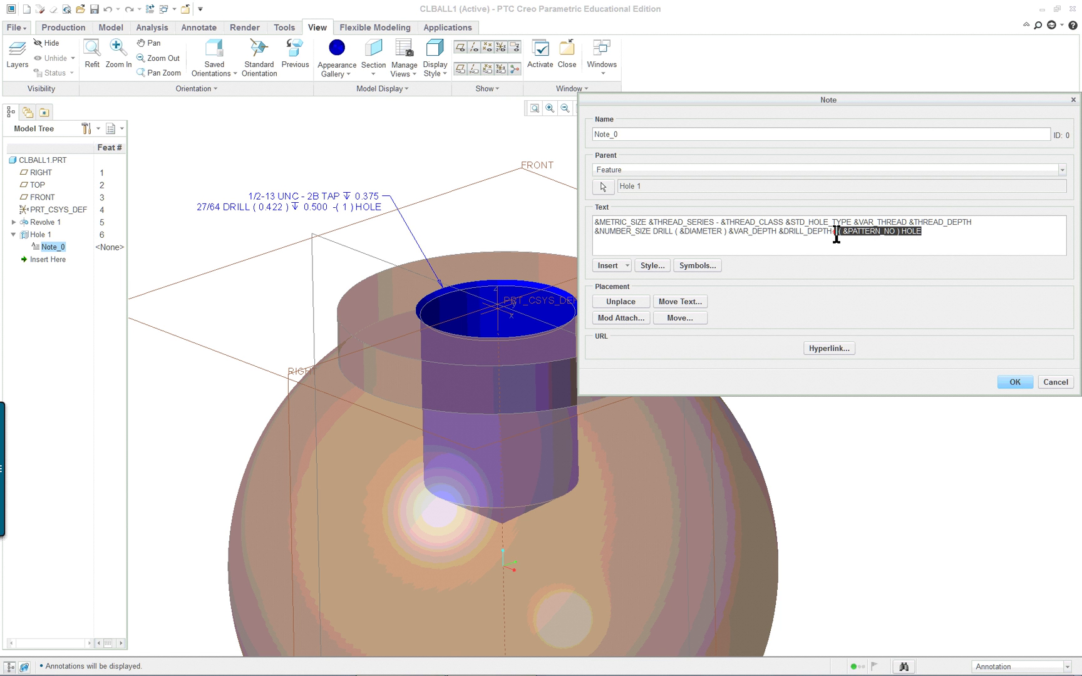
key(Delete)
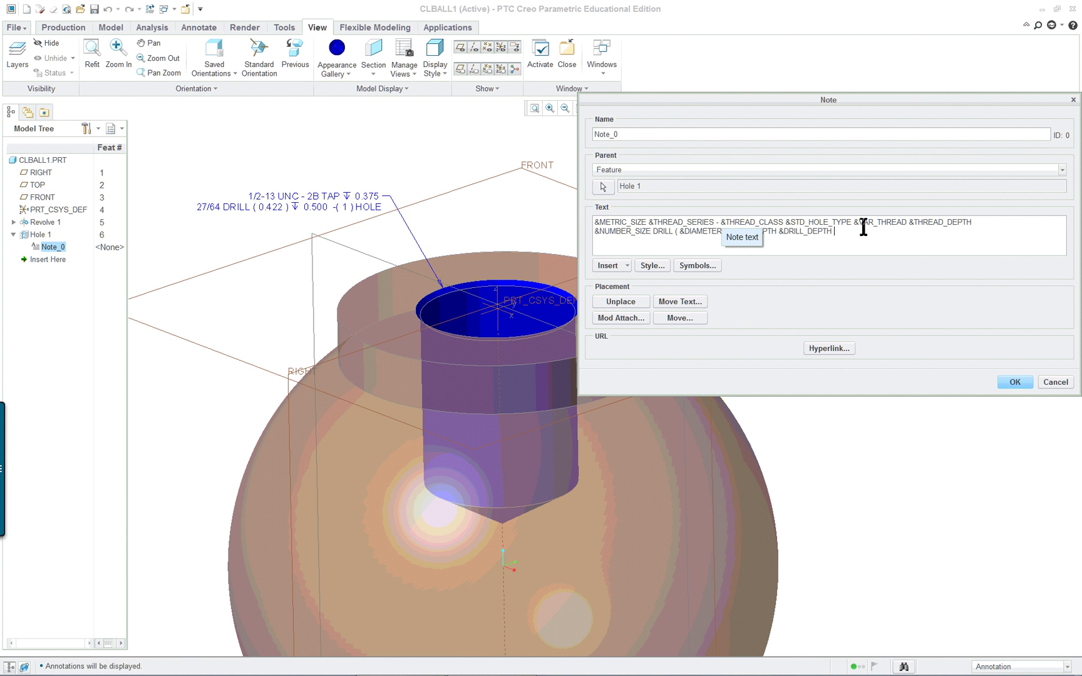
- Break the line before STD_HOLE_TYPE and delete '&NUMBER_SIZE DRILL ( &DIAMETER )'
click(787, 222)
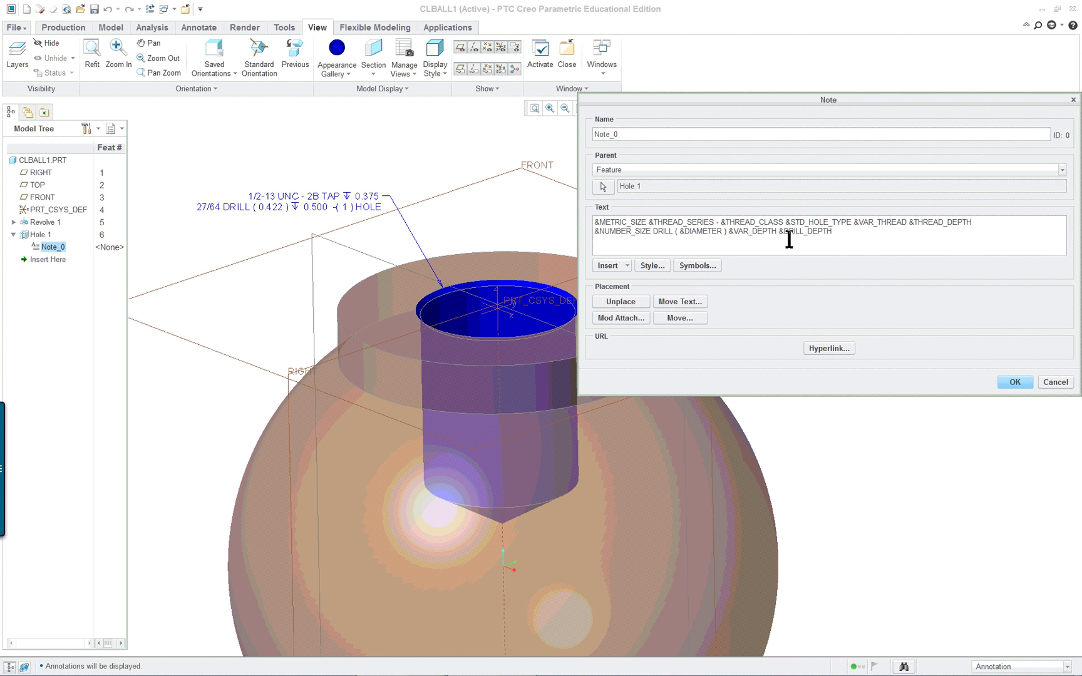
key(Delete)
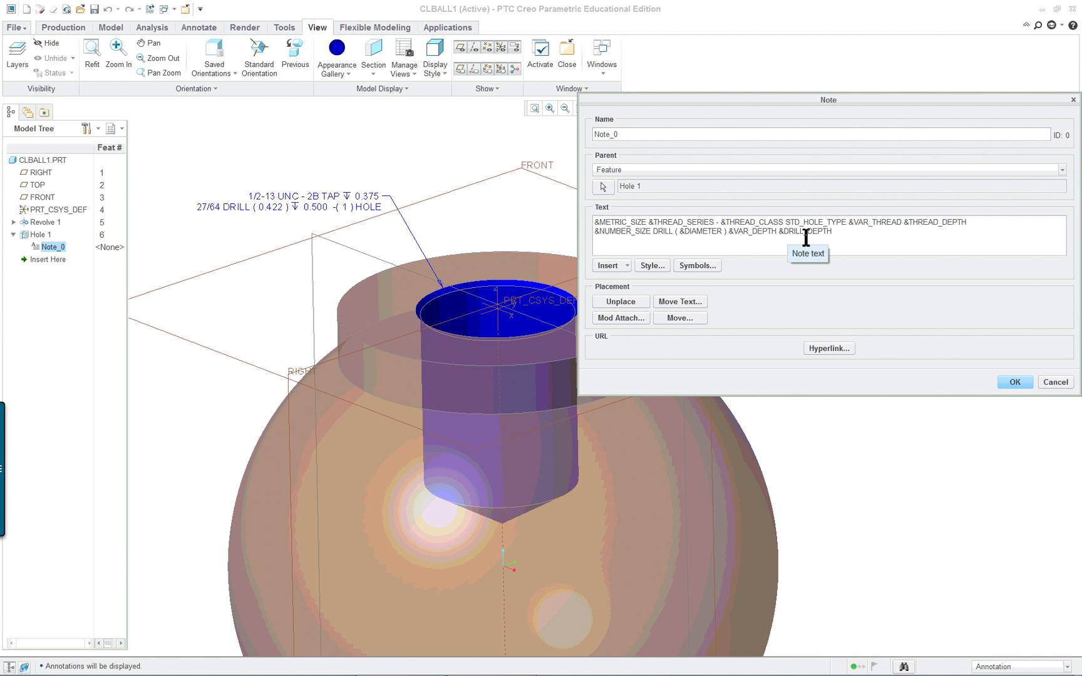
key(Return)
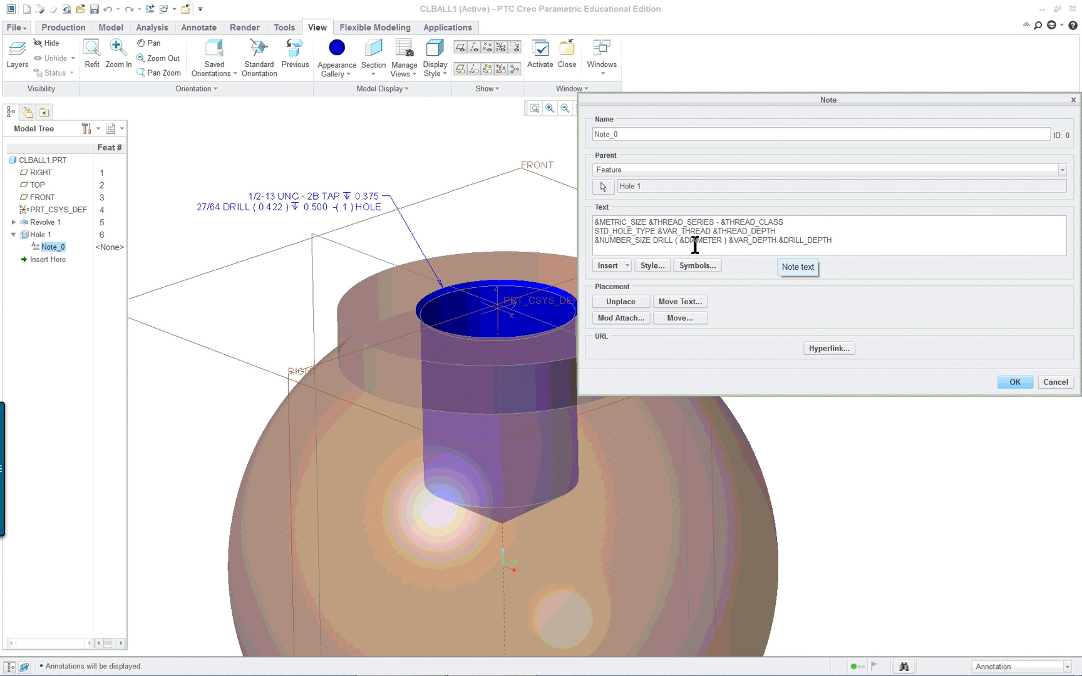
click(729, 243)
drag(727, 245, 608, 240)
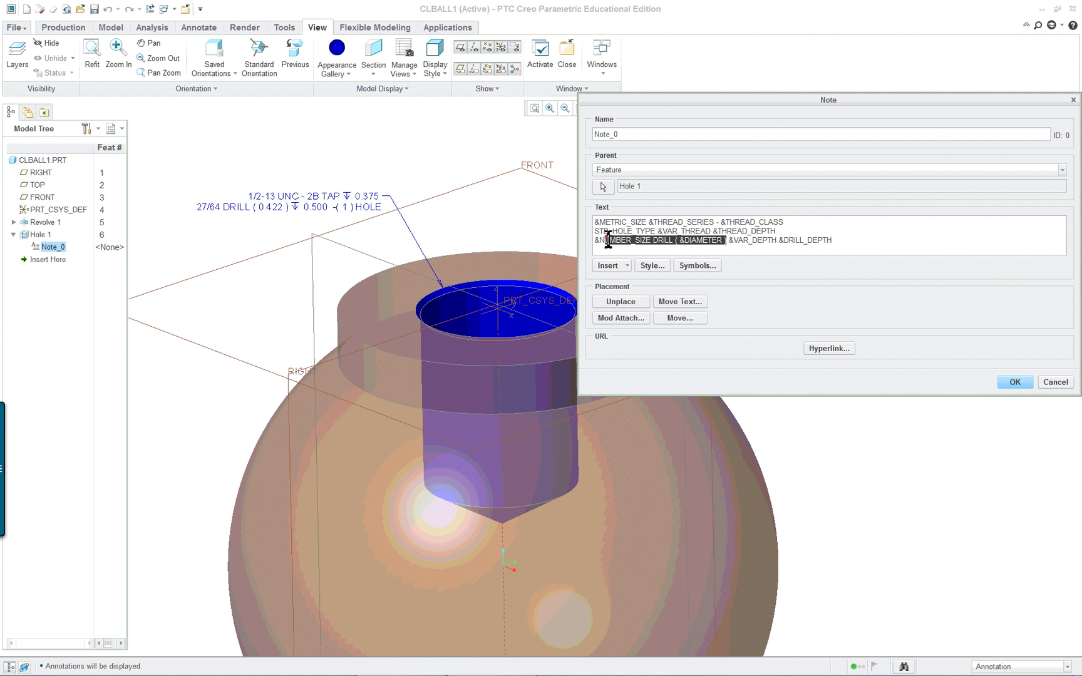
key(Delete)
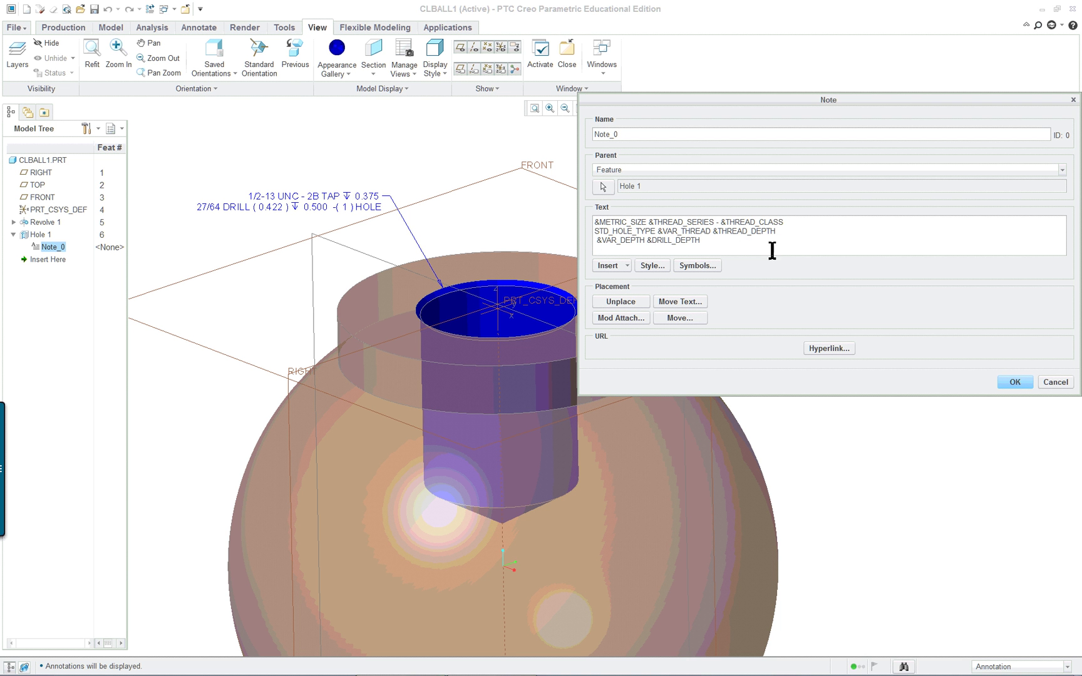
- Apply the note edits, then reopen the note and delete the STD_HOLE_TYPE text
click(1015, 382)
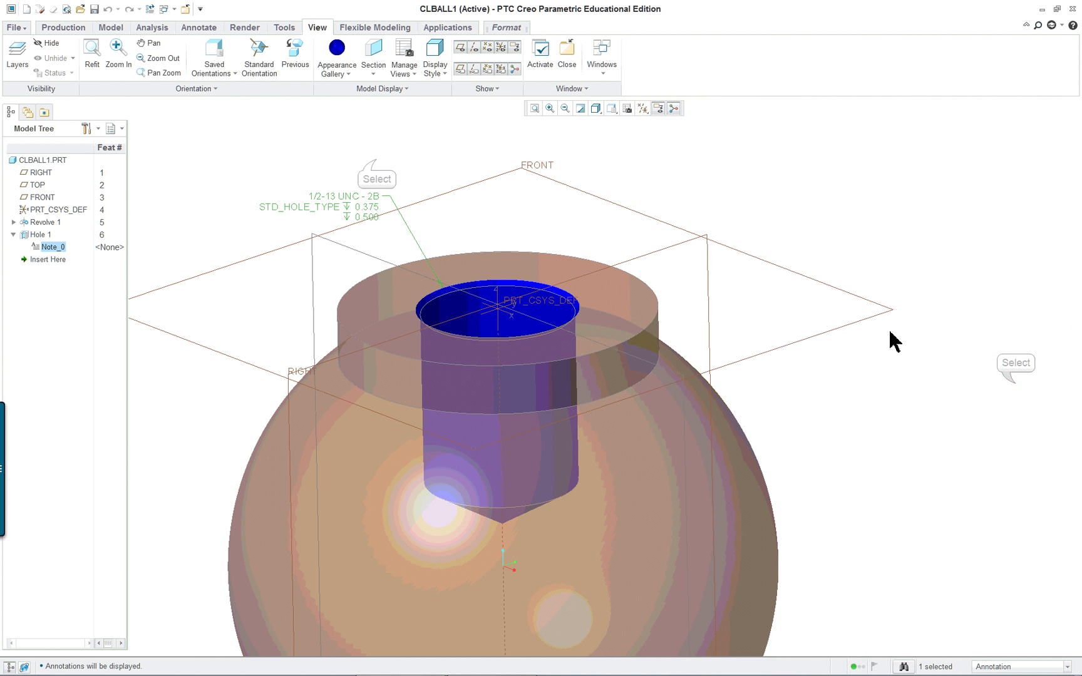
click(376, 166)
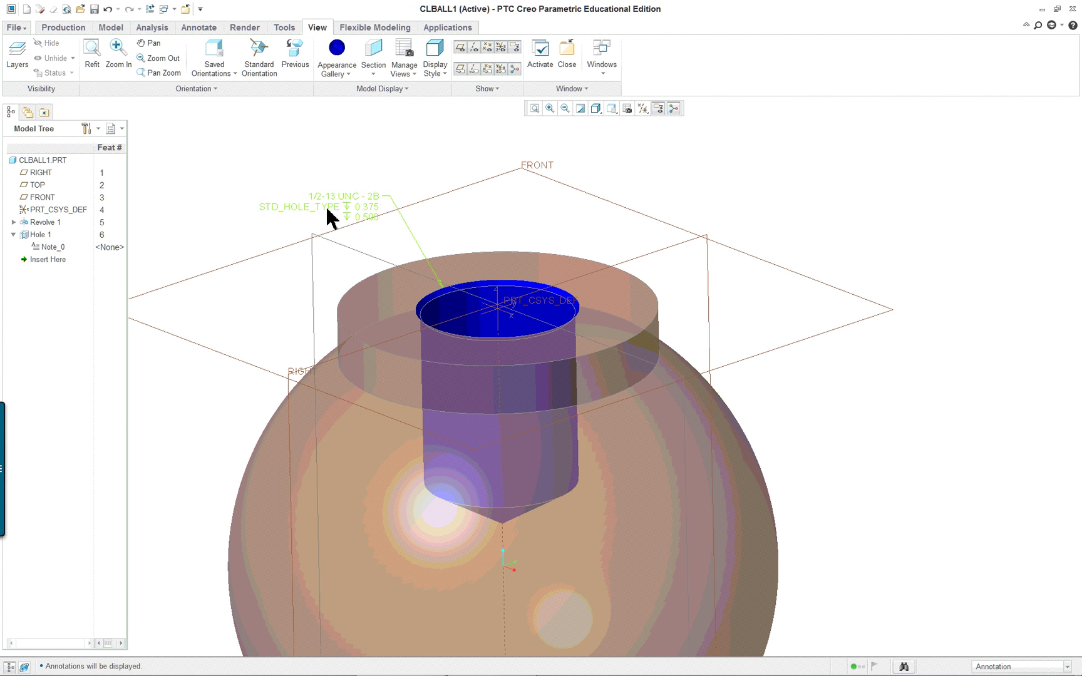
right_click(399, 213)
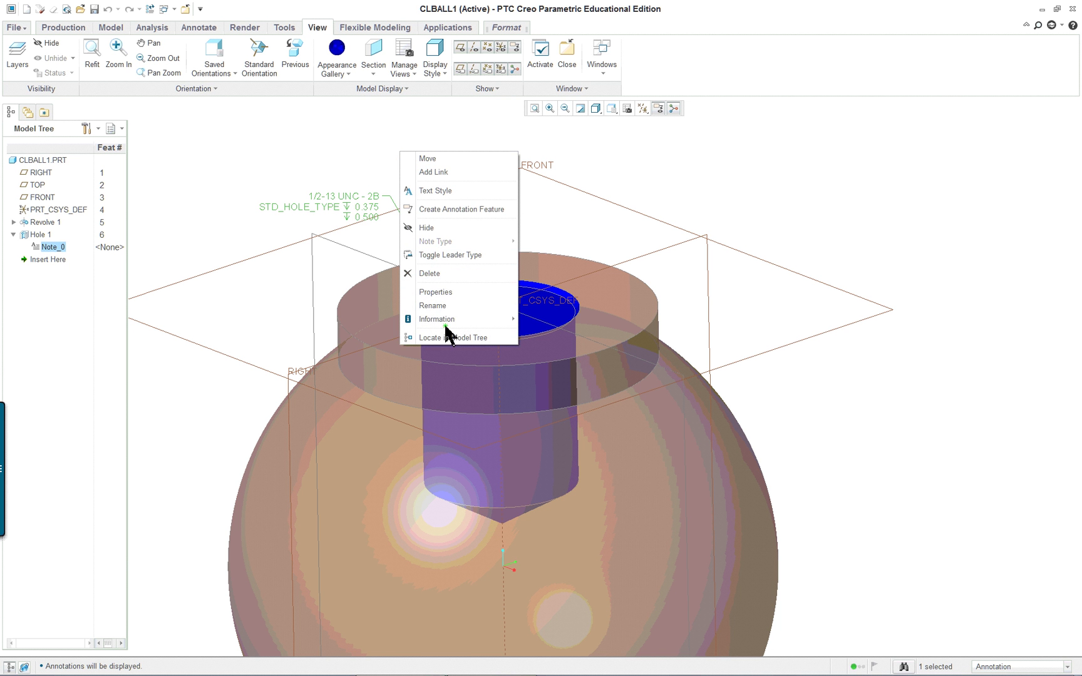
click(442, 292)
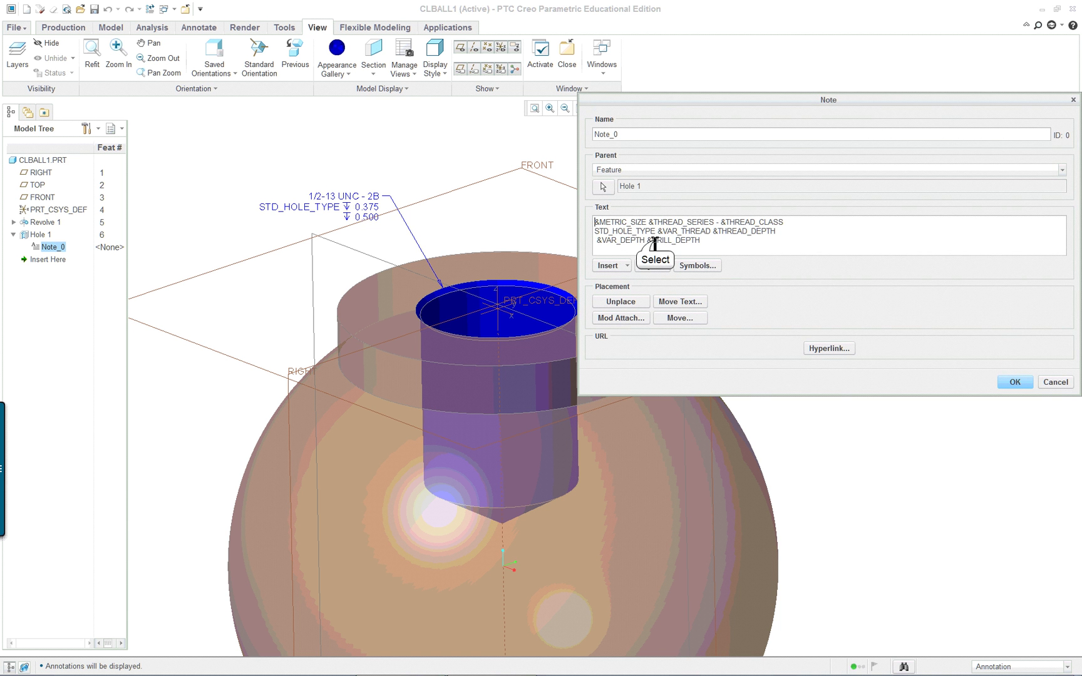
drag(657, 231, 601, 233)
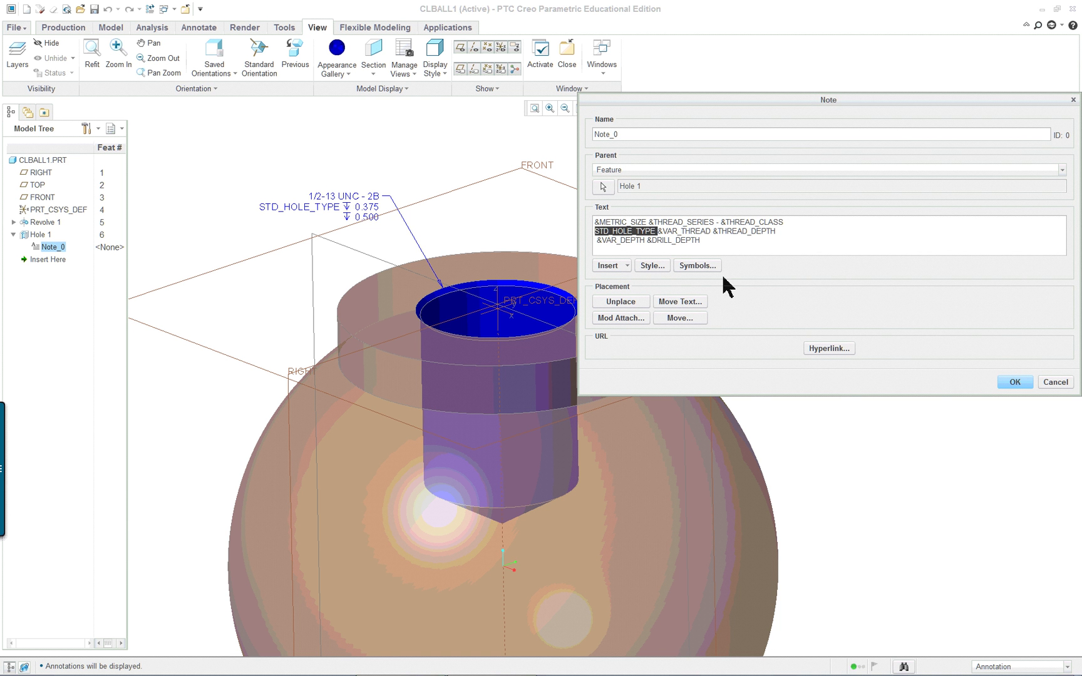
key(Delete)
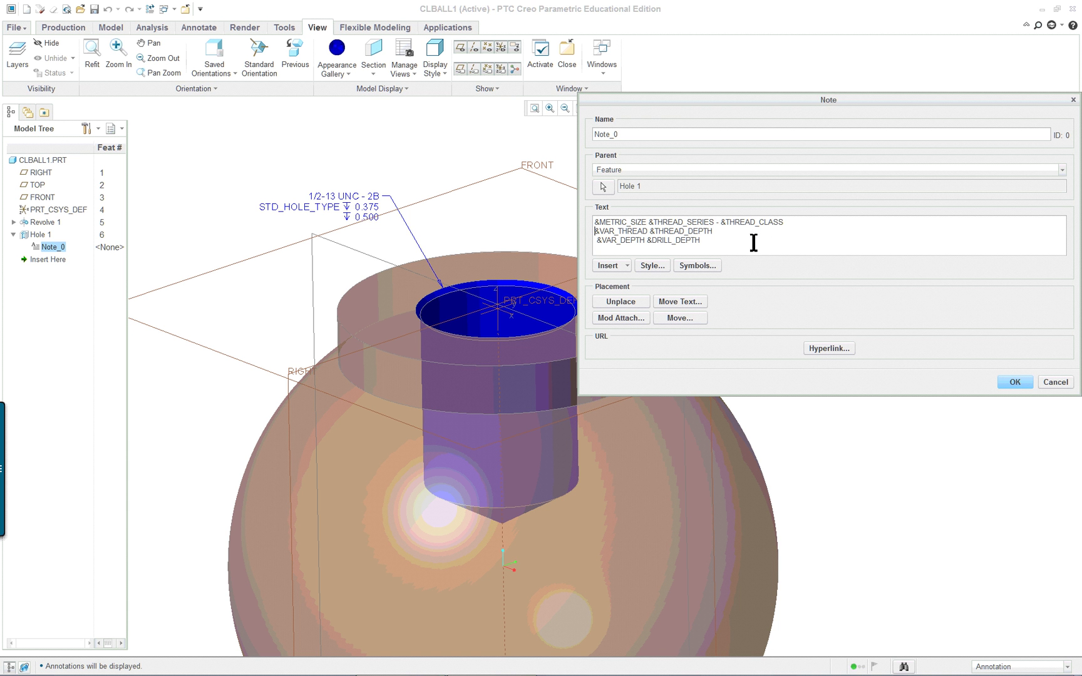
click(1022, 383)
- Review the note reading 1/2-13 UNC - 2B with 0.375 and 0.500 depths
click(876, 212)
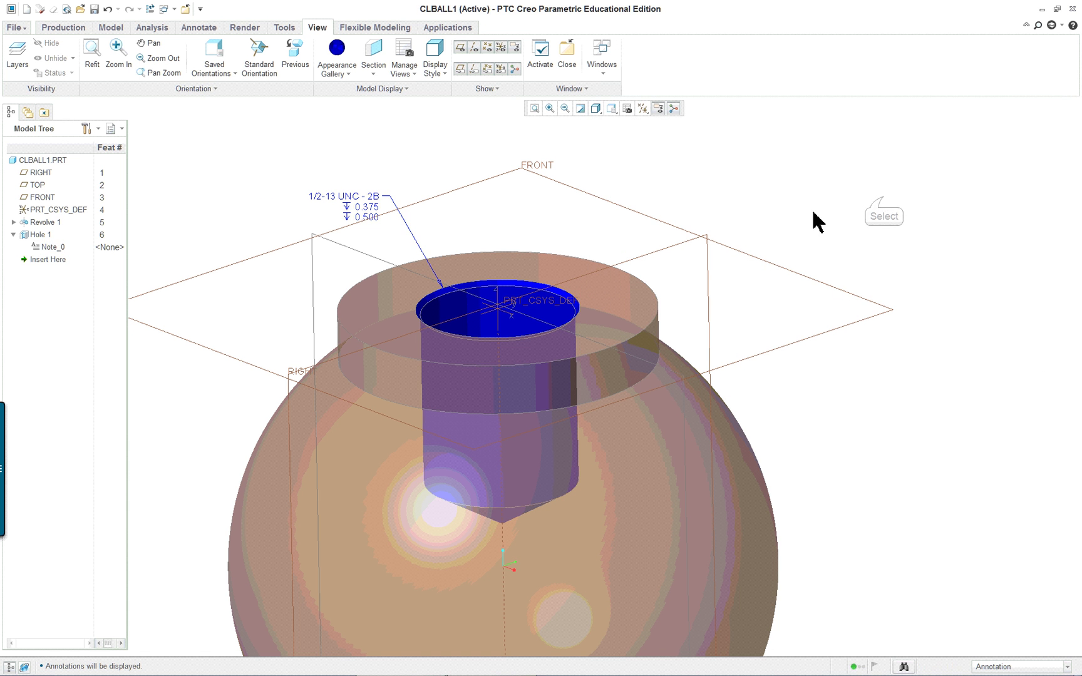
click(343, 207)
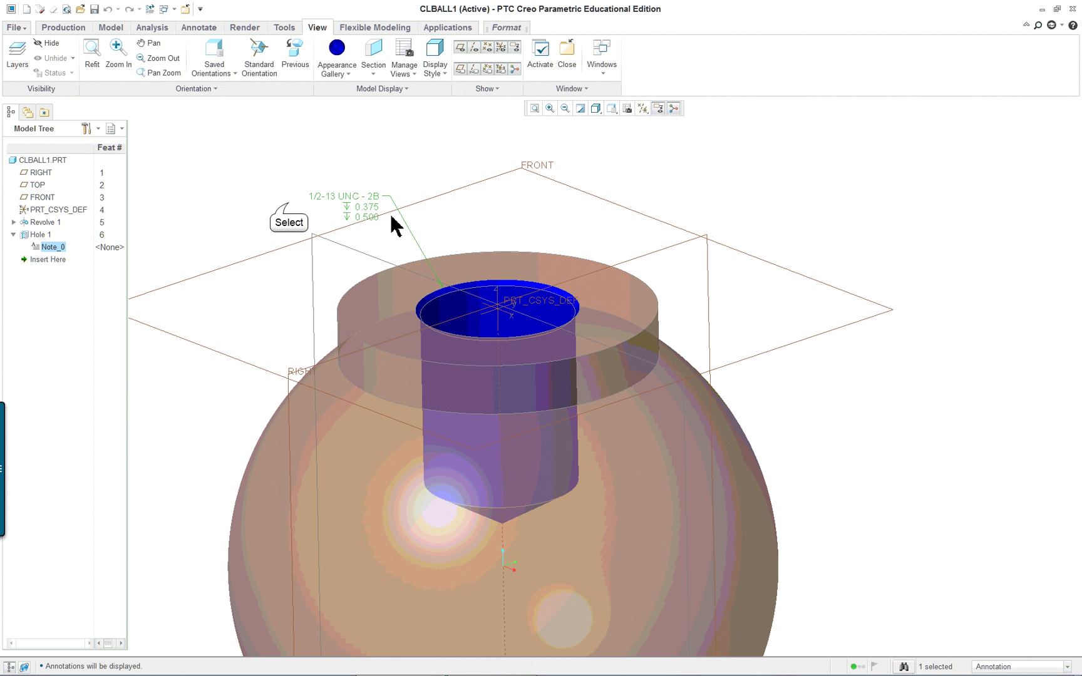
click(358, 213)
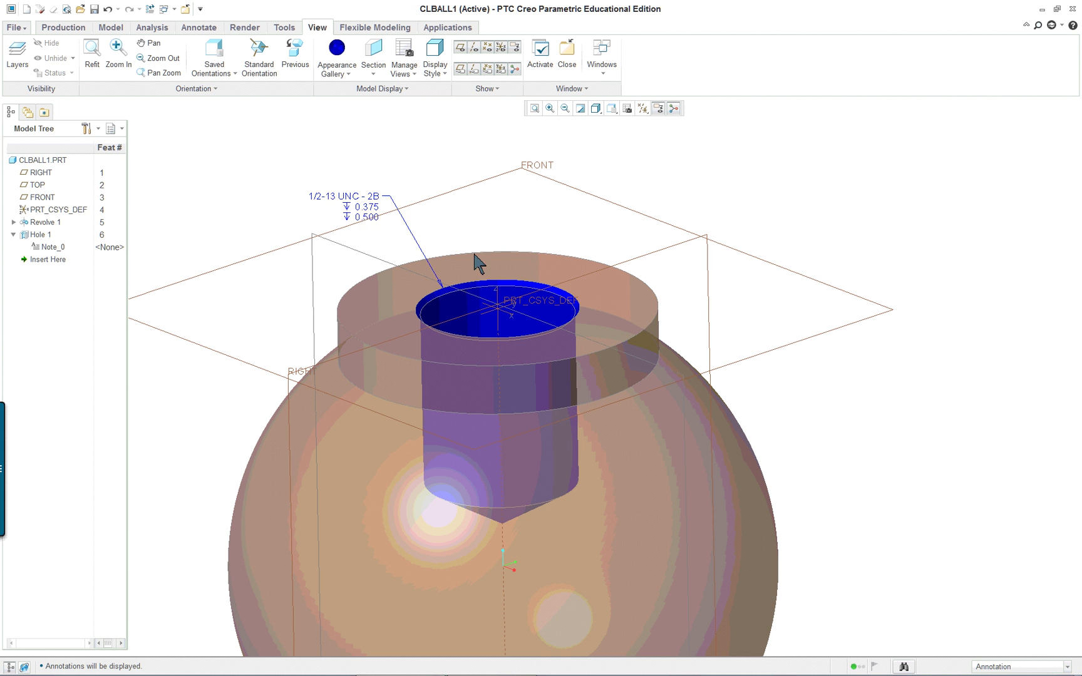
mouse_move(835, 426)
middle_down()
mouse_move(817, 491)
mouse_move(829, 435)
mouse_move(851, 430)
middle_up()
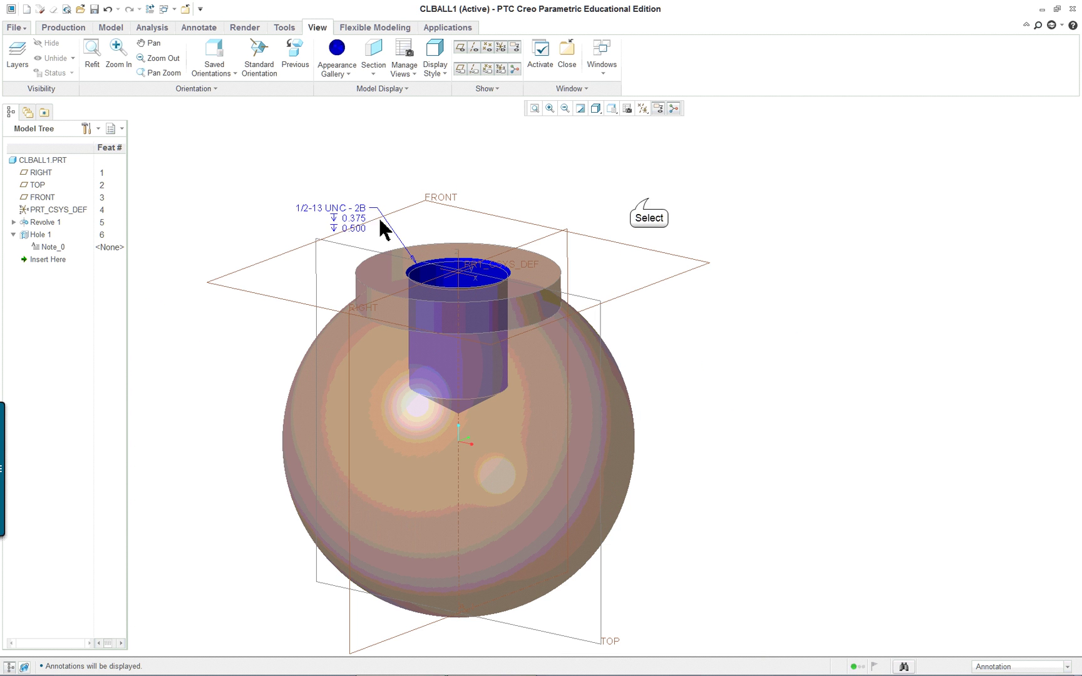
scroll(379, 217, down, 2)
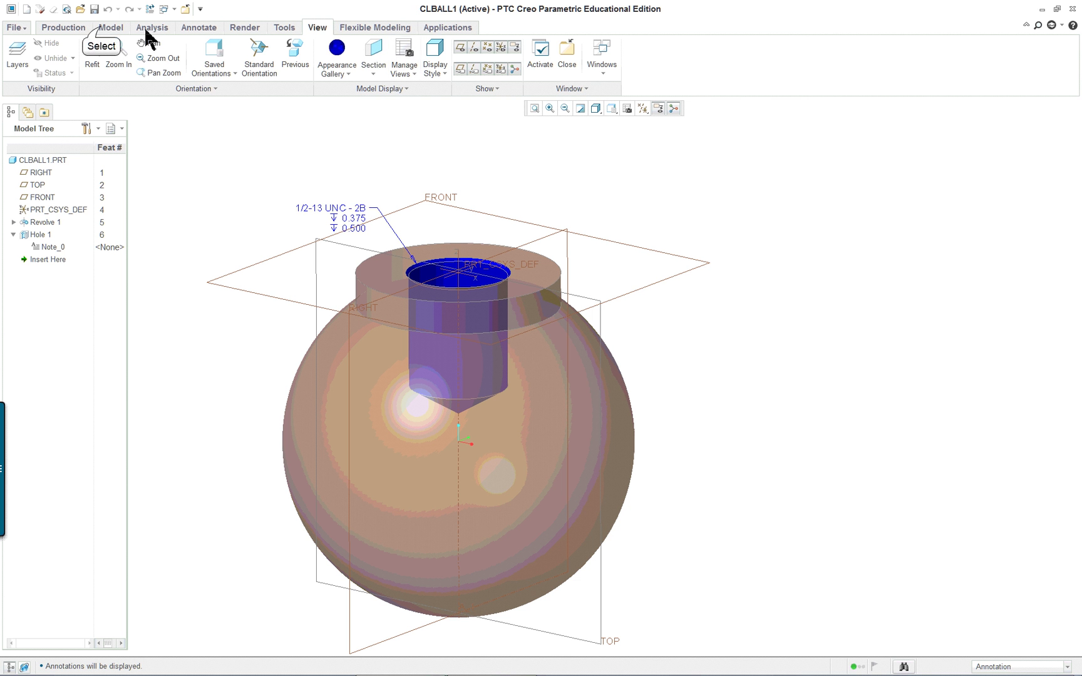
- Clear the note selection and set the selection filter back to Smart
click(106, 28)
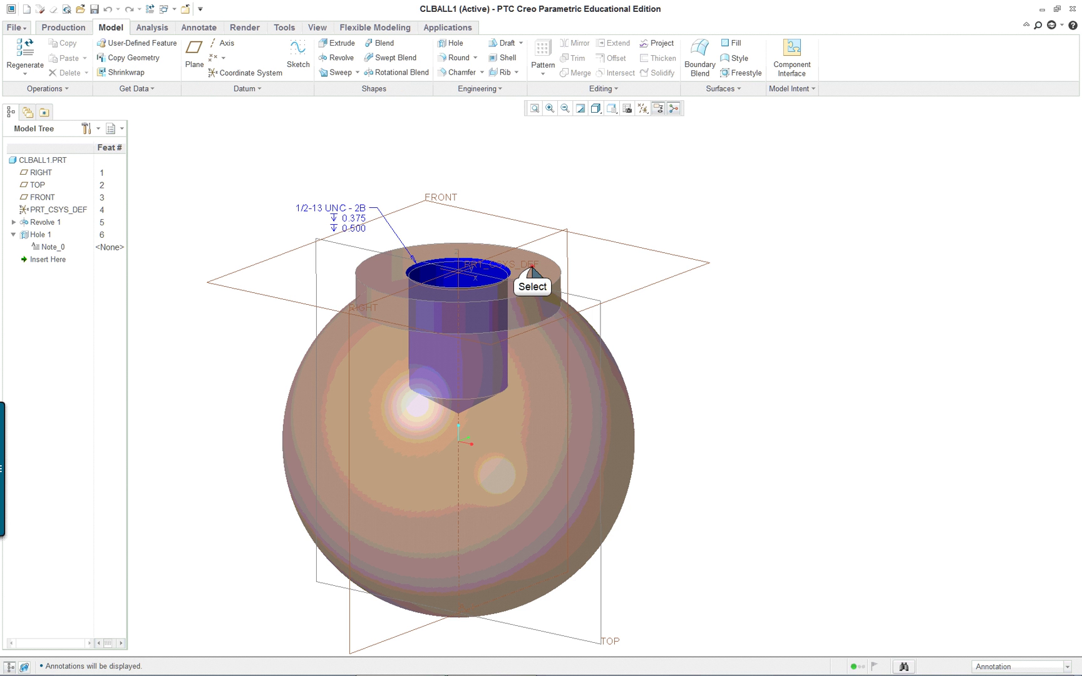
double_click(343, 204)
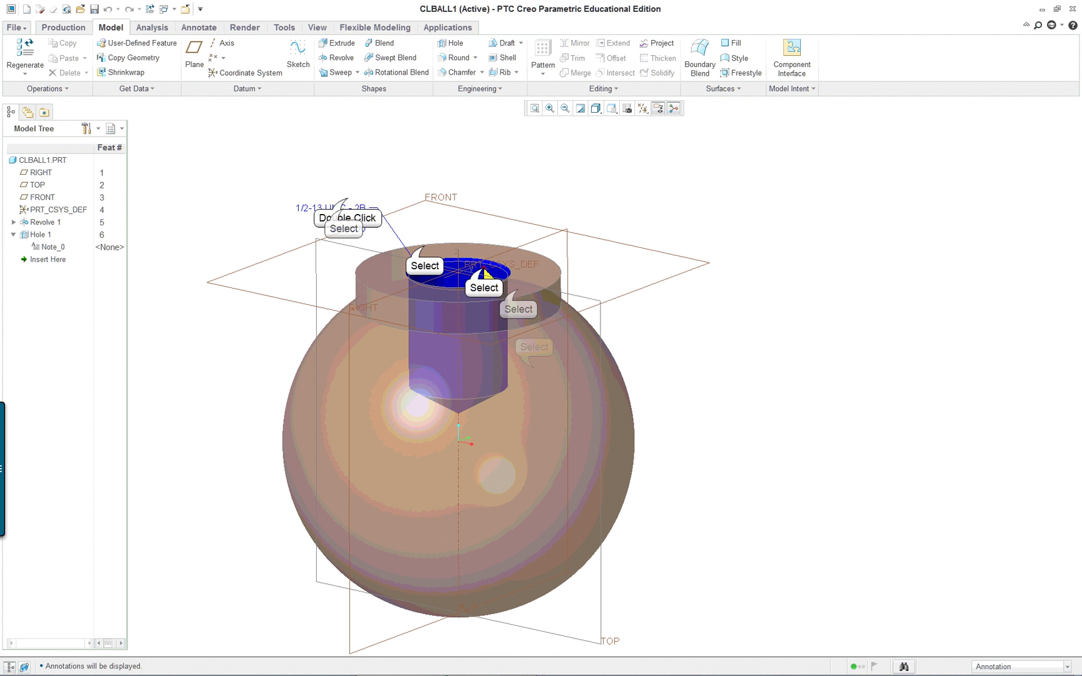
click(362, 180)
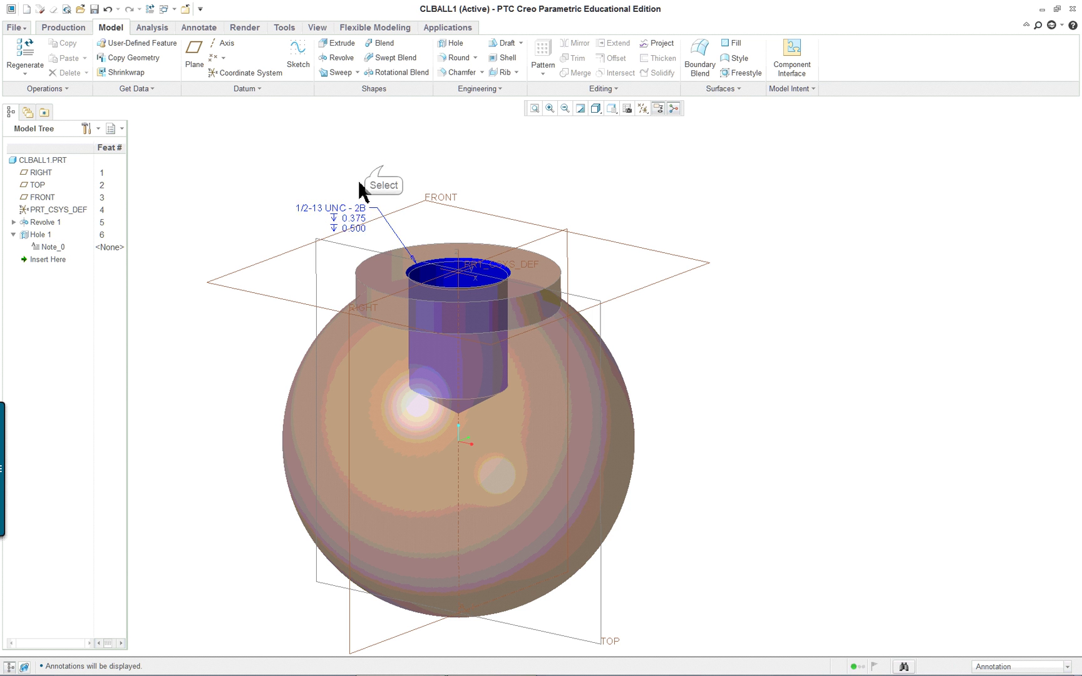
click(340, 212)
click(1022, 668)
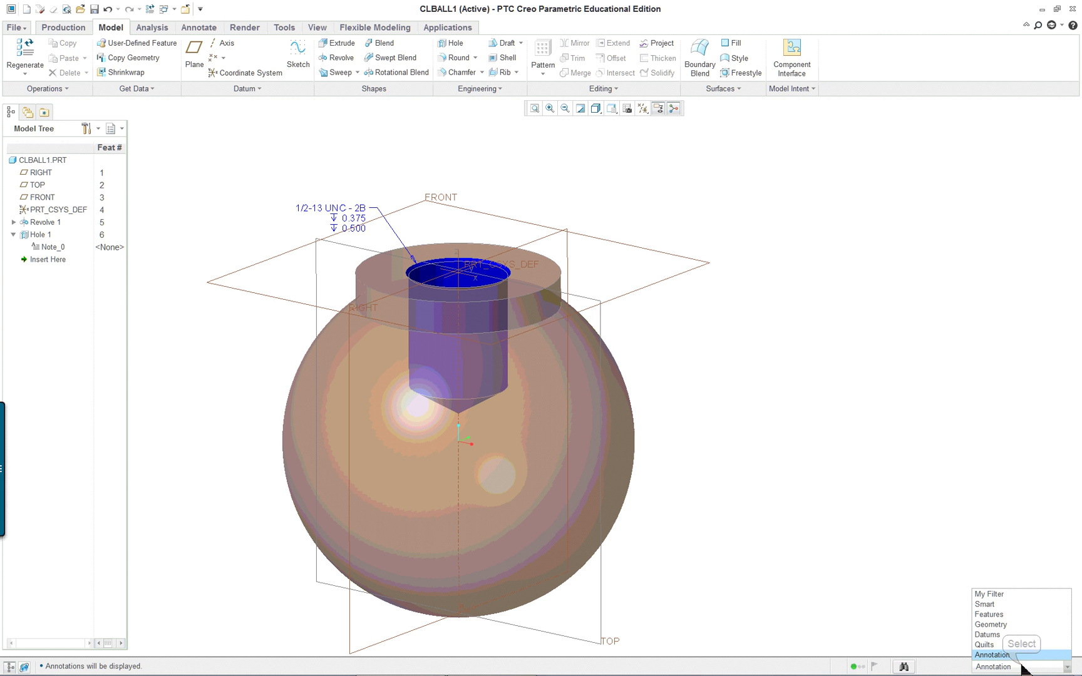
click(1024, 605)
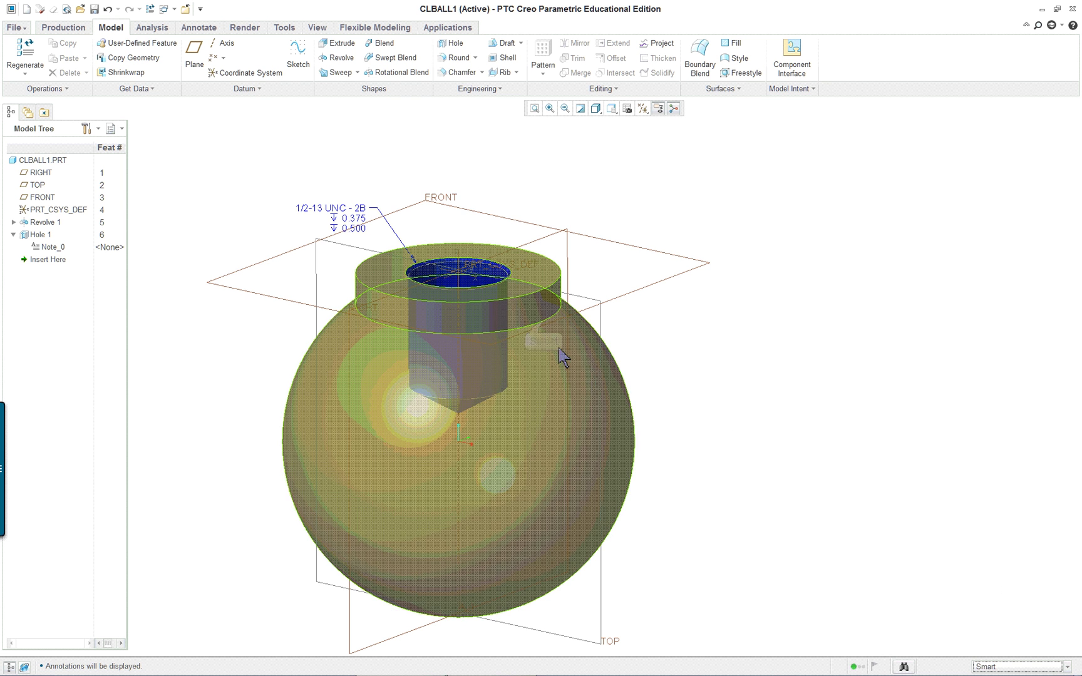
- Chamfer the neck's top outer rim edge at 0.030
click(542, 325)
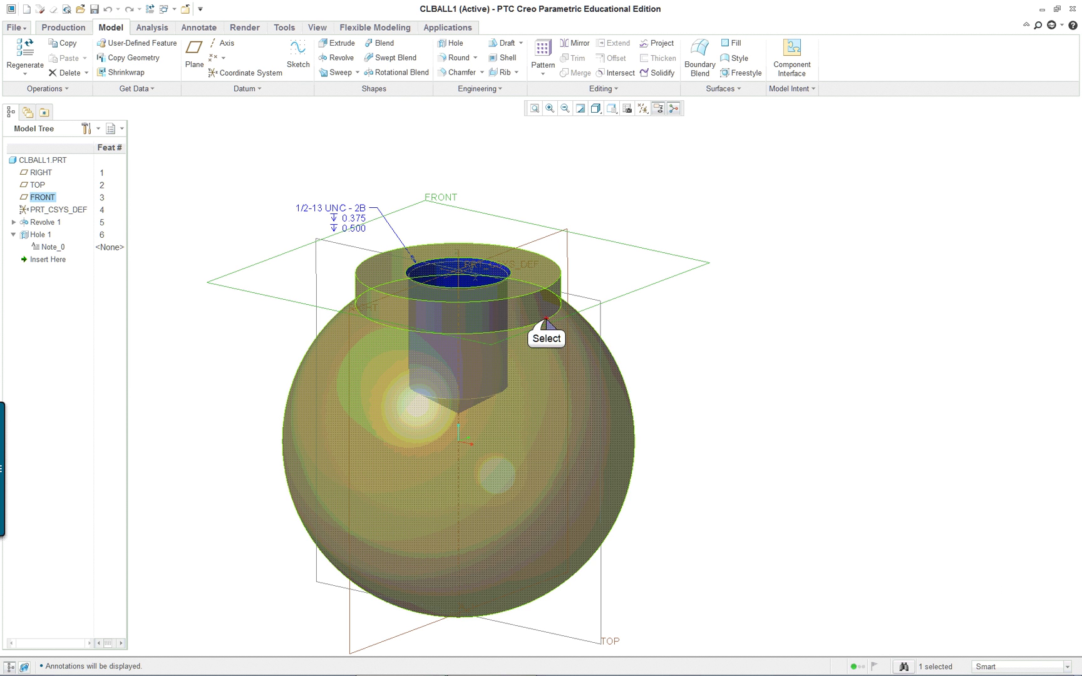
click(546, 323)
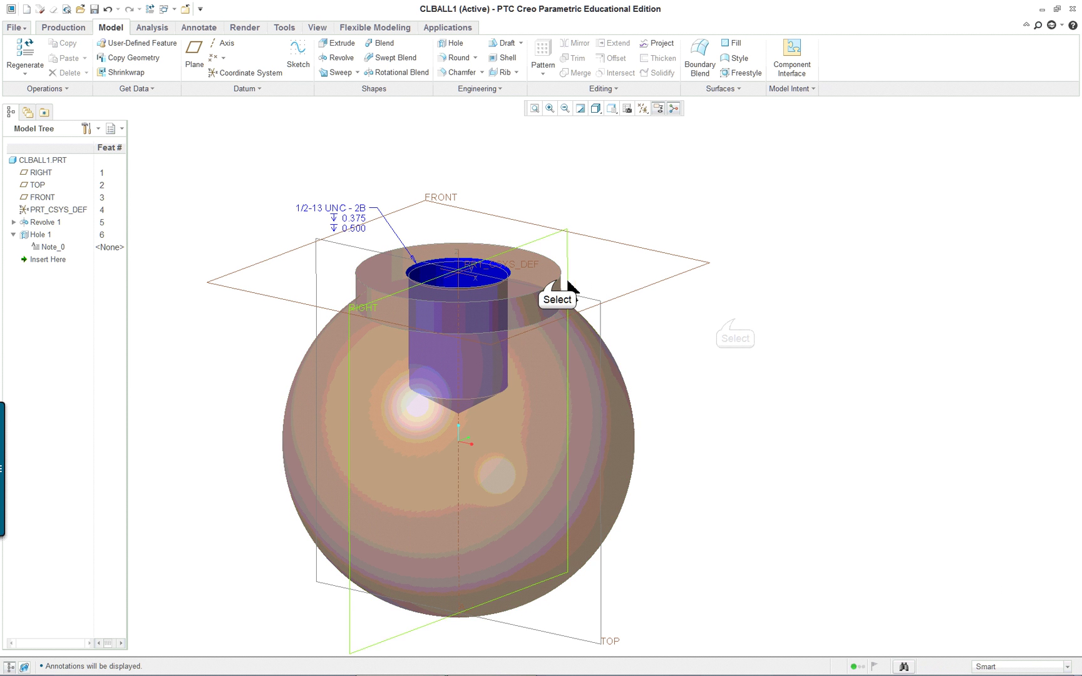
click(558, 282)
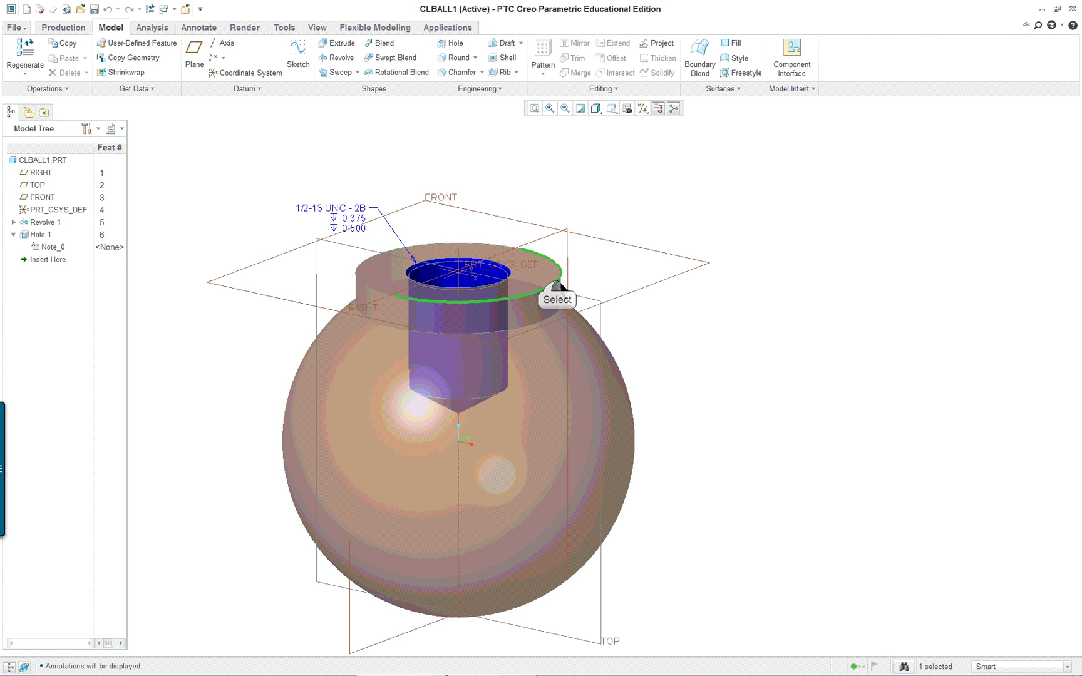
click(456, 72)
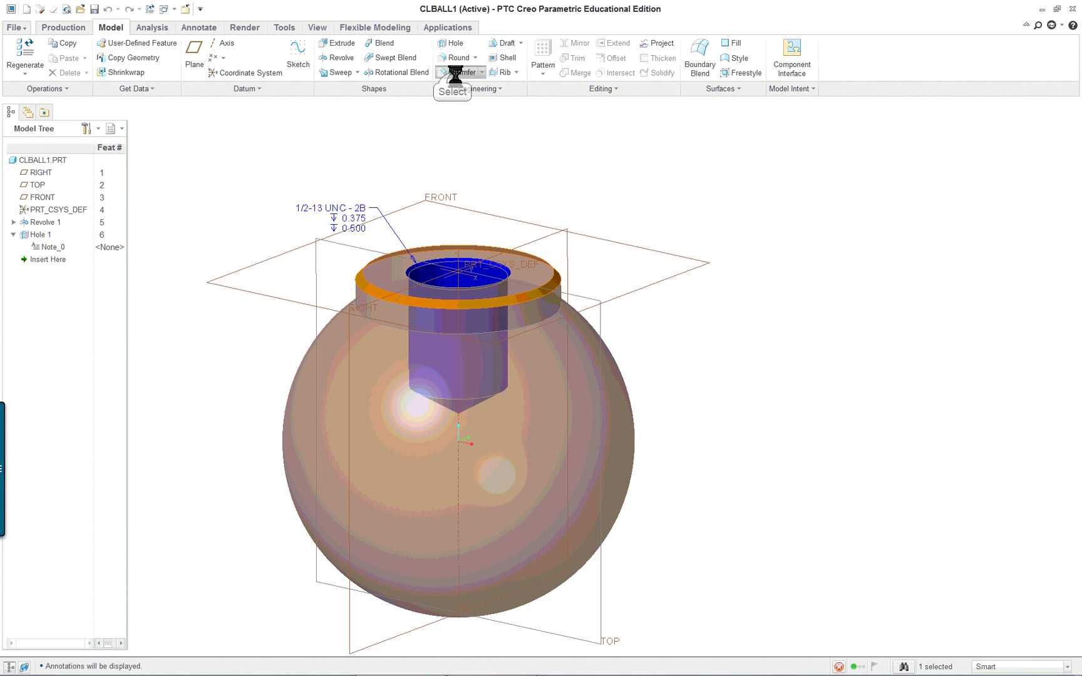
middle_click(839, 311)
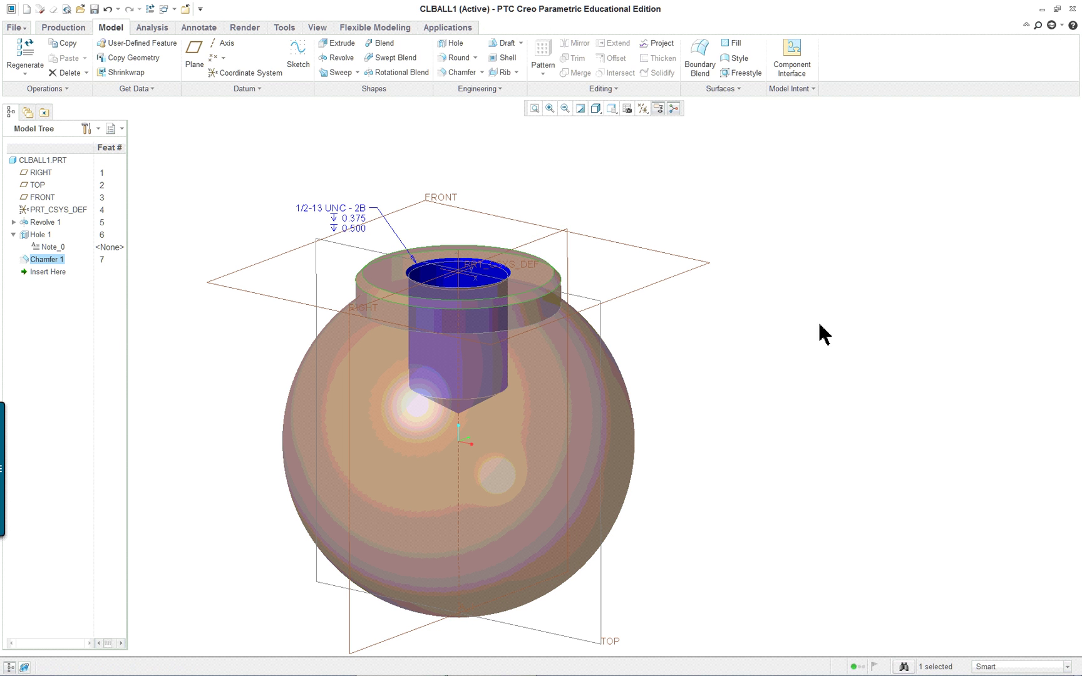
scroll(719, 358, up, 4)
scroll(523, 330, down, 4)
scroll(525, 337, up, 2)
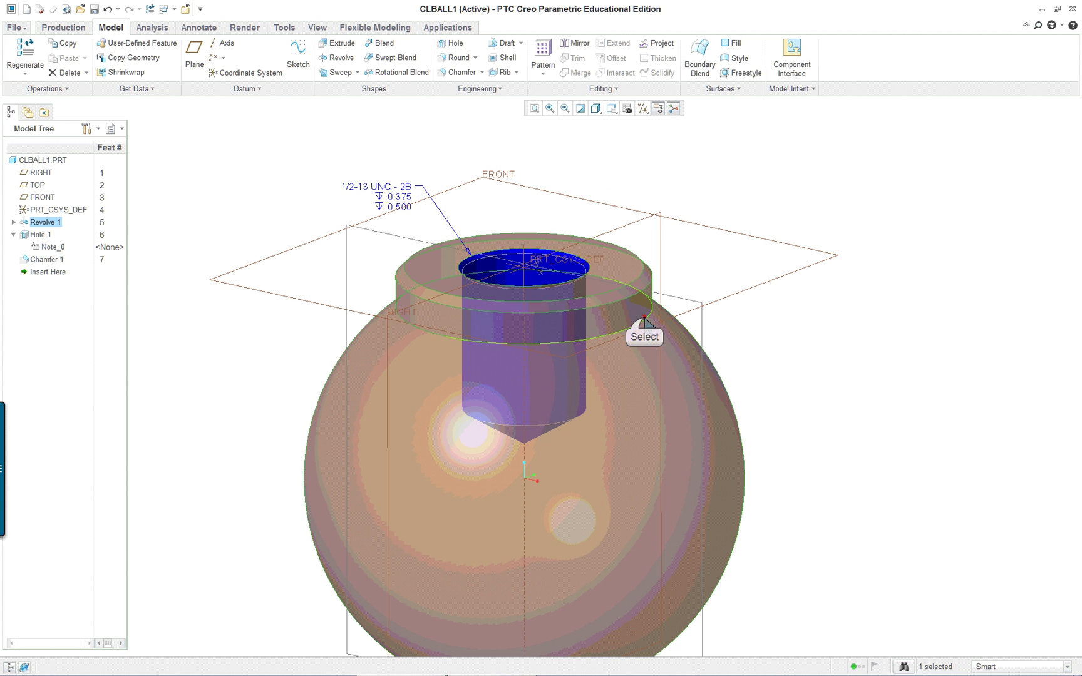
click(644, 320)
right_click(753, 329)
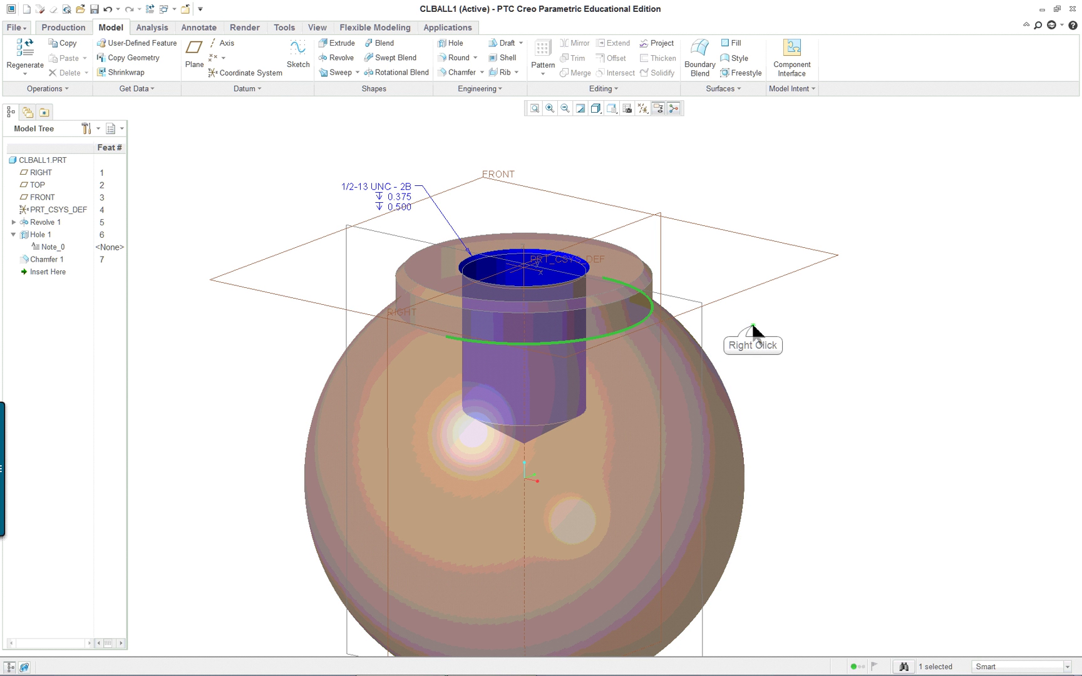
click(792, 397)
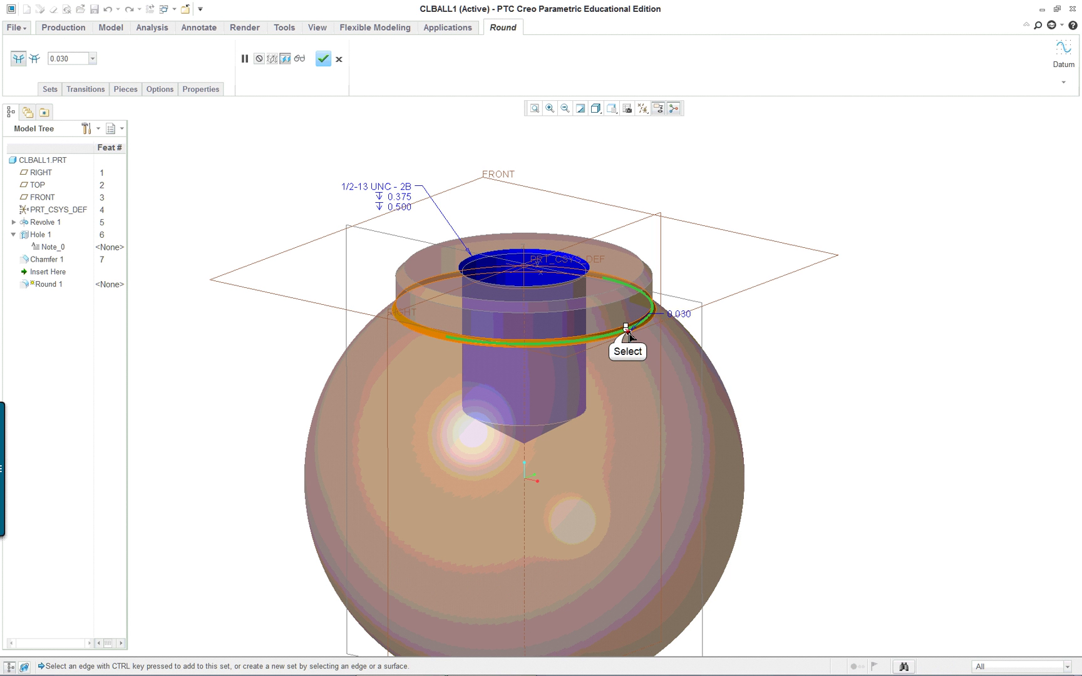
drag(627, 328, 635, 340)
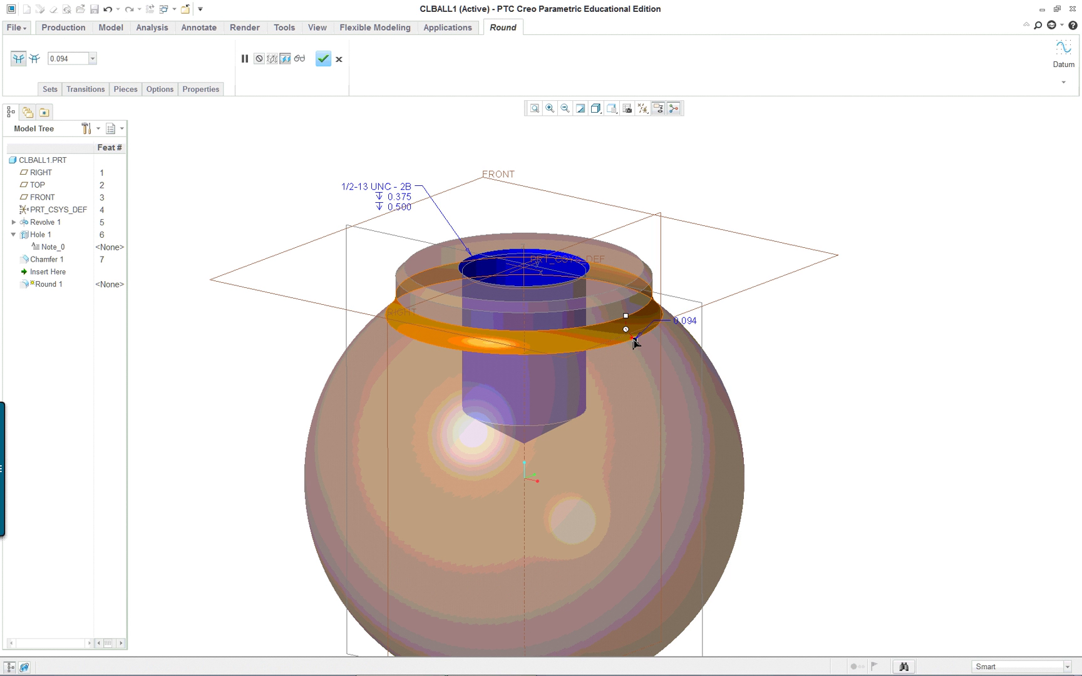
middle_click(822, 325)
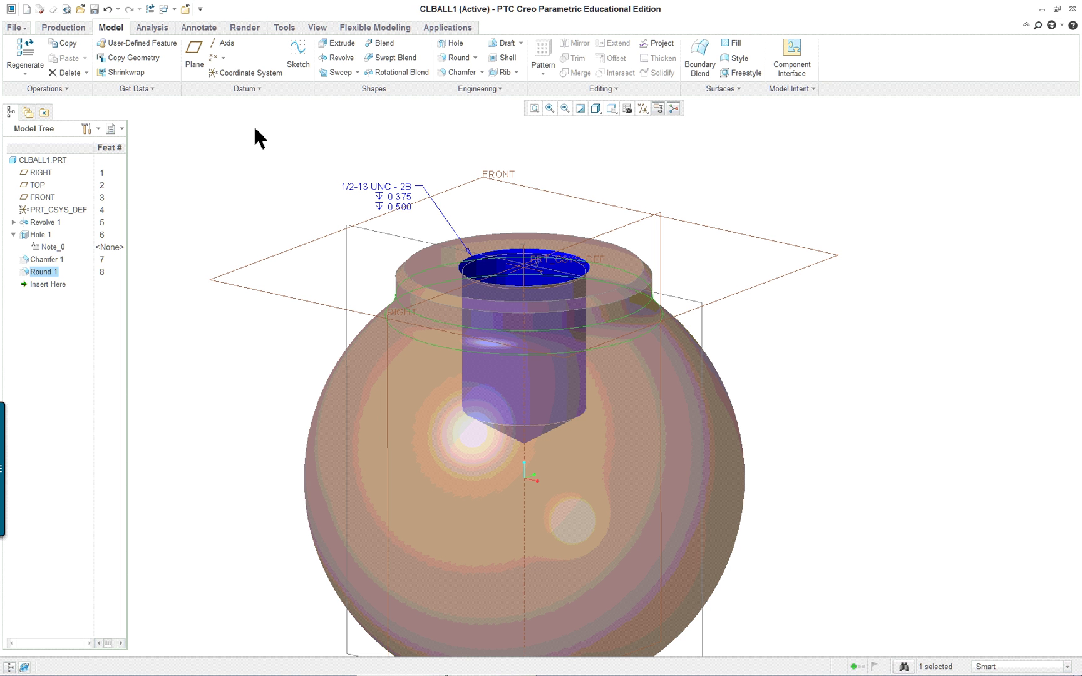
click(107, 9)
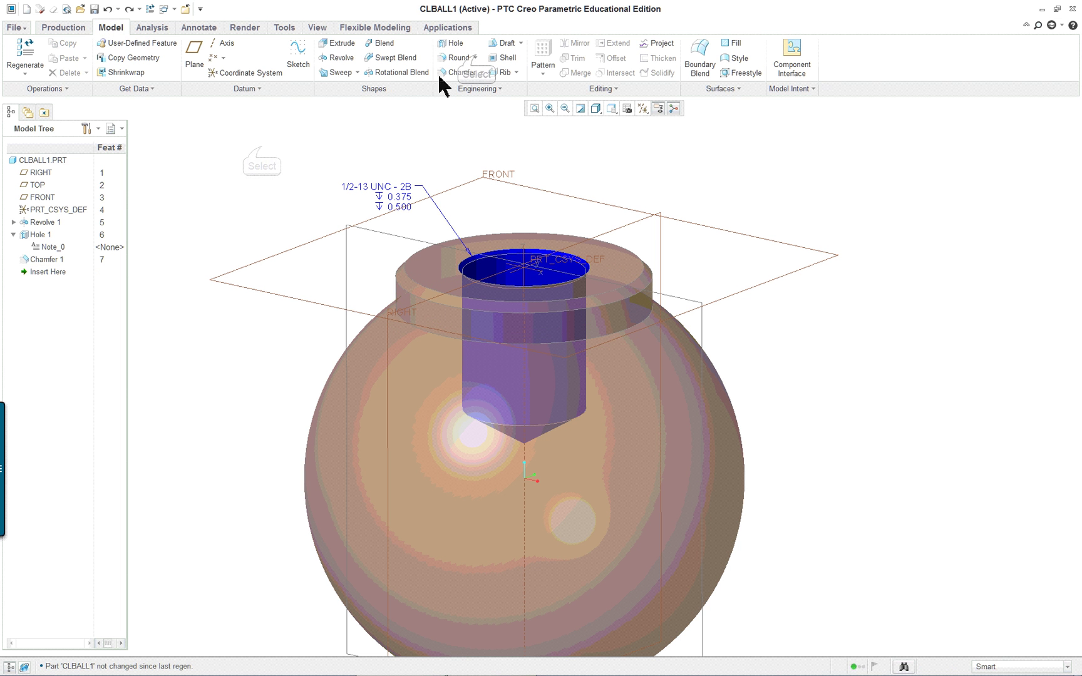
- Round the junction between the sphere and neck surfaces with a 0.156 radius
click(475, 58)
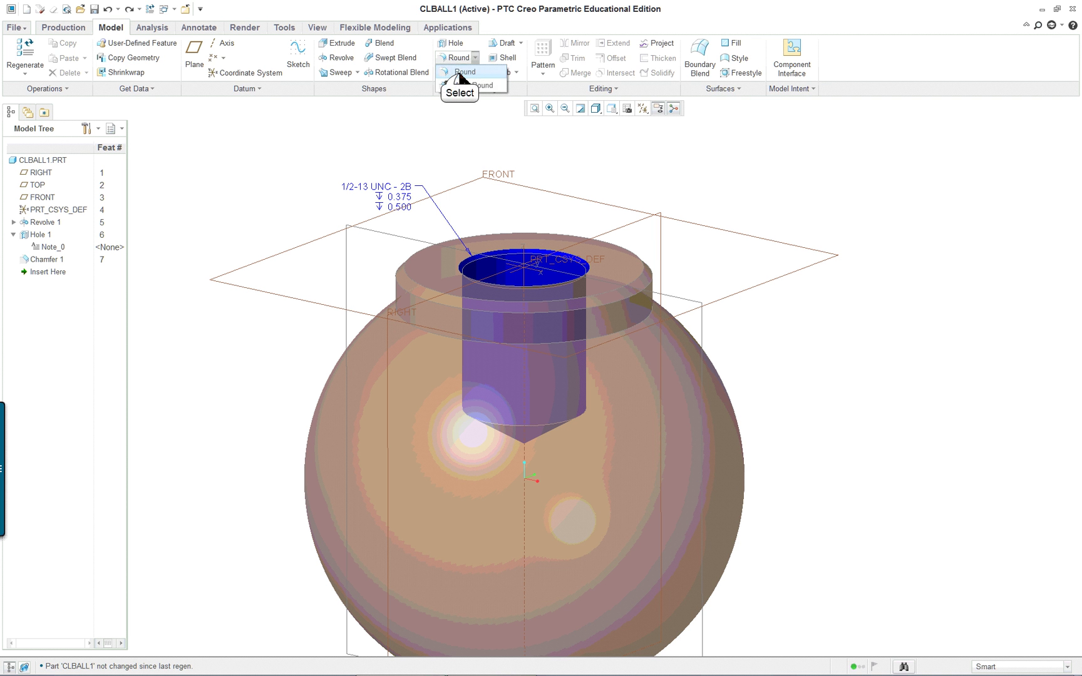
click(461, 71)
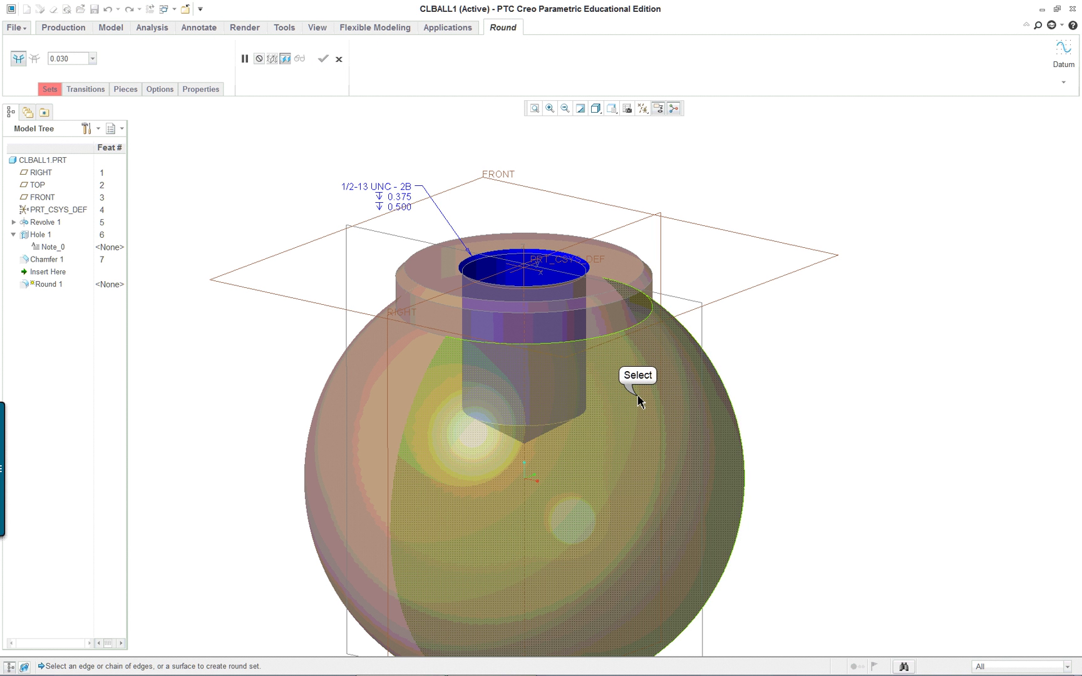
click(639, 401)
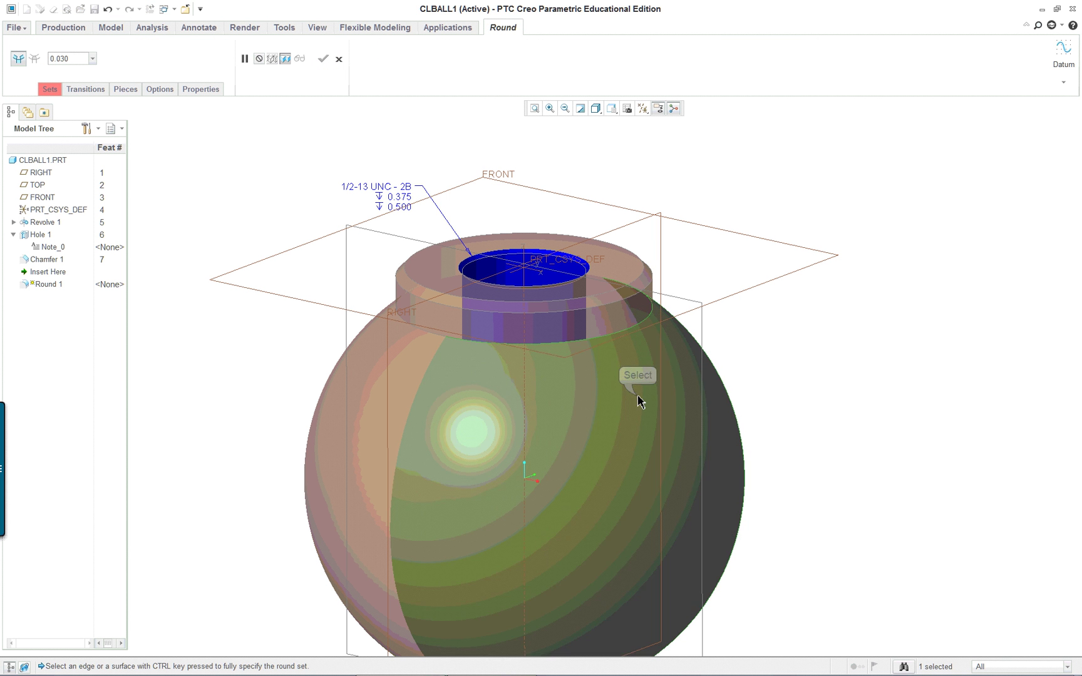
ctrl+click(622, 318)
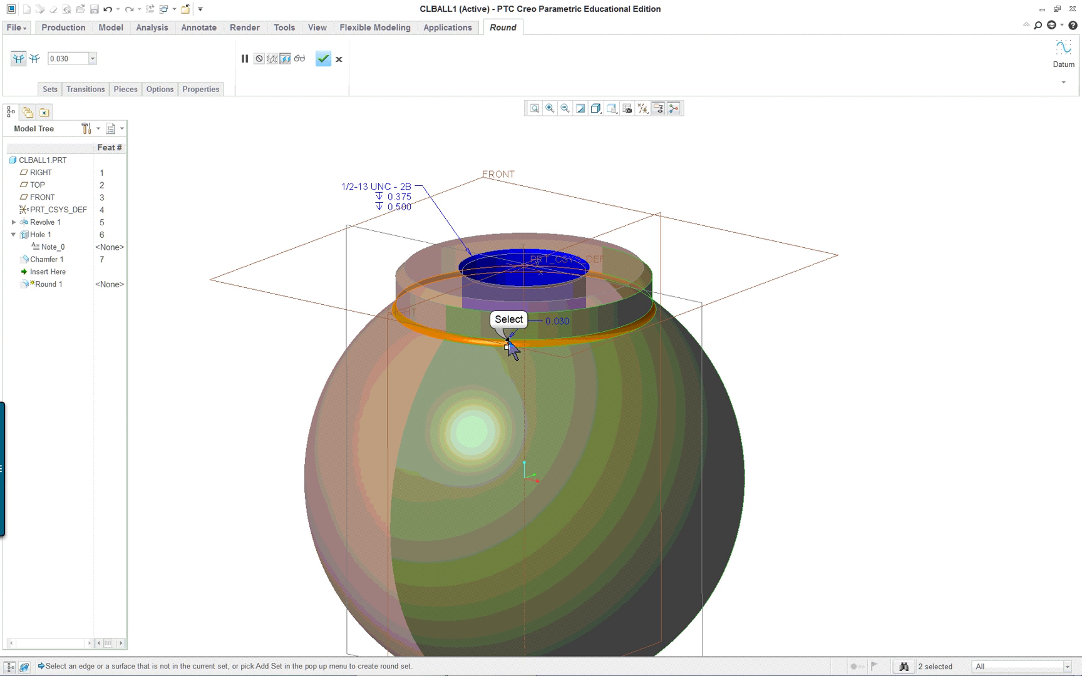
drag(510, 342, 521, 324)
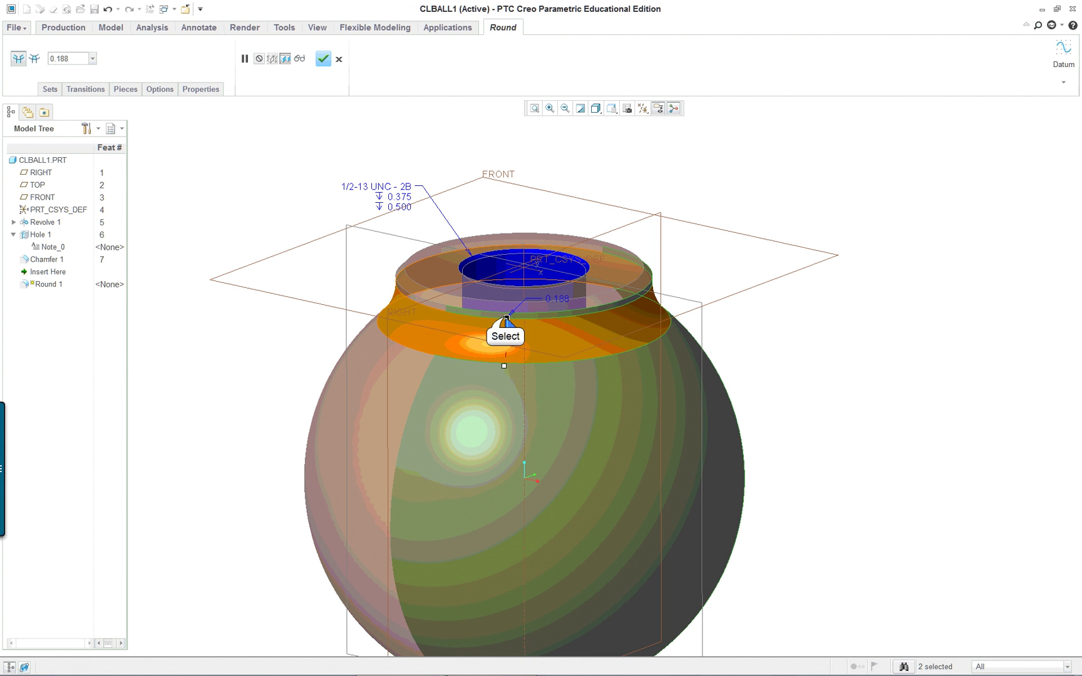
drag(506, 319, 507, 323)
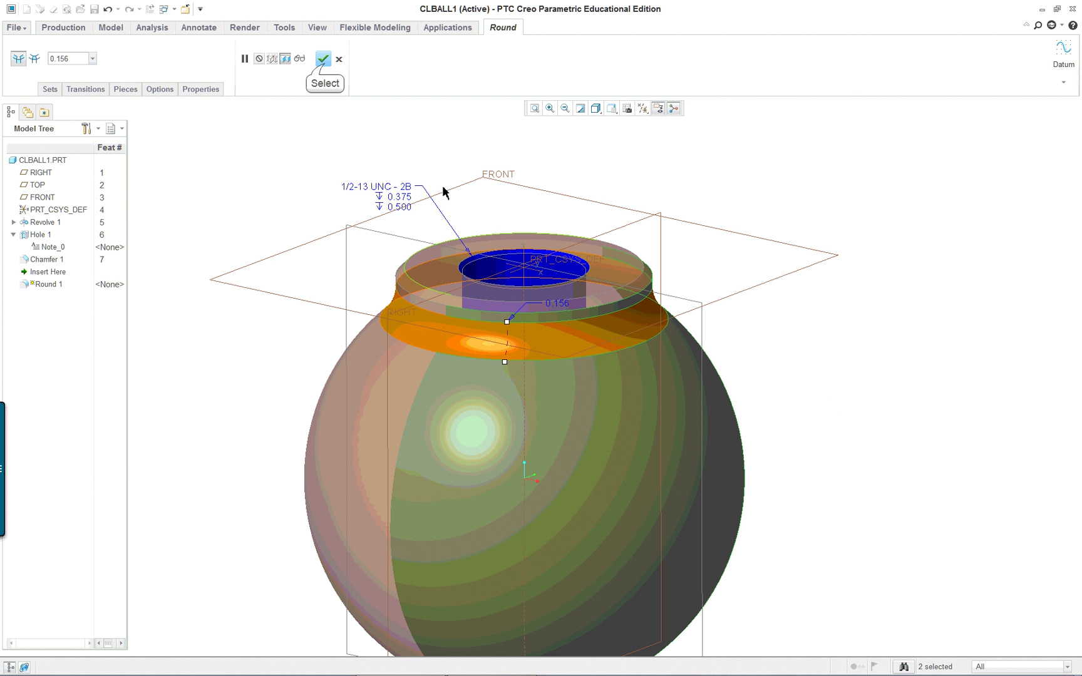
click(324, 59)
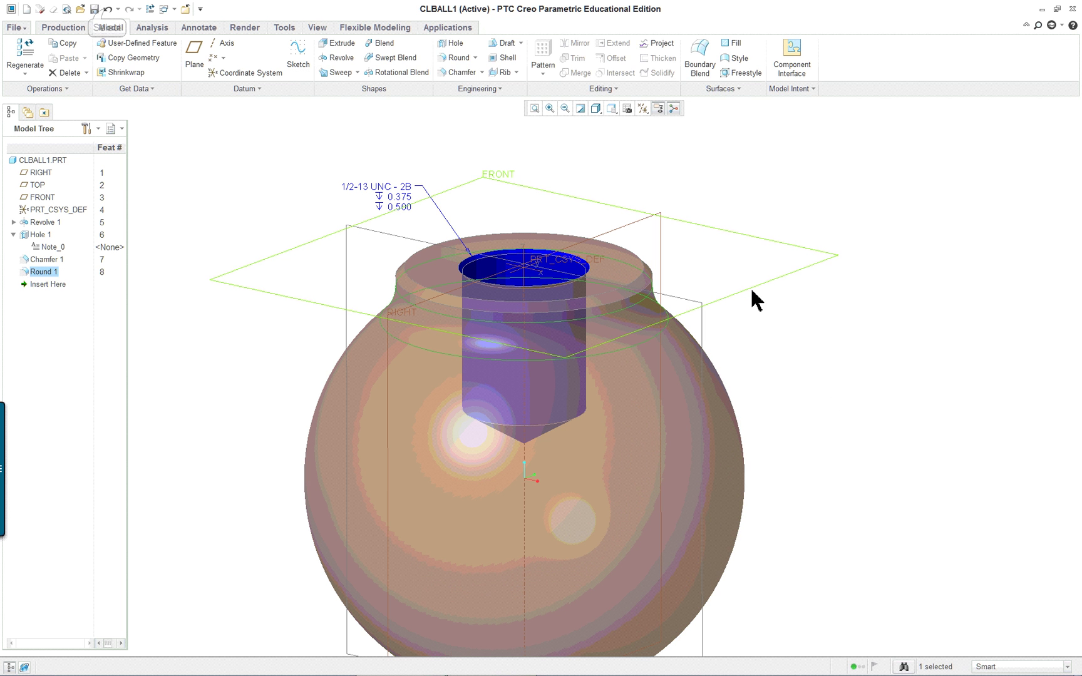
- Undo the old round and redo it between the sphere and collar surfaces at radius 0.263
click(107, 9)
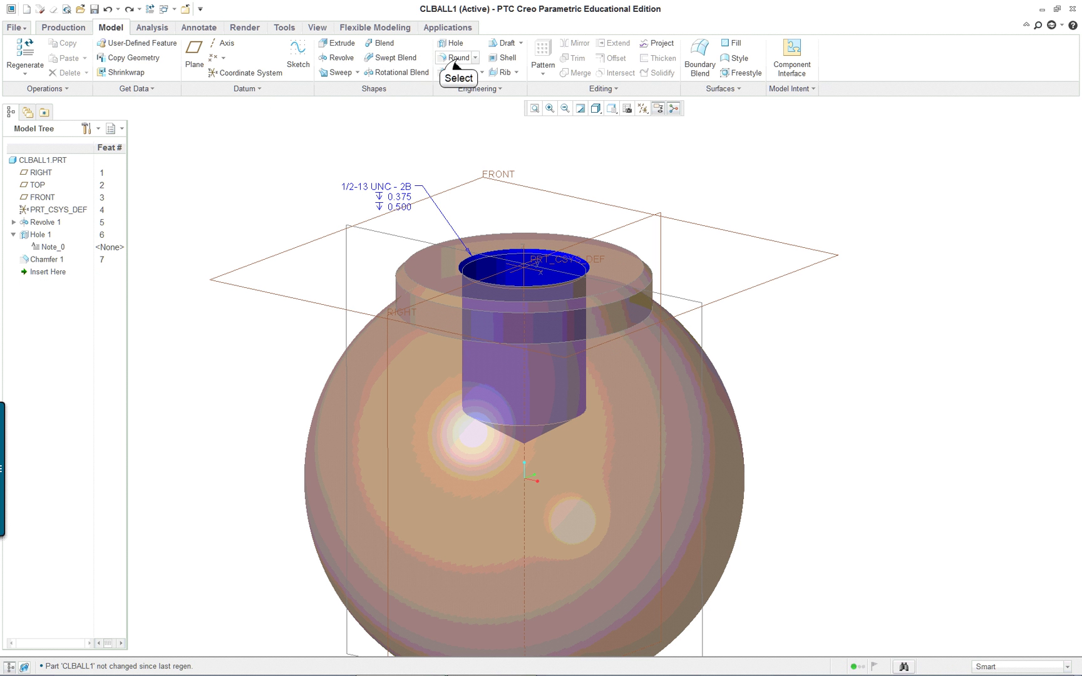
click(456, 58)
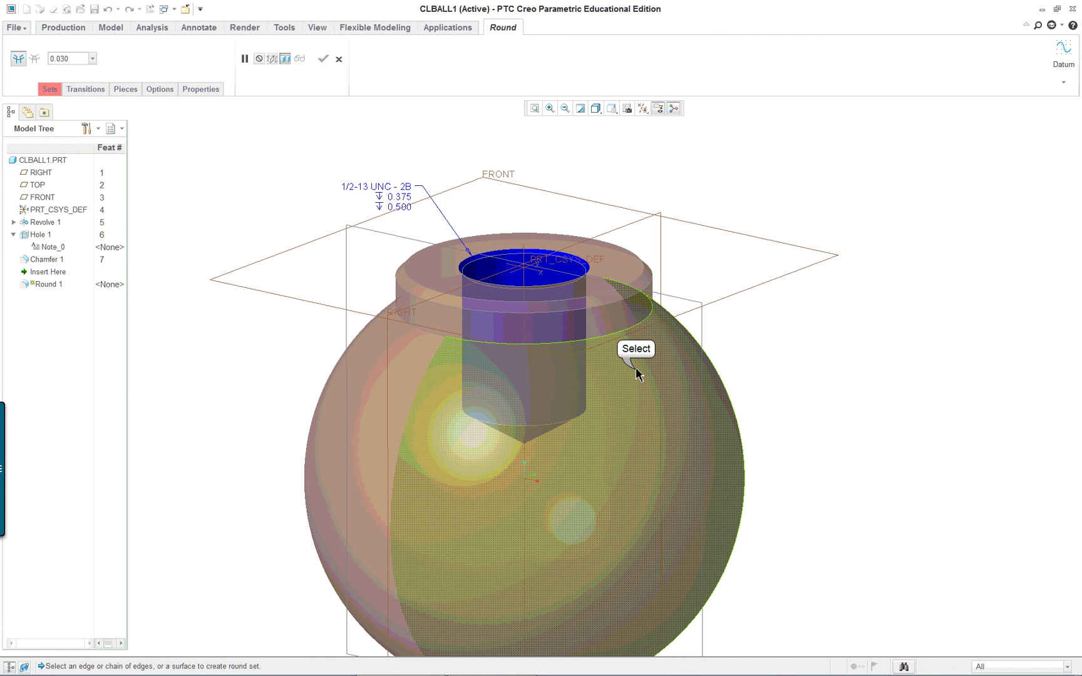
click(636, 374)
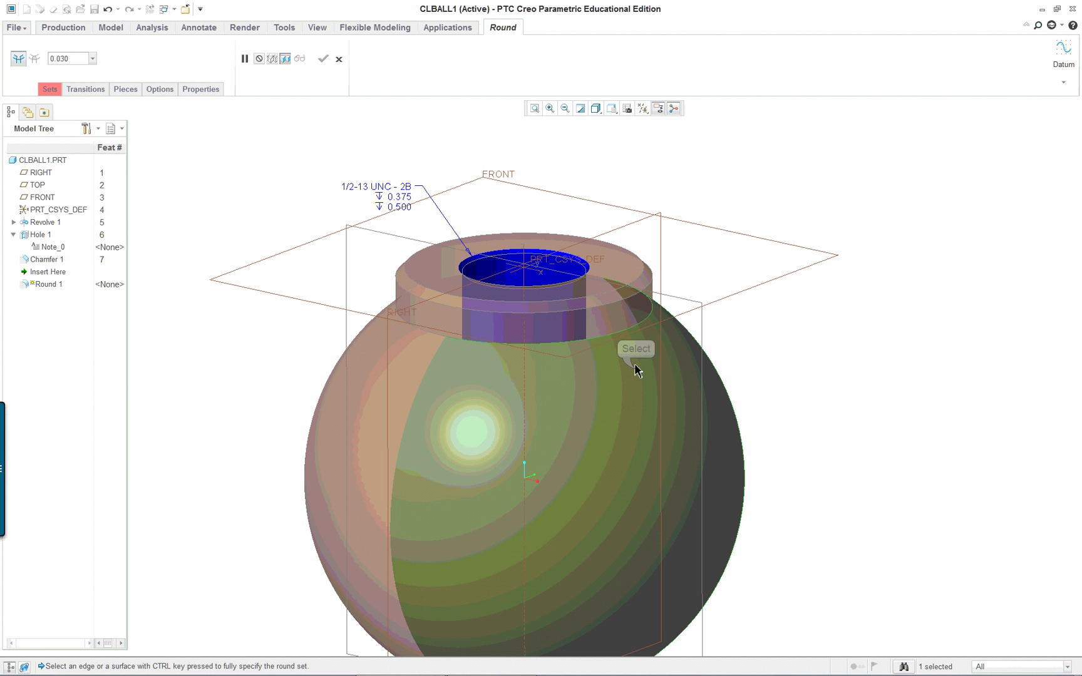
ctrl+click(617, 305)
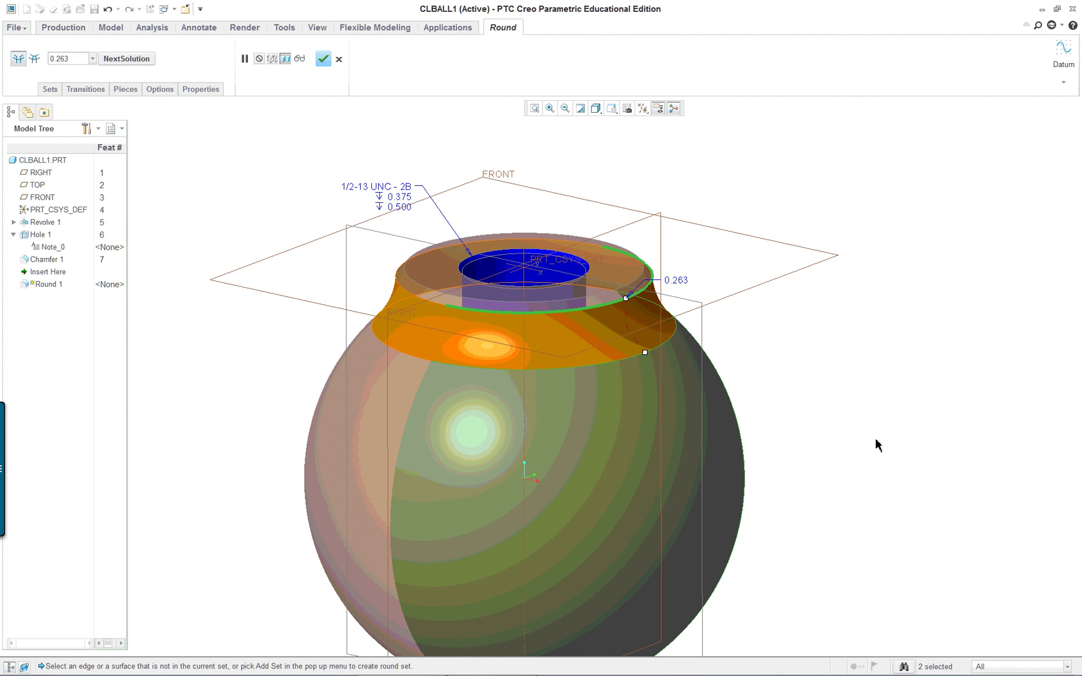
mouse_move(868, 446)
middle_down()
mouse_move(725, 496)
mouse_move(844, 439)
mouse_move(904, 452)
mouse_move(920, 427)
mouse_move(871, 447)
middle_up()
middle_click(842, 397)
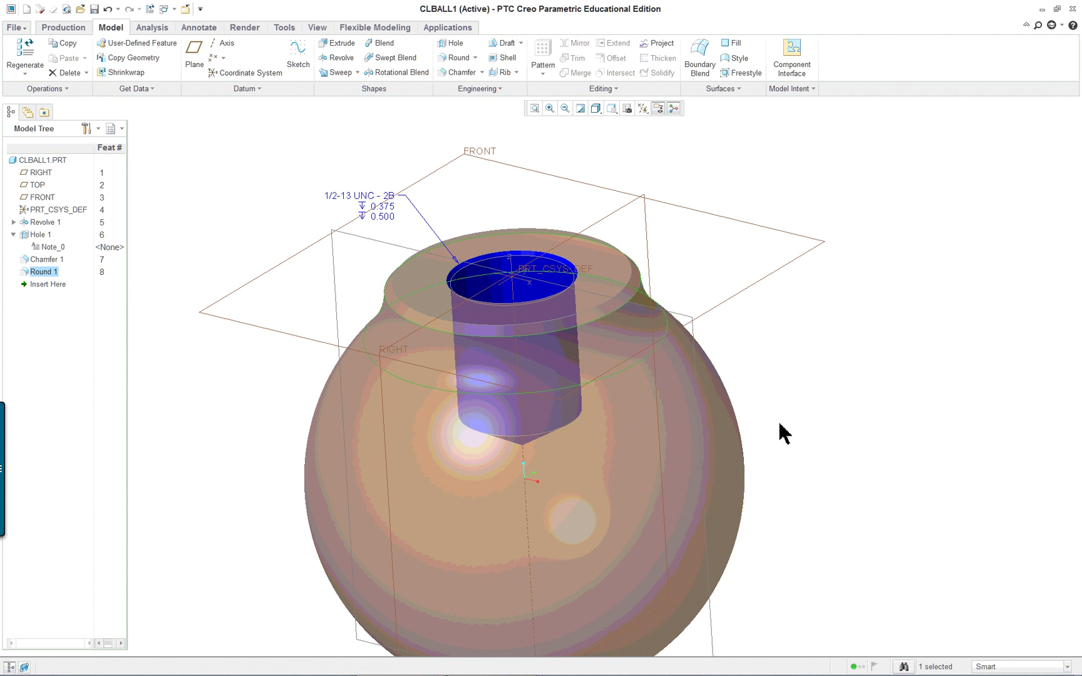
- Turn the part to a top-down view and show Revolve 1's dimensions
scroll(833, 468, down, 1)
mouse_move(831, 483)
middle_down()
mouse_move(845, 361)
mouse_move(853, 501)
mouse_move(862, 459)
middle_up()
double_click(741, 343)
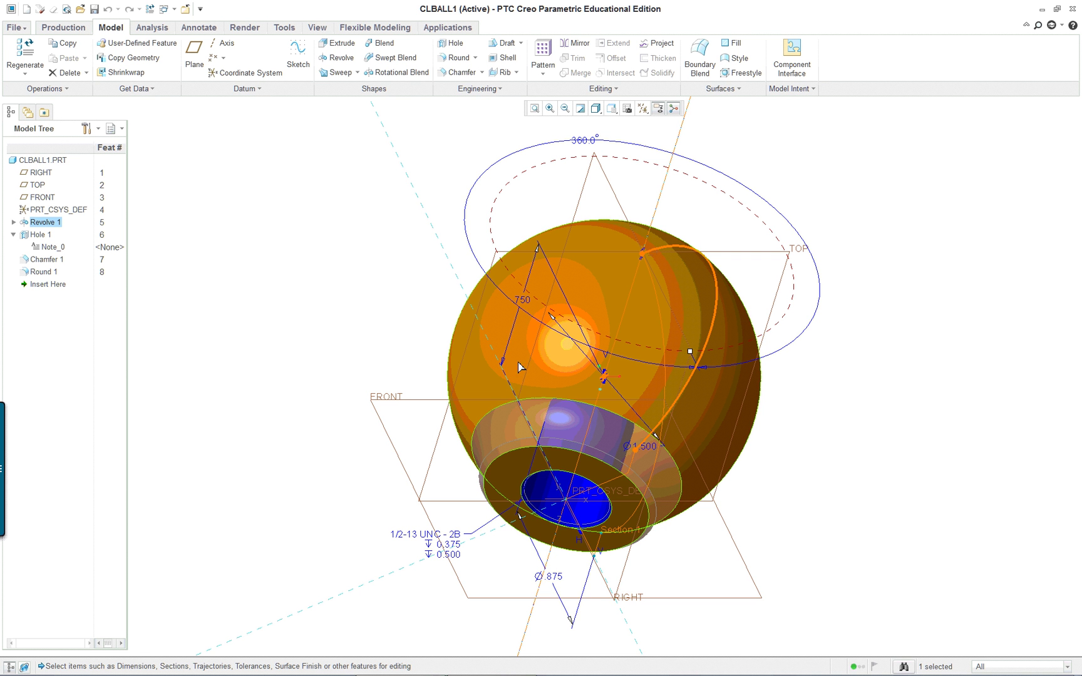
- Move the .750 dimension to the ball's upper left through its properties
right_click(395, 287)
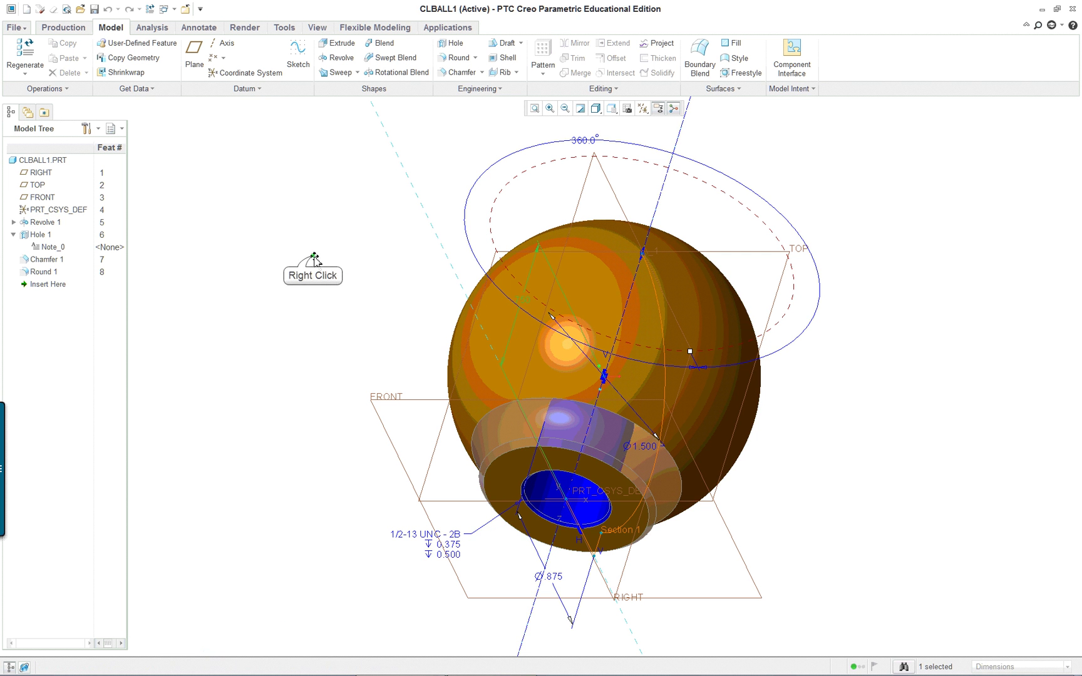
right_click(307, 289)
click(351, 290)
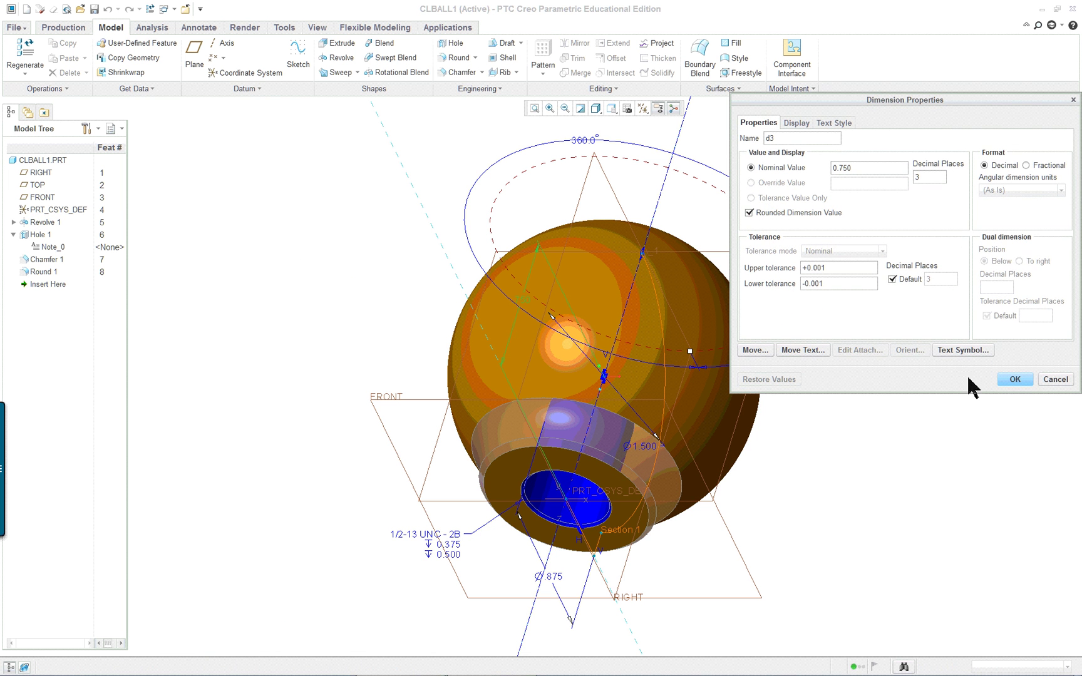
click(757, 352)
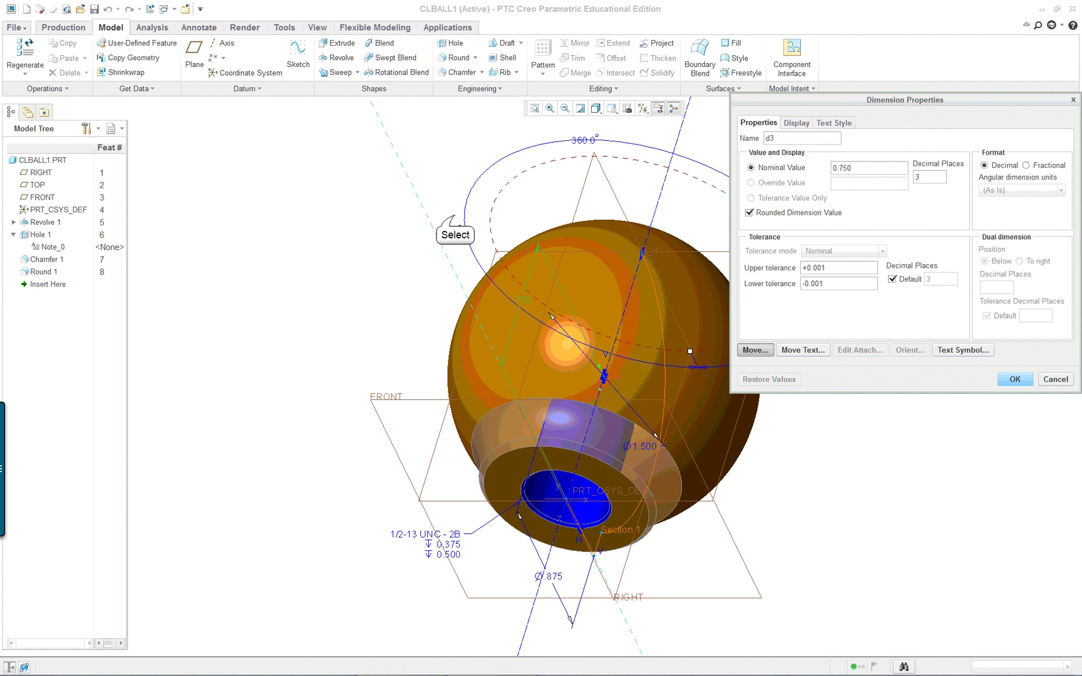
click(455, 218)
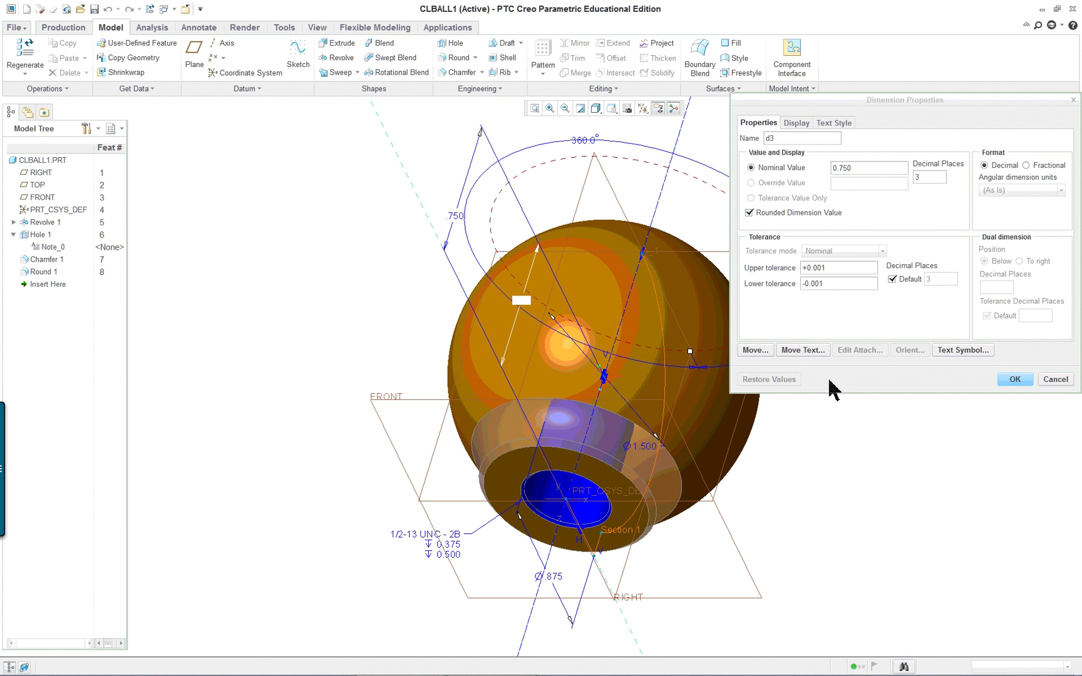
click(1013, 379)
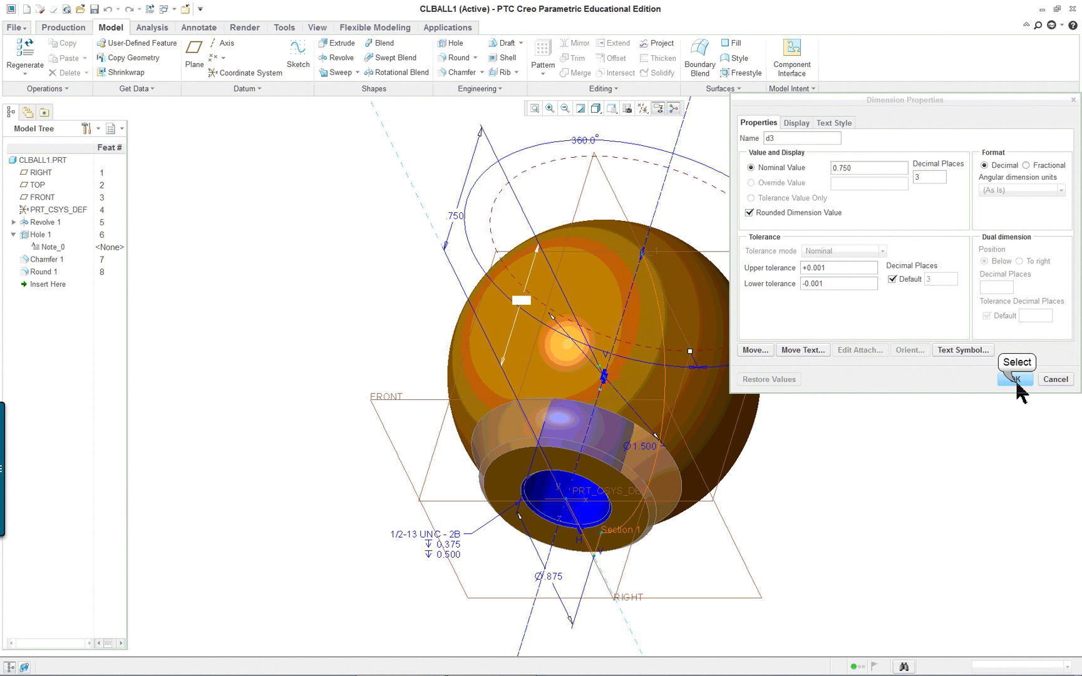
middle_drag(687, 389, 892, 464)
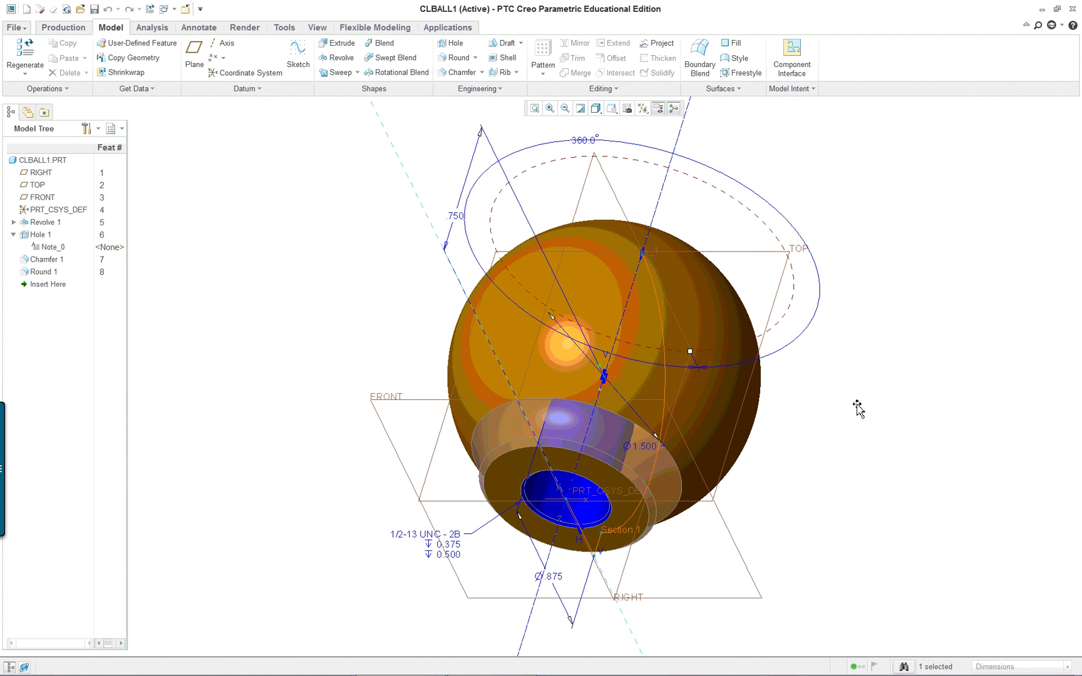
- Read lesson pages 252–255 on editing the hole note and adding a diameter symbol, then return to Creo
key(alt+Tab)
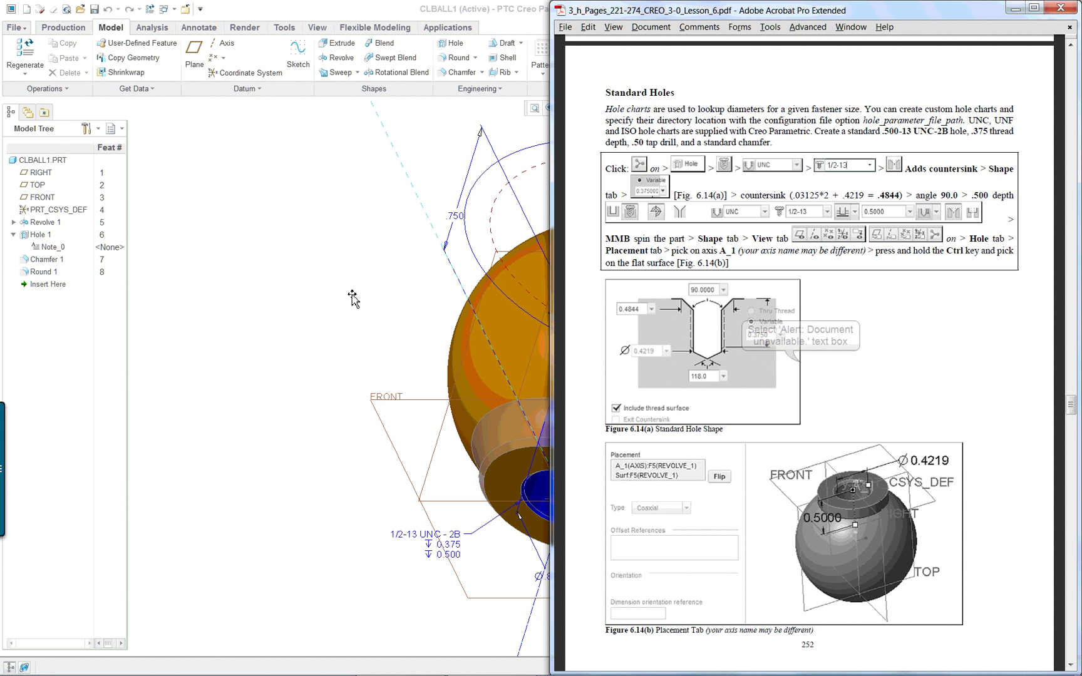
click(802, 363)
scroll(802, 364, down, 3)
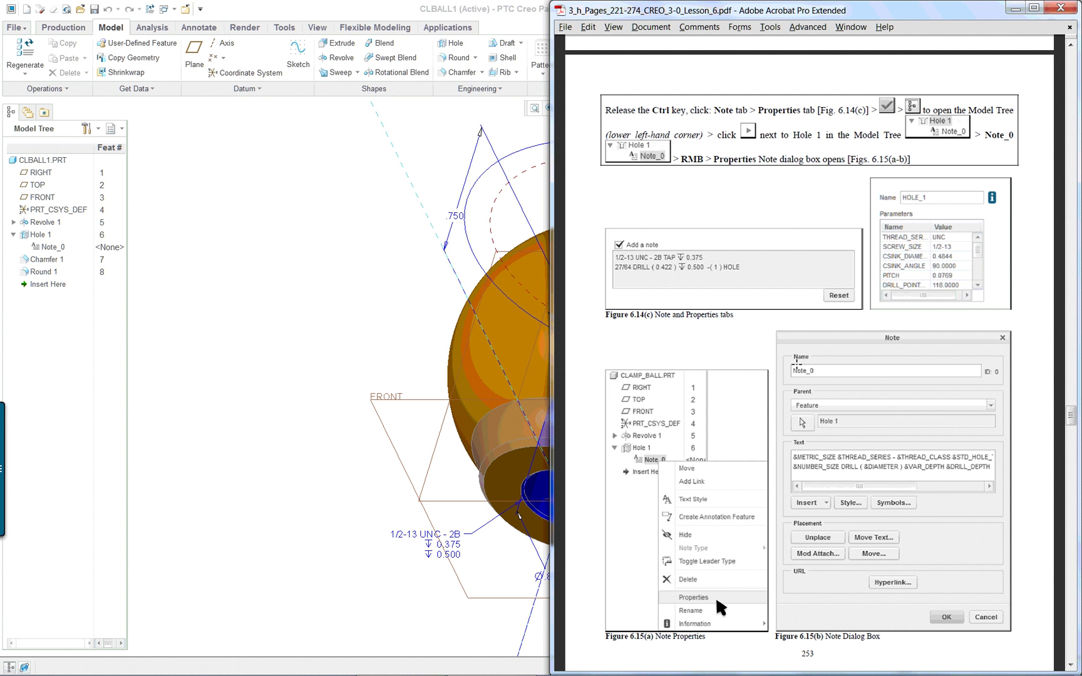
scroll(730, 356, down, 3)
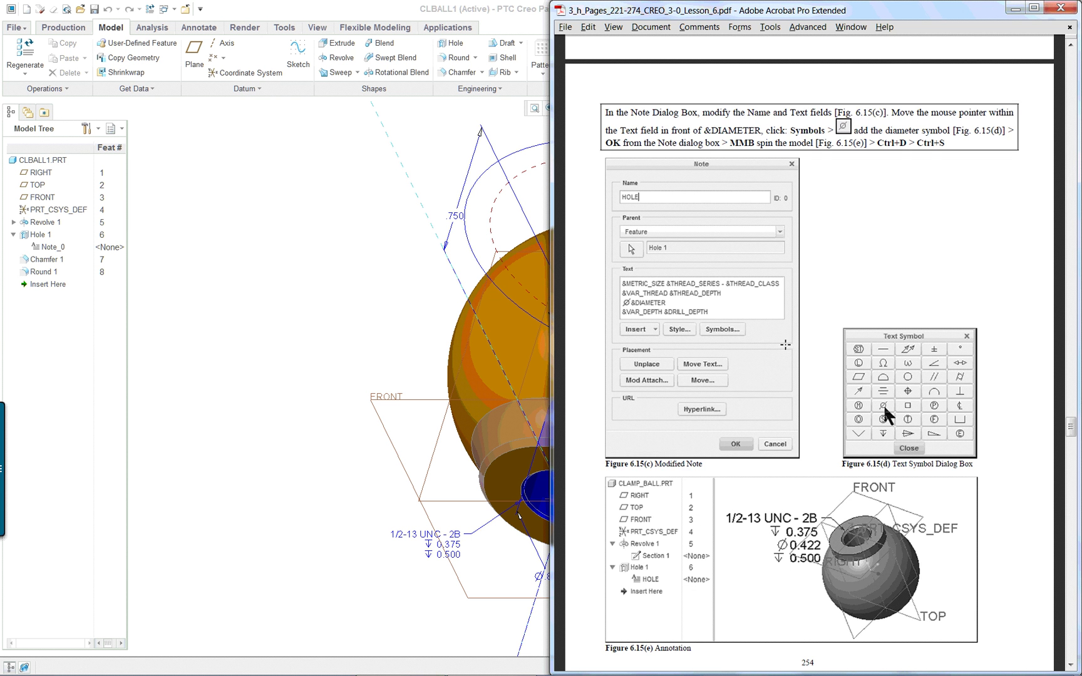
scroll(351, 272, down, 3)
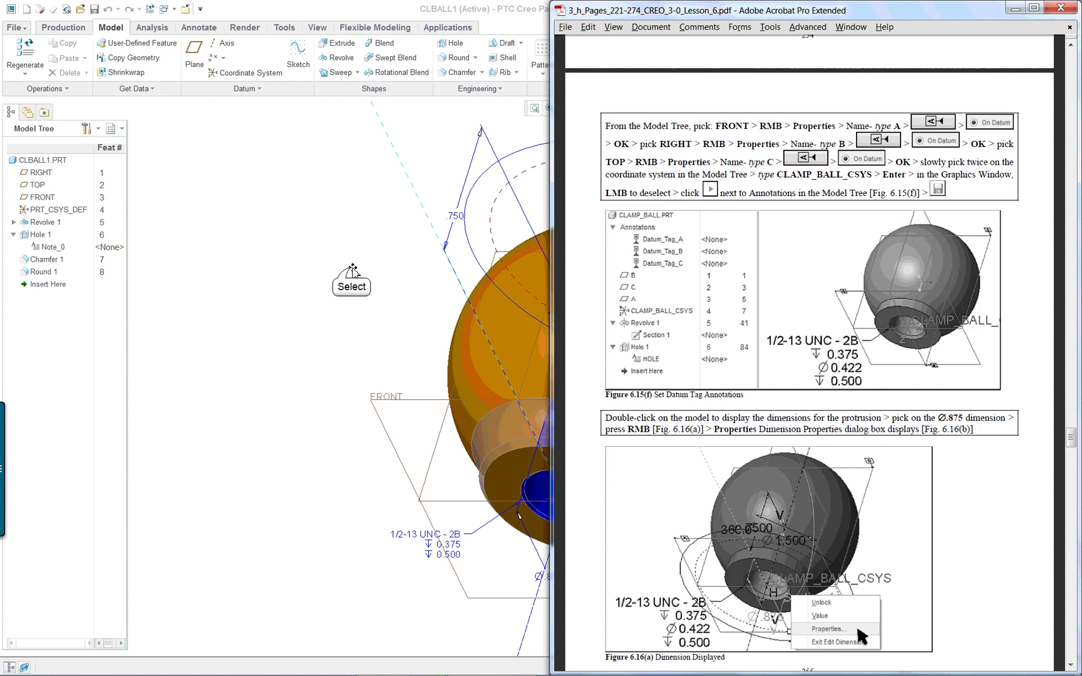
key(alt+Tab)
- Select the hole callout note, then clear the selection and keep the Smart selection filter
click(450, 544)
right_click(273, 412)
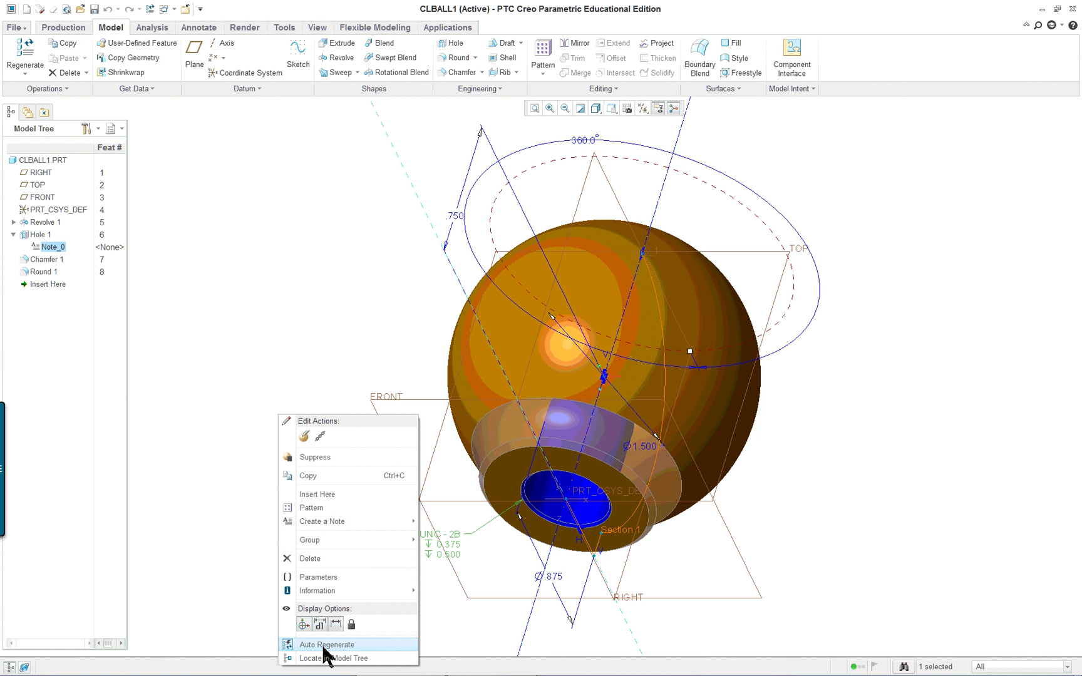
click(838, 601)
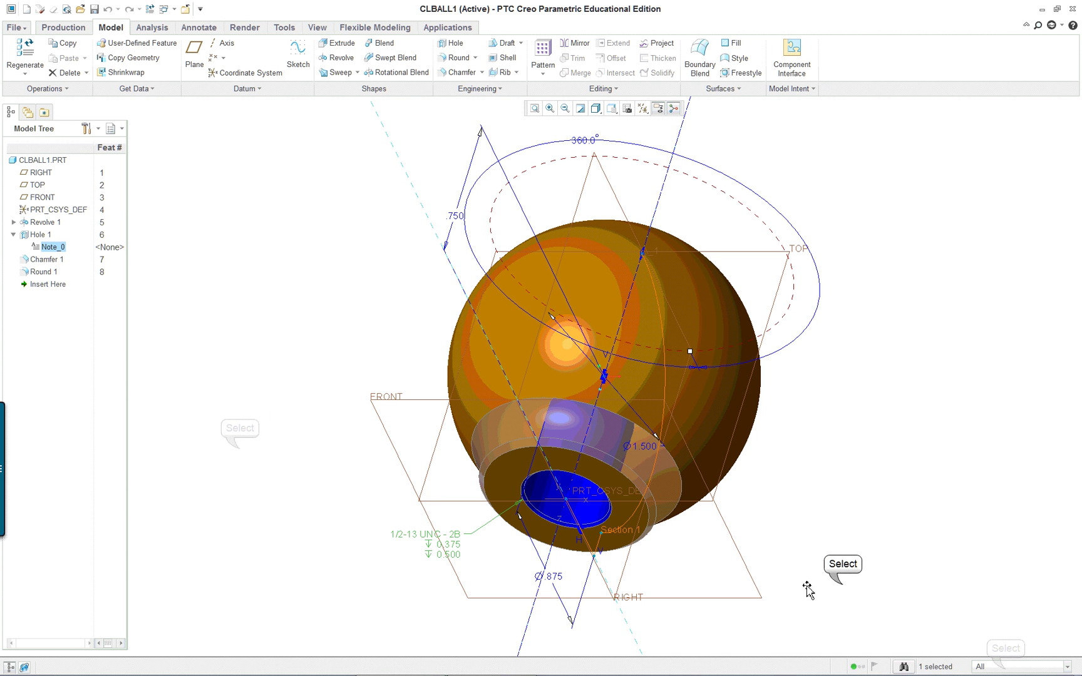
click(911, 642)
click(1018, 666)
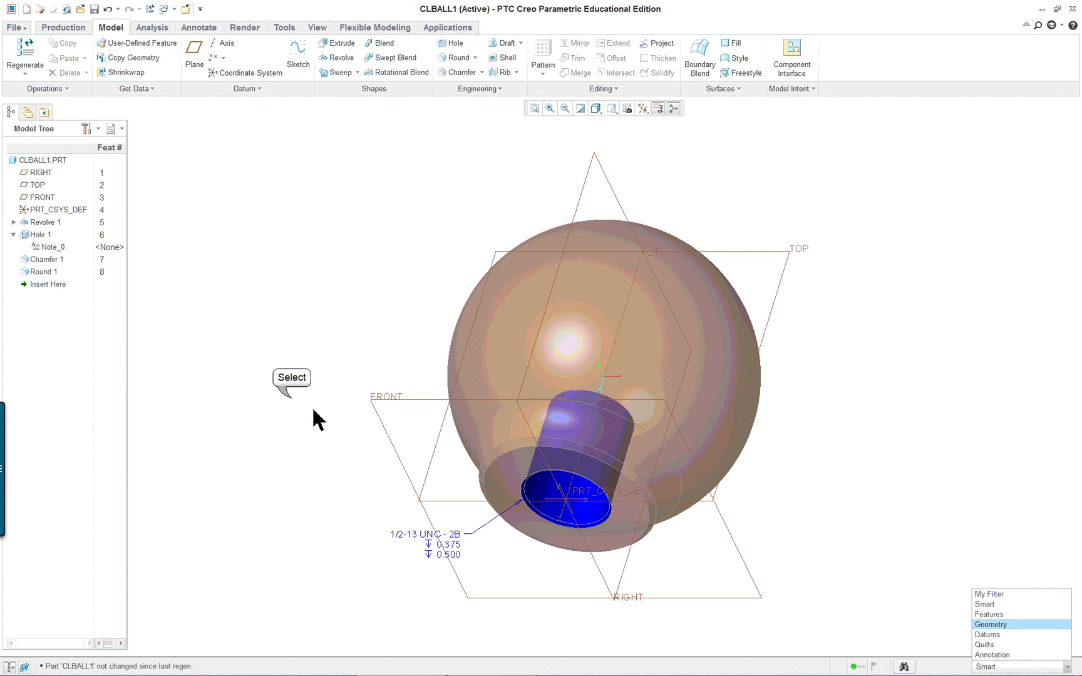
click(104, 332)
- Insert a Ø symbol before the 0.375 line in Note_0's properties and confirm
right_click(47, 247)
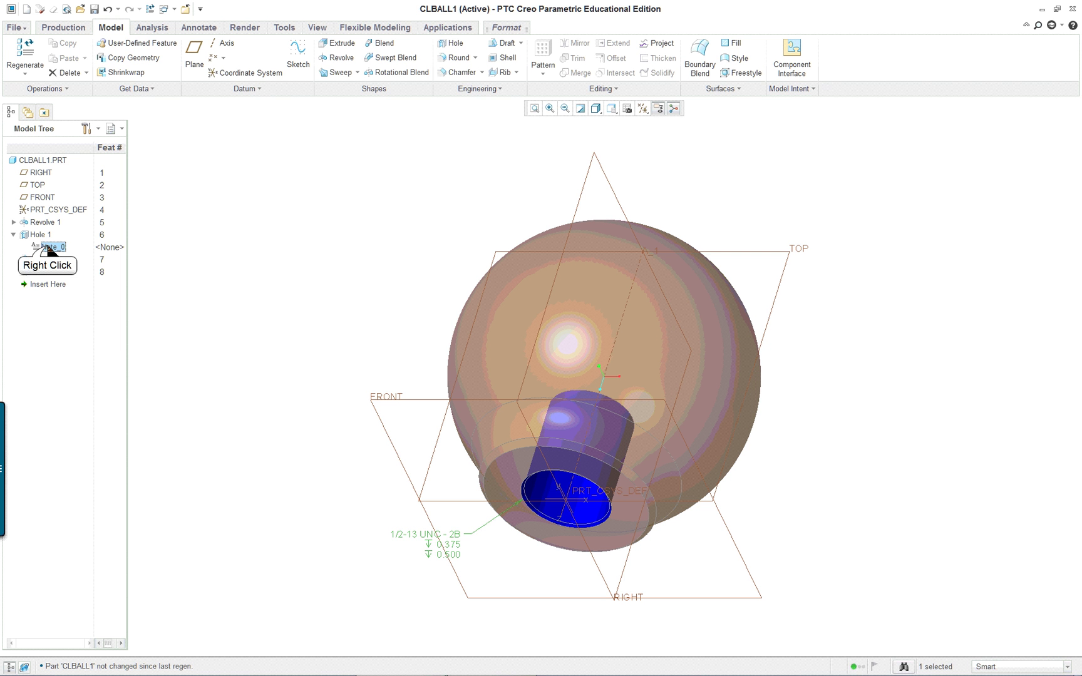
click(83, 386)
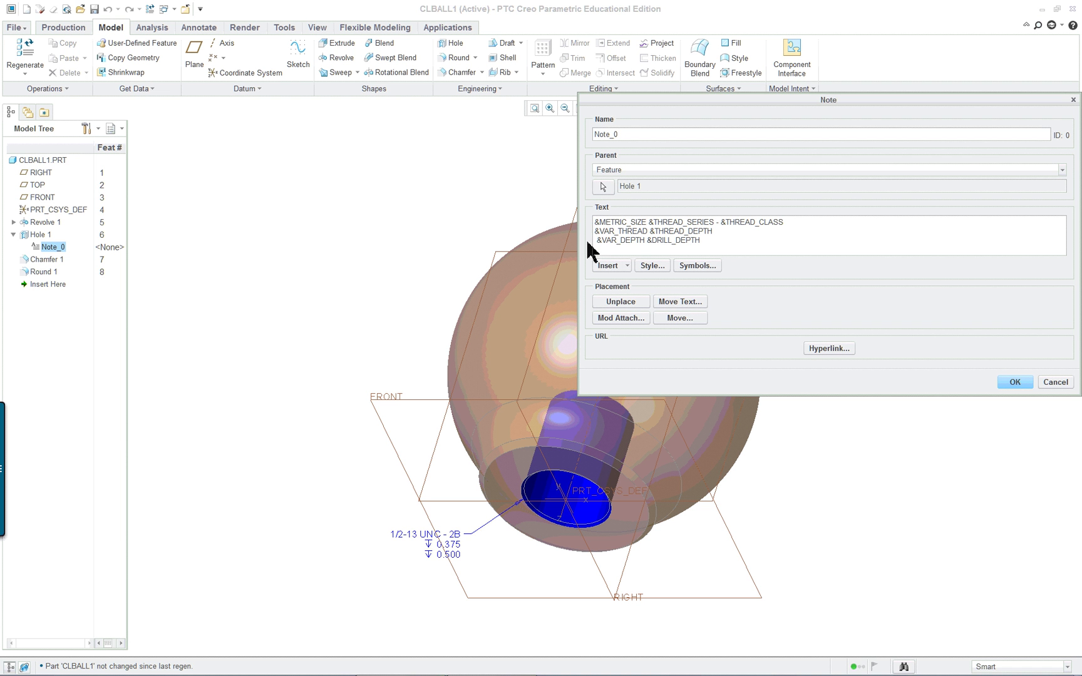
click(598, 232)
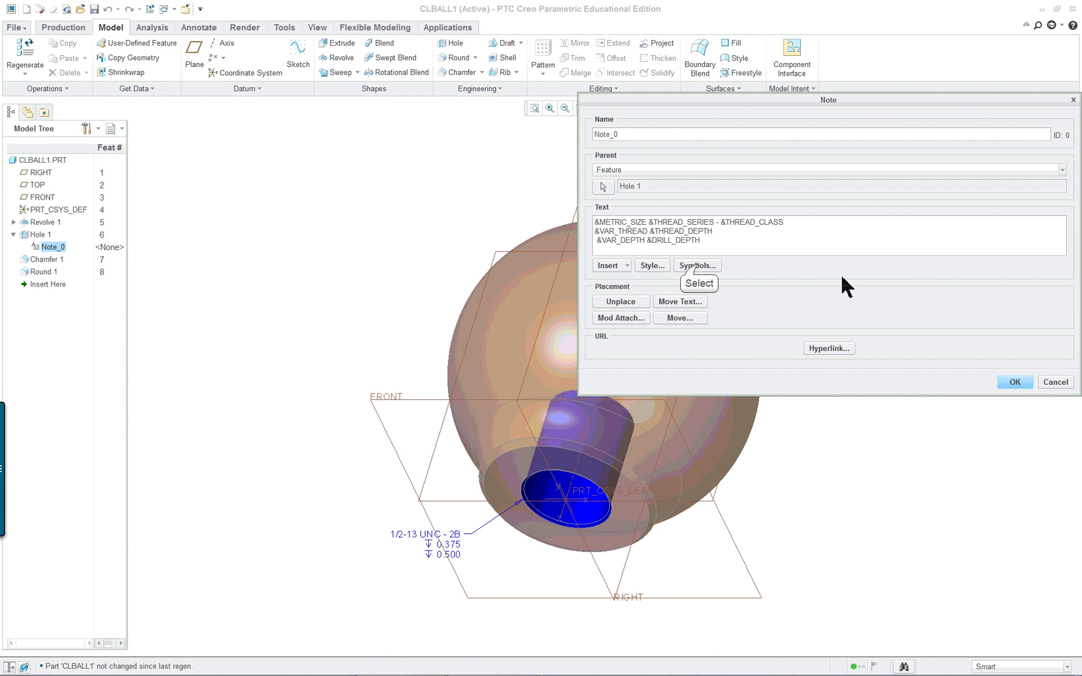
click(698, 267)
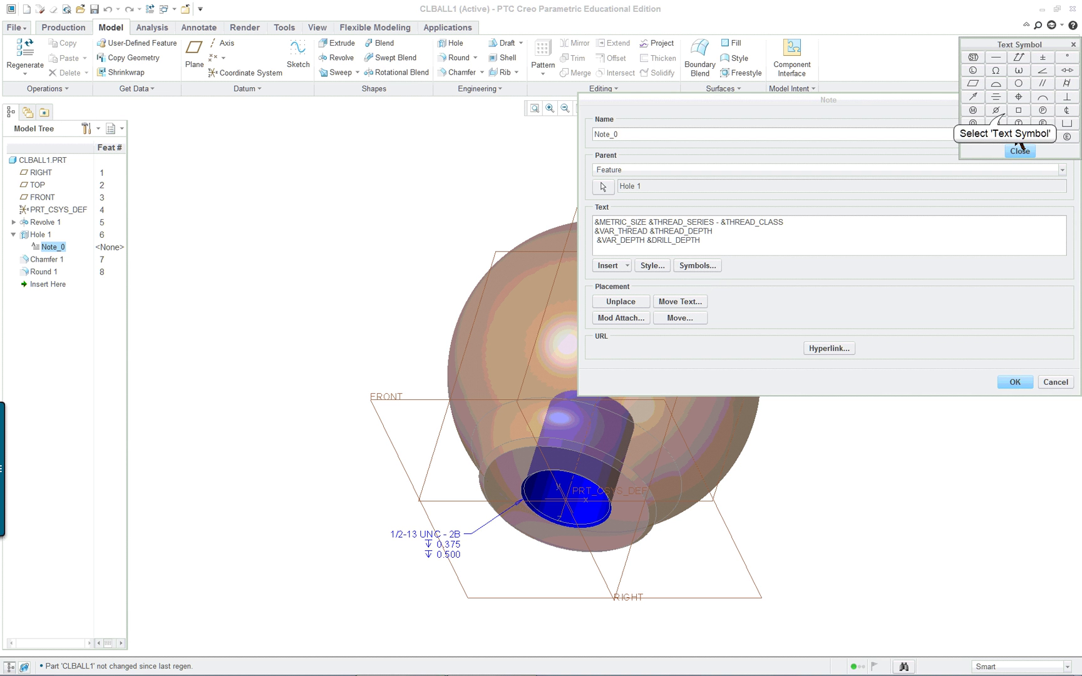
click(996, 110)
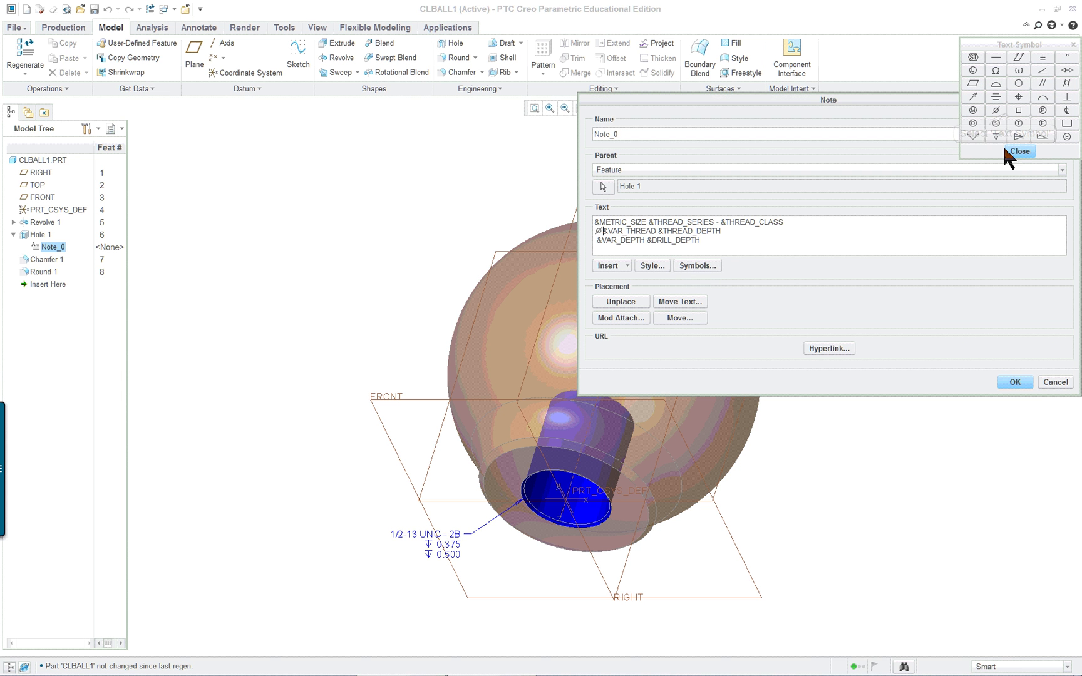
click(1016, 383)
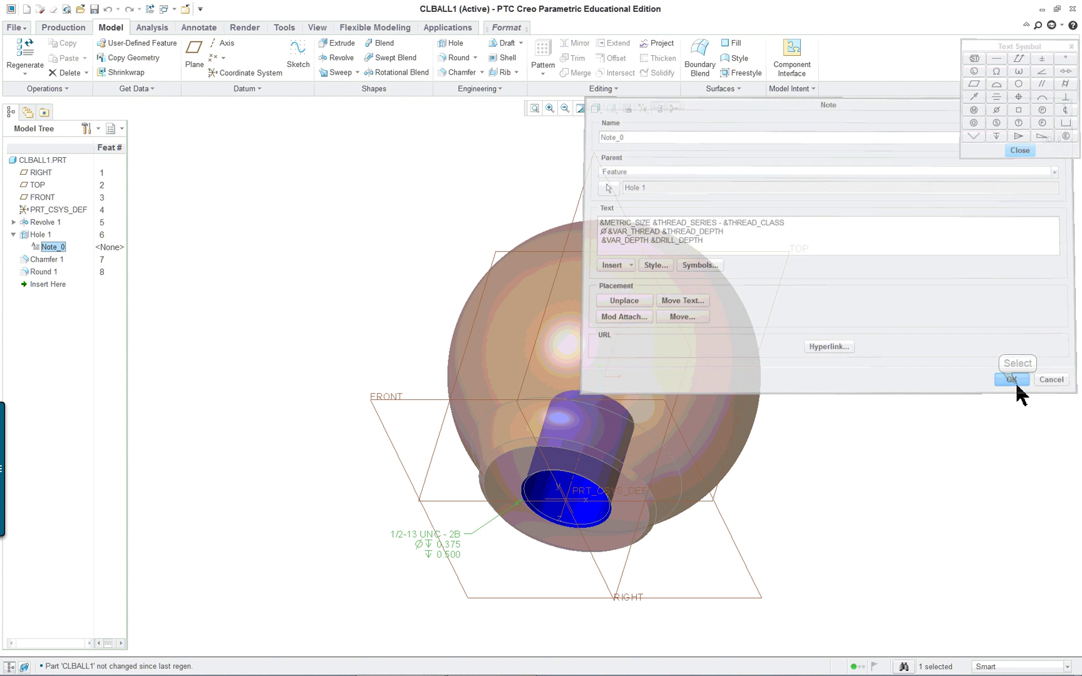
scroll(492, 575, down, 2)
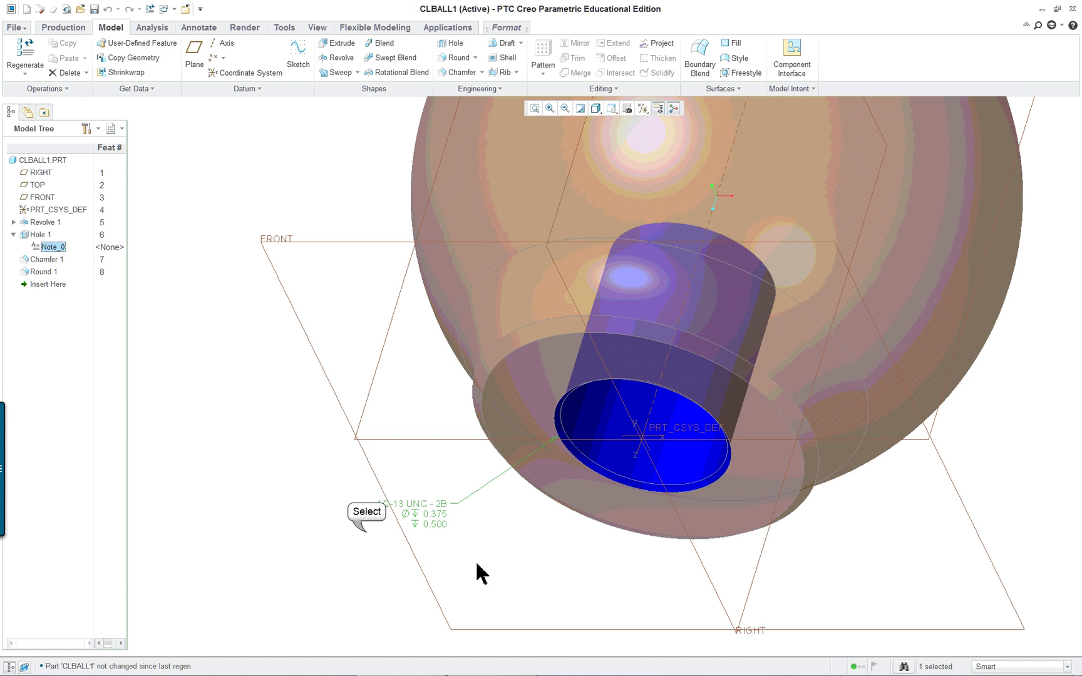
- Clear the note selection and select the Hole 1 feature on the clamp ball
click(369, 540)
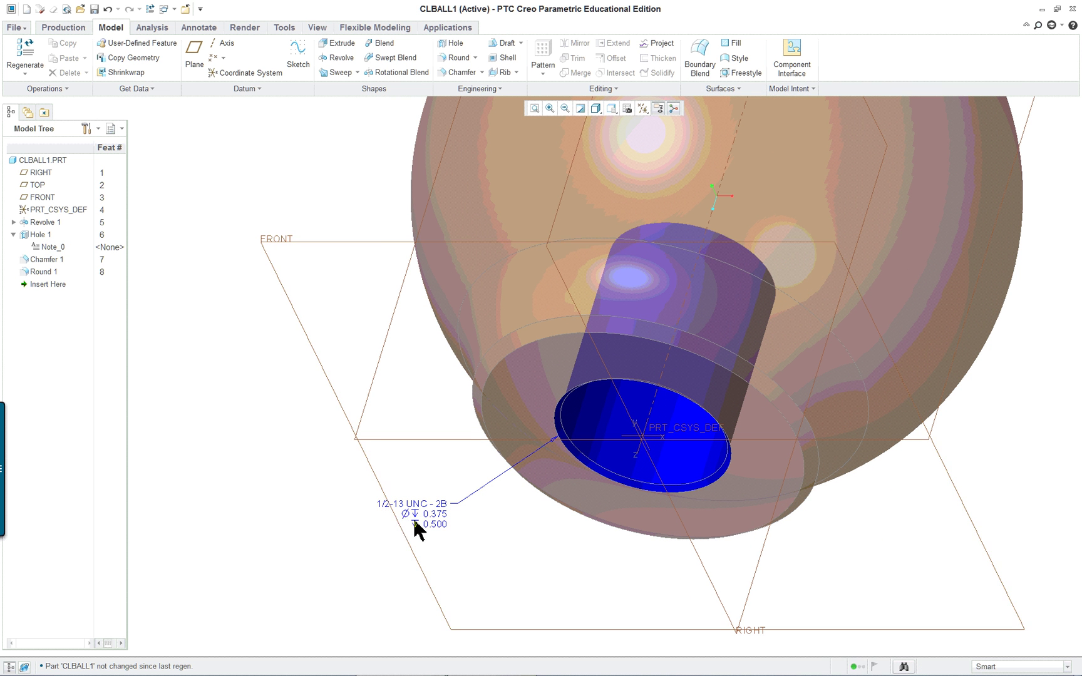
scroll(414, 521, down, 1)
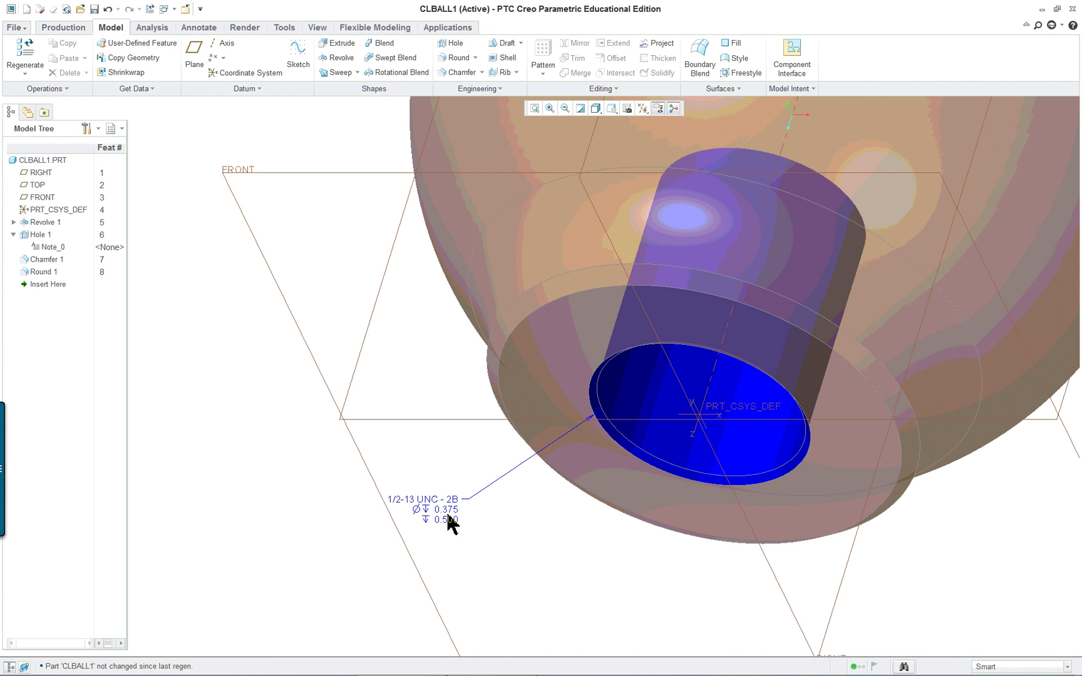
scroll(452, 525, down, 1)
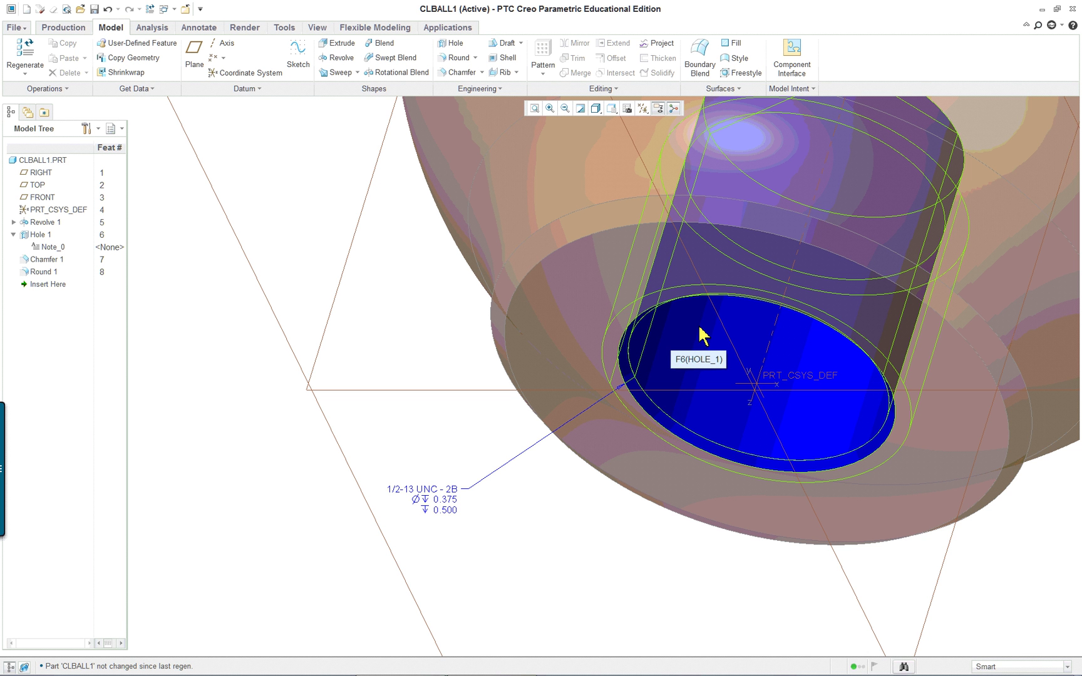
click(700, 354)
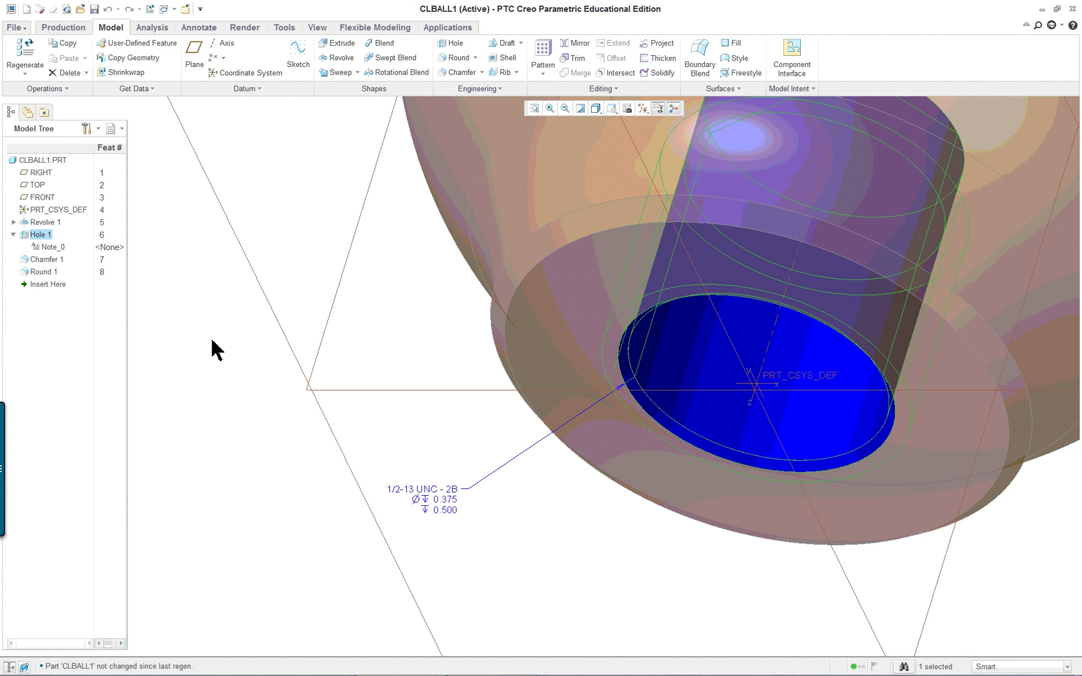
- Open Hole 1's definition for editing and view its name and thread parameters
right_click(40, 236)
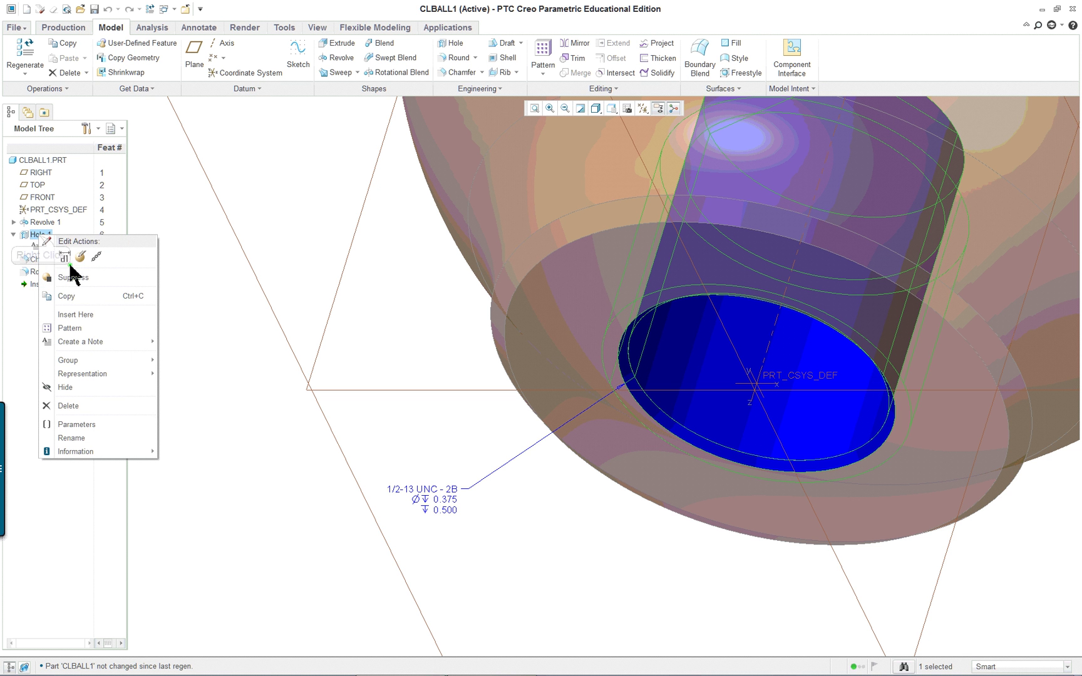
click(81, 256)
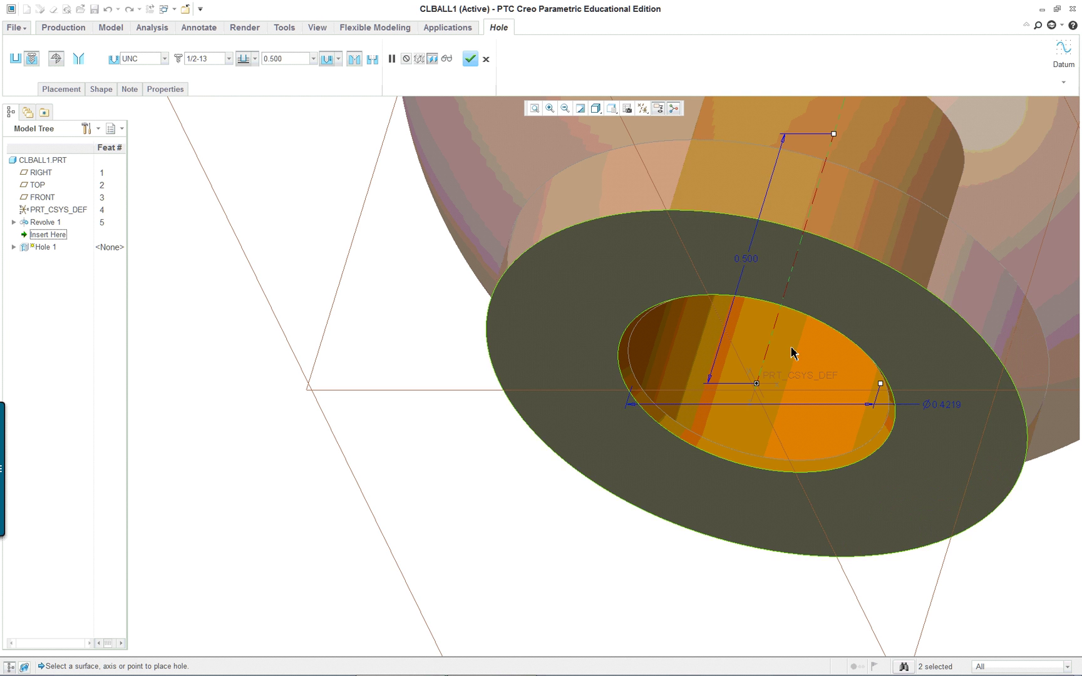
scroll(792, 353, down, 6)
scroll(986, 268, up, 3)
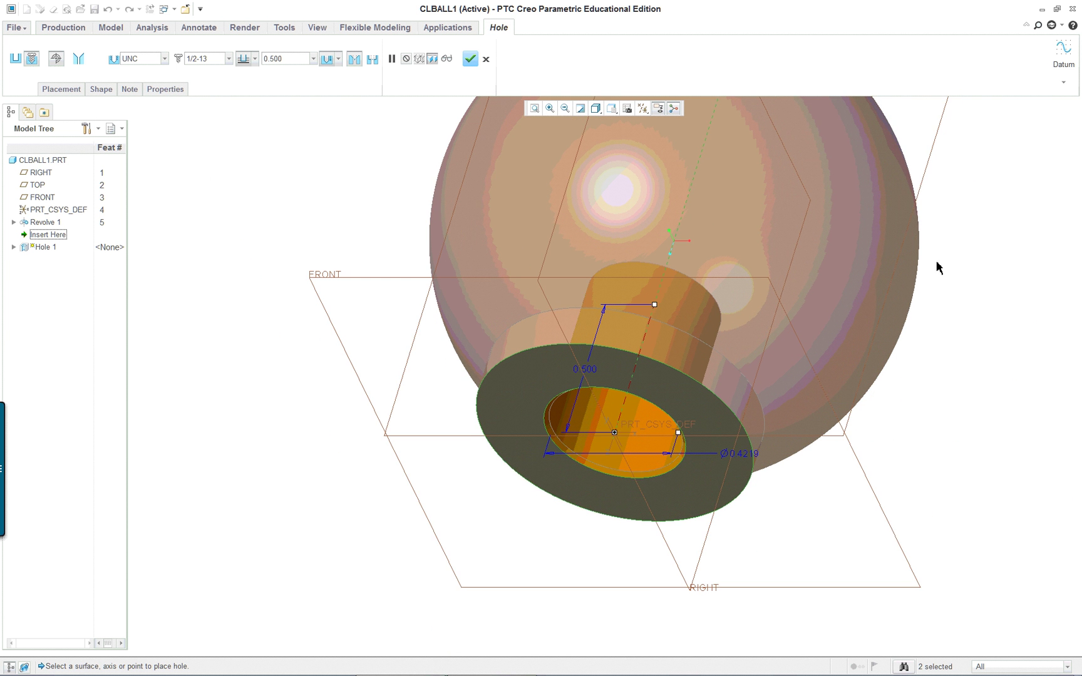
scroll(942, 363, up, 2)
click(160, 88)
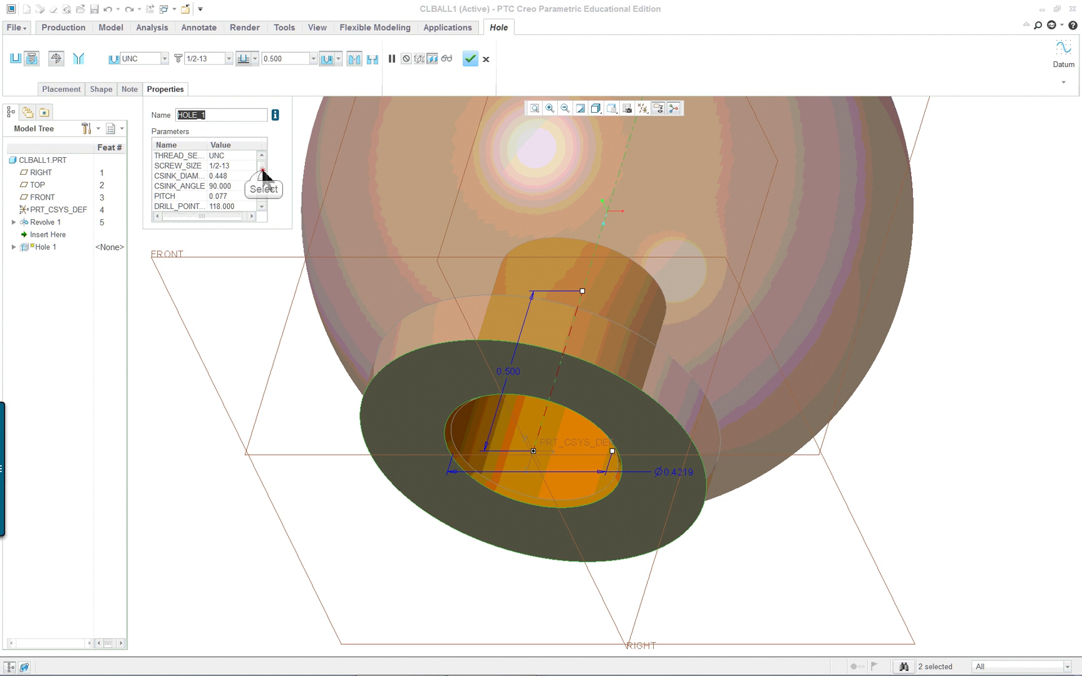
mouse_move(262, 171)
mouse_down()
mouse_move(264, 191)
mouse_move(263, 159)
mouse_up()
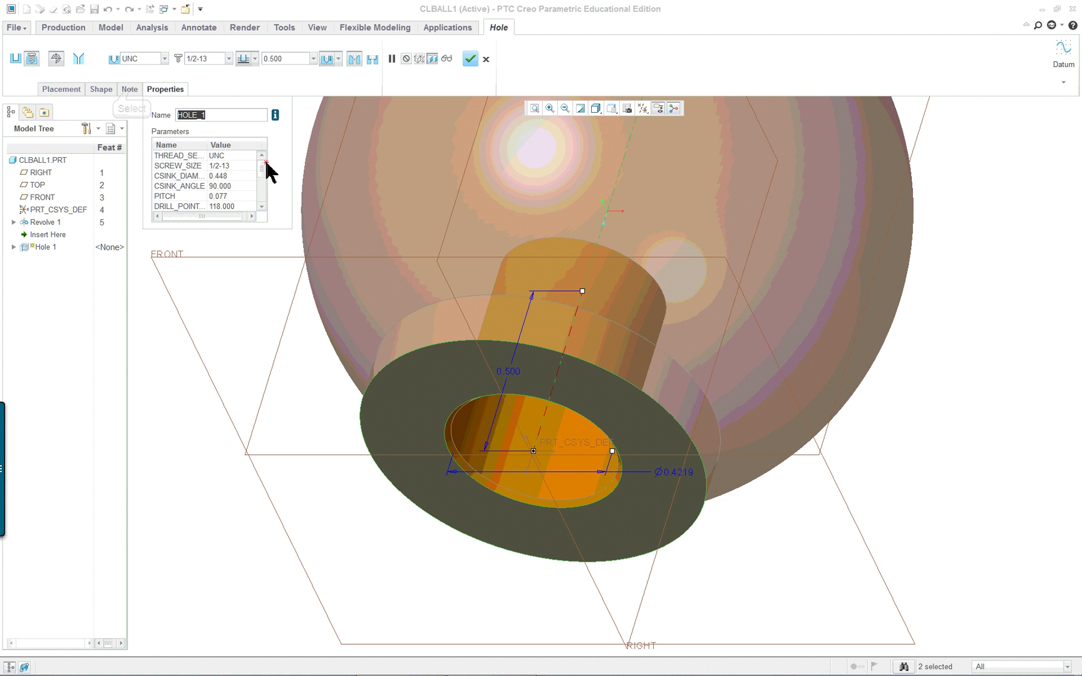
- Check the hole's note, shape and placement settings, then finish the redefinition
click(136, 92)
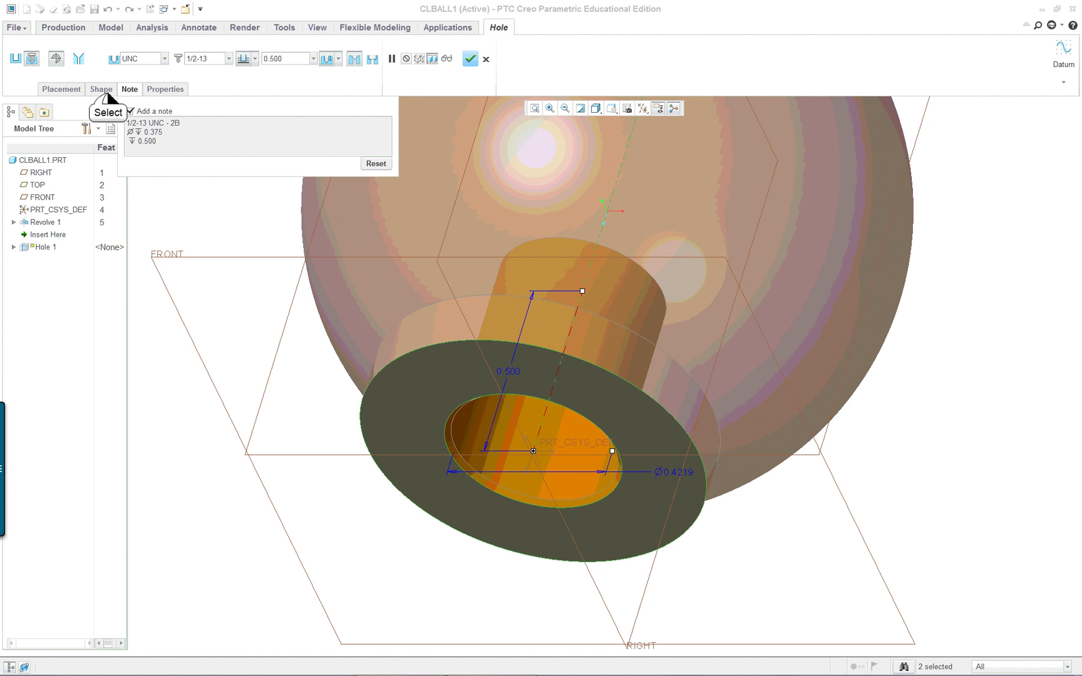
click(105, 91)
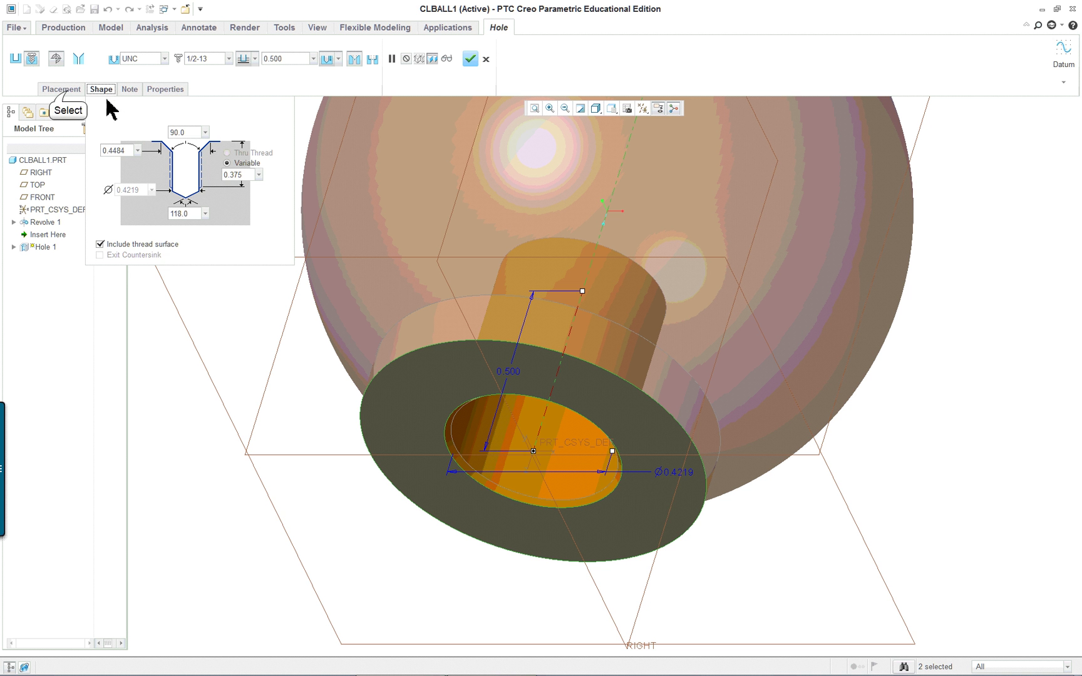
click(69, 91)
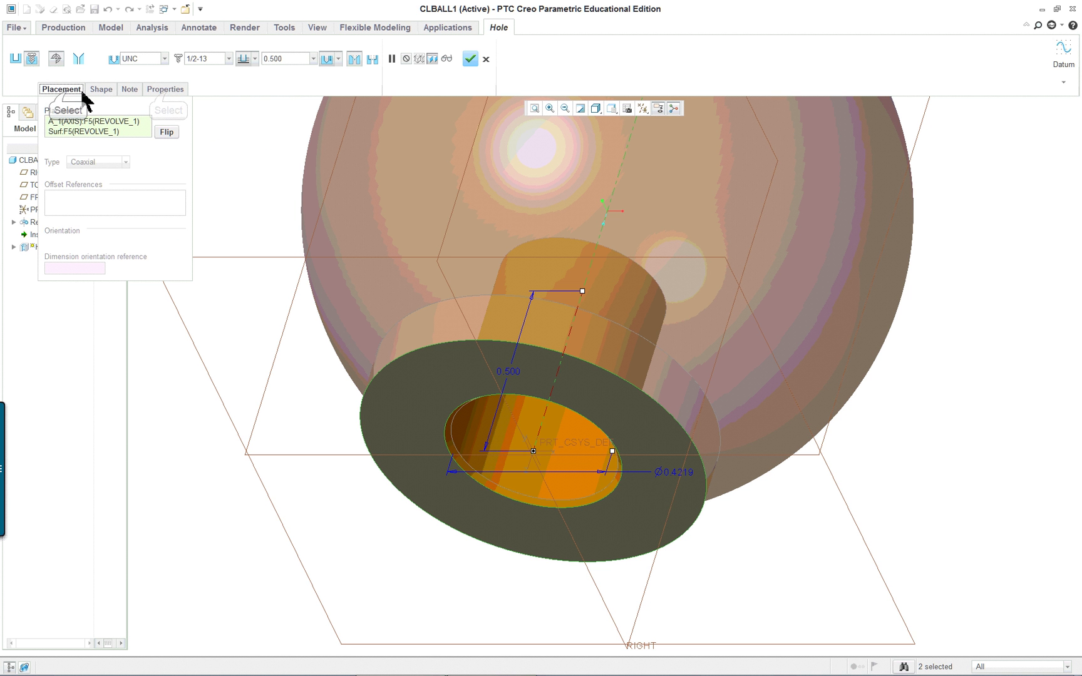
click(166, 92)
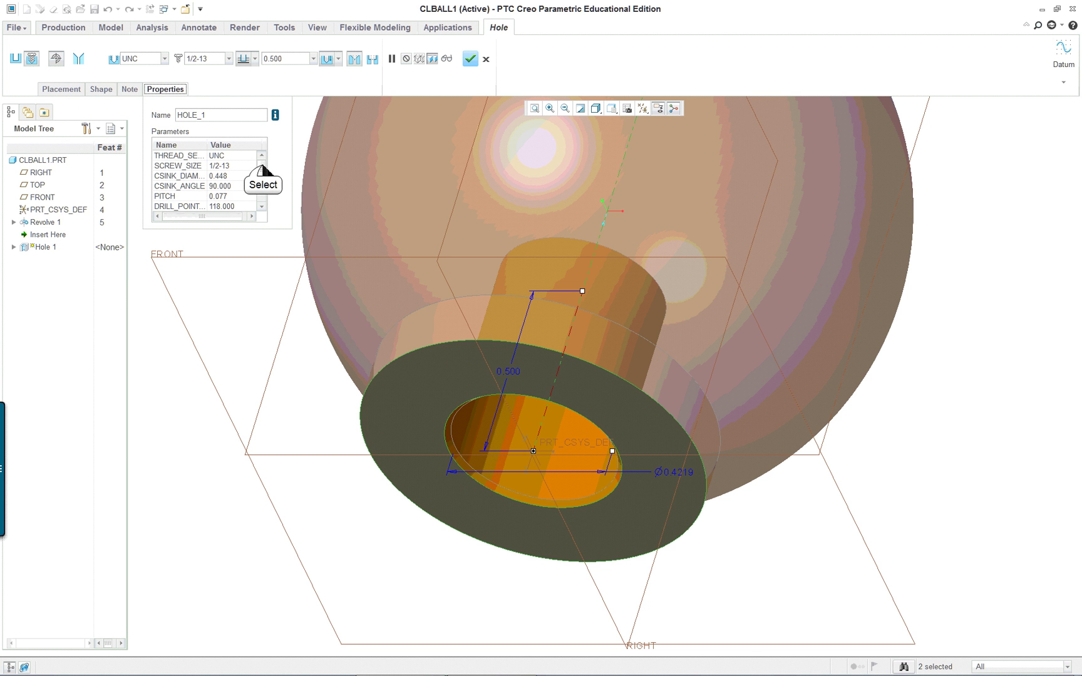
mouse_move(262, 167)
mouse_down()
mouse_move(261, 193)
mouse_move(266, 174)
mouse_up()
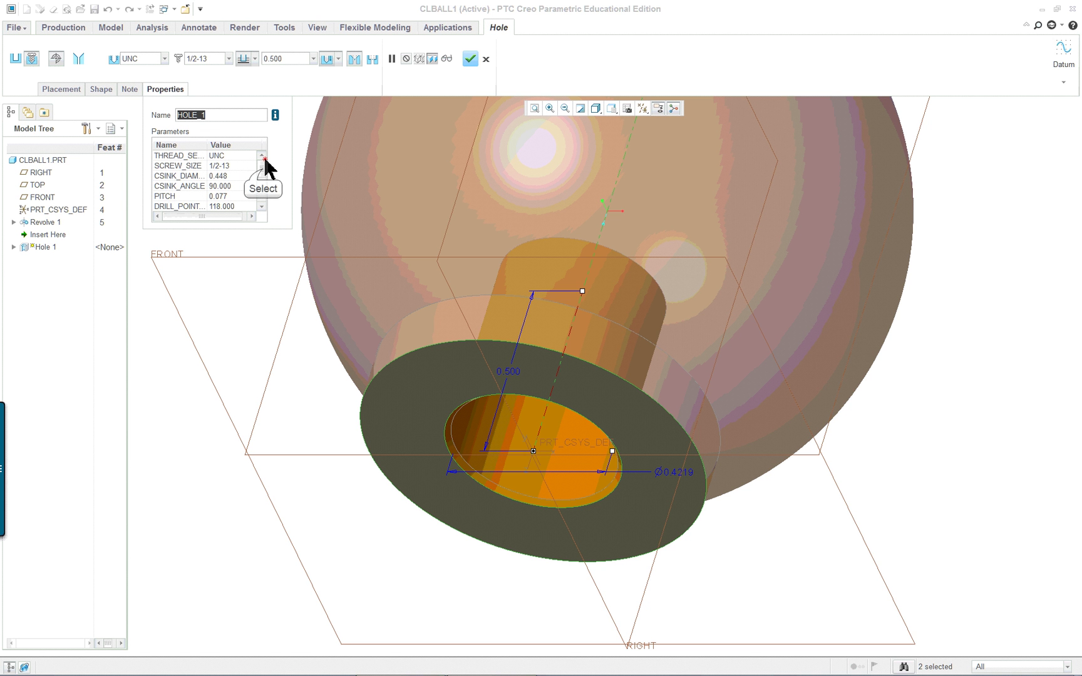
scroll(264, 175, up, 2)
scroll(268, 194, down, 2)
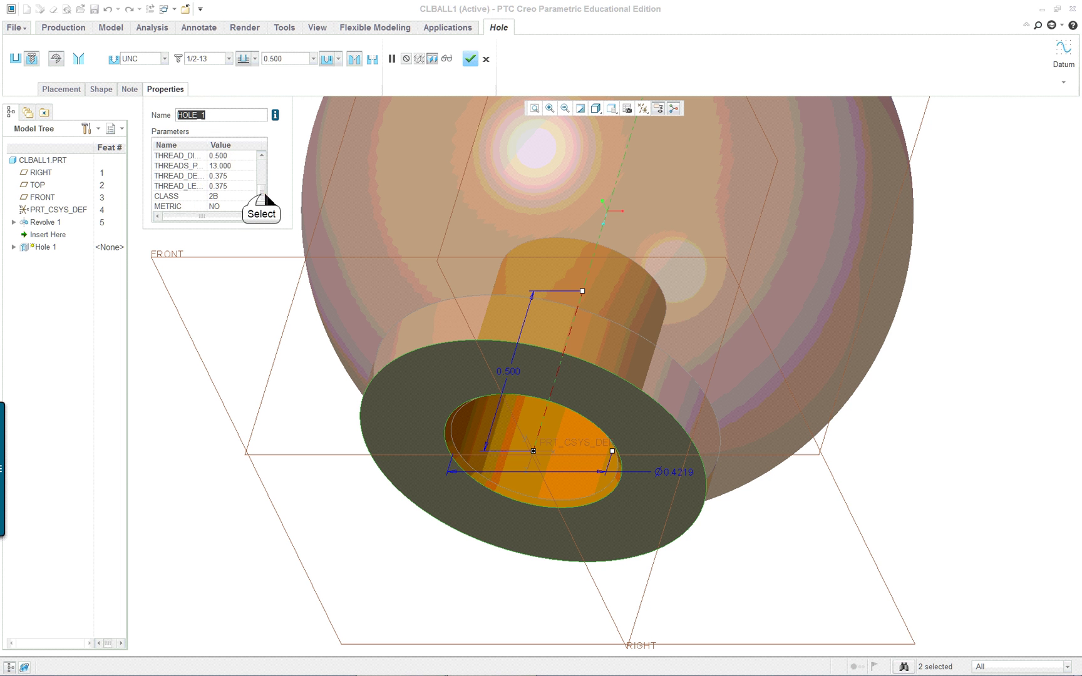
drag(261, 196, 237, 125)
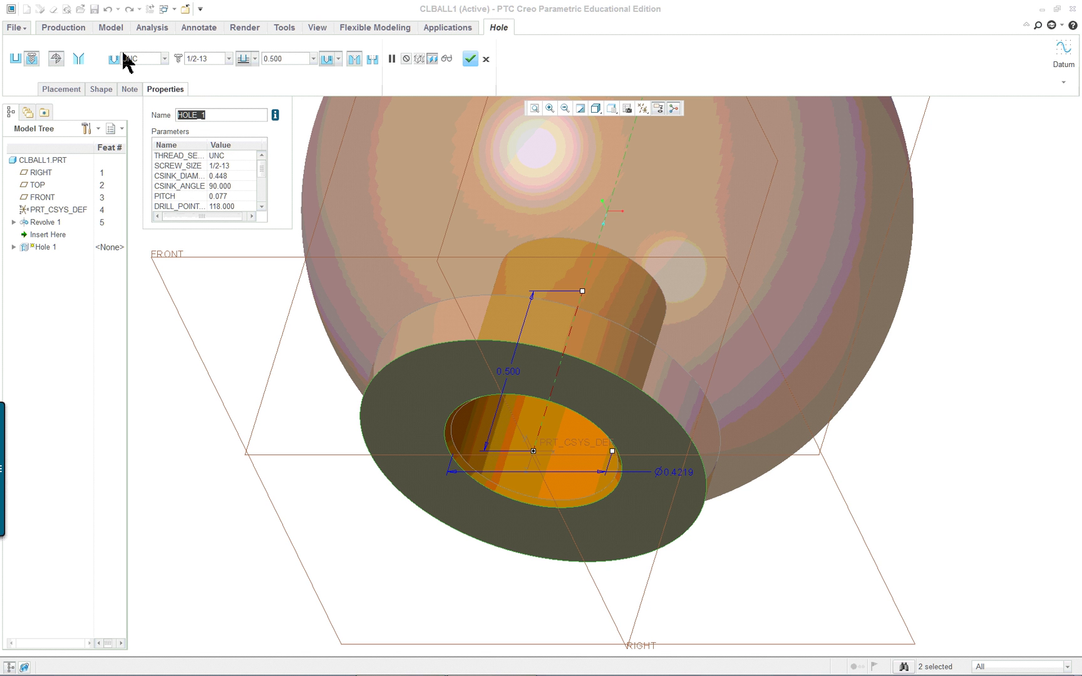
click(56, 55)
middle_click(314, 358)
scroll(321, 360, up, 3)
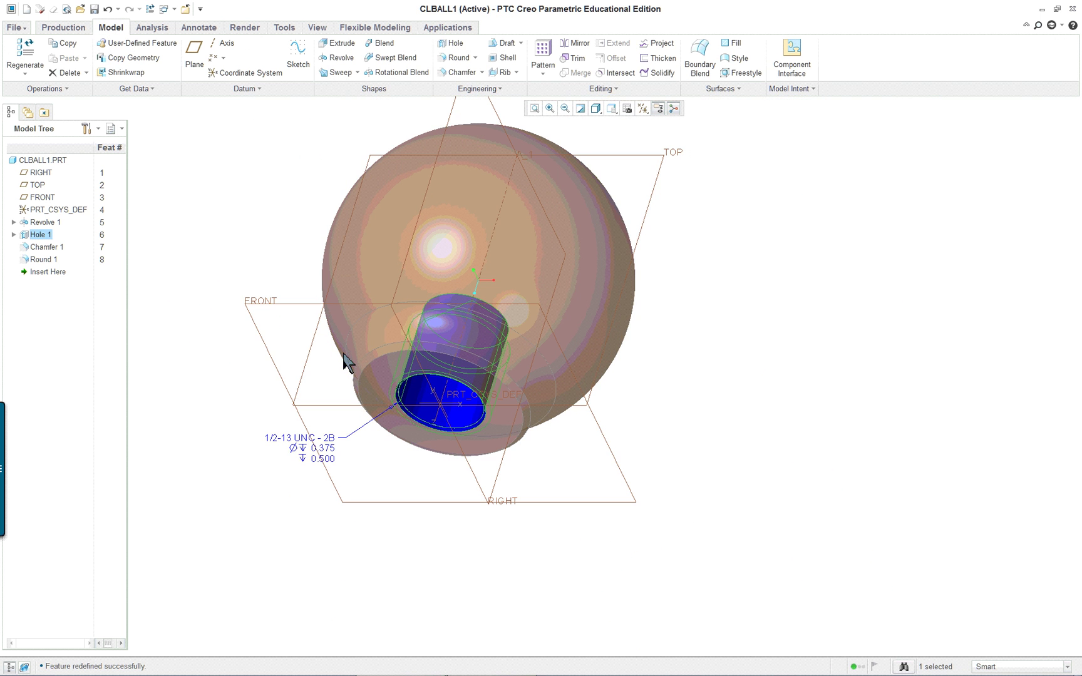
- Browse lesson Figures 6.16–6.18 on dimension properties and text style, then return to the CLBALL1 model
key(alt+Tab)
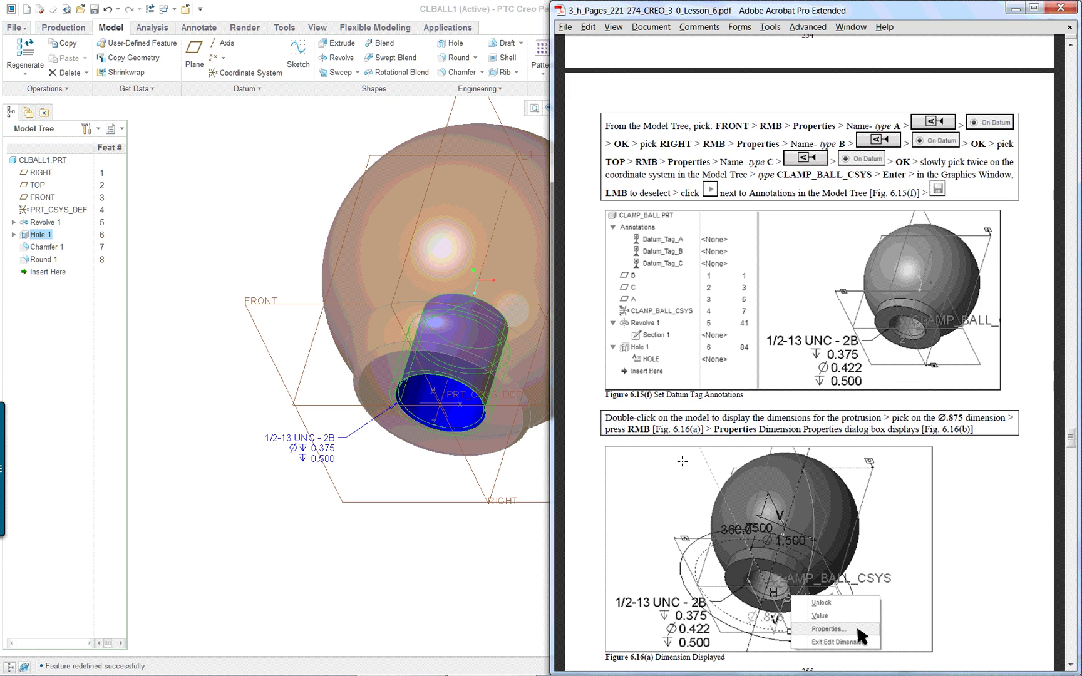
scroll(810, 351, down, 20)
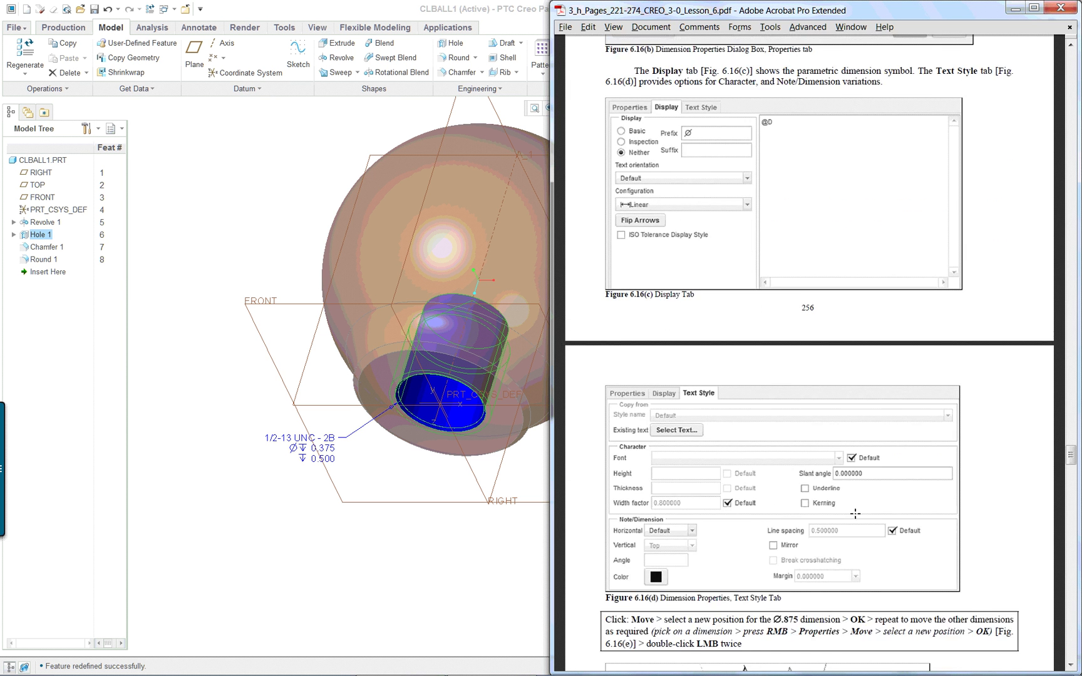
scroll(853, 511, down, 20)
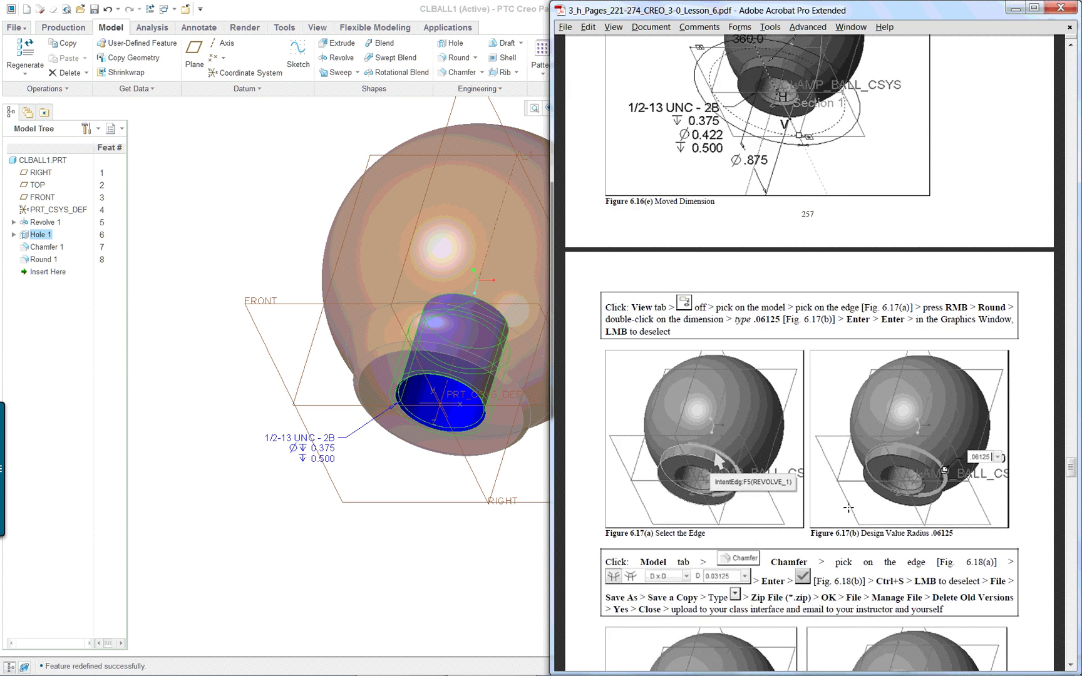
scroll(841, 500, down, 20)
scroll(839, 499, up, 16)
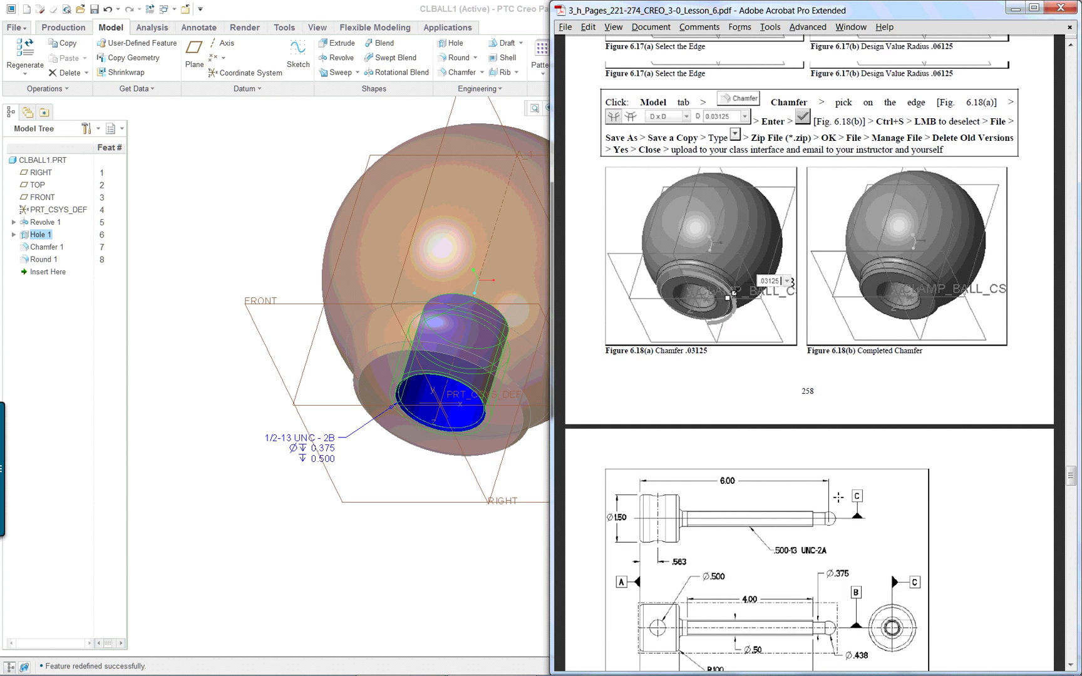
scroll(838, 497, up, 12)
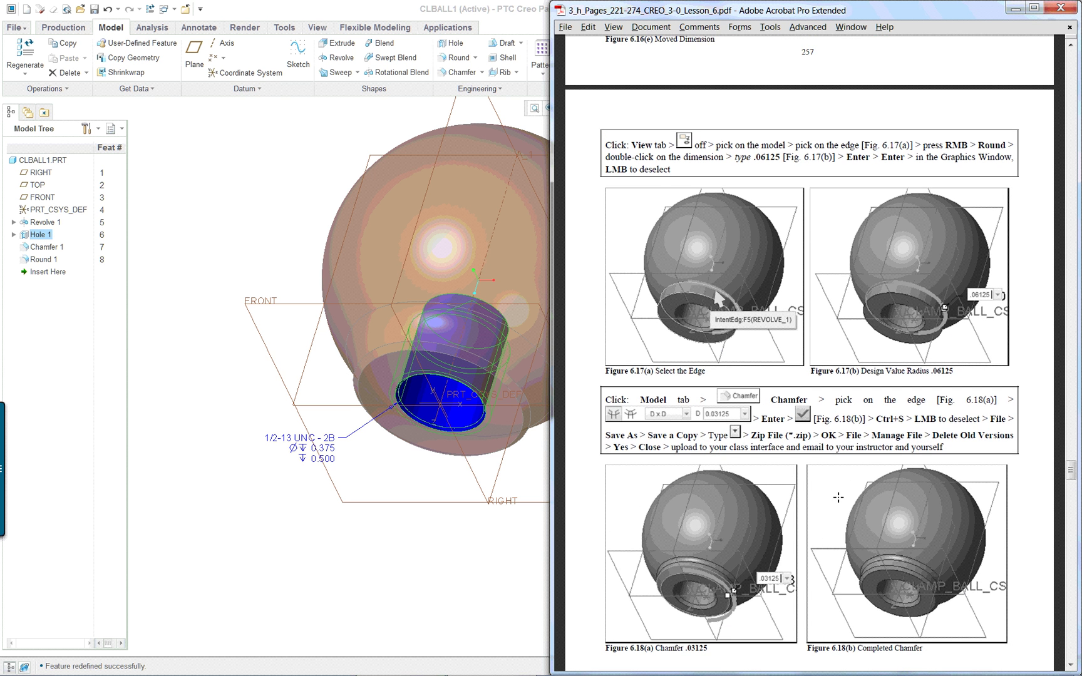
scroll(838, 497, up, 18)
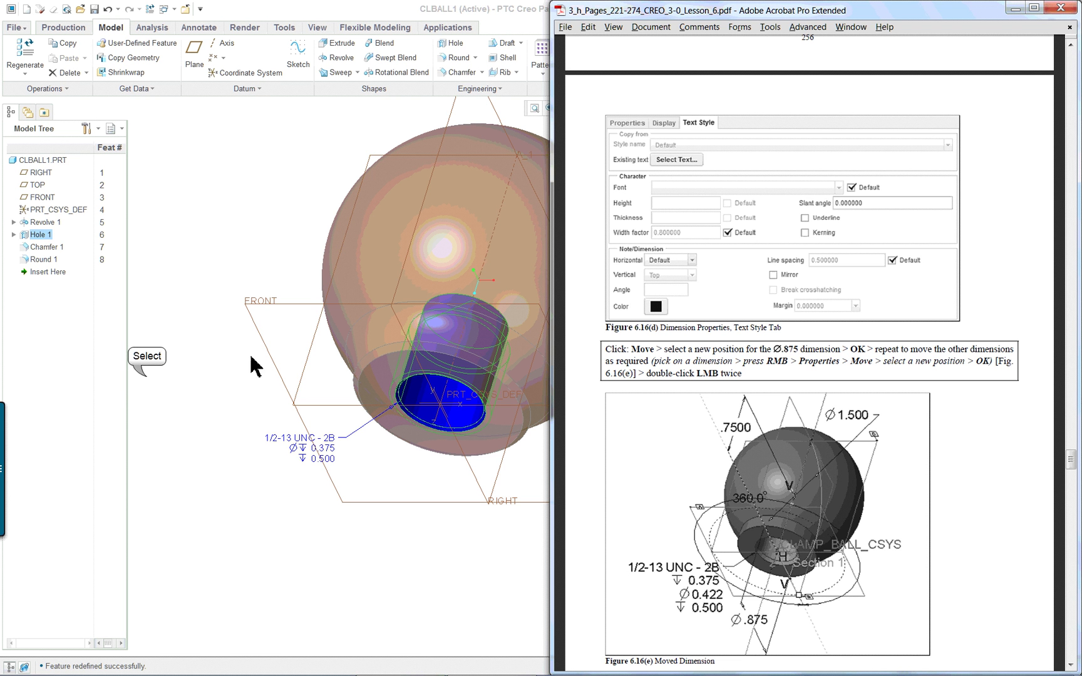
click(131, 377)
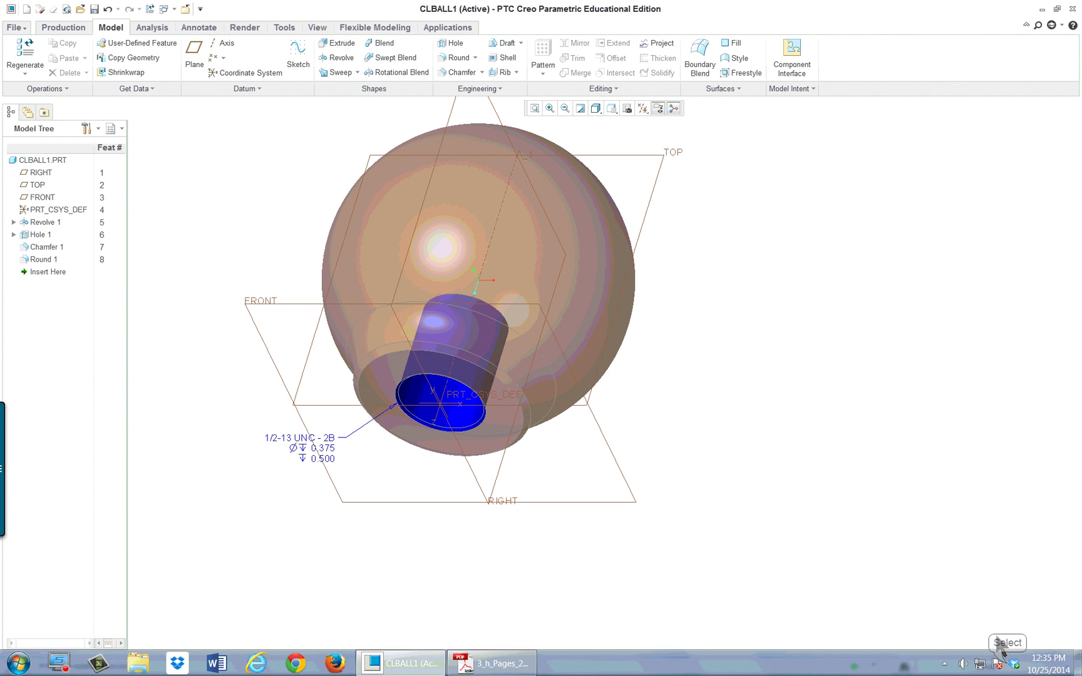
- Set the selection filter to Annotation, then view the hole note's properties and cancel without changes
click(1018, 666)
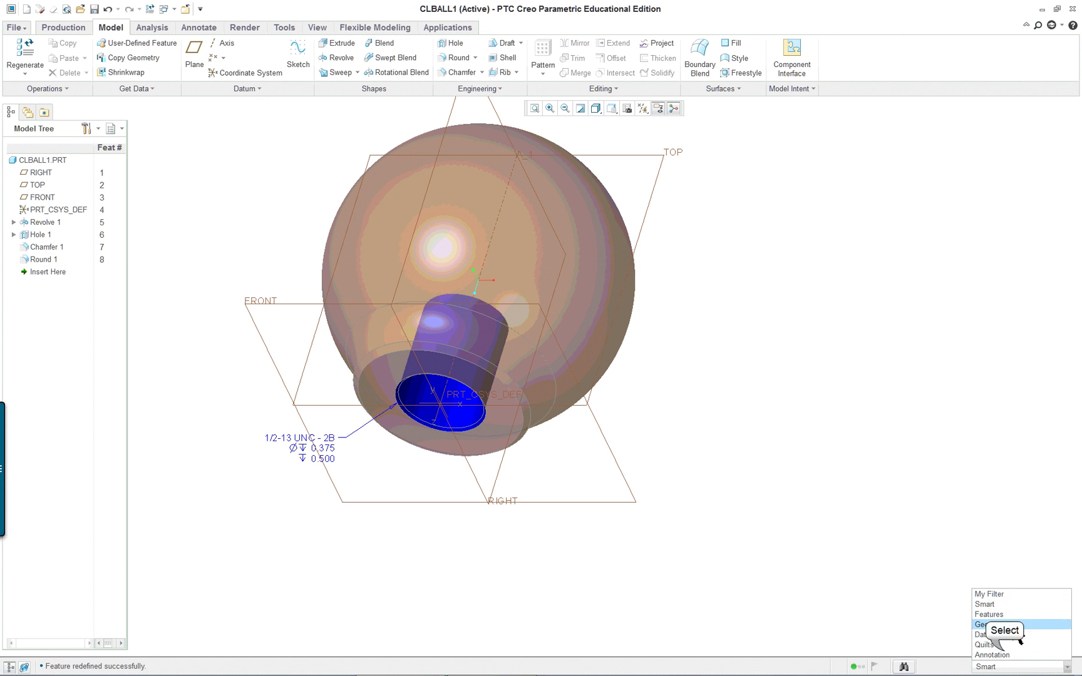
click(999, 655)
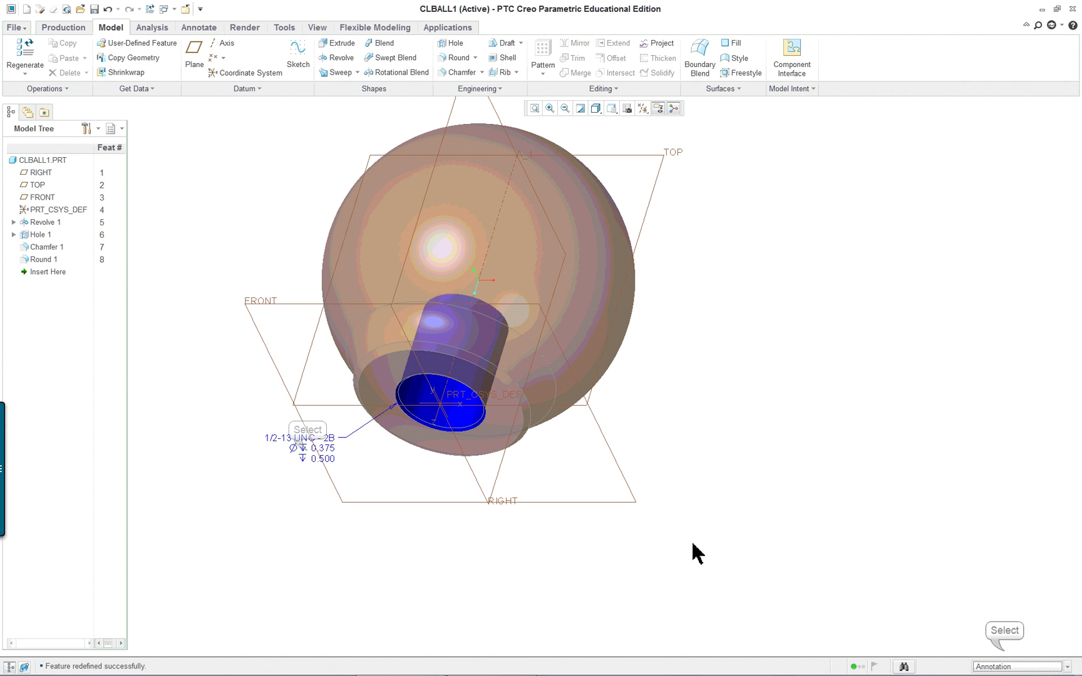
click(307, 452)
right_click(207, 429)
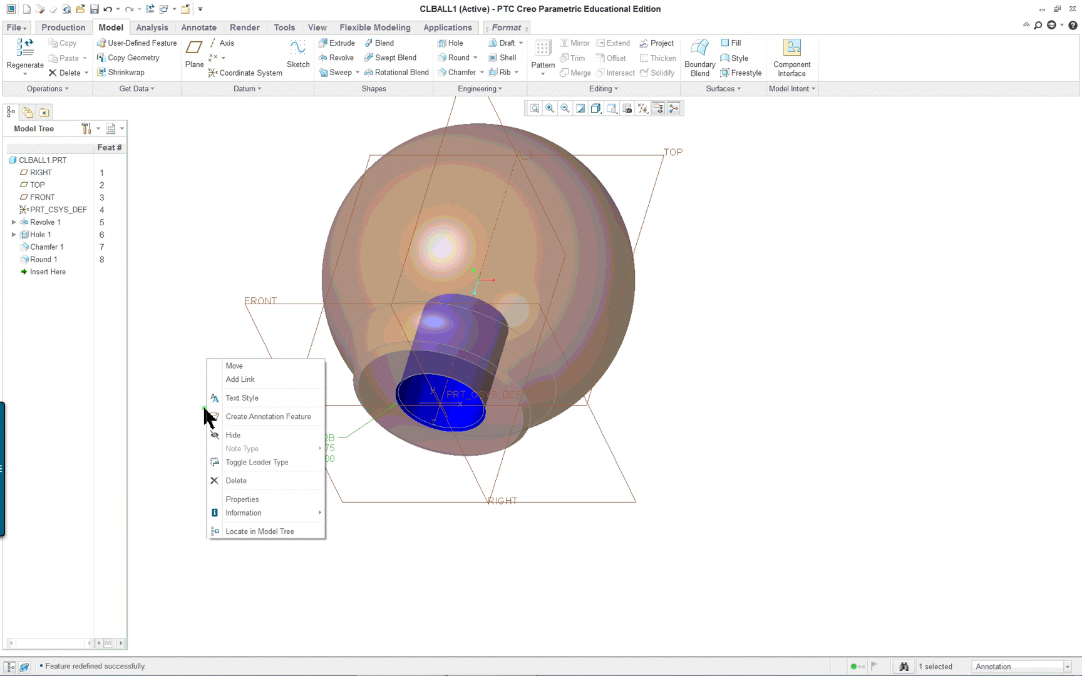
click(243, 500)
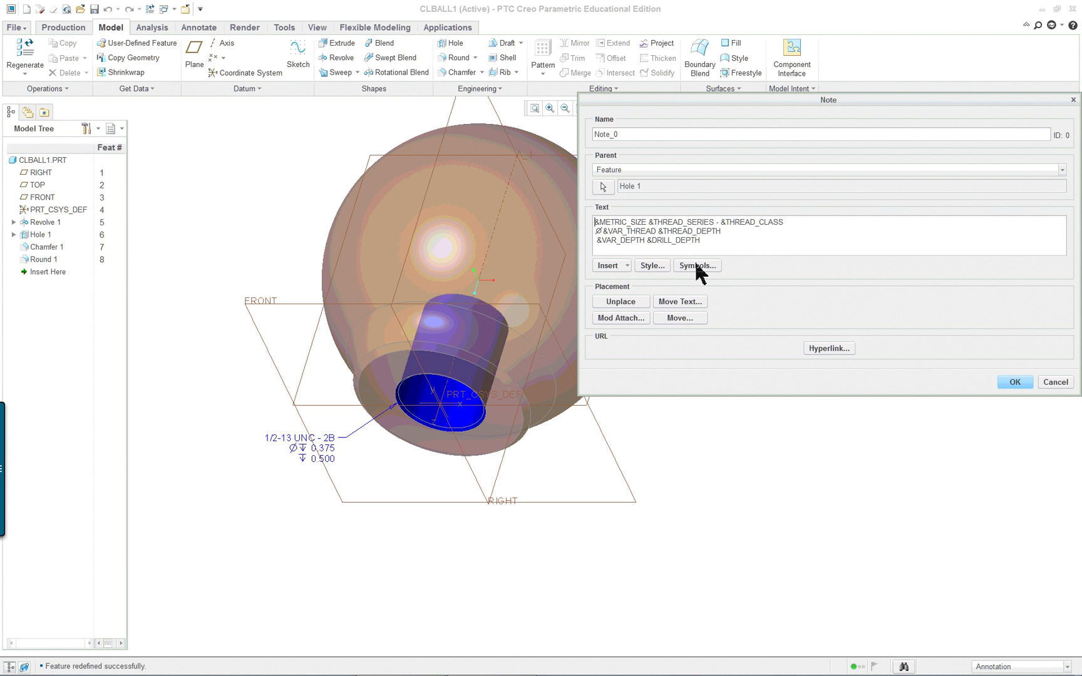
click(1058, 383)
click(500, 377)
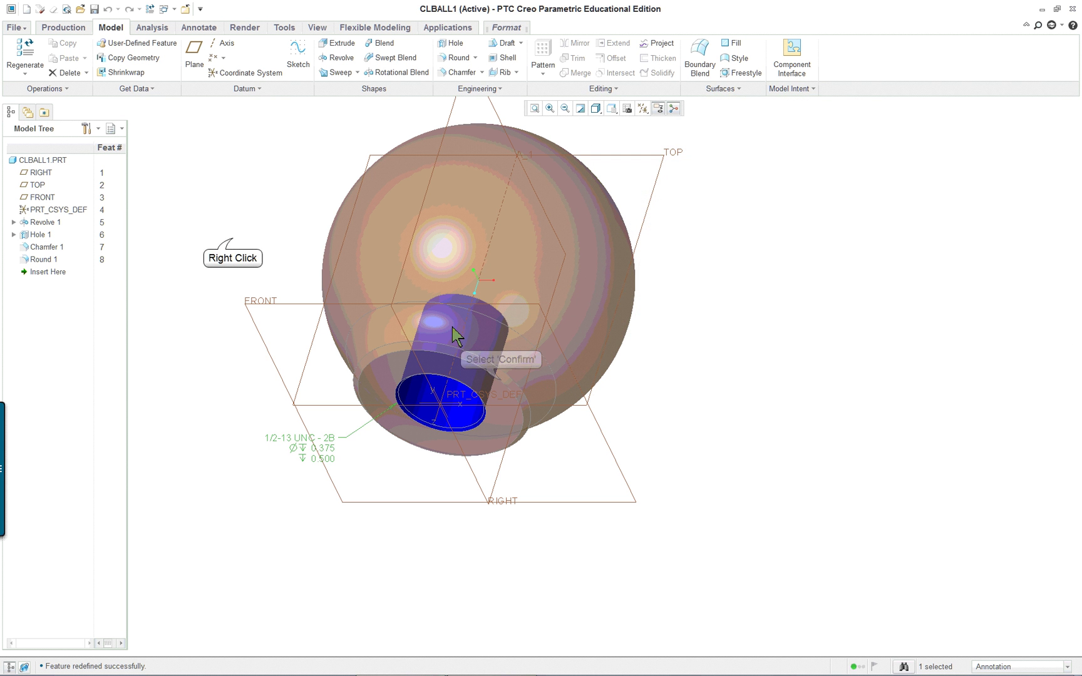
right_click(234, 239)
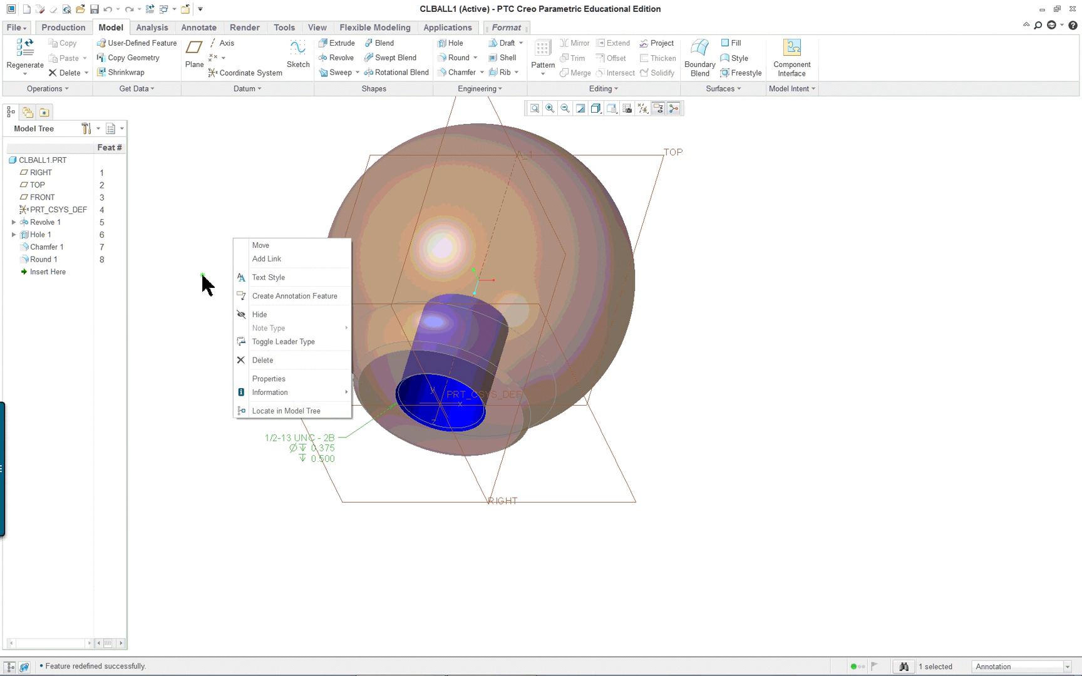
click(268, 277)
drag(949, 106, 694, 156)
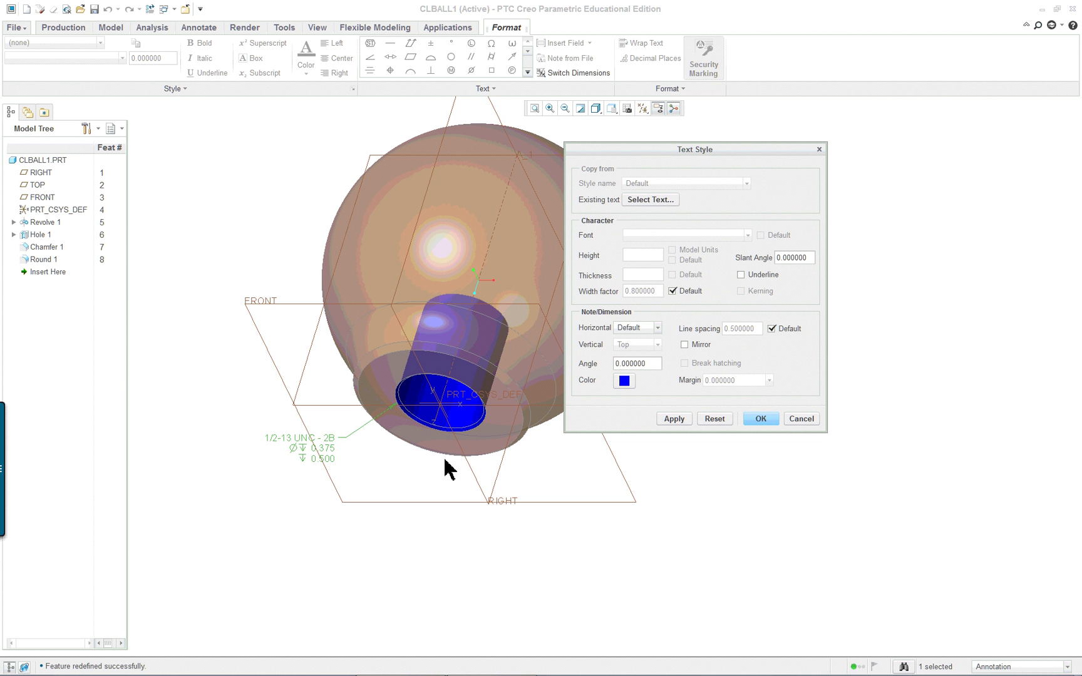
click(763, 418)
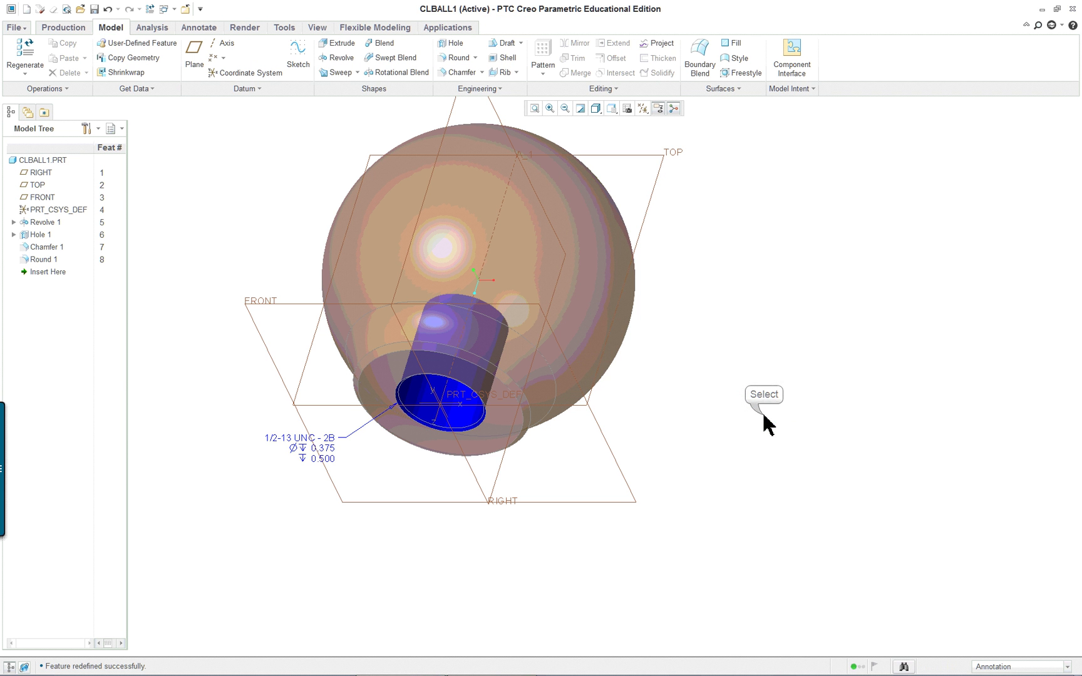